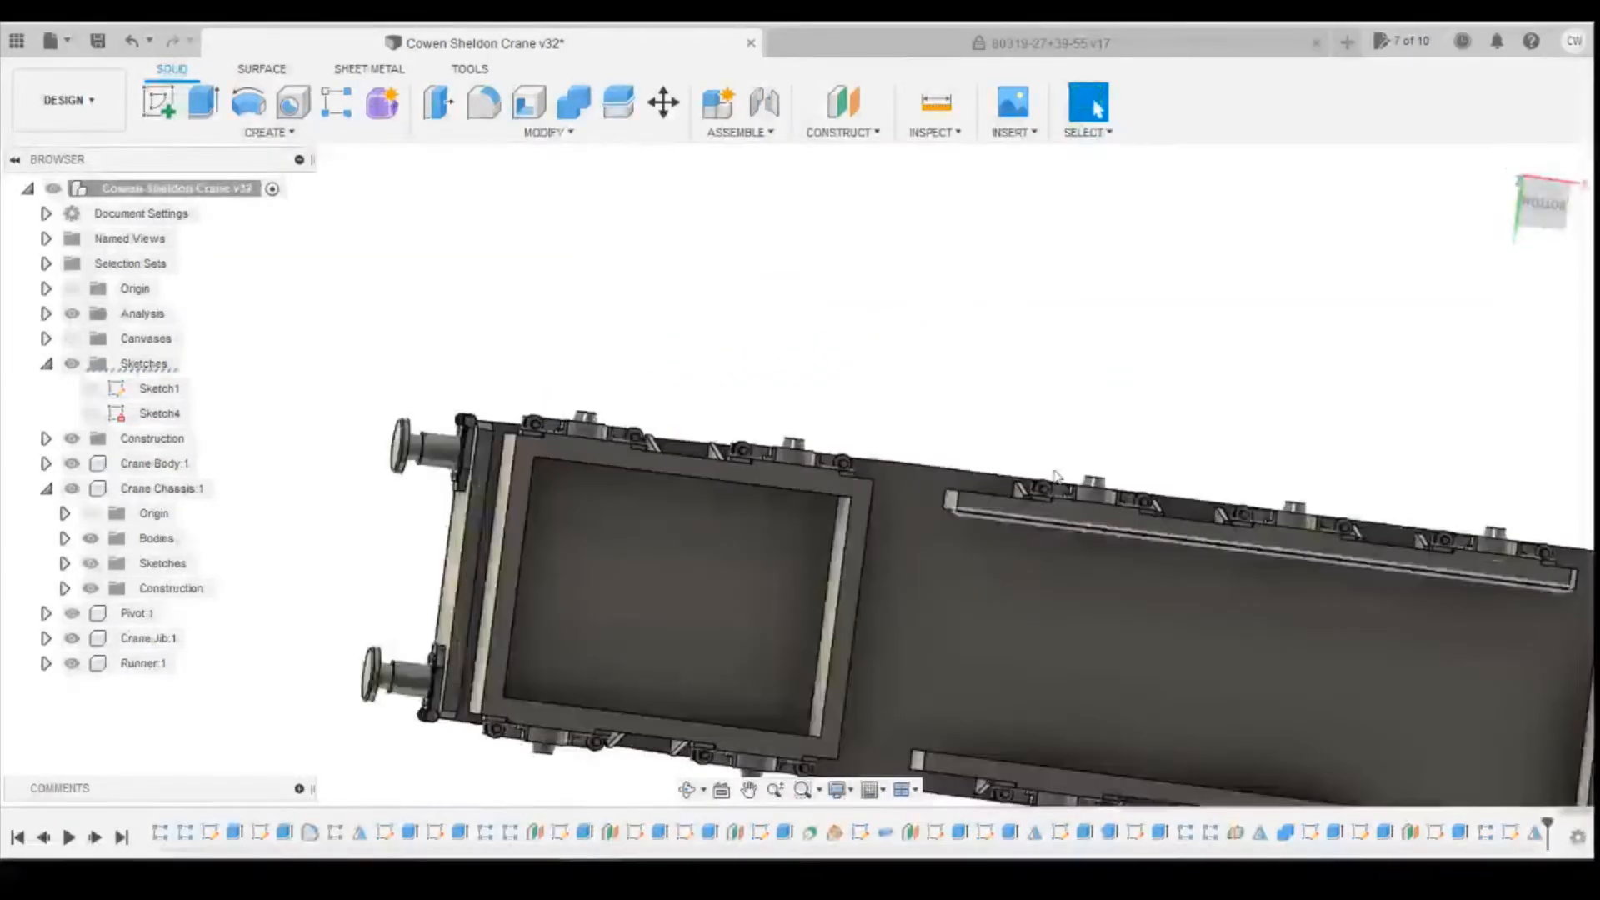
Step: Activate the Crane Chassis component and start a sketch on the chassis underside face inside the bogie frame
click(213, 489)
click(225, 491)
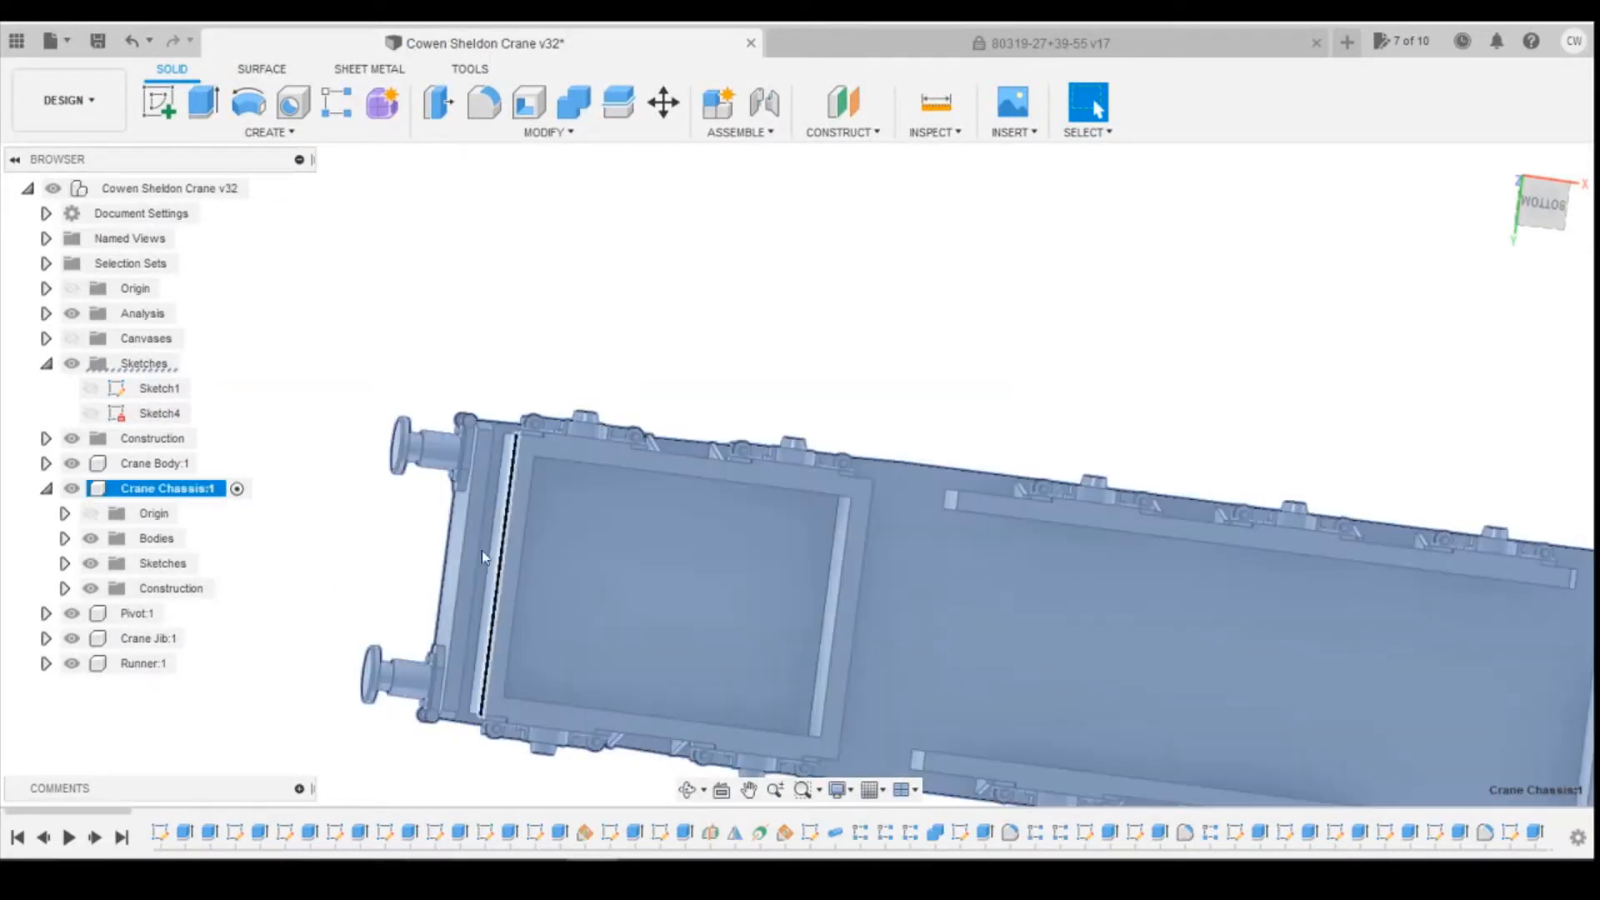
click(543, 255)
click(158, 102)
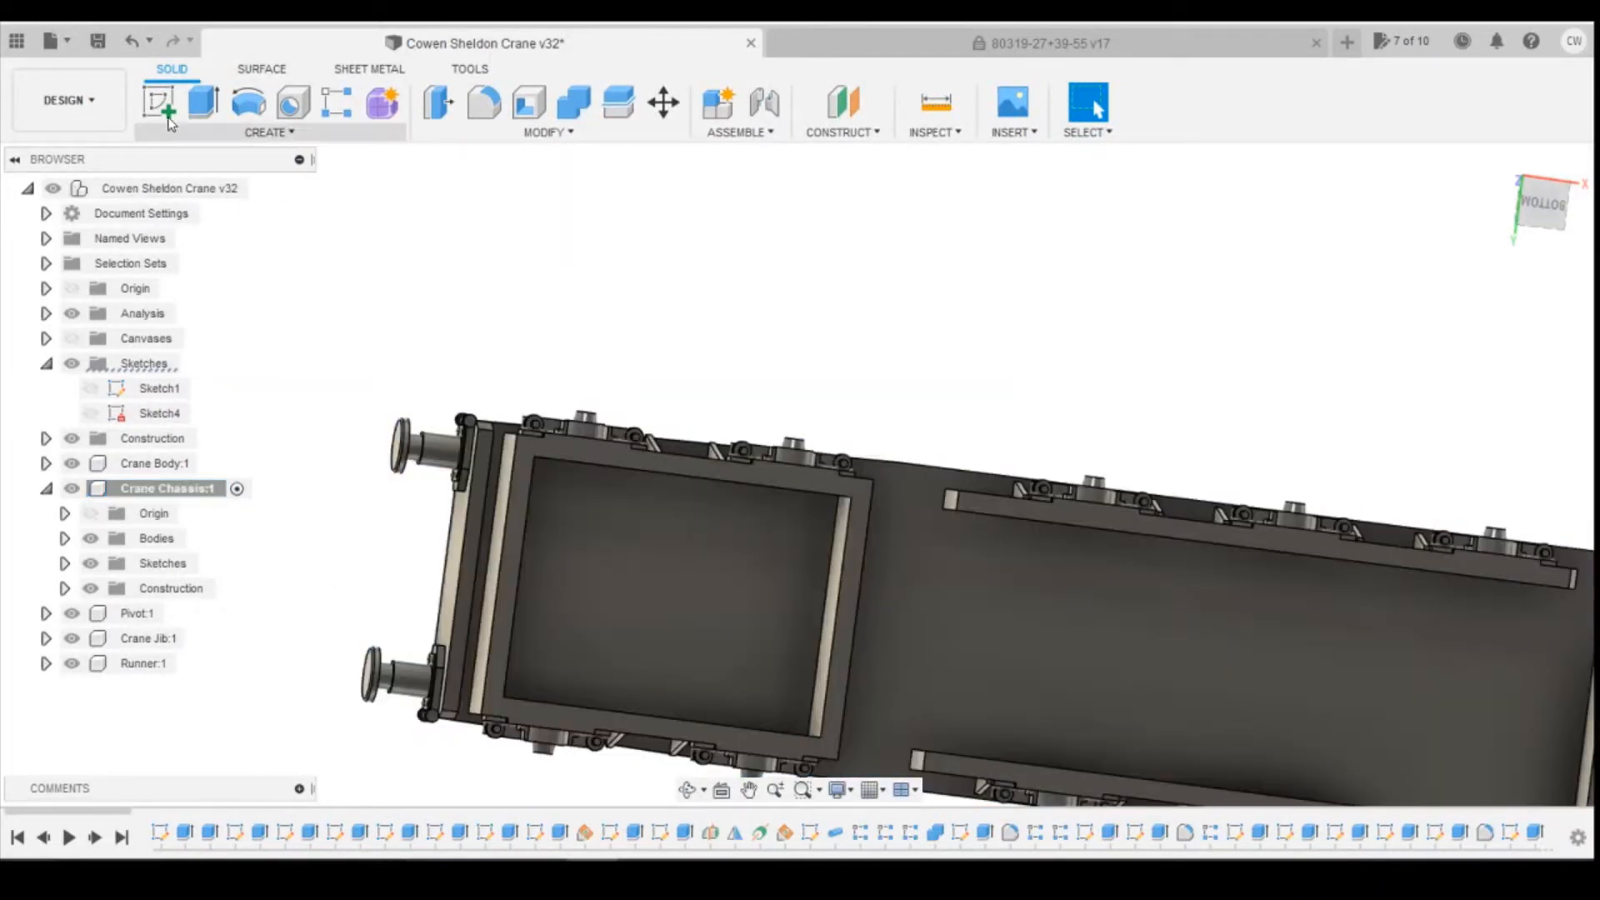
click(739, 607)
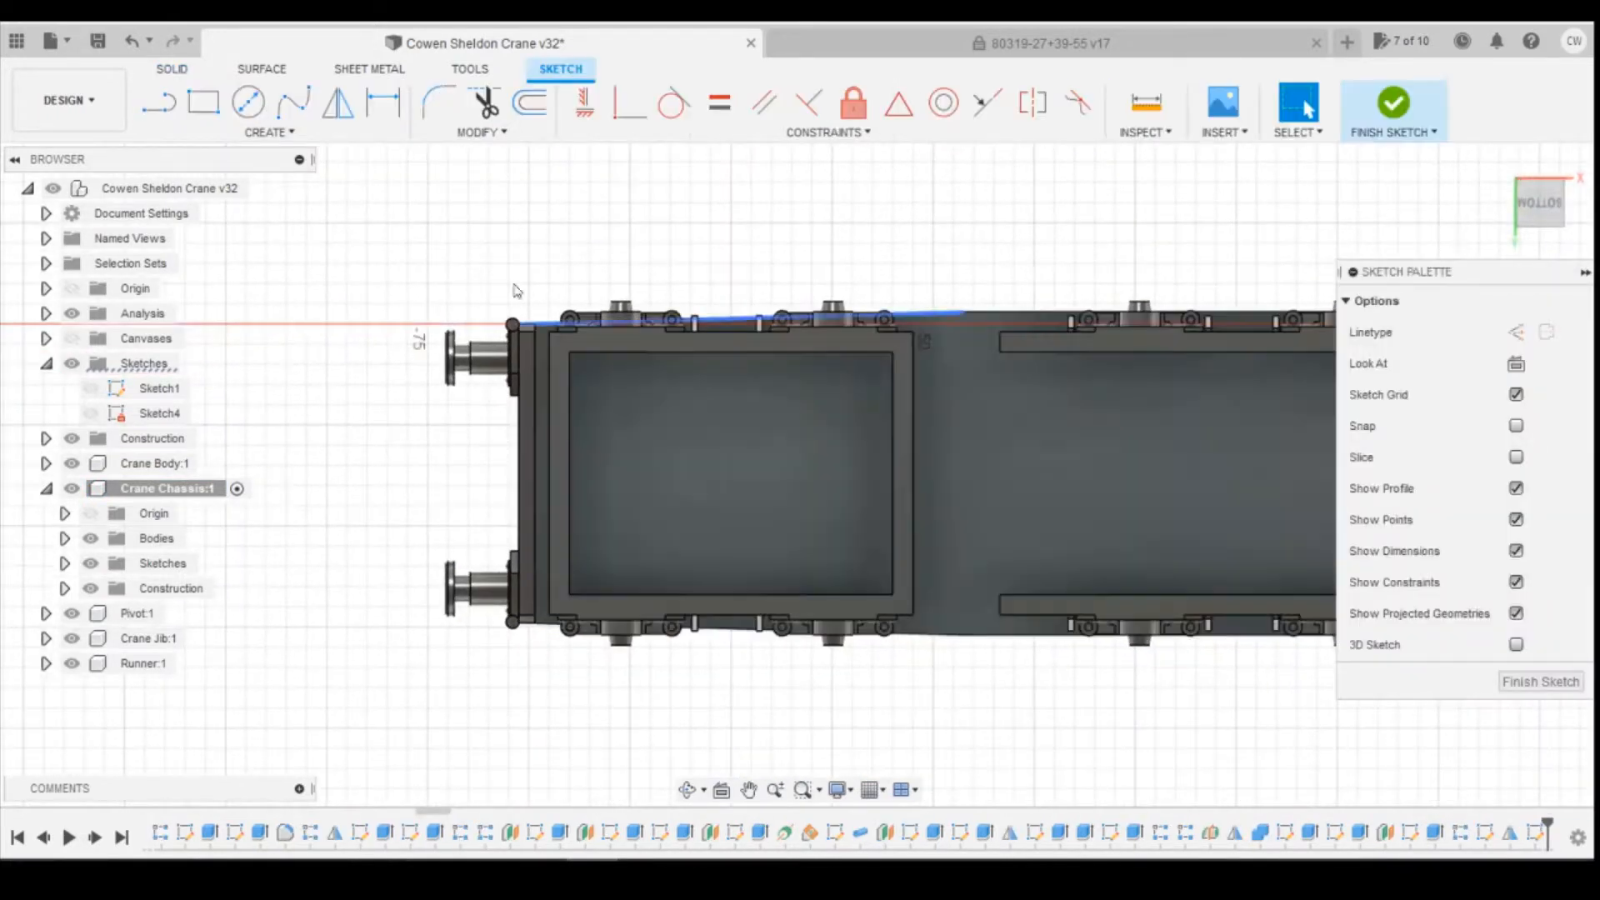
Step: Project the rectangular bogie frame face into the sketch, clearing the wrongly picked faces first
click(269, 132)
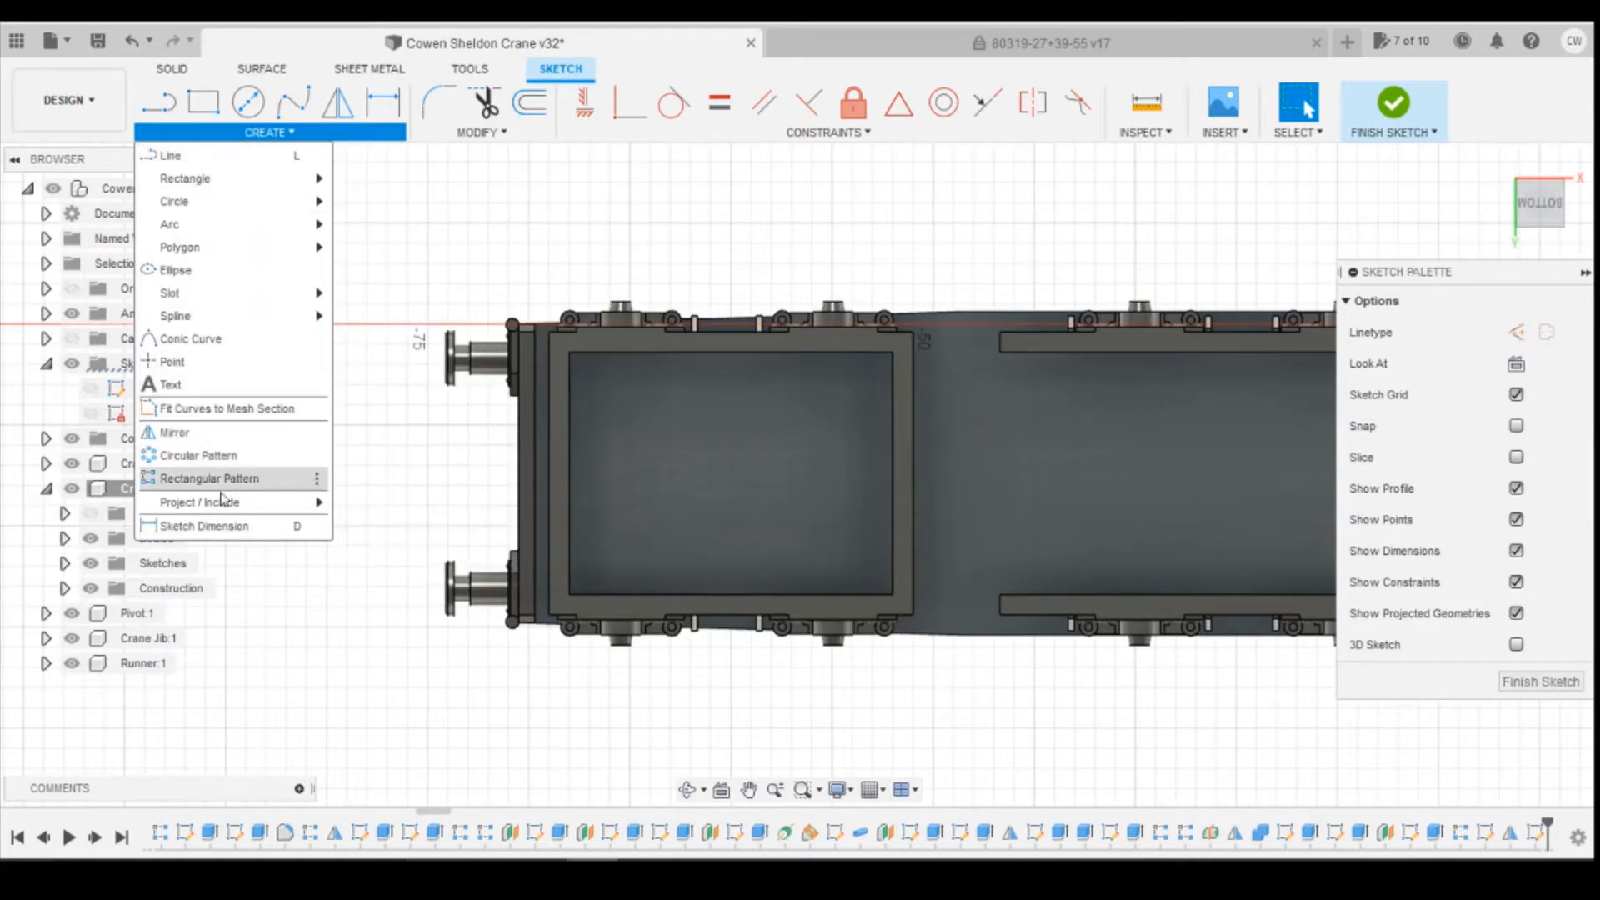
mouse_move(217, 502)
key(p)
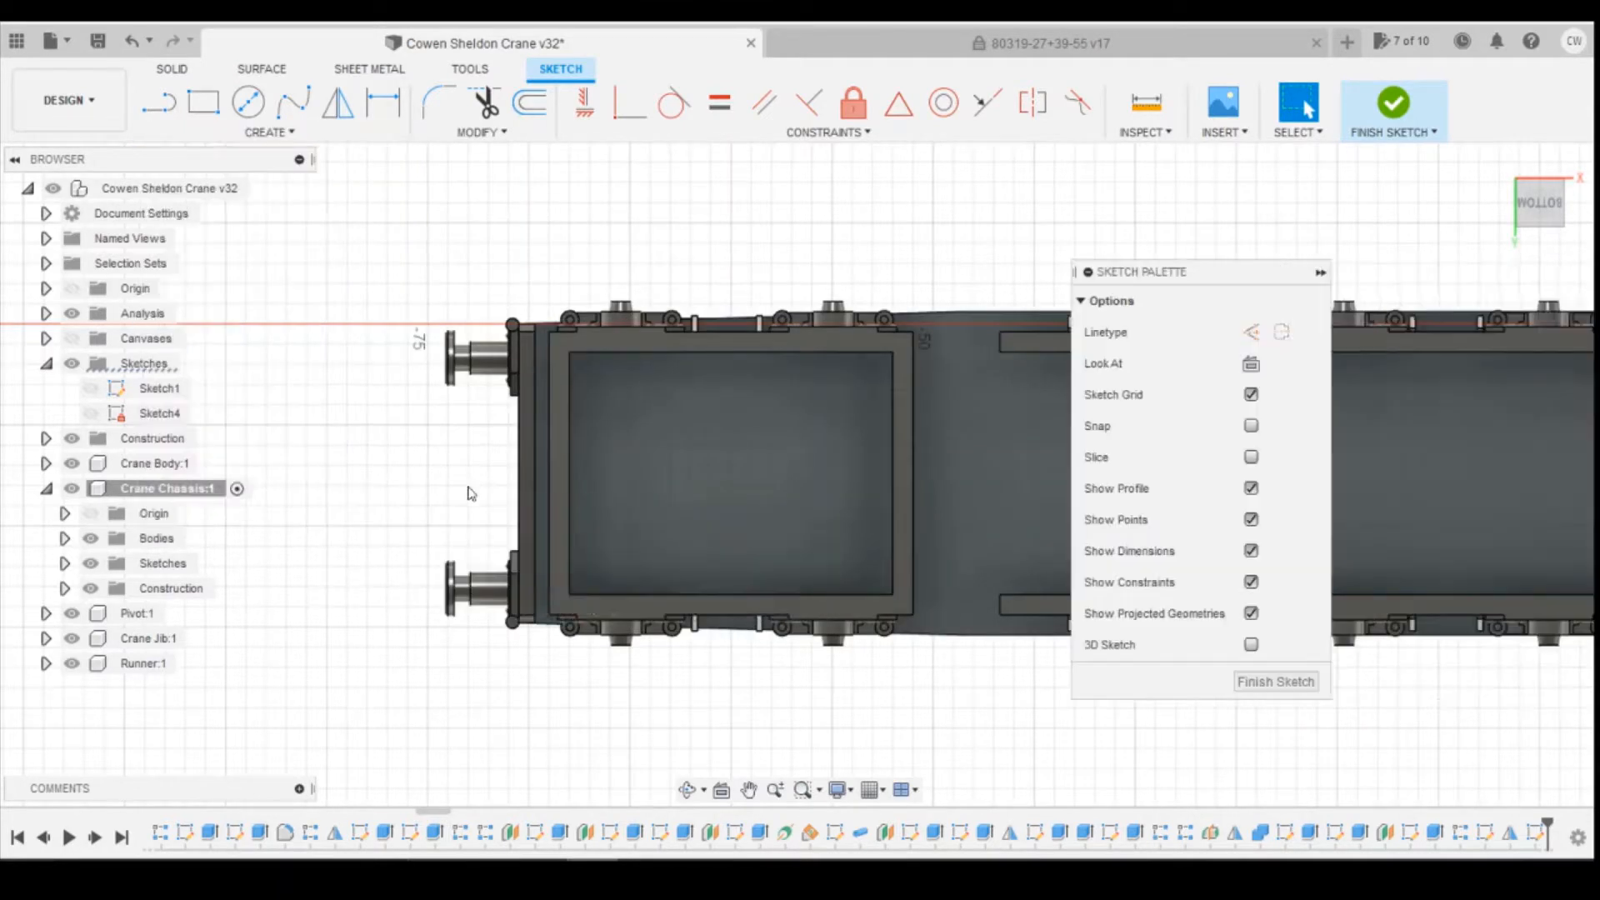
click(768, 348)
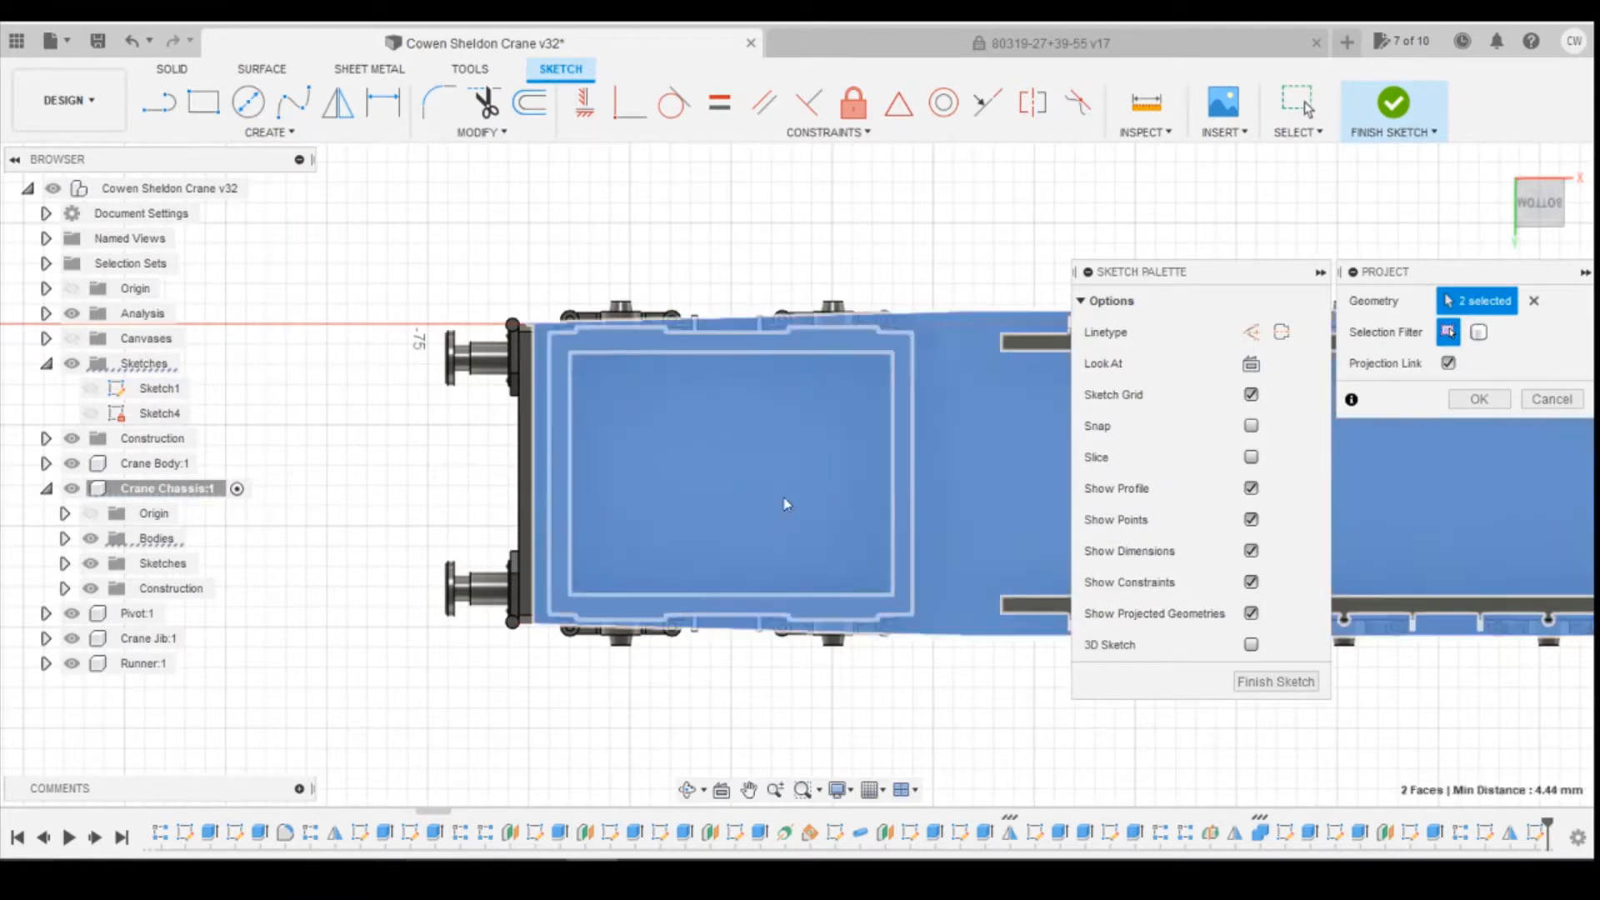
click(718, 452)
click(1535, 301)
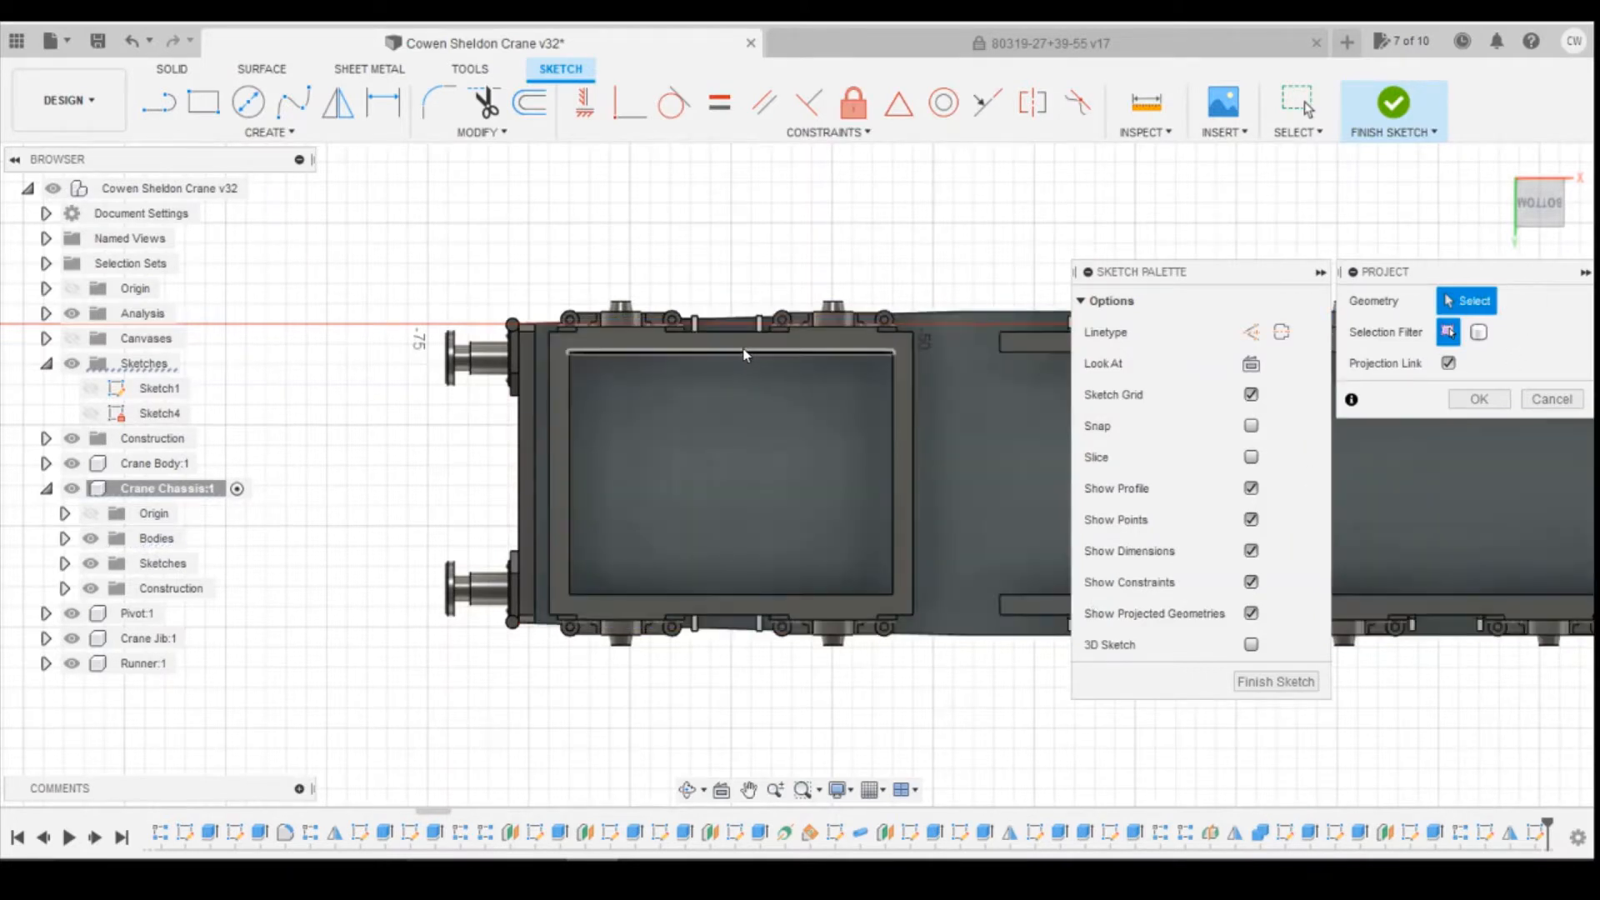
click(743, 344)
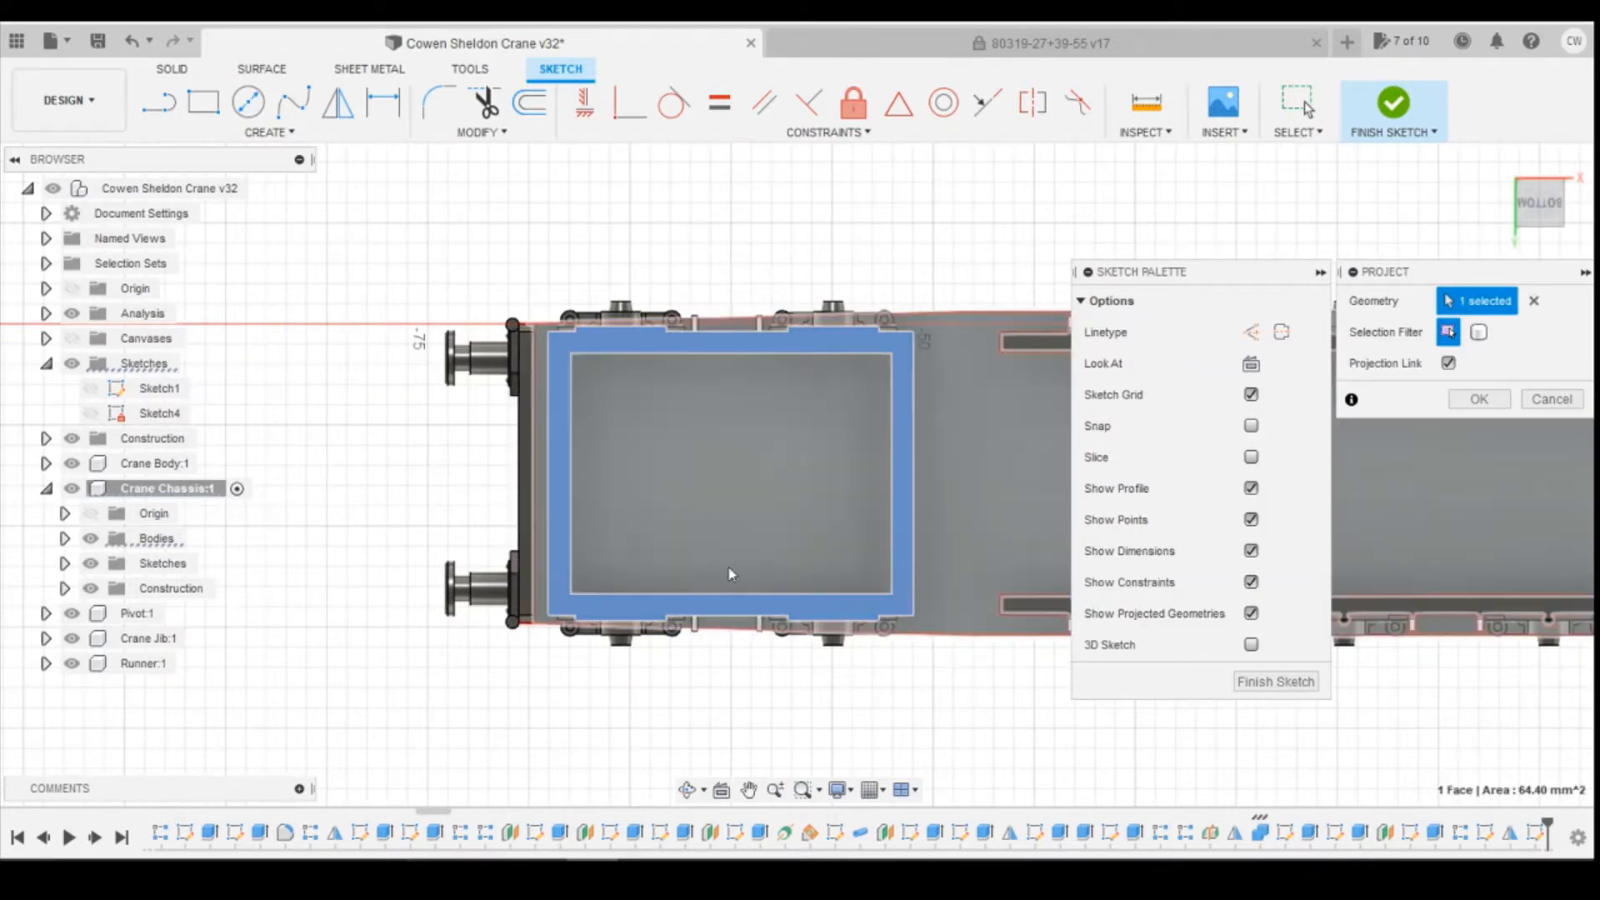
click(1482, 401)
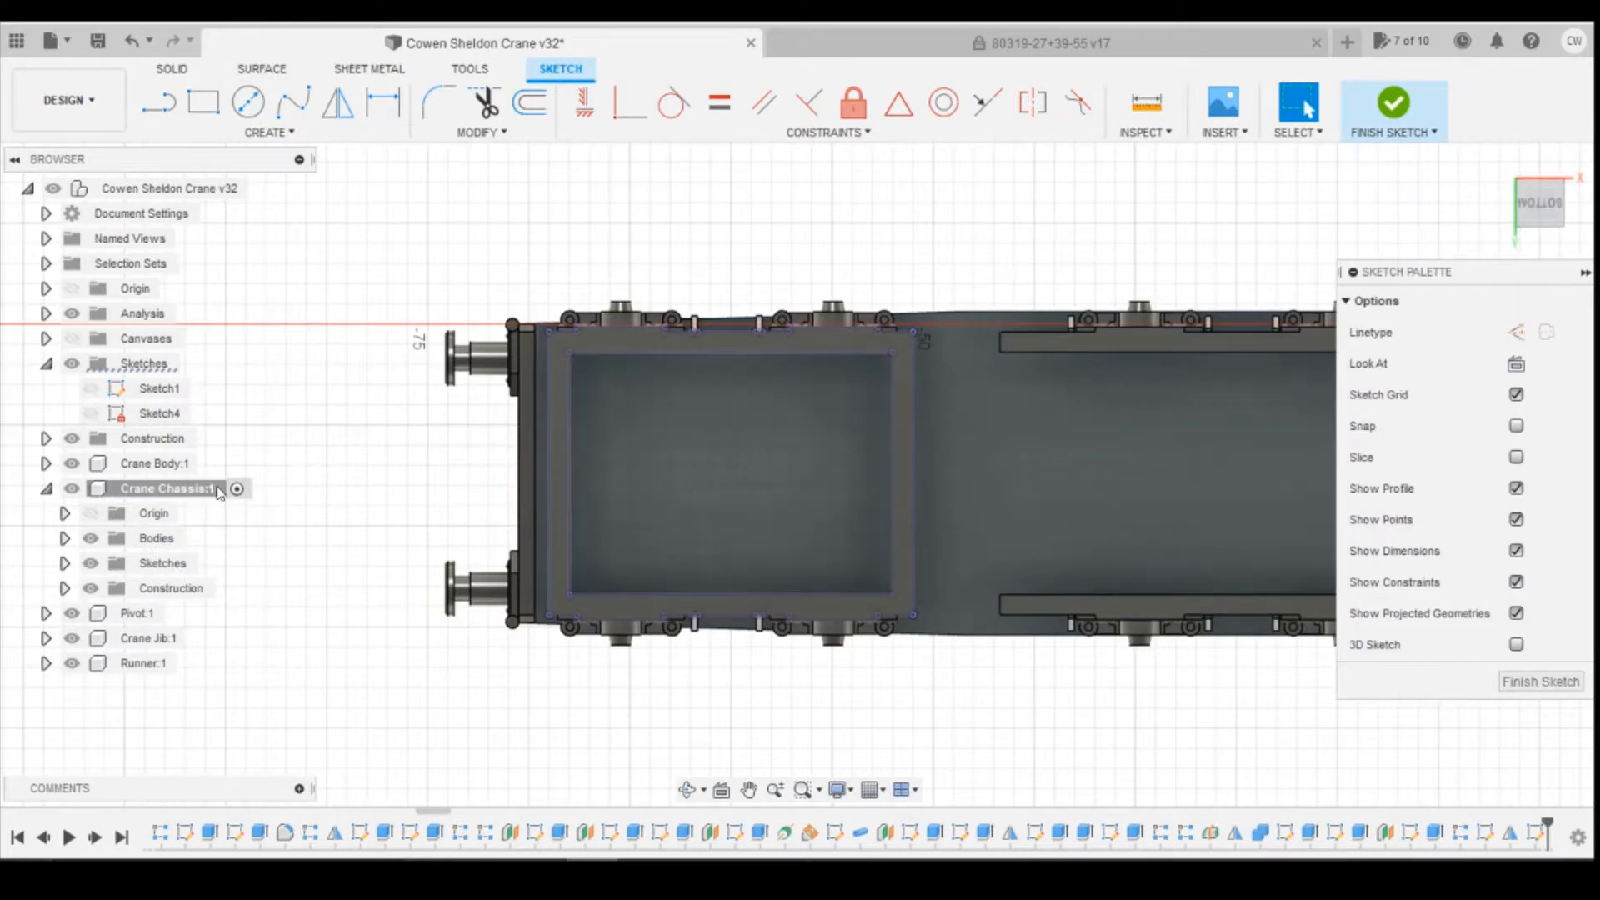
Step: Hide the Bogie body and draw an 8.498 mm diameter circle at the centre of the projected frame outline
click(65, 538)
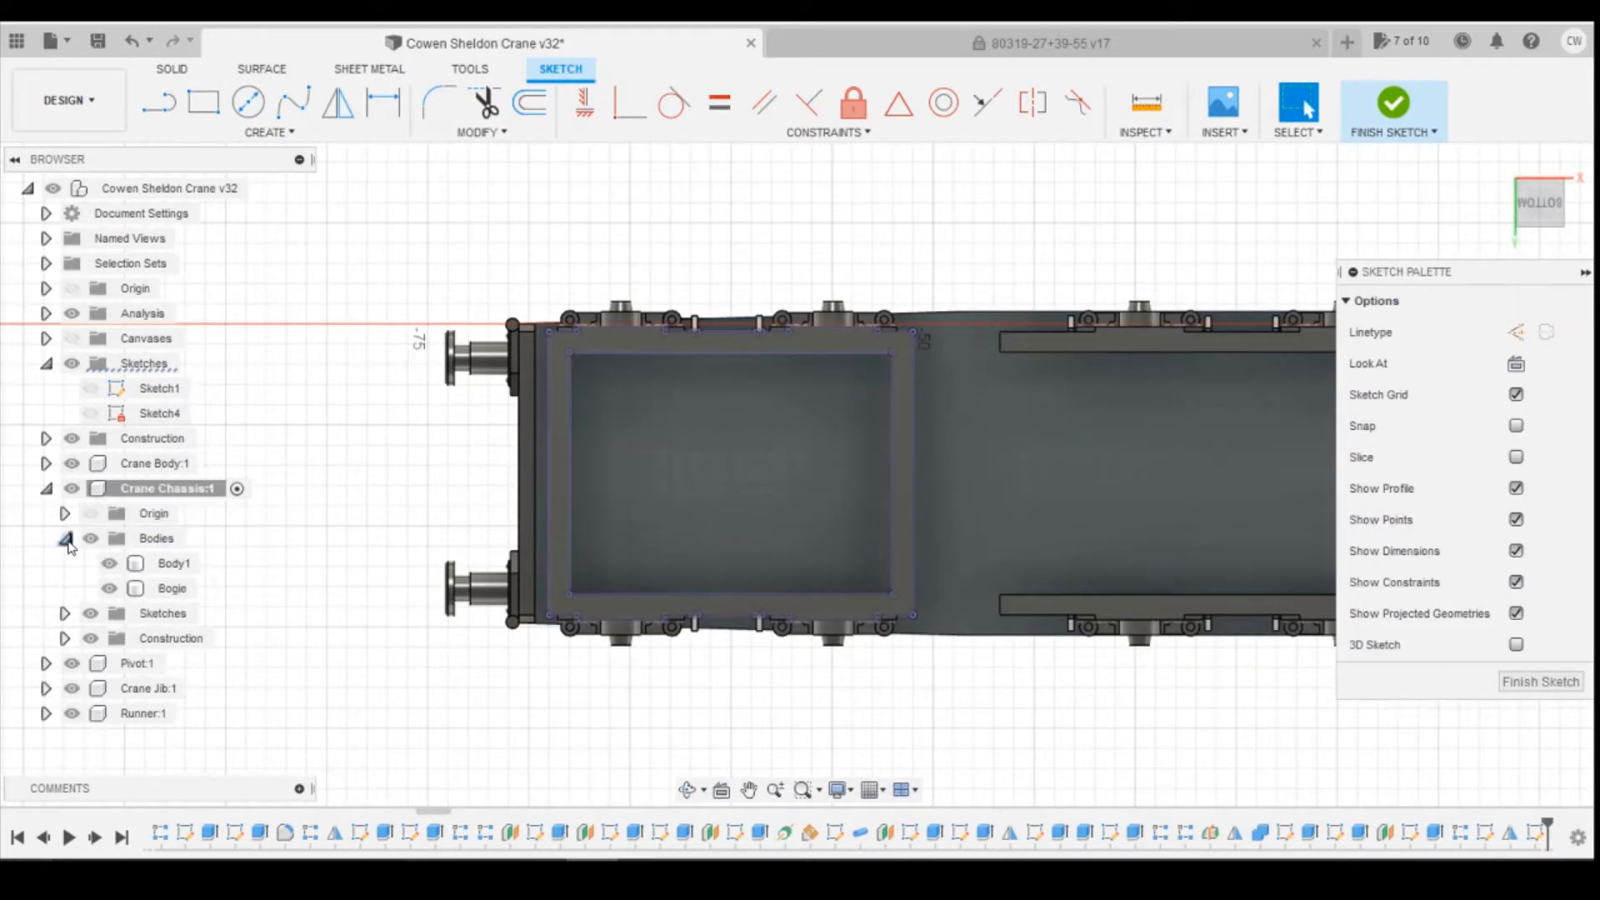
click(110, 588)
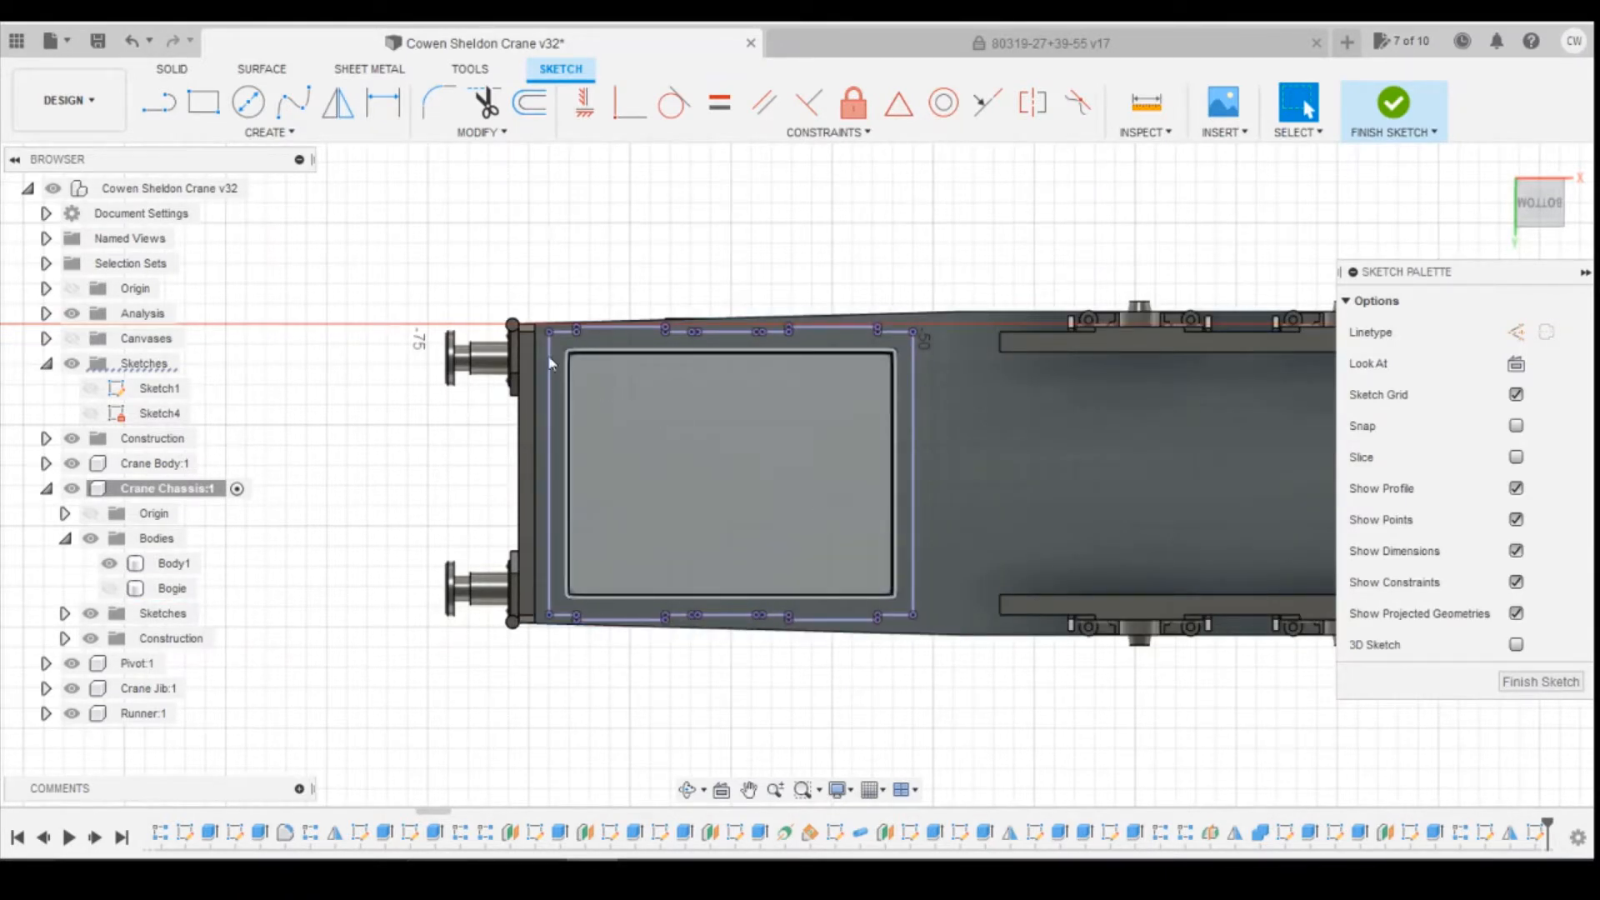
click(249, 102)
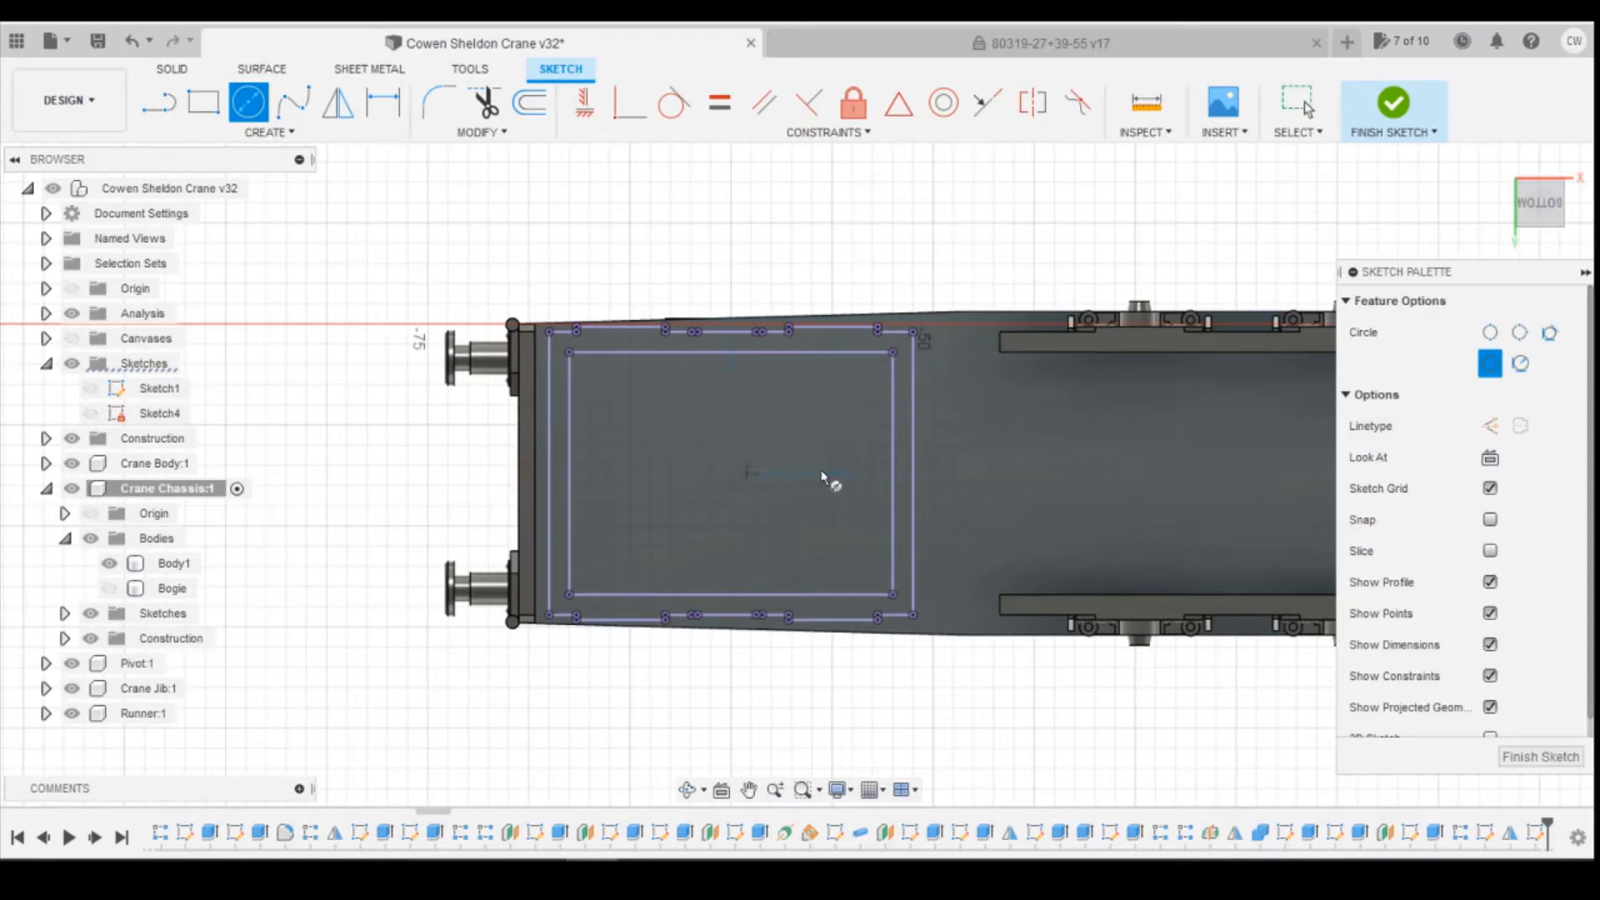
click(730, 472)
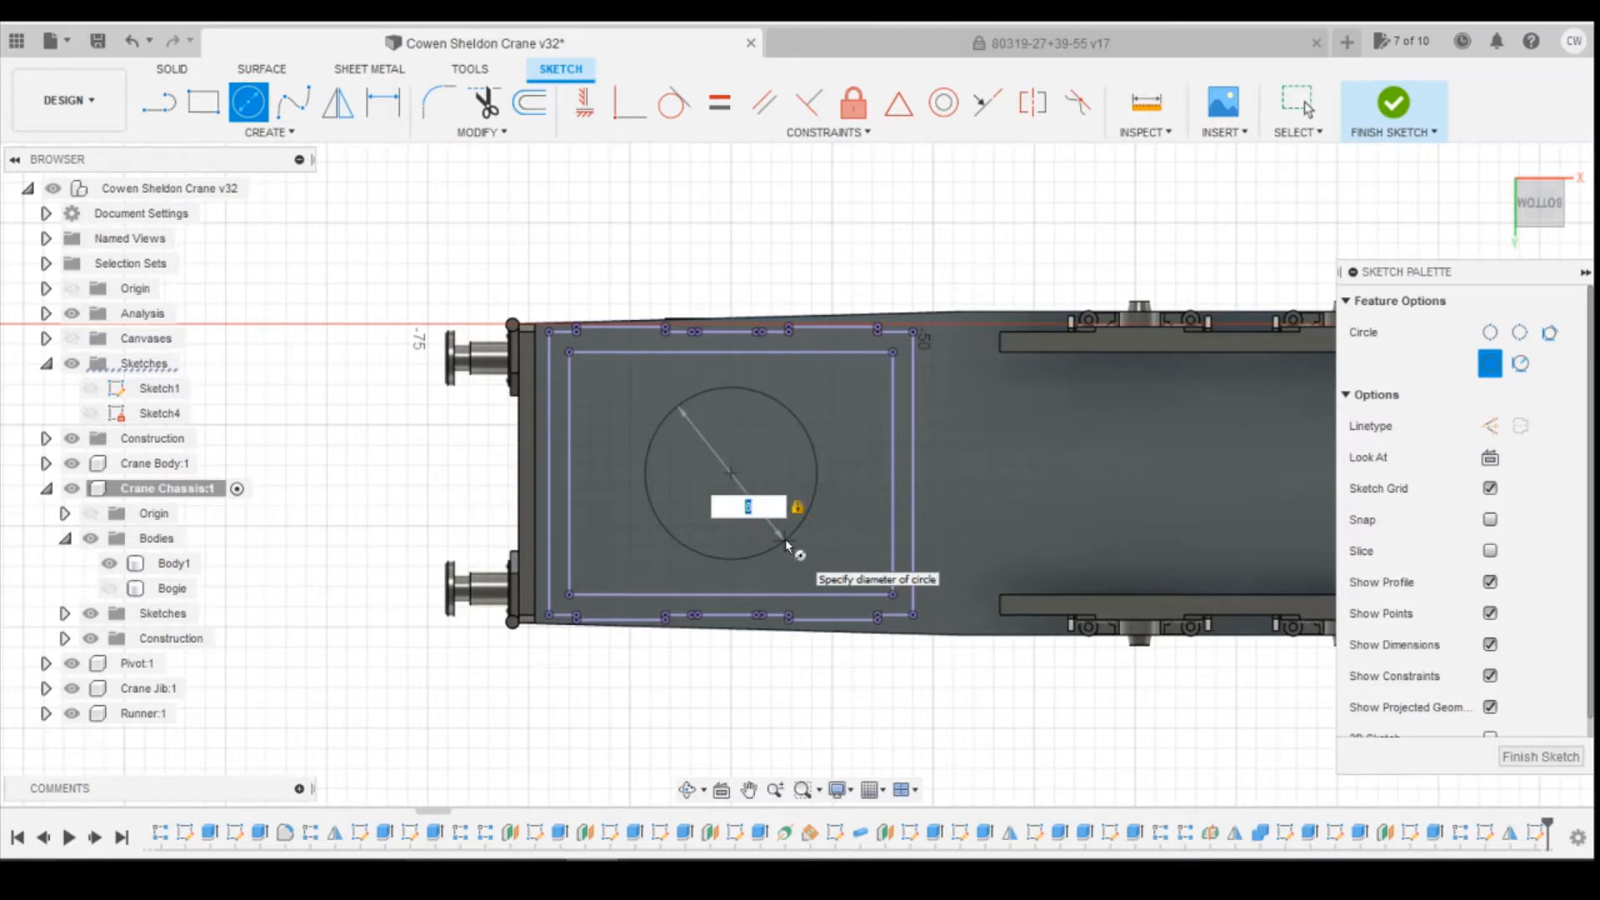
key(Return)
key(Escape)
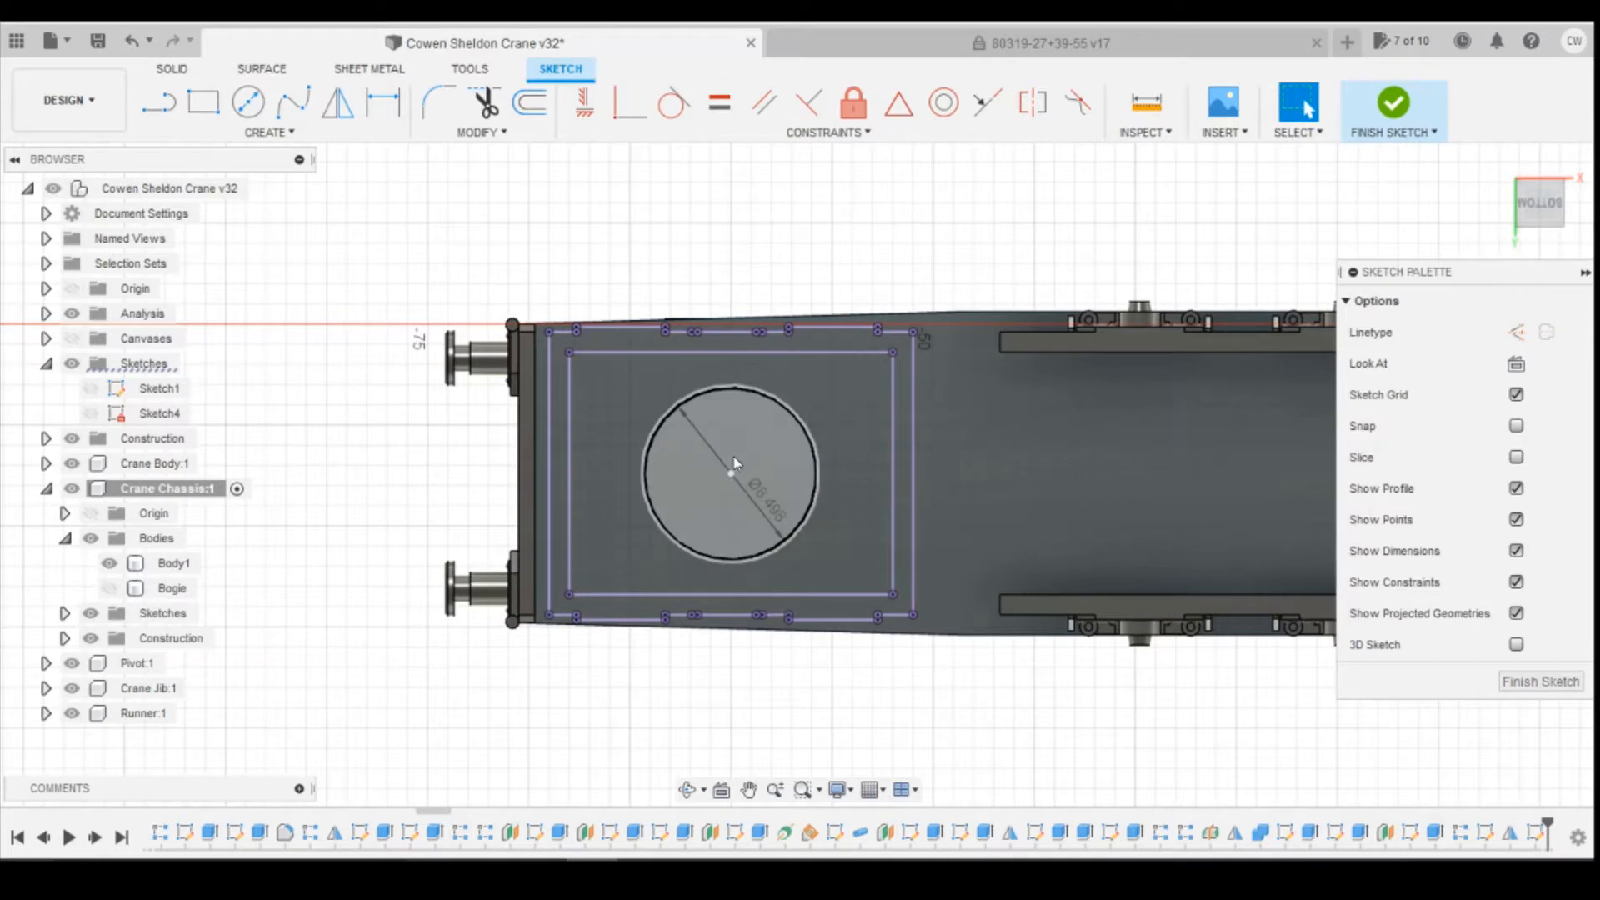
Step: Dimension the circle's centre horizontally from the chassis end edge and vertically from the chassis corner point
click(655, 438)
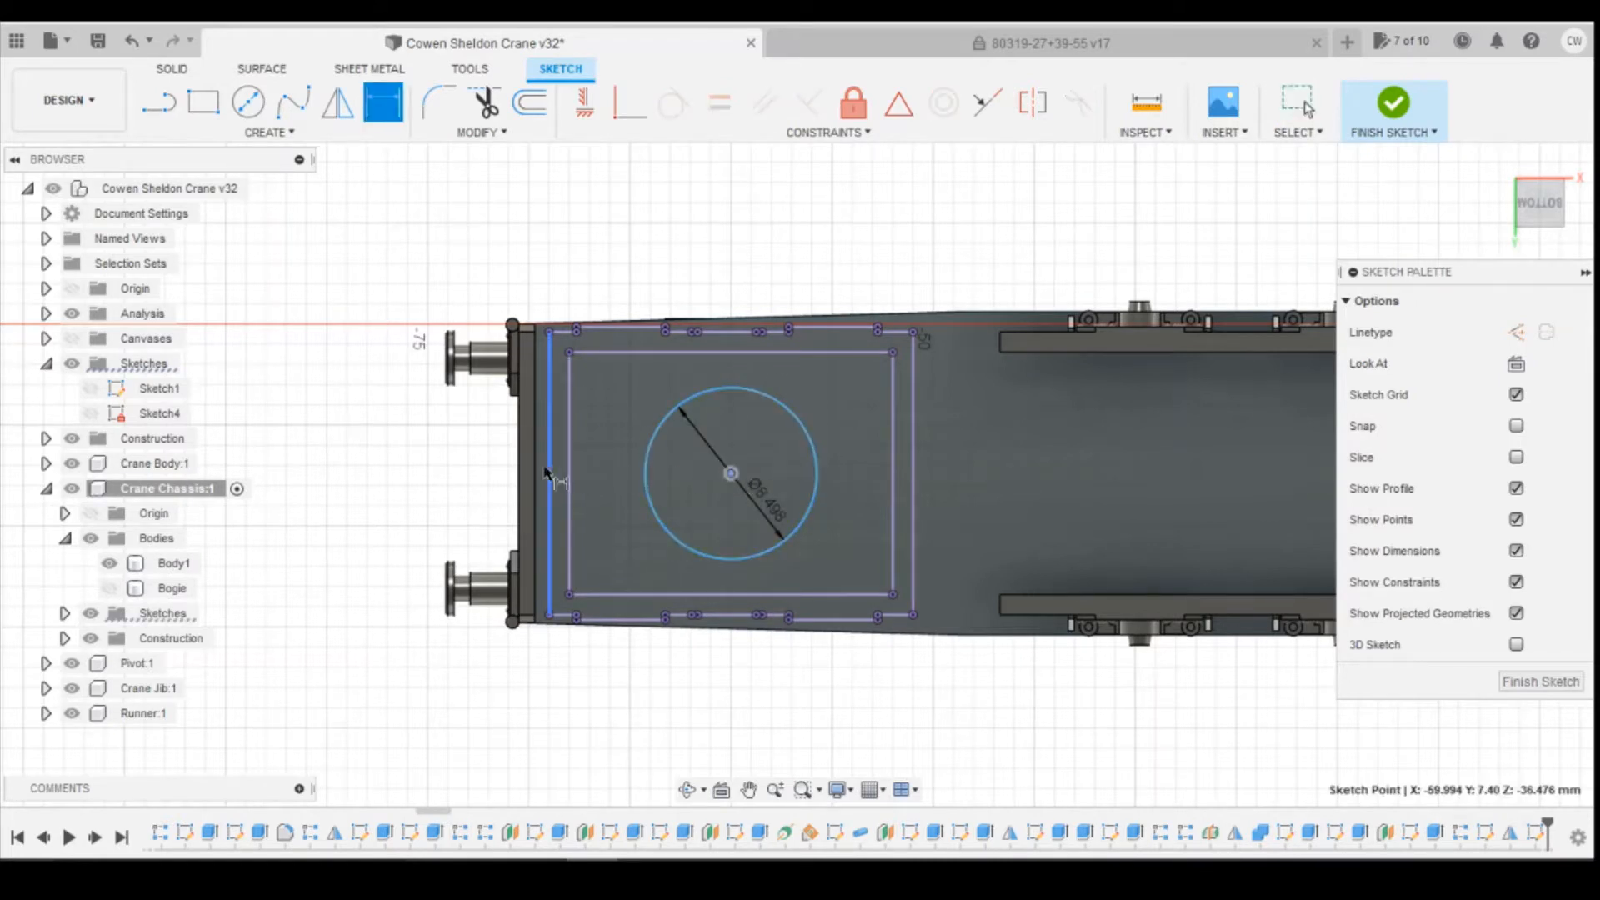
click(540, 385)
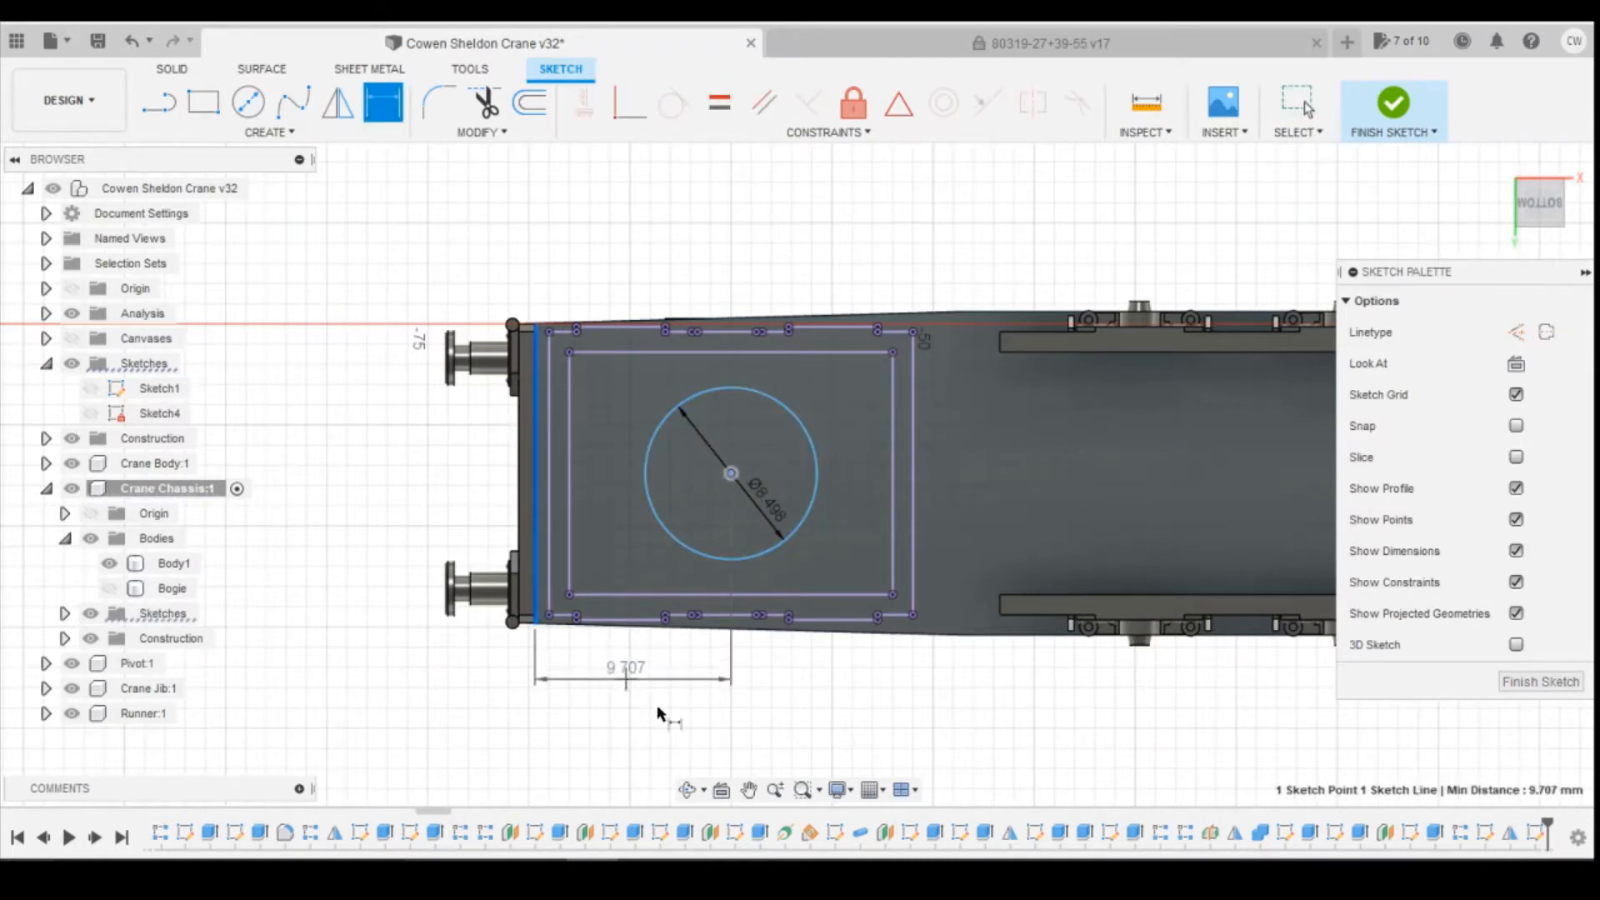
click(738, 695)
key(Return)
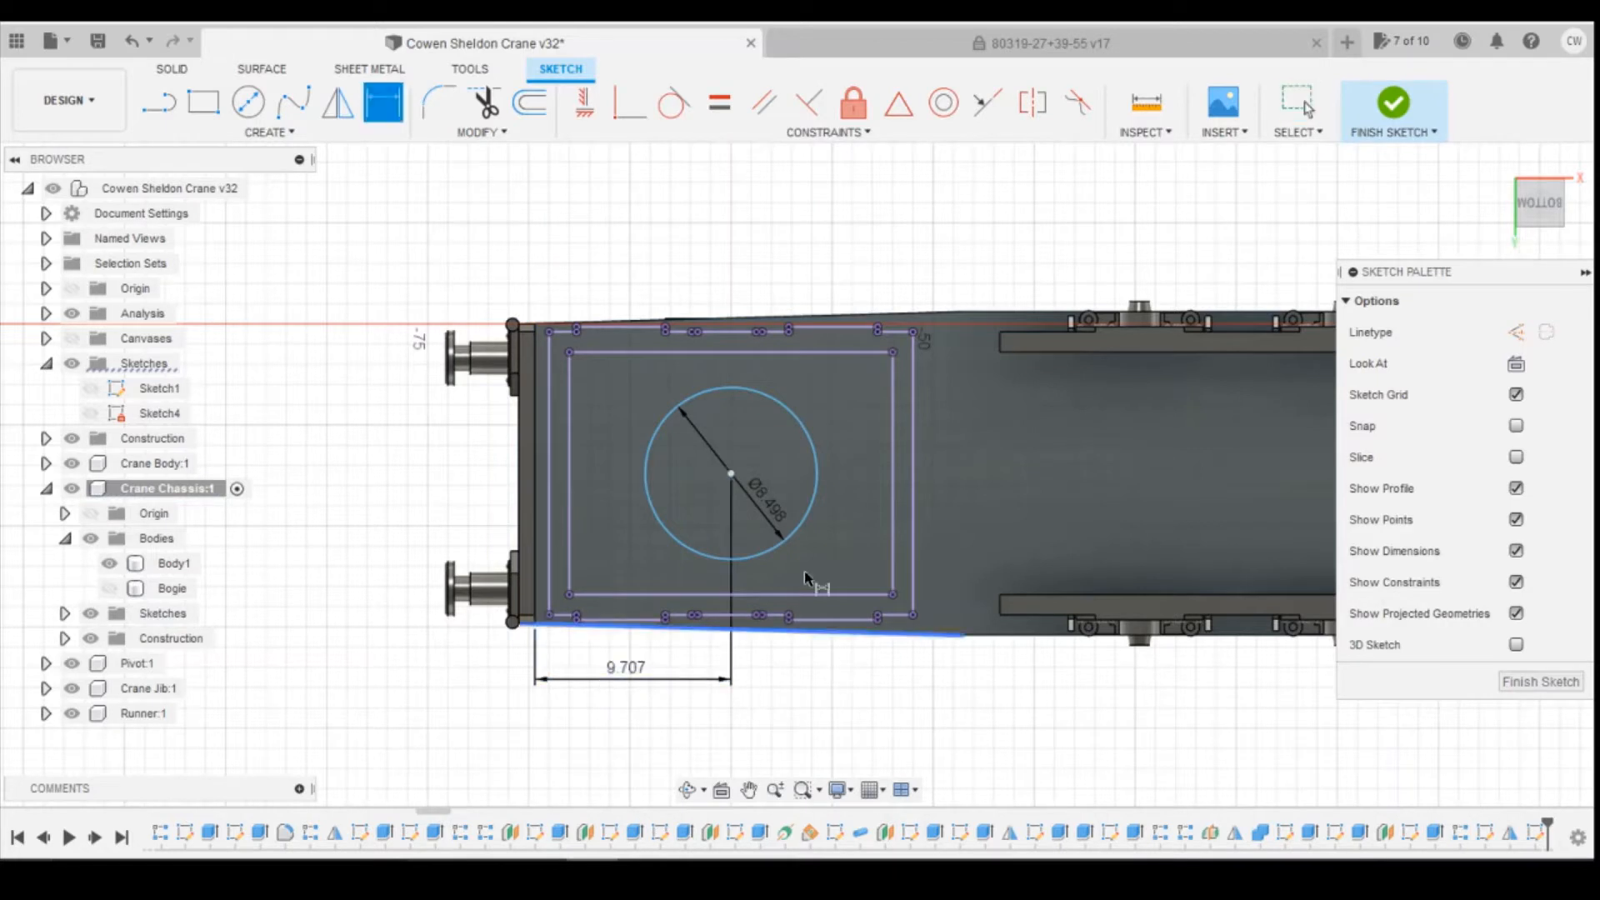
click(731, 474)
click(537, 326)
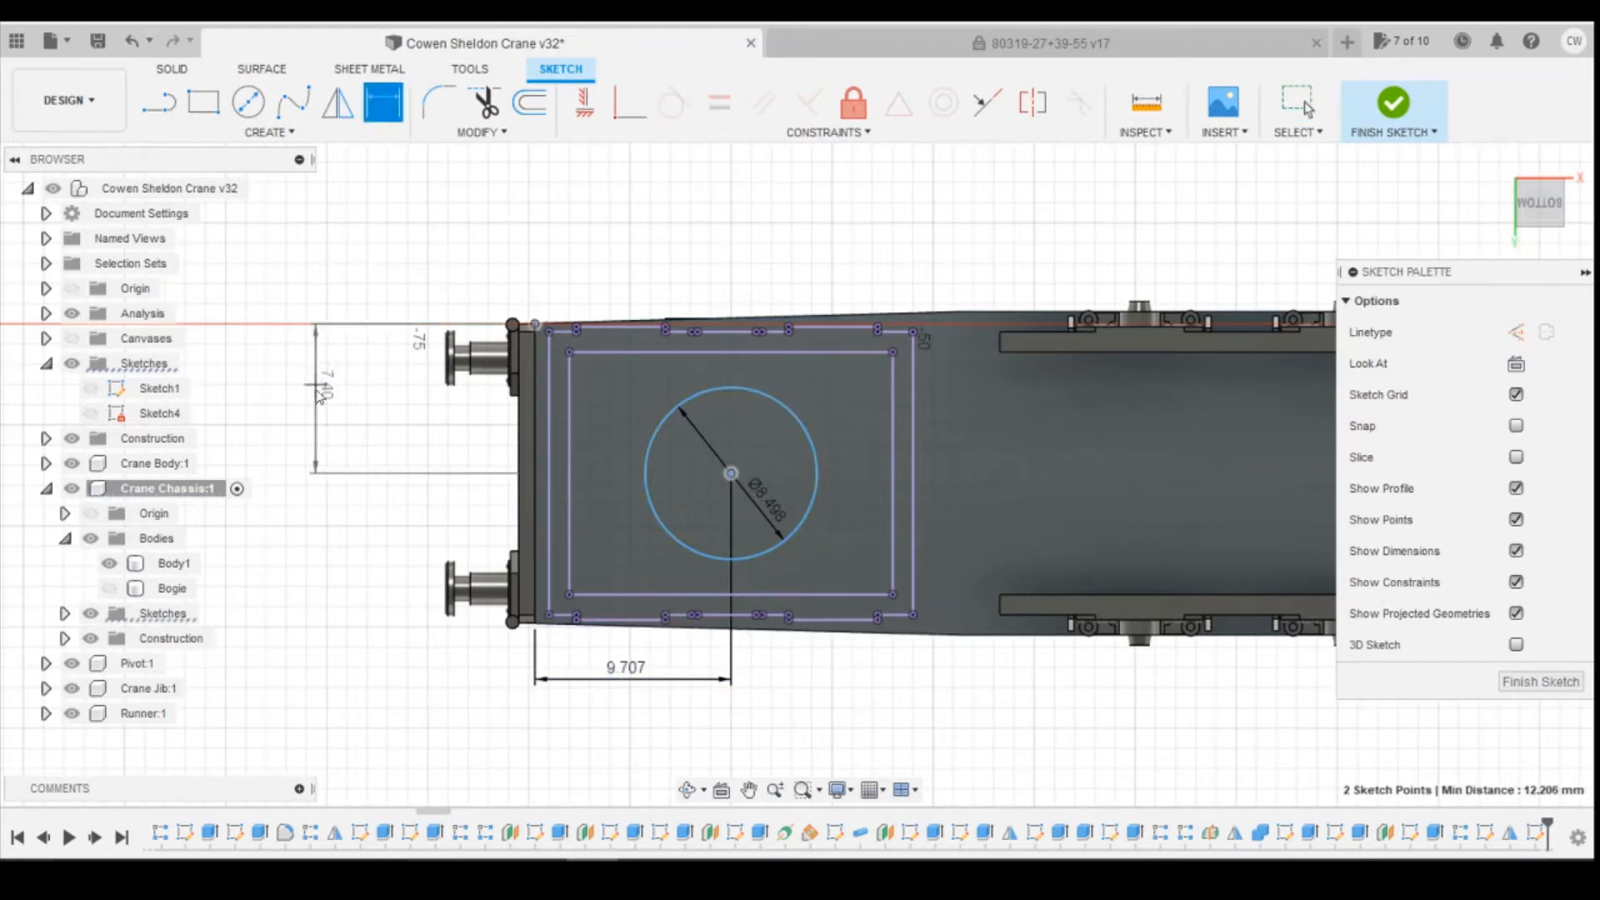
click(288, 400)
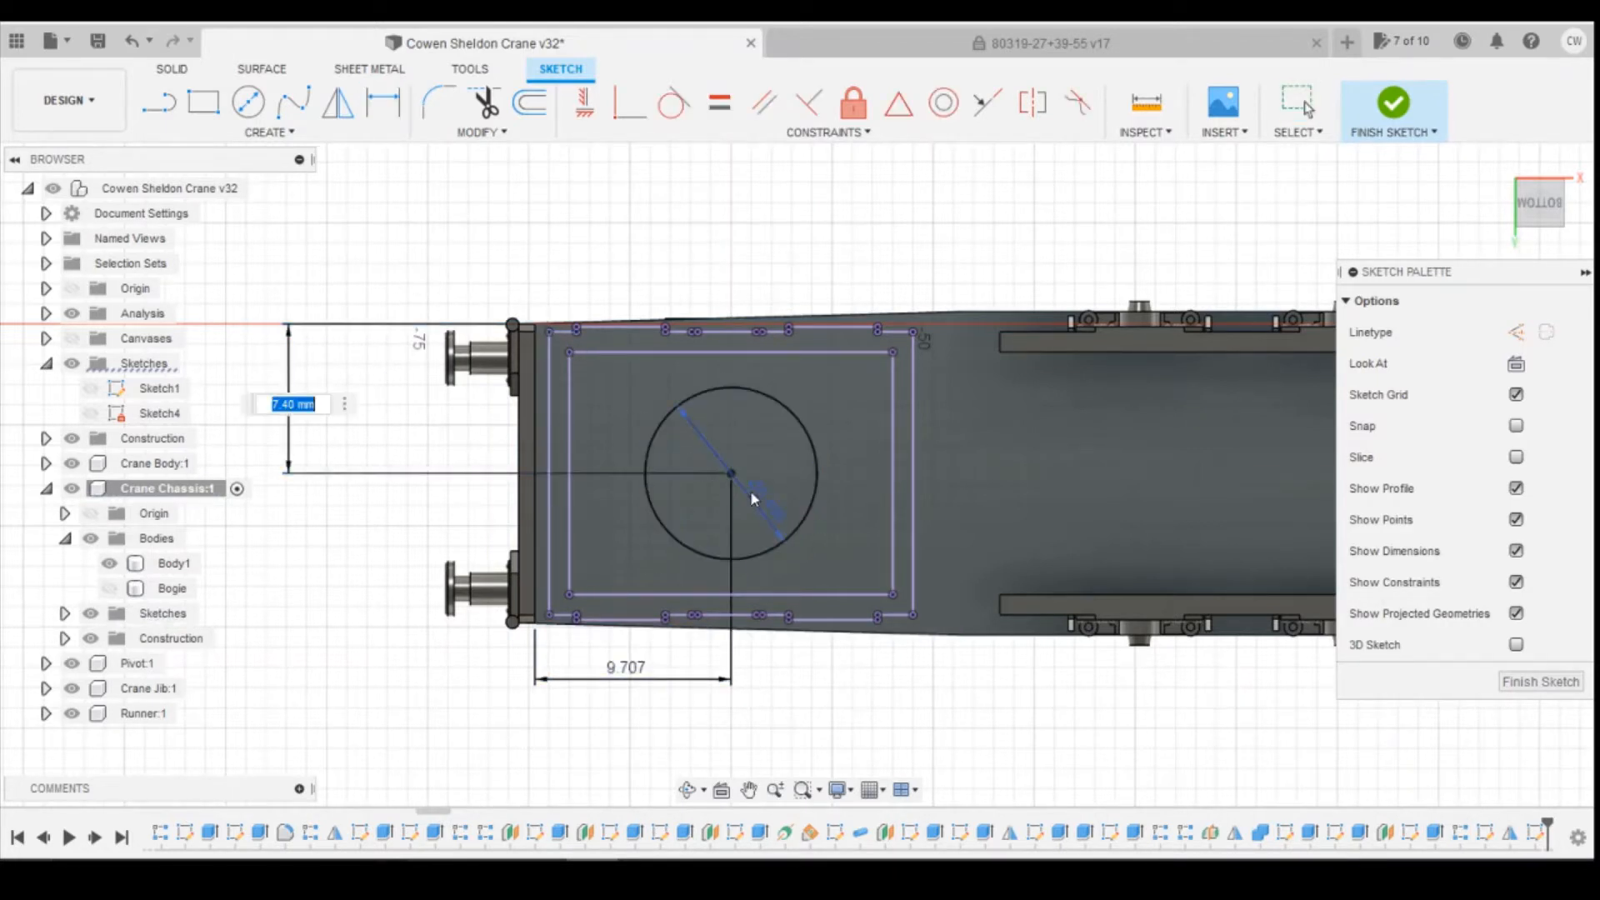
key(Return)
key(Escape)
Step: Extrude the circle 1 mm outward from the chassis underside as a new body
click(786, 428)
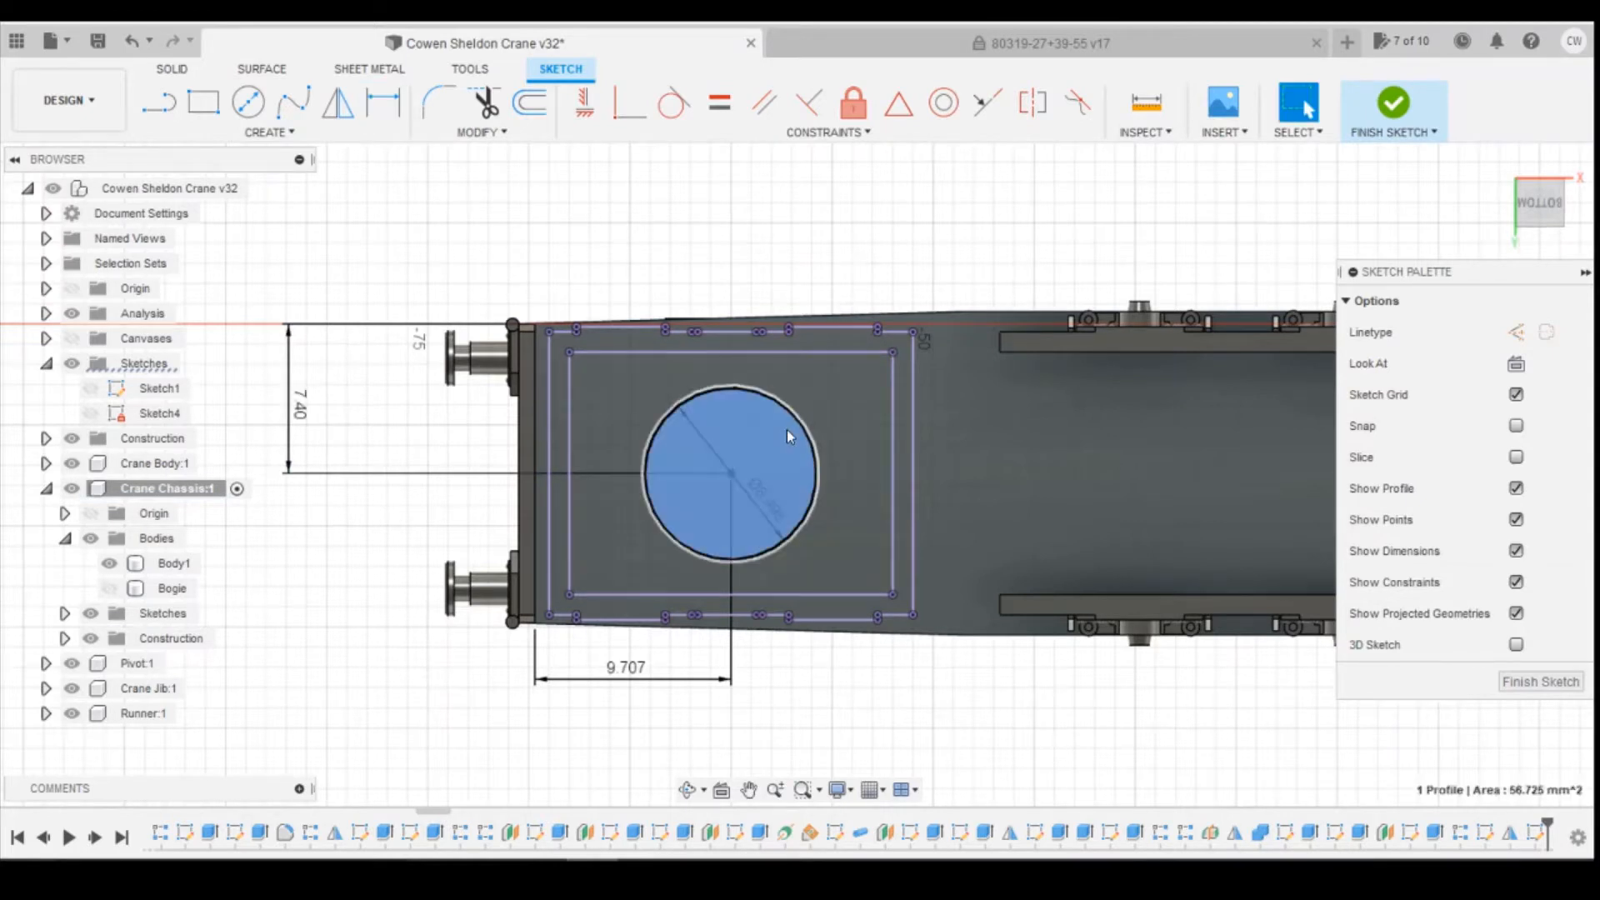
right_click(787, 428)
click(755, 517)
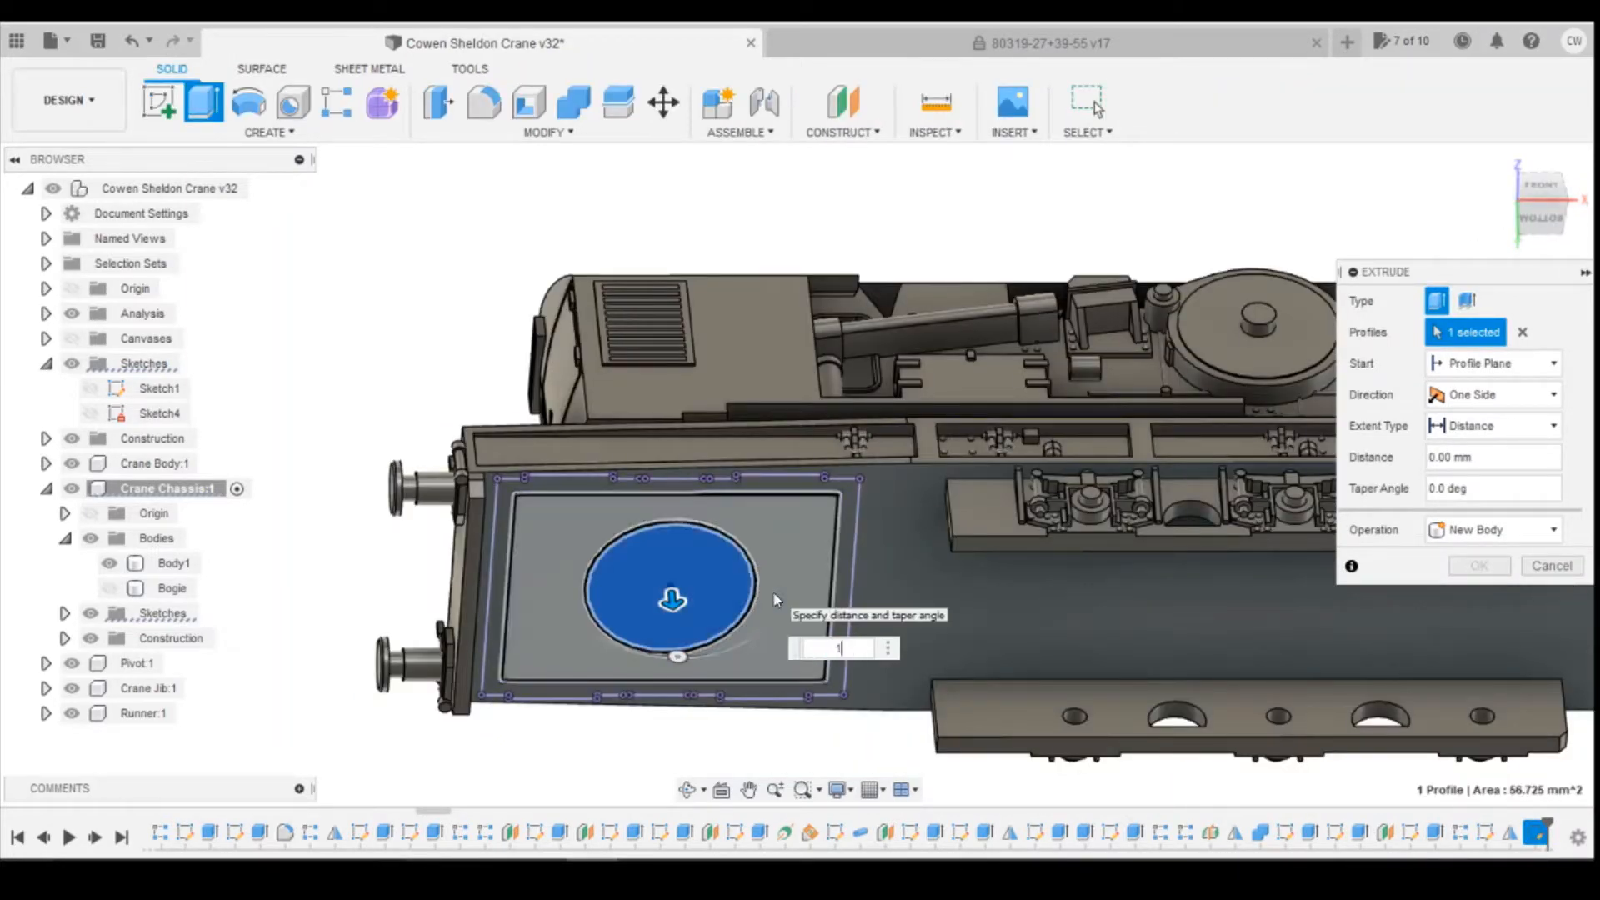
text(1)
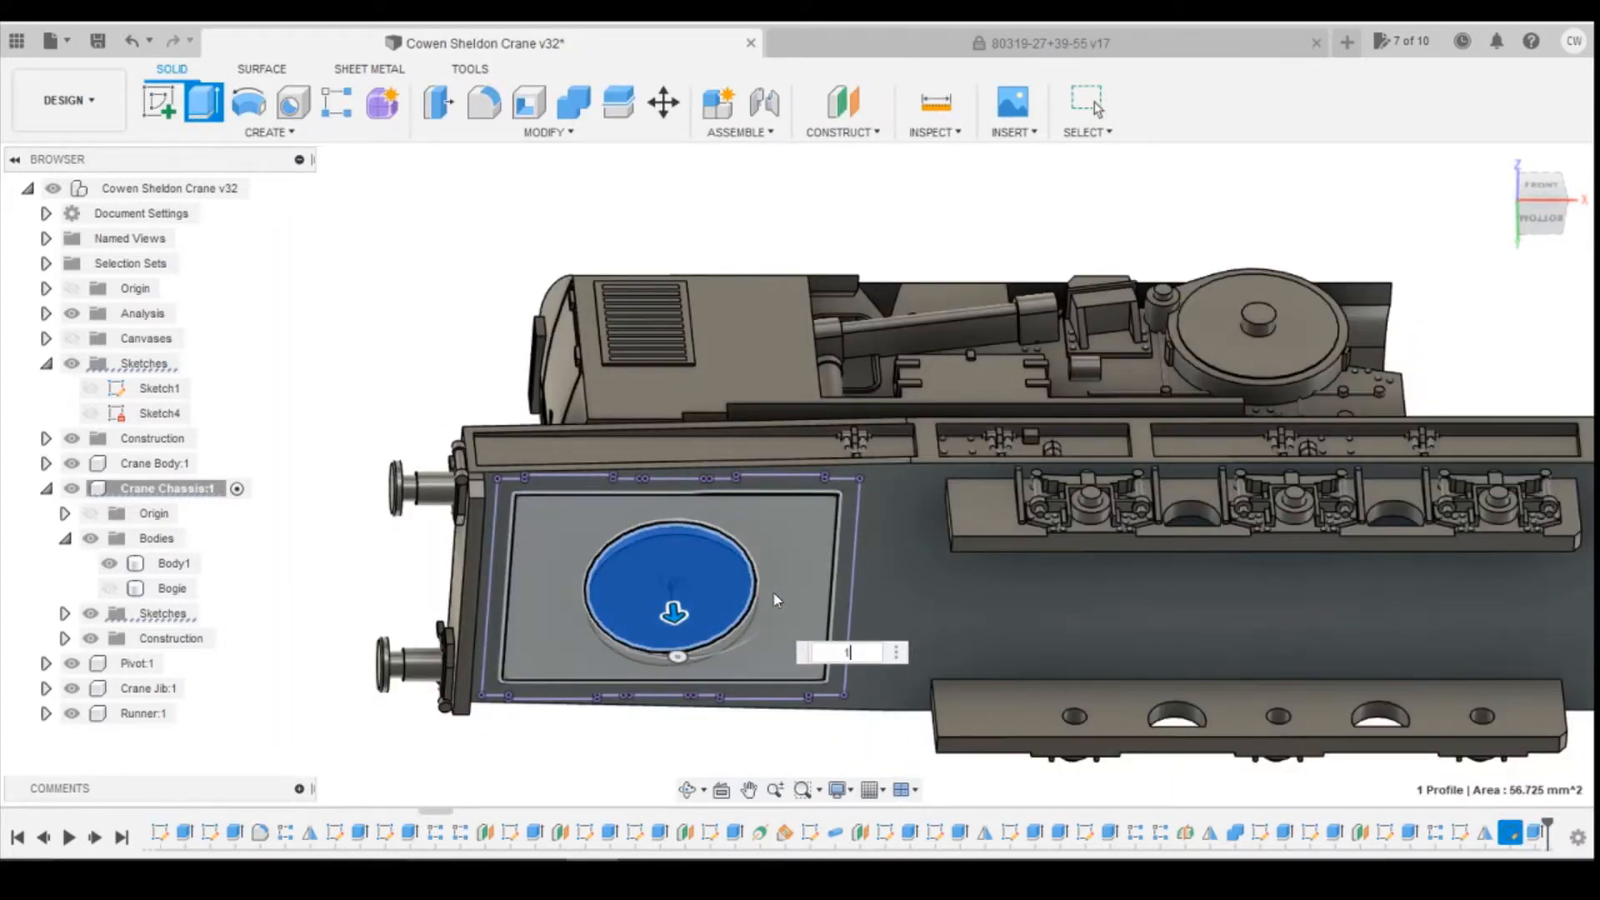
key(Return)
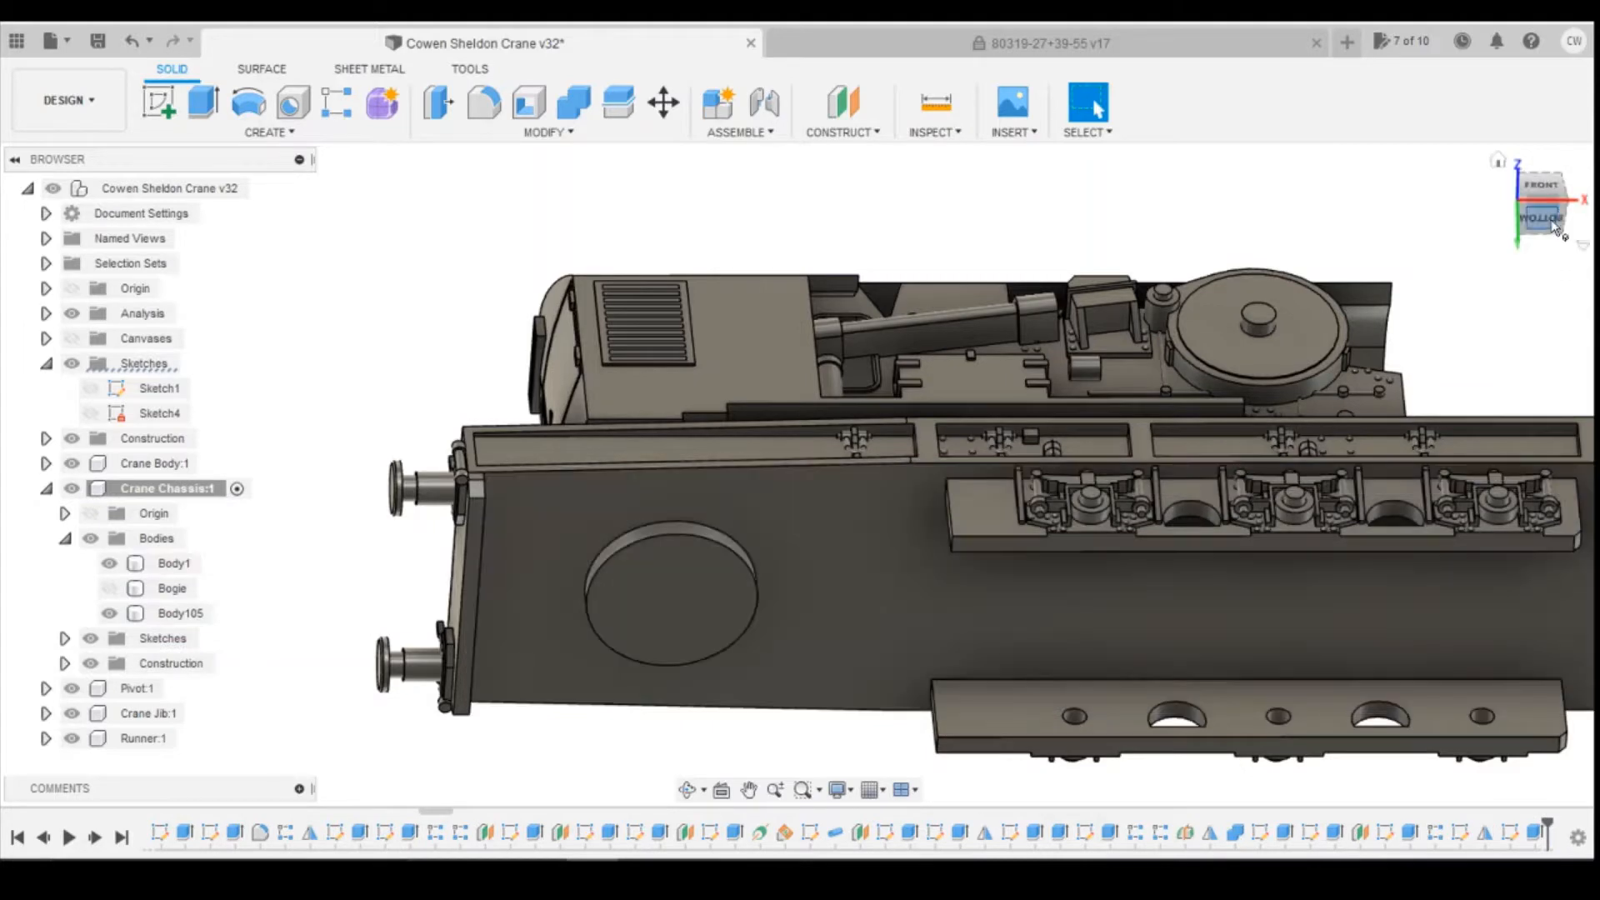
Step: Sketch a concentric 3.75 mm diameter circle on the outer face of the extruded disc
drag(1550, 215, 1549, 191)
click(1540, 213)
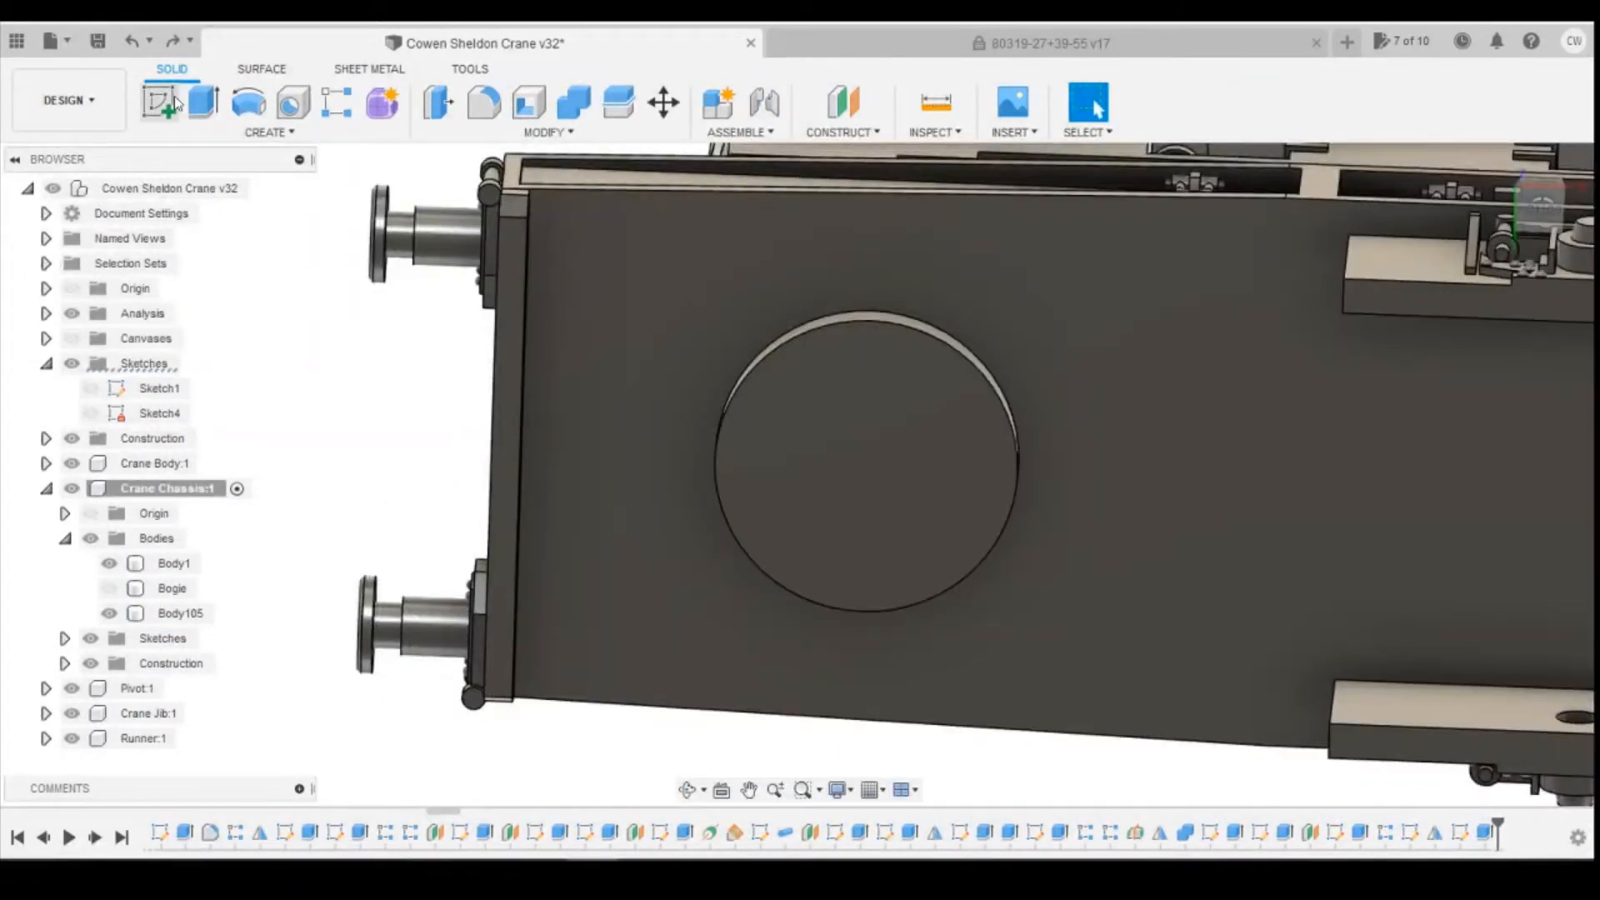
click(175, 102)
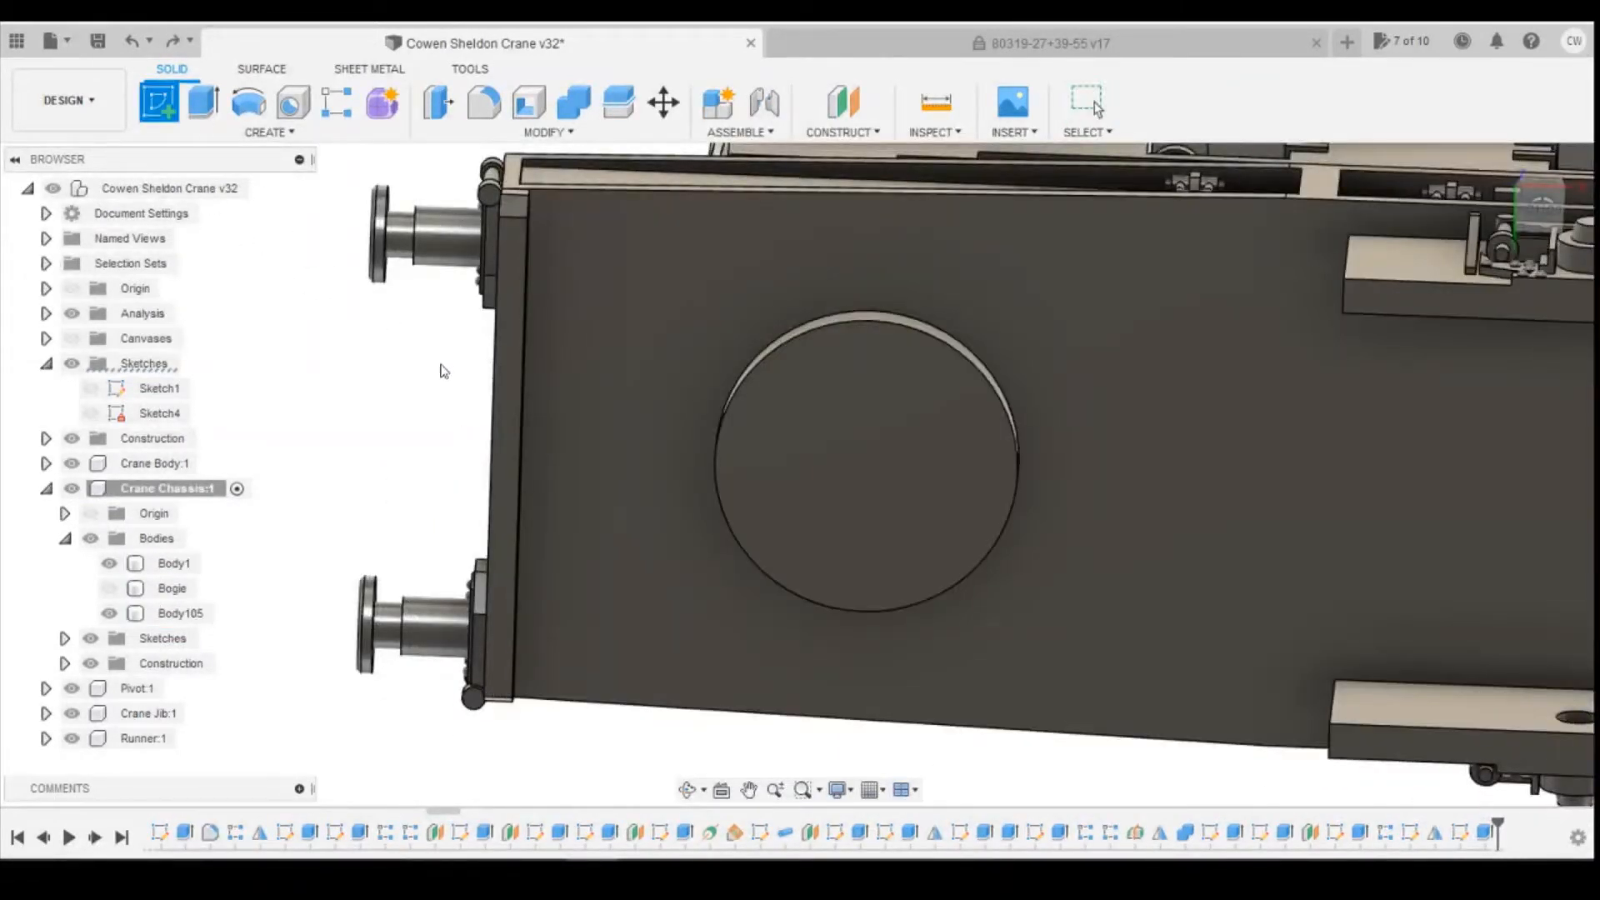
click(950, 432)
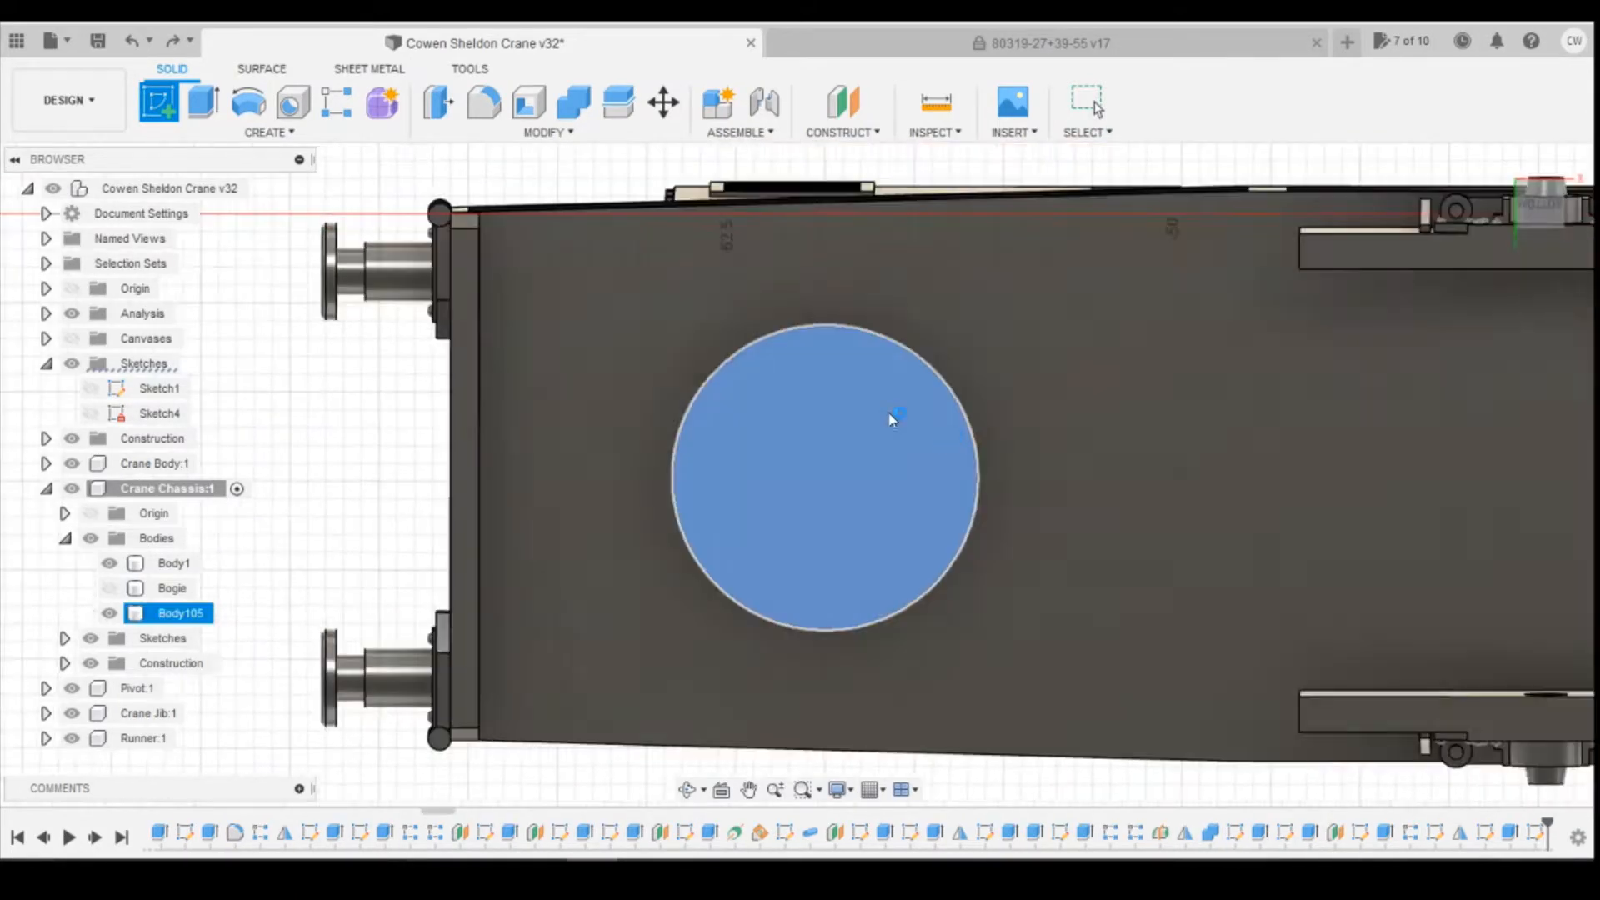
click(248, 115)
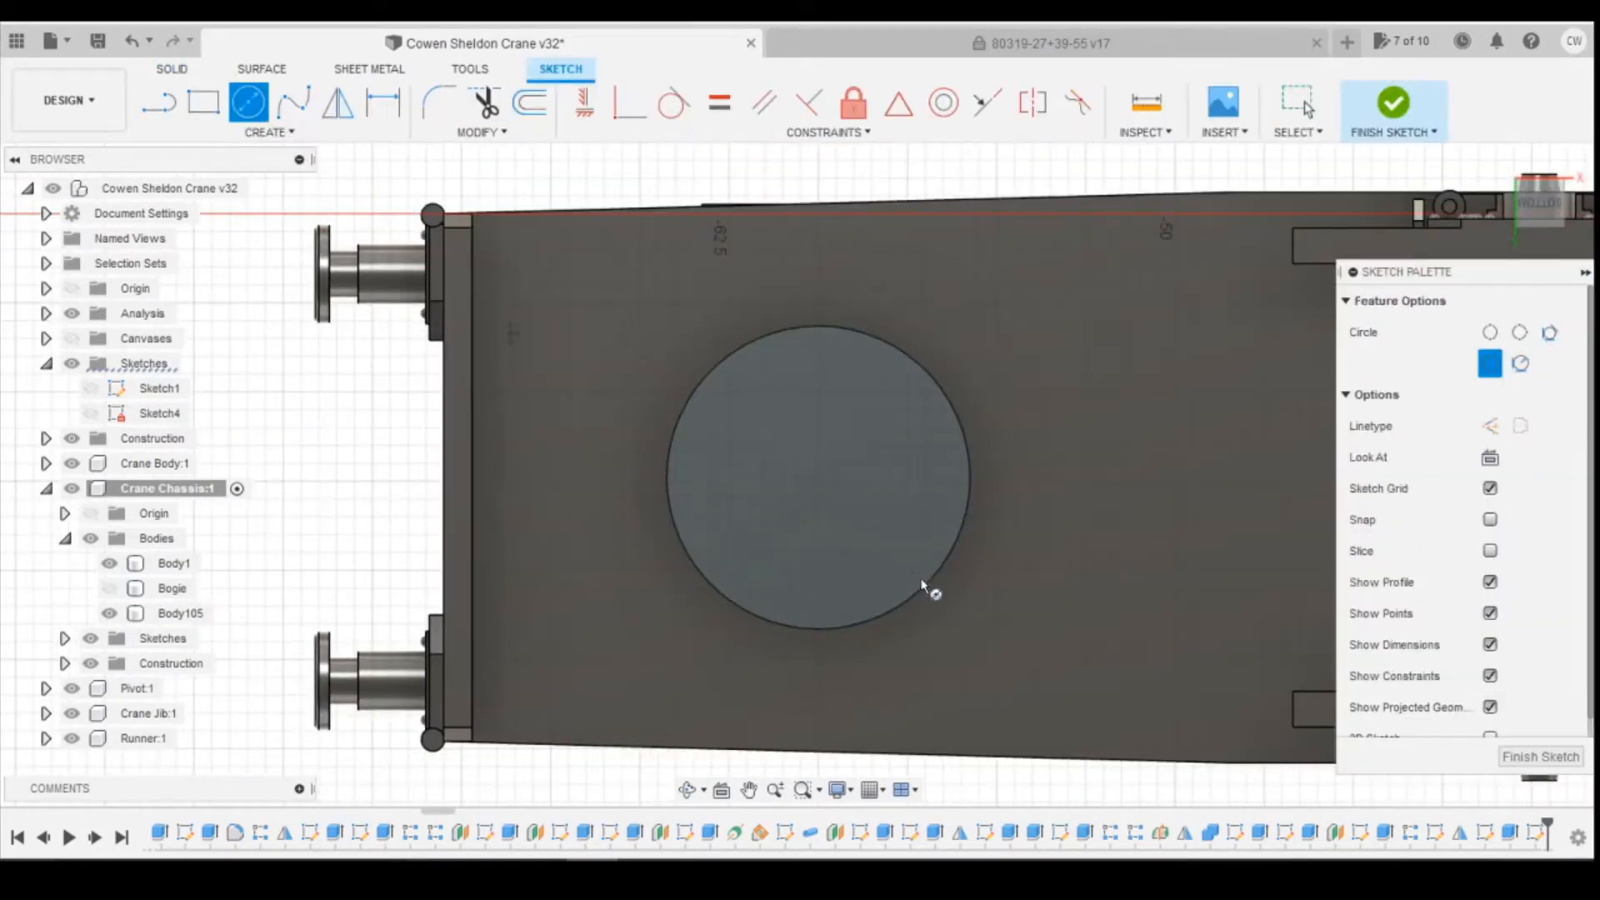
click(817, 478)
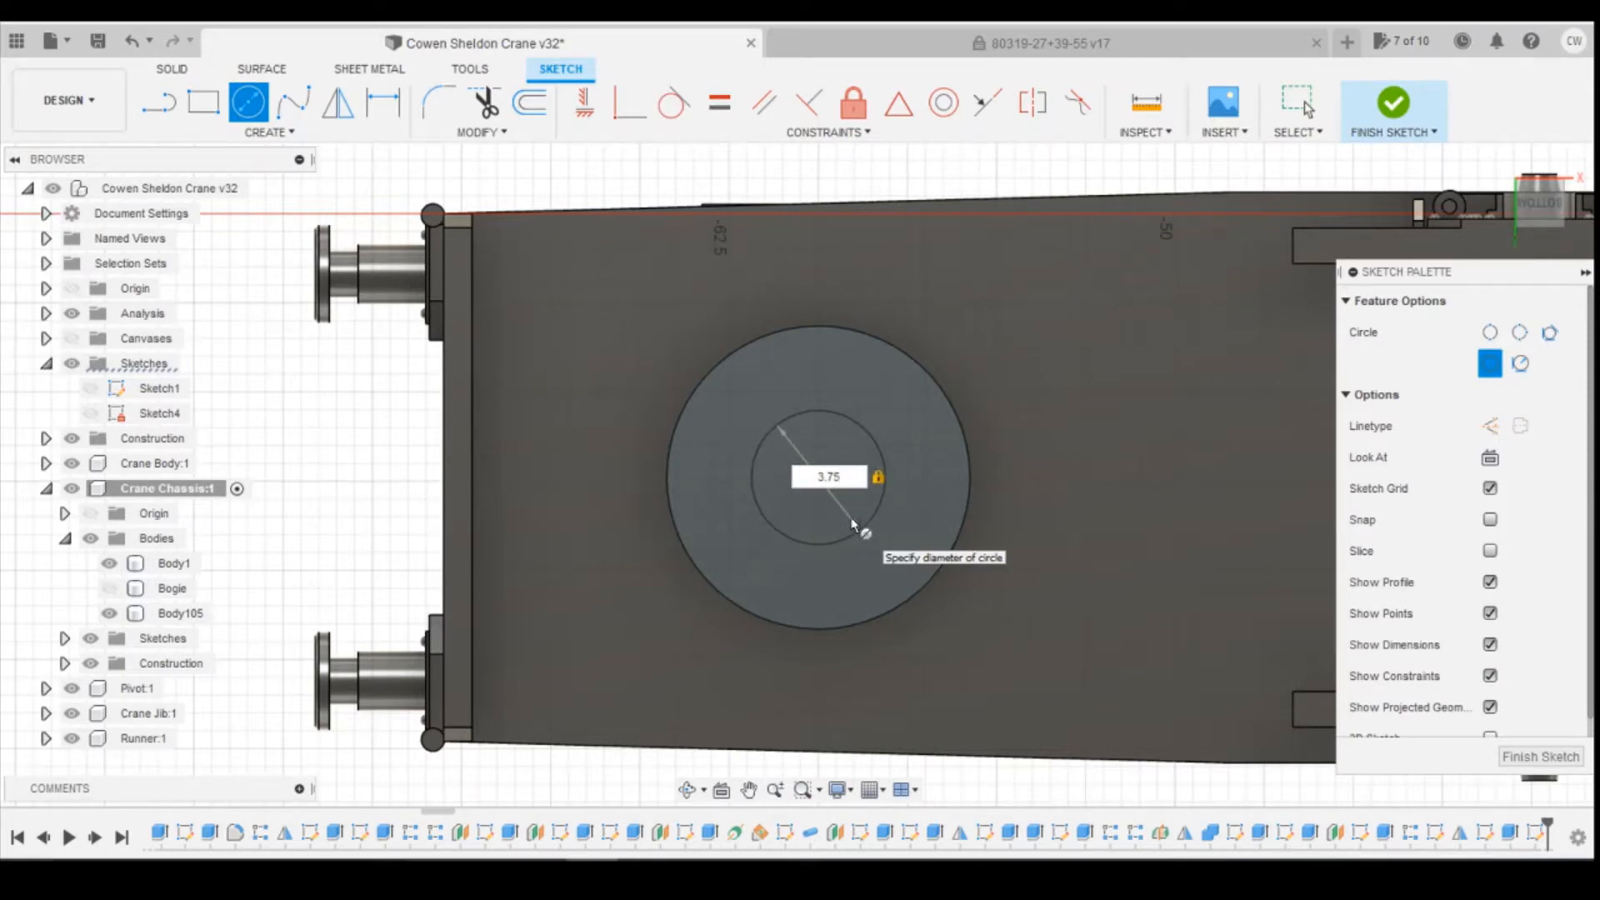
key(Return)
Step: Extrude the 3.75 mm circle 1.5 mm outward, joined to the disc
click(851, 453)
right_click(852, 453)
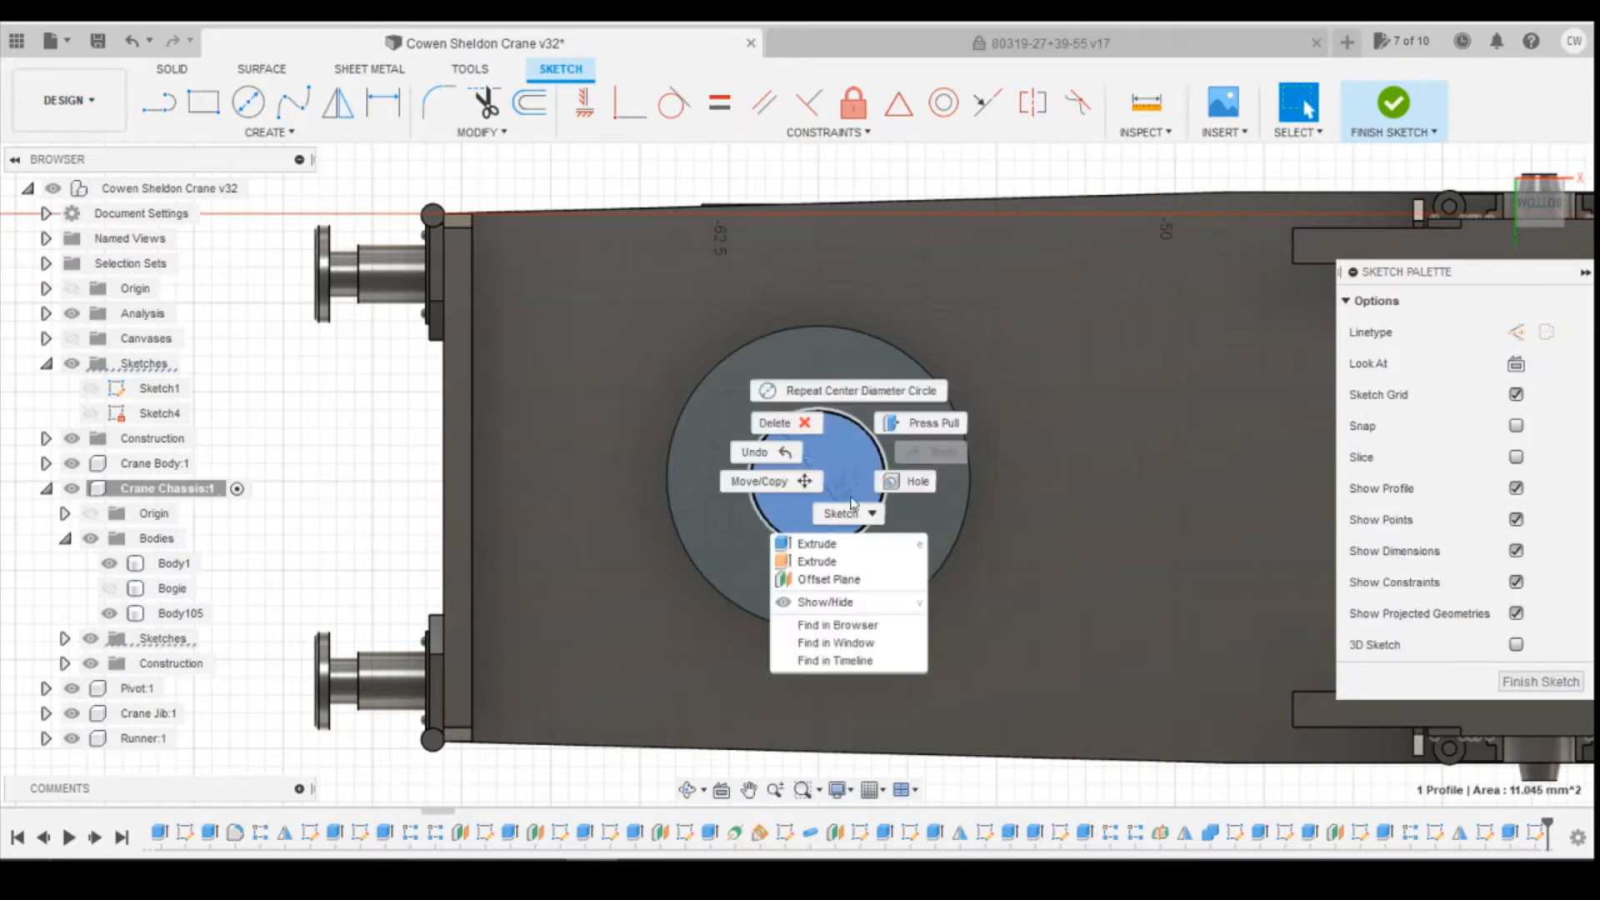
click(844, 544)
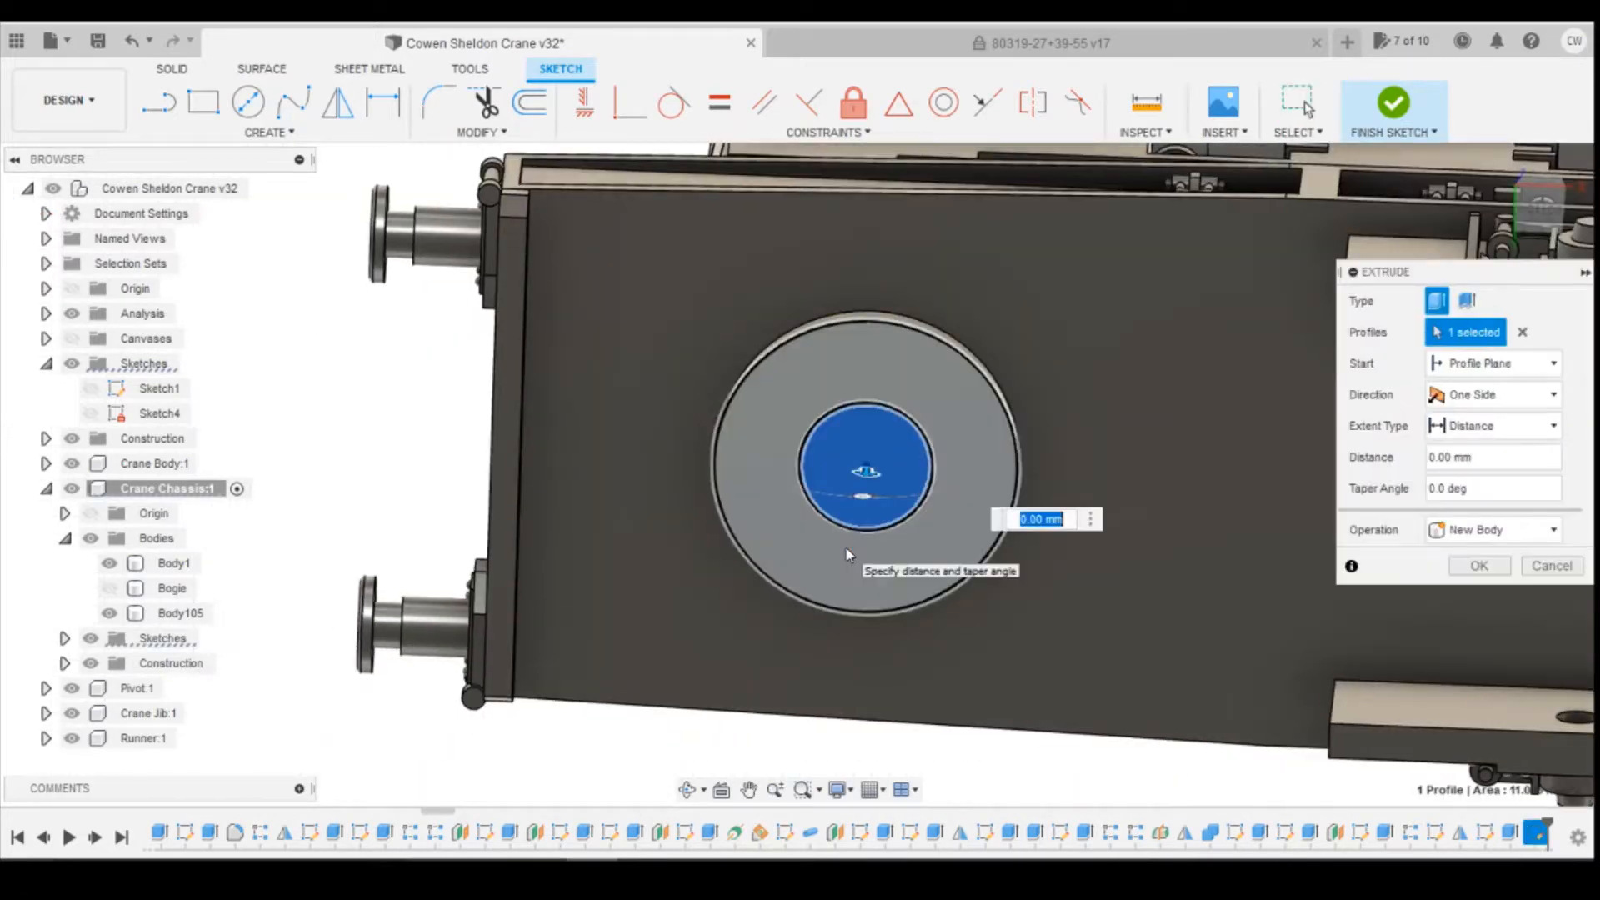
text(1.5)
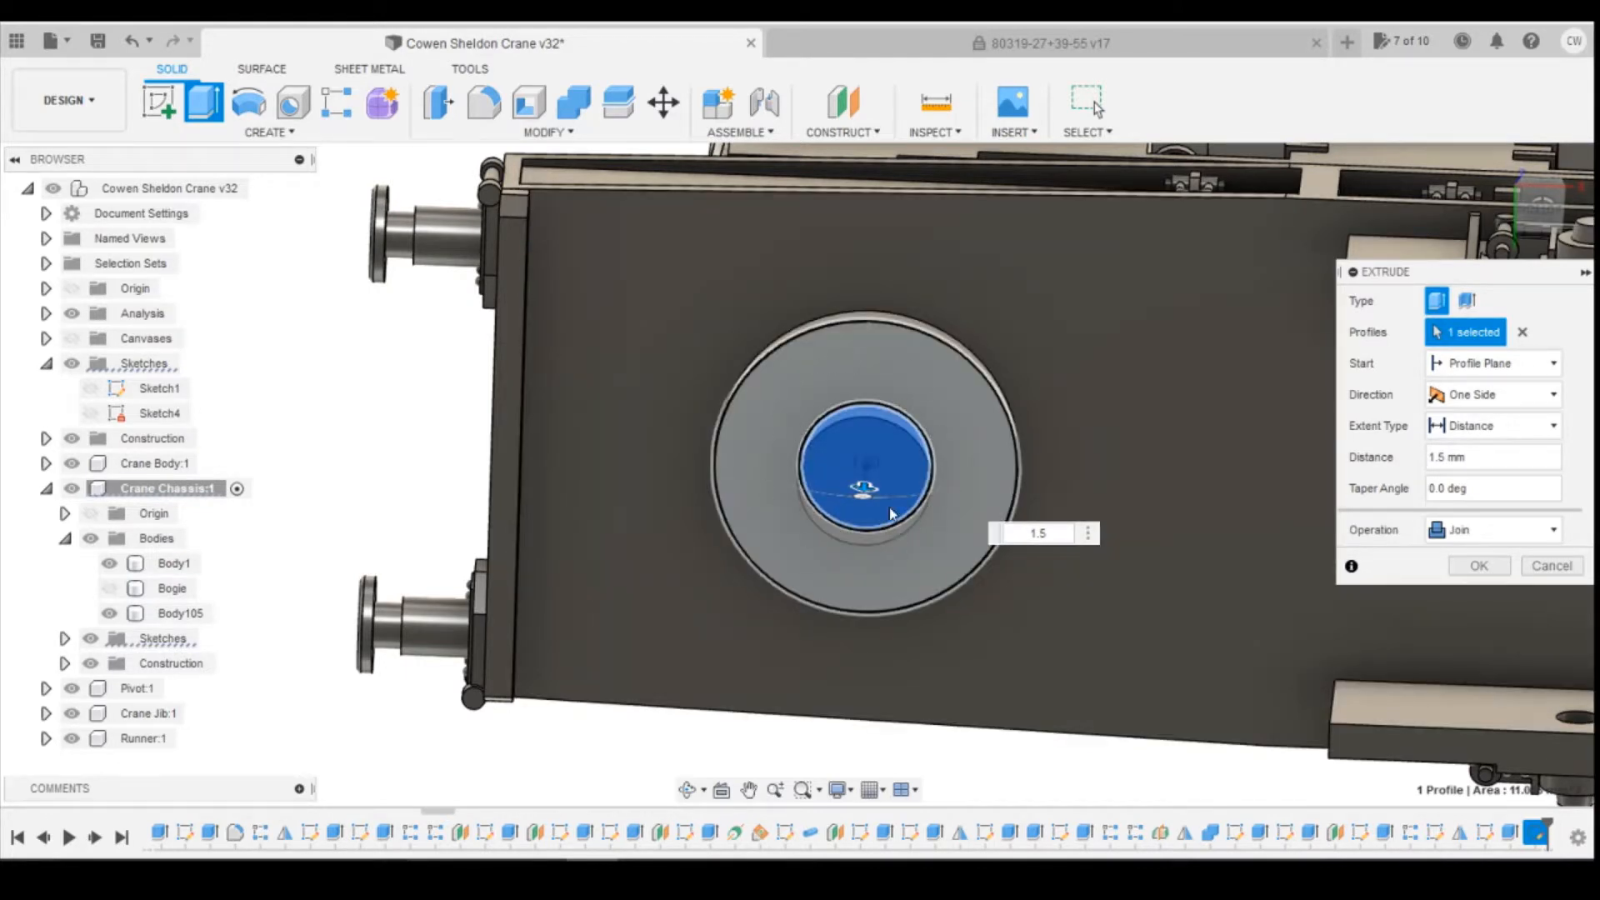
click(1479, 566)
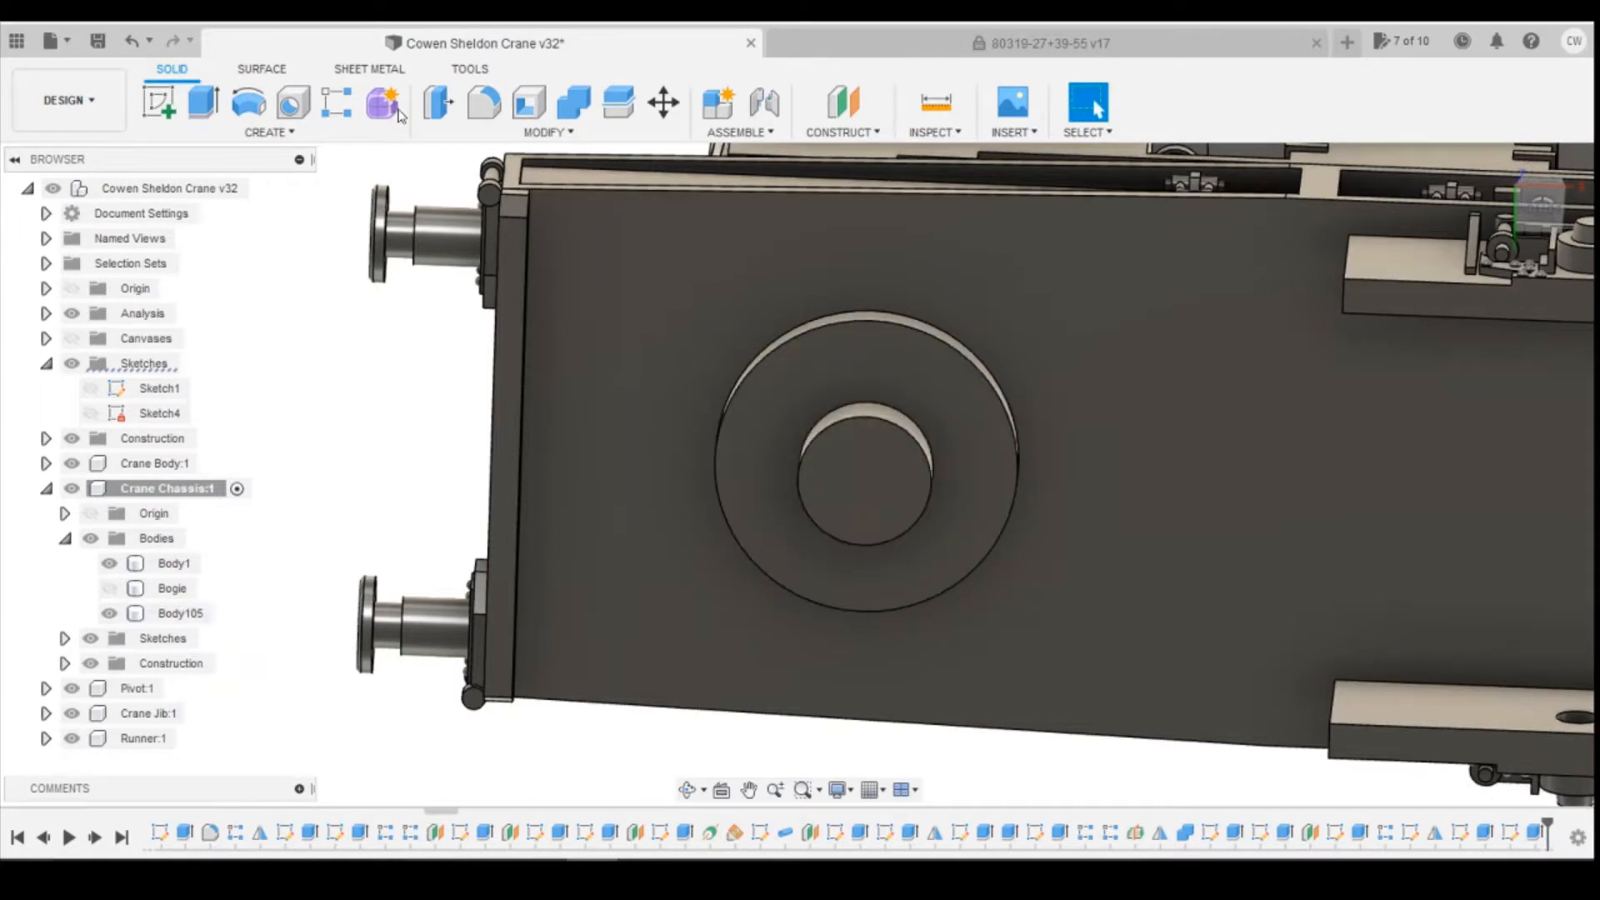
Step: Sketch a concentric 1.75 mm diameter circle on the outer face of the small cylindrical boss
click(159, 101)
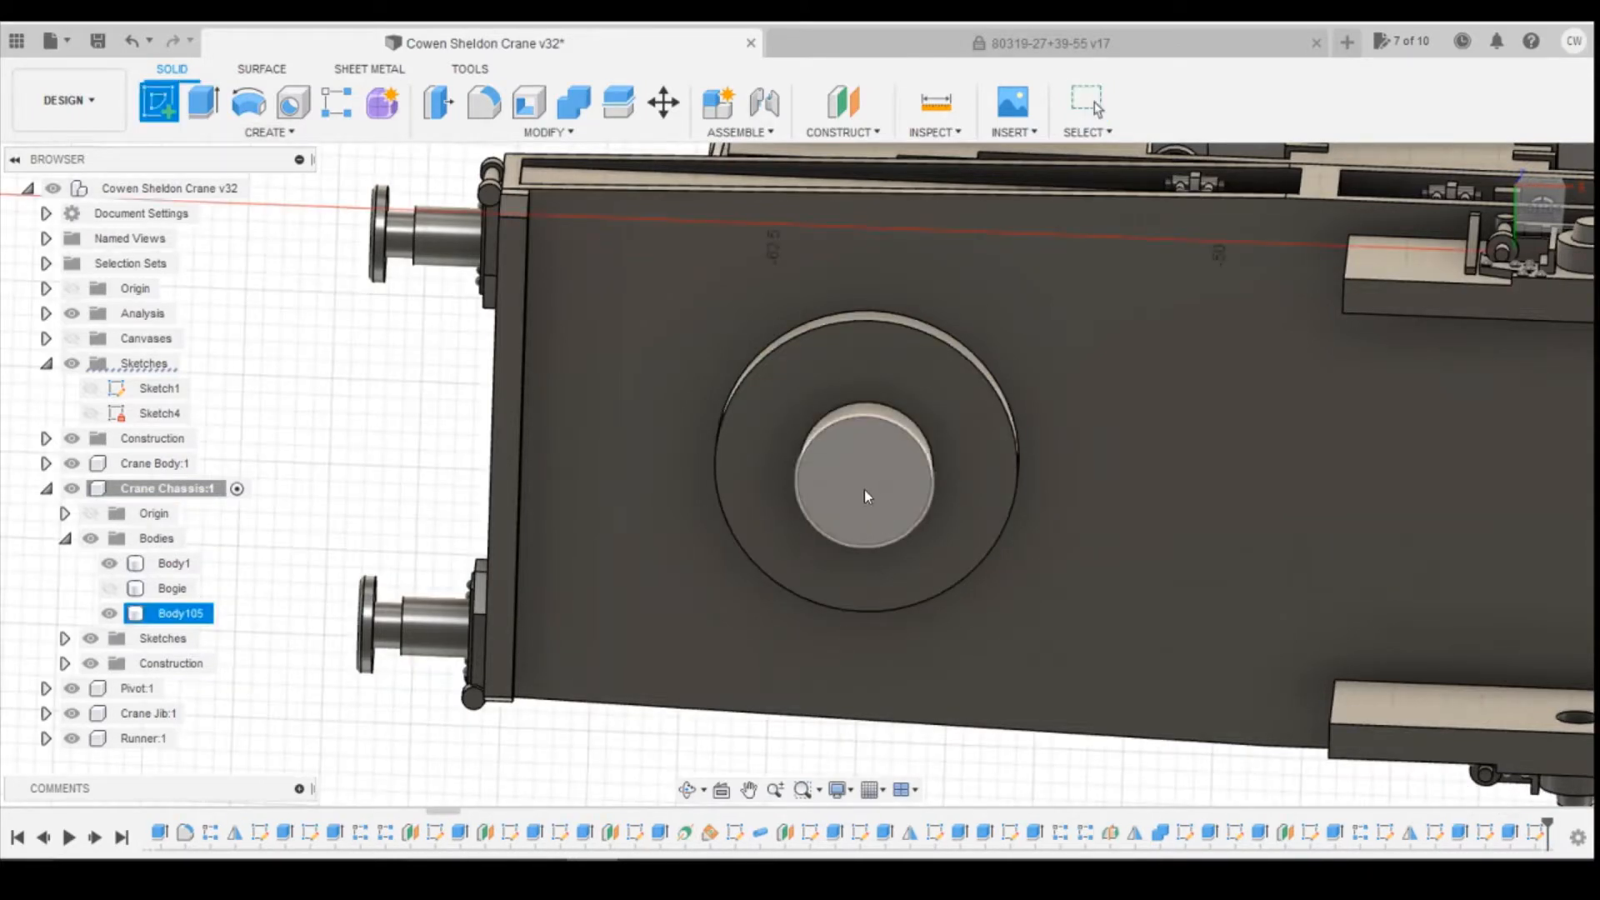
click(873, 498)
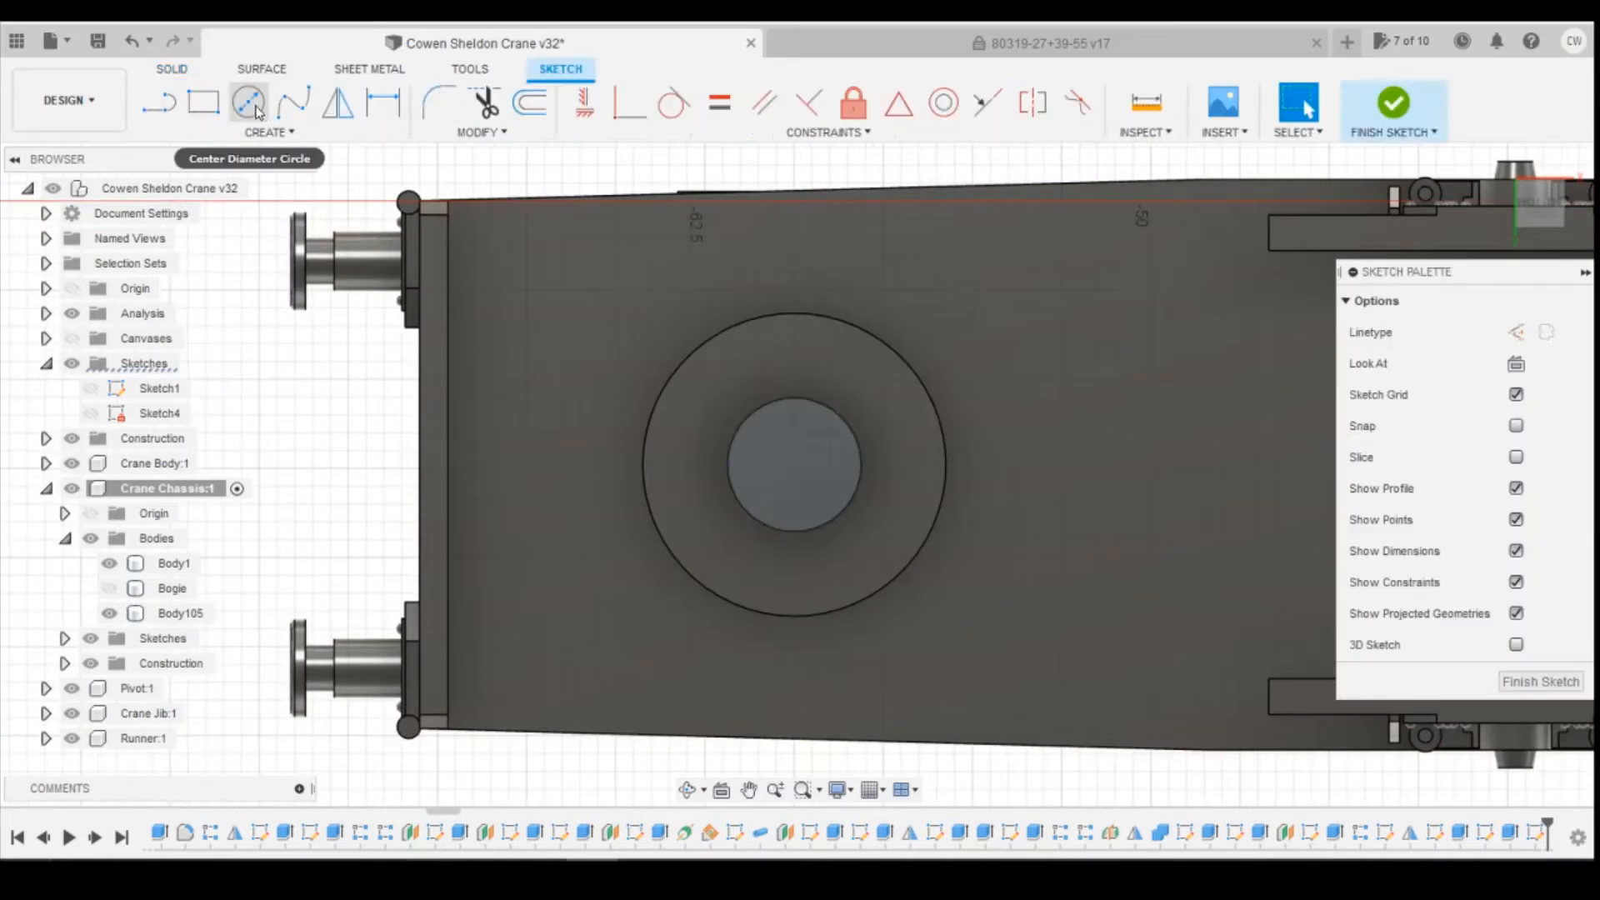
click(255, 108)
click(798, 465)
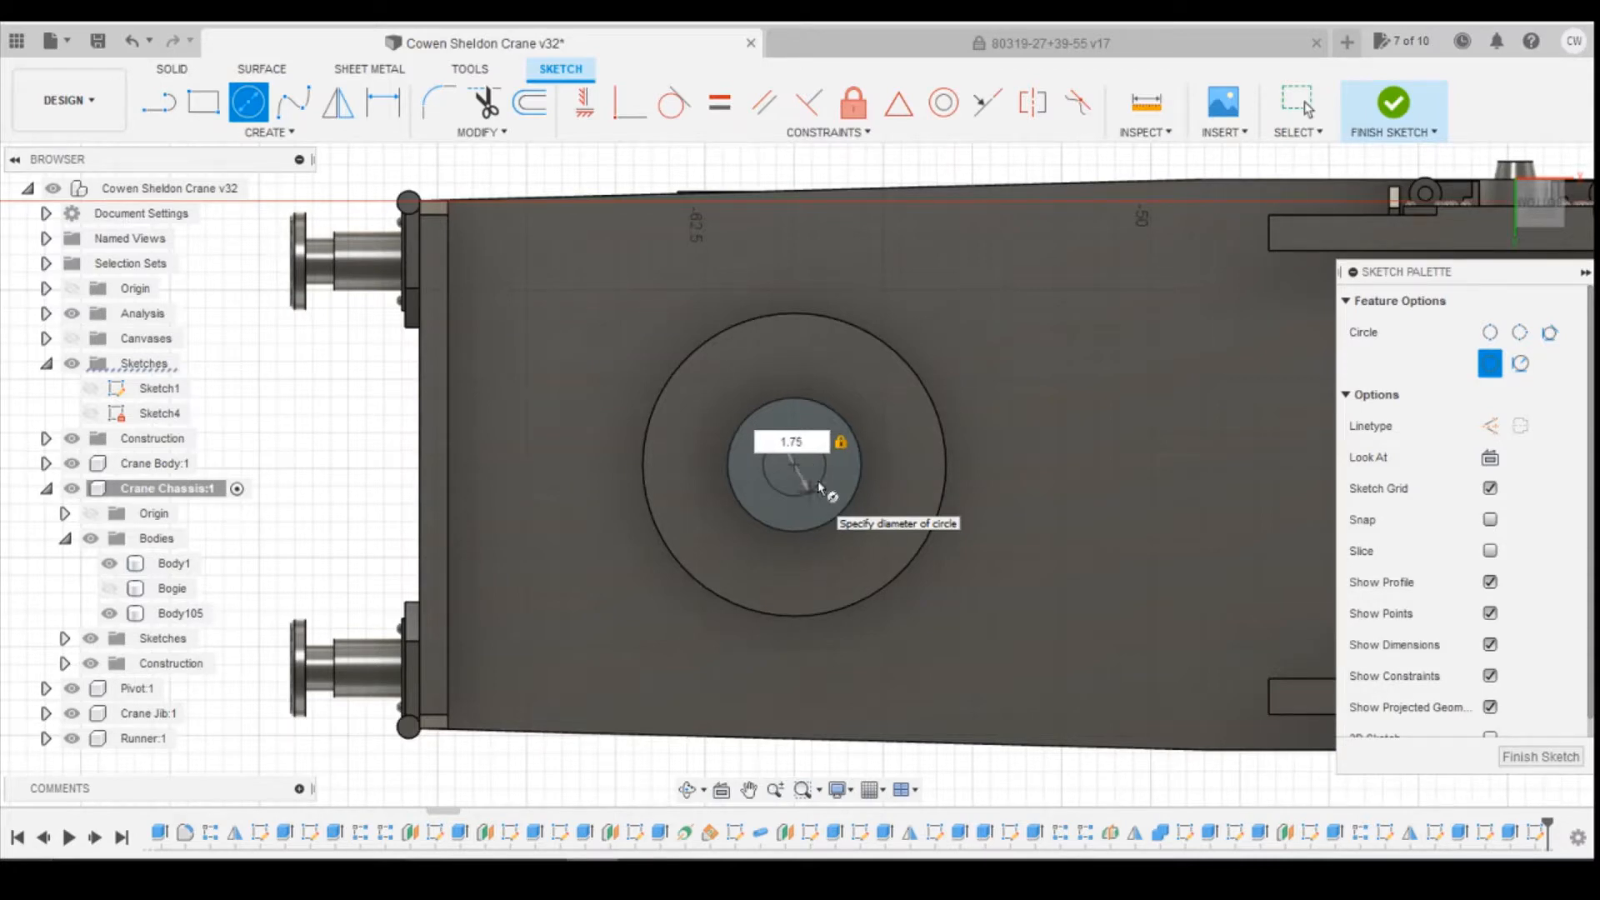
key(Return)
key(Escape)
Step: Extrude the 1.75 mm circle as a cut 2.5 mm deep through the boss and disc
click(805, 457)
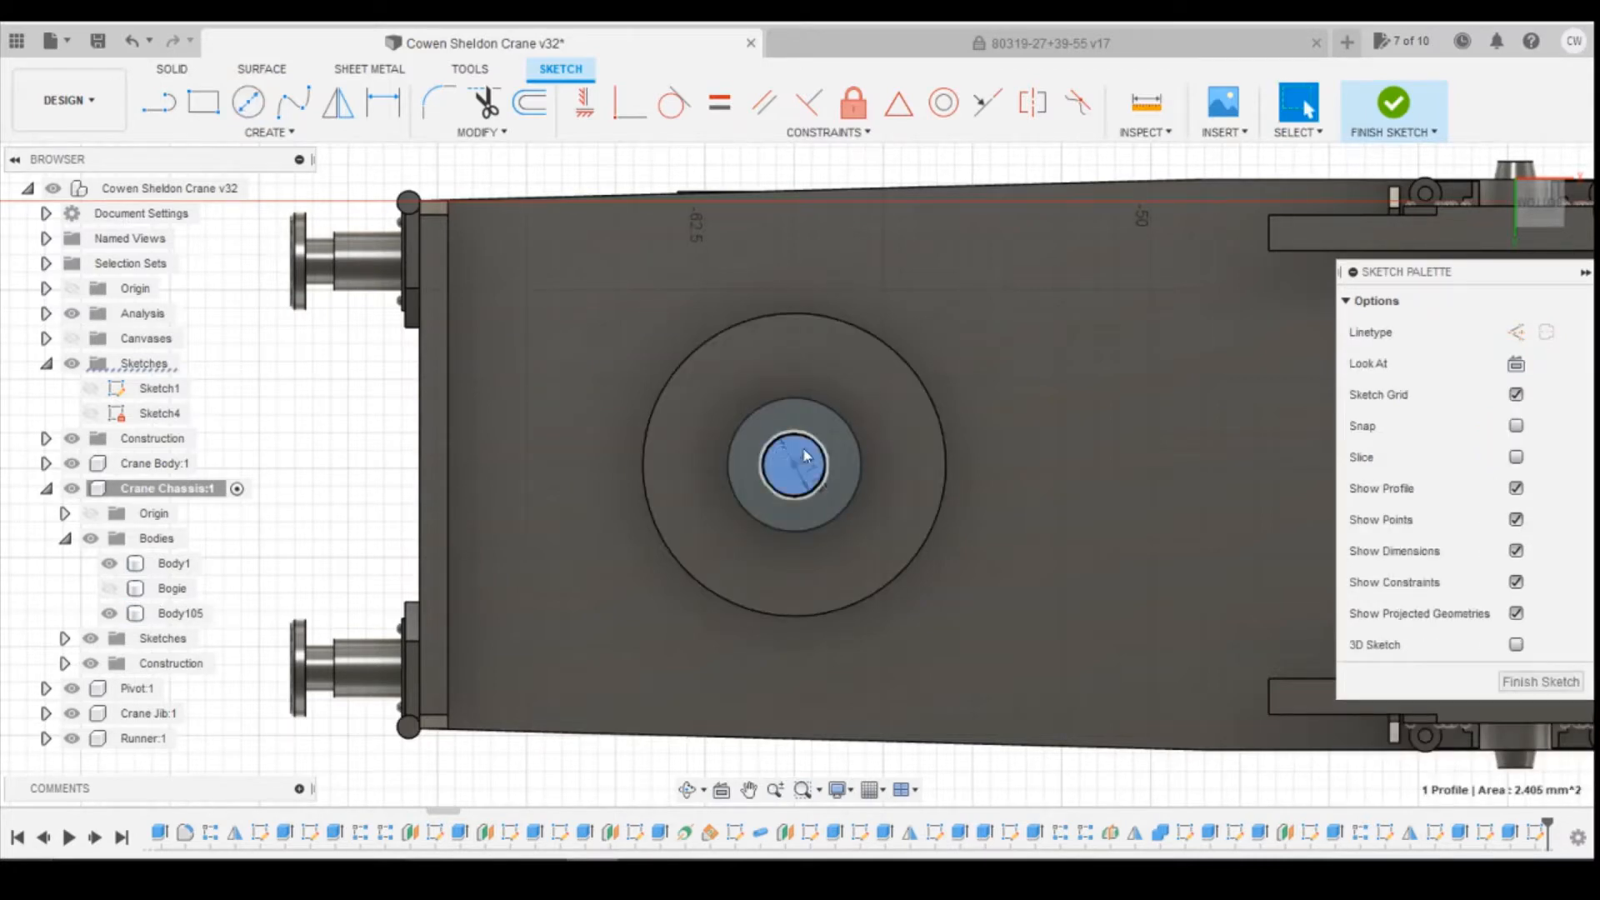
right_click(805, 461)
click(803, 543)
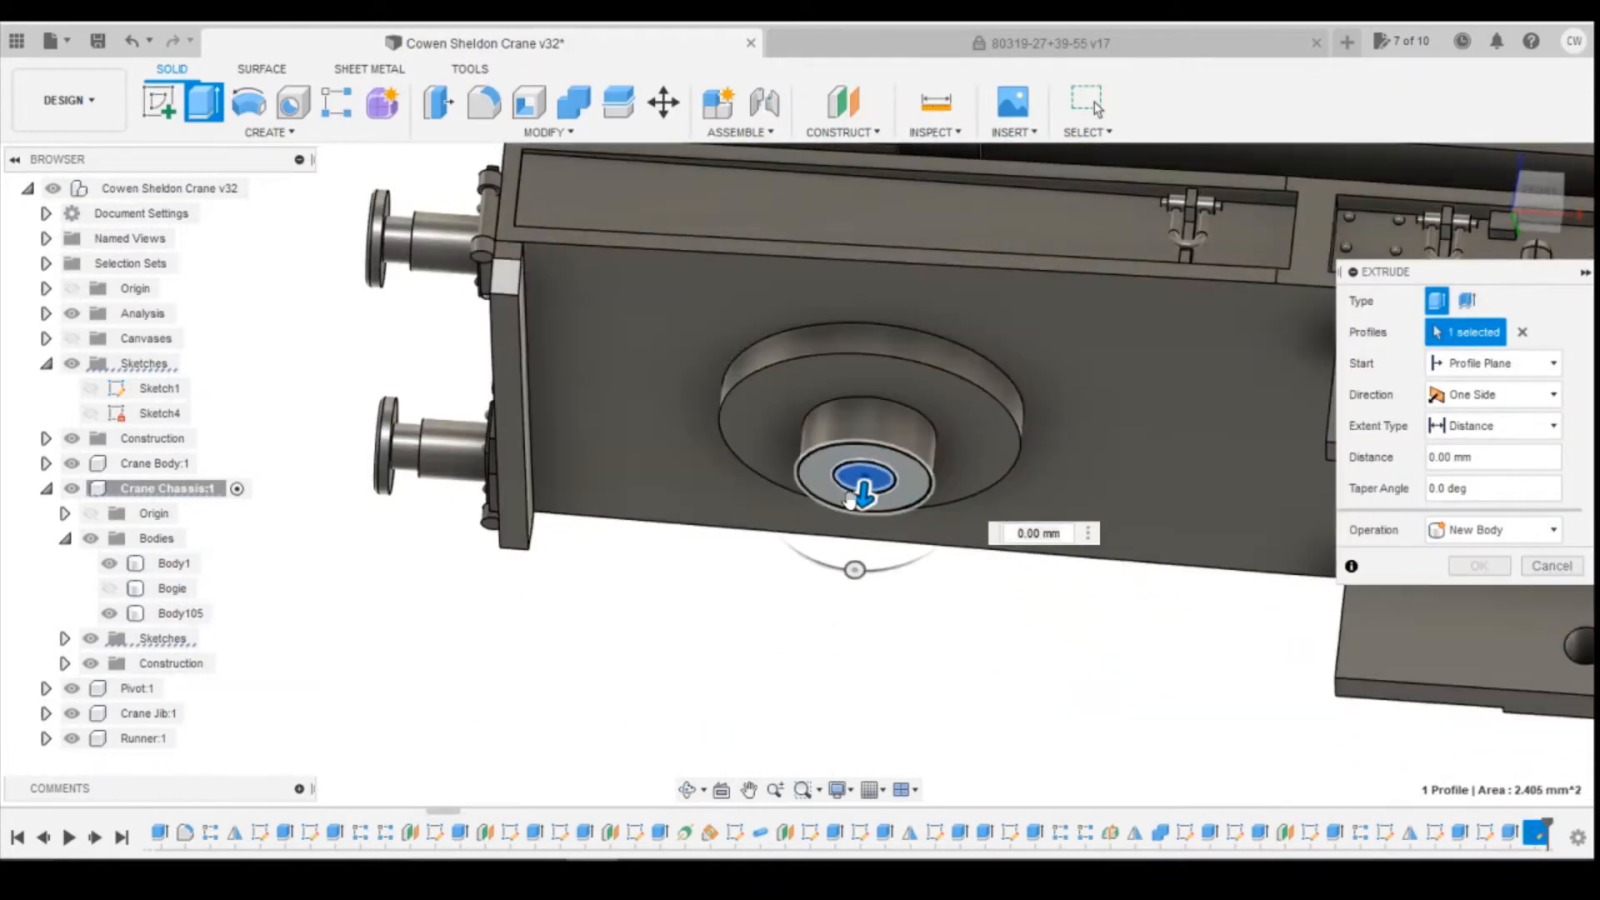
drag(863, 499, 1110, 408)
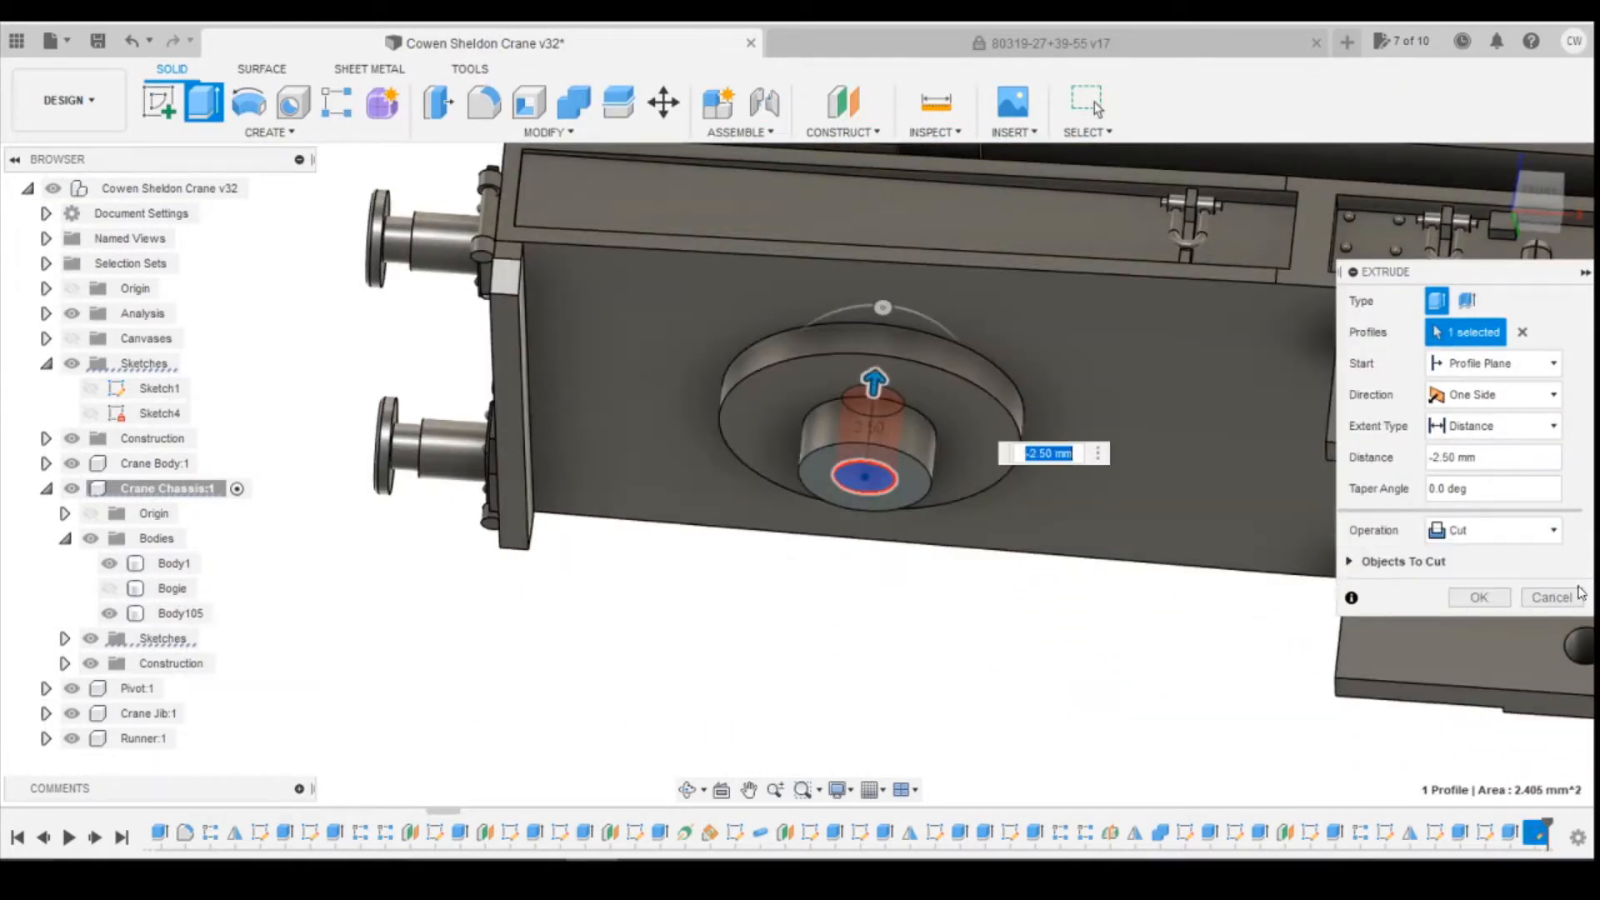
click(1480, 598)
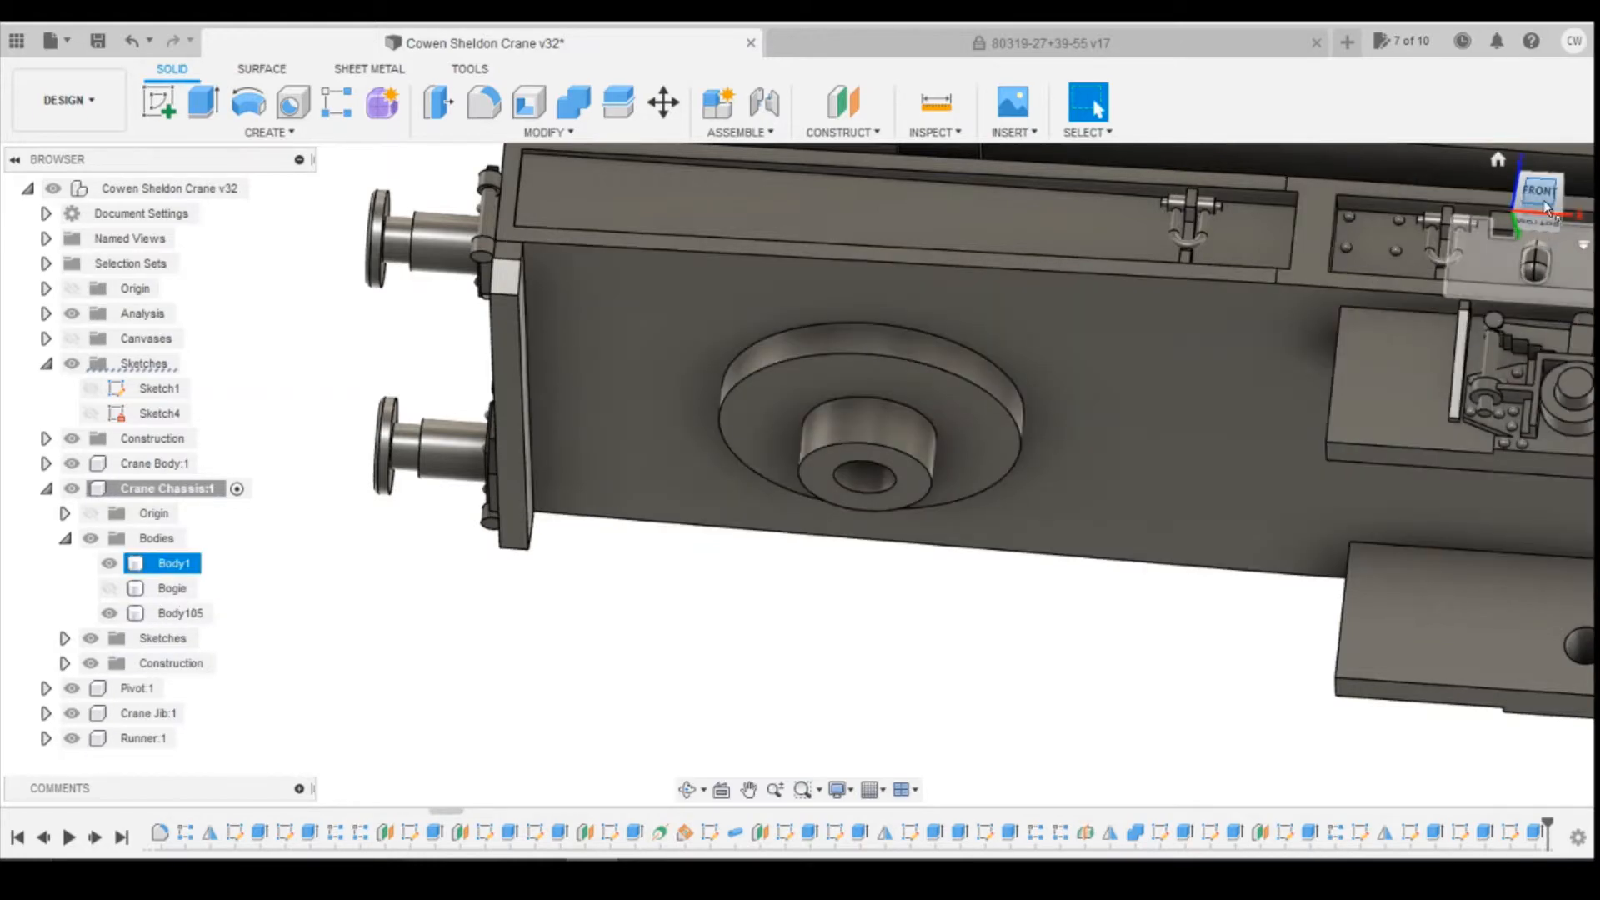
Step: Show the Bogie body and create a construction plane offset 0.5 mm from the large disc's outer face
mouse_move(1549, 208)
mouse_down()
mouse_move(1568, 245)
mouse_move(1587, 237)
mouse_move(1577, 158)
mouse_move(1534, 205)
mouse_up()
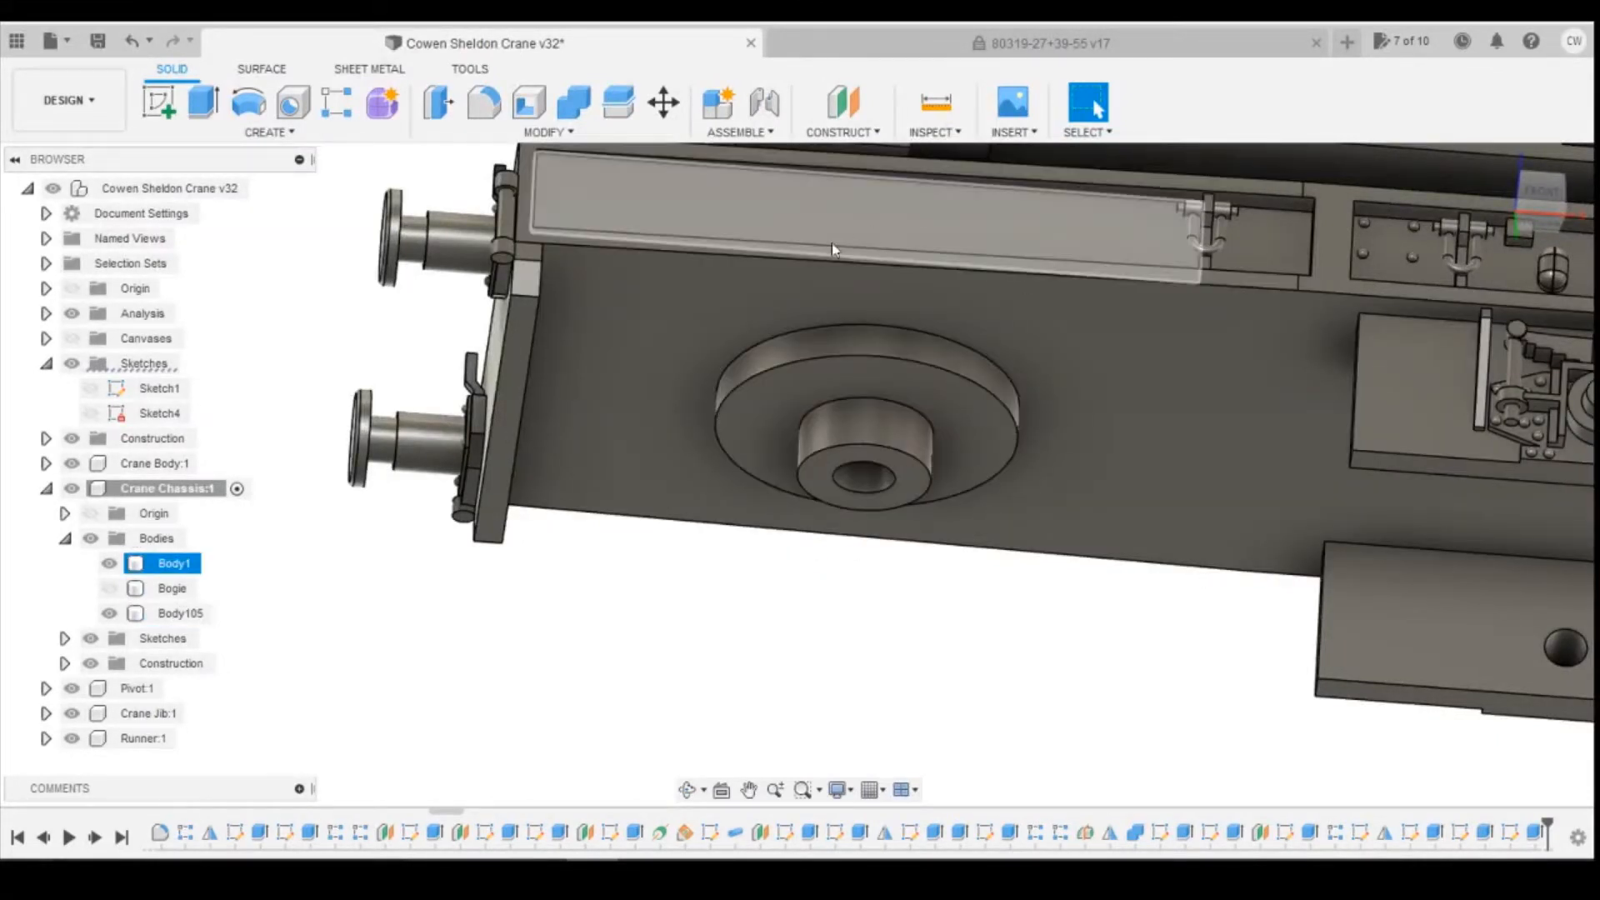
click(109, 588)
mouse_move(800, 474)
shift+middle_down()
mouse_move(801, 292)
mouse_move(807, 375)
shift+middle_up()
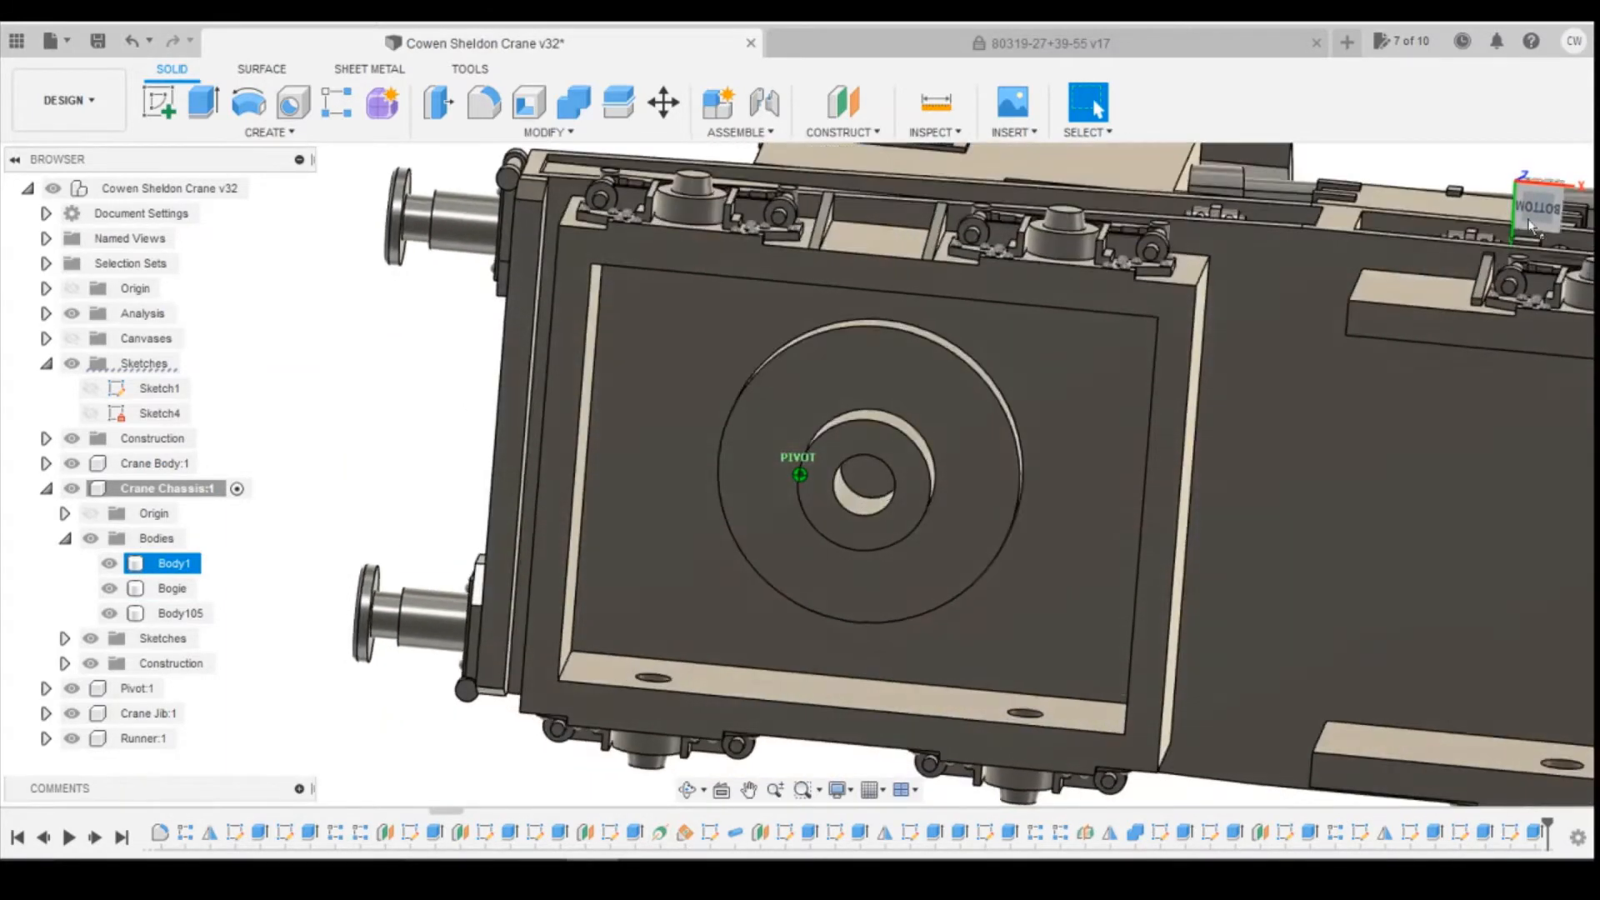
click(844, 117)
click(938, 397)
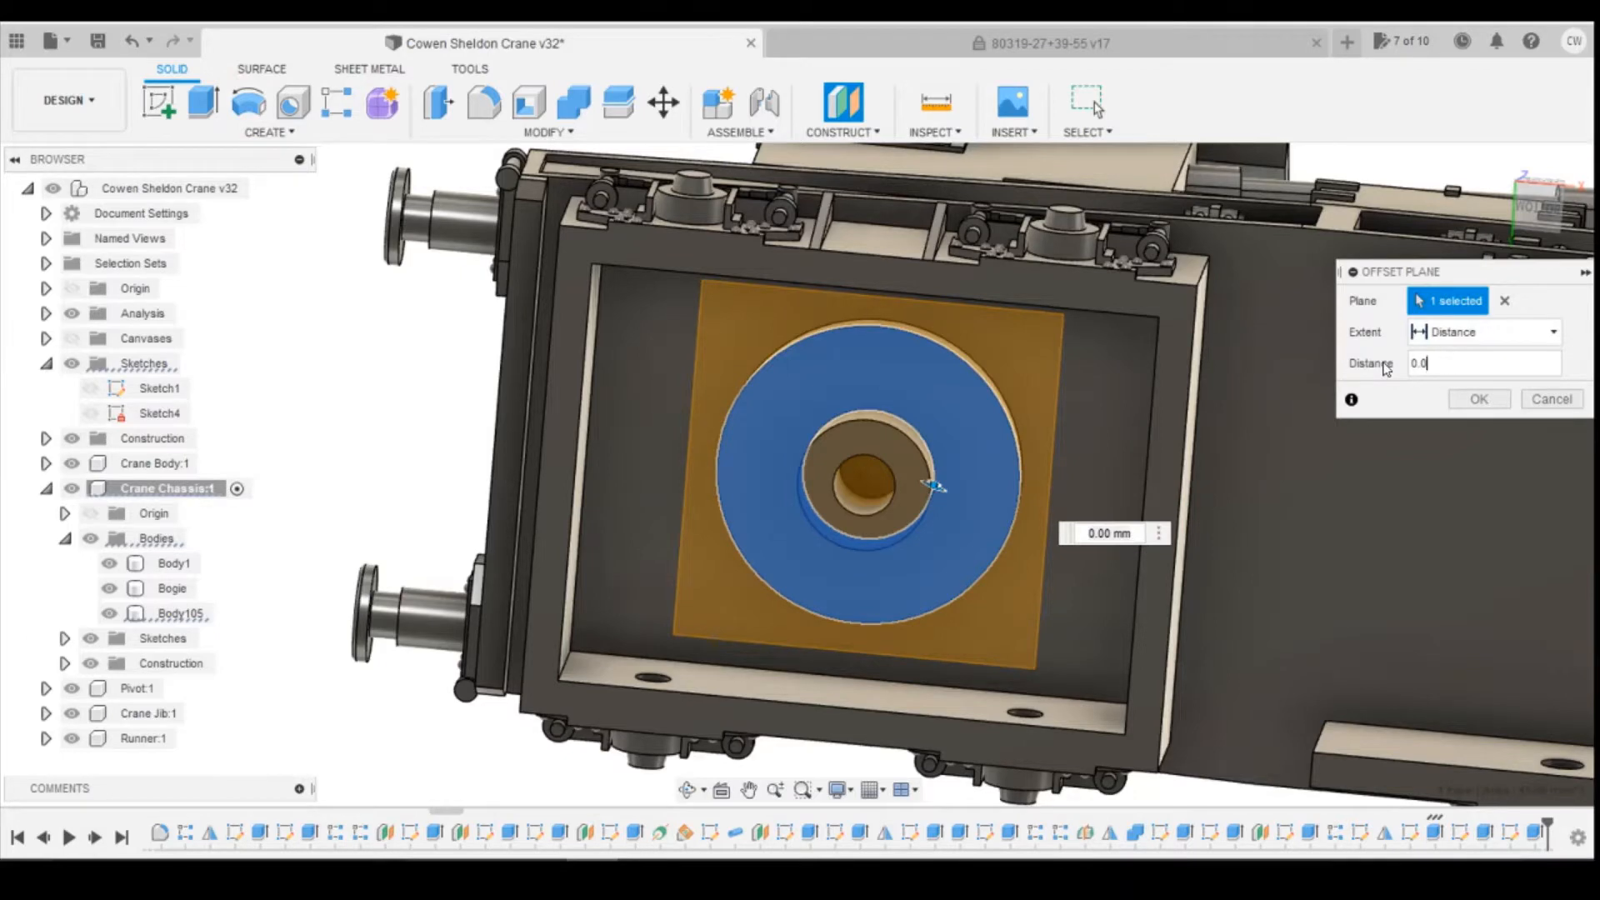
text(0.5)
key(Return)
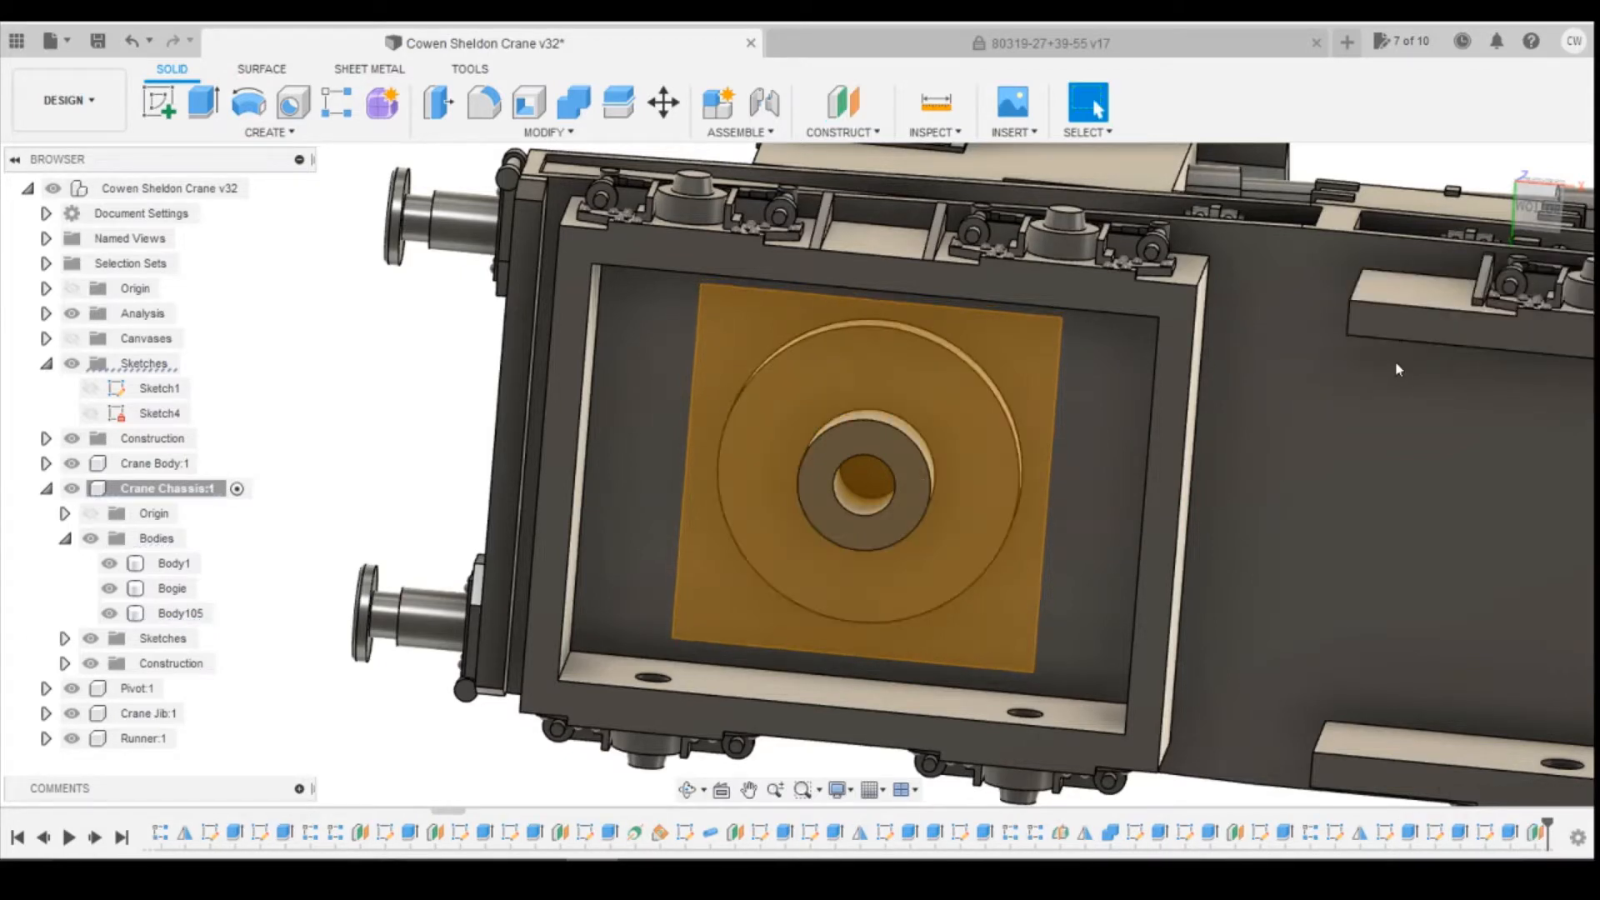
Step: Edit the construction plane's offset distance from the disc face to 0.2 mm and check its position against the bogie
mouse_move(1532, 218)
mouse_down()
mouse_move(1536, 332)
mouse_move(1534, 221)
mouse_up()
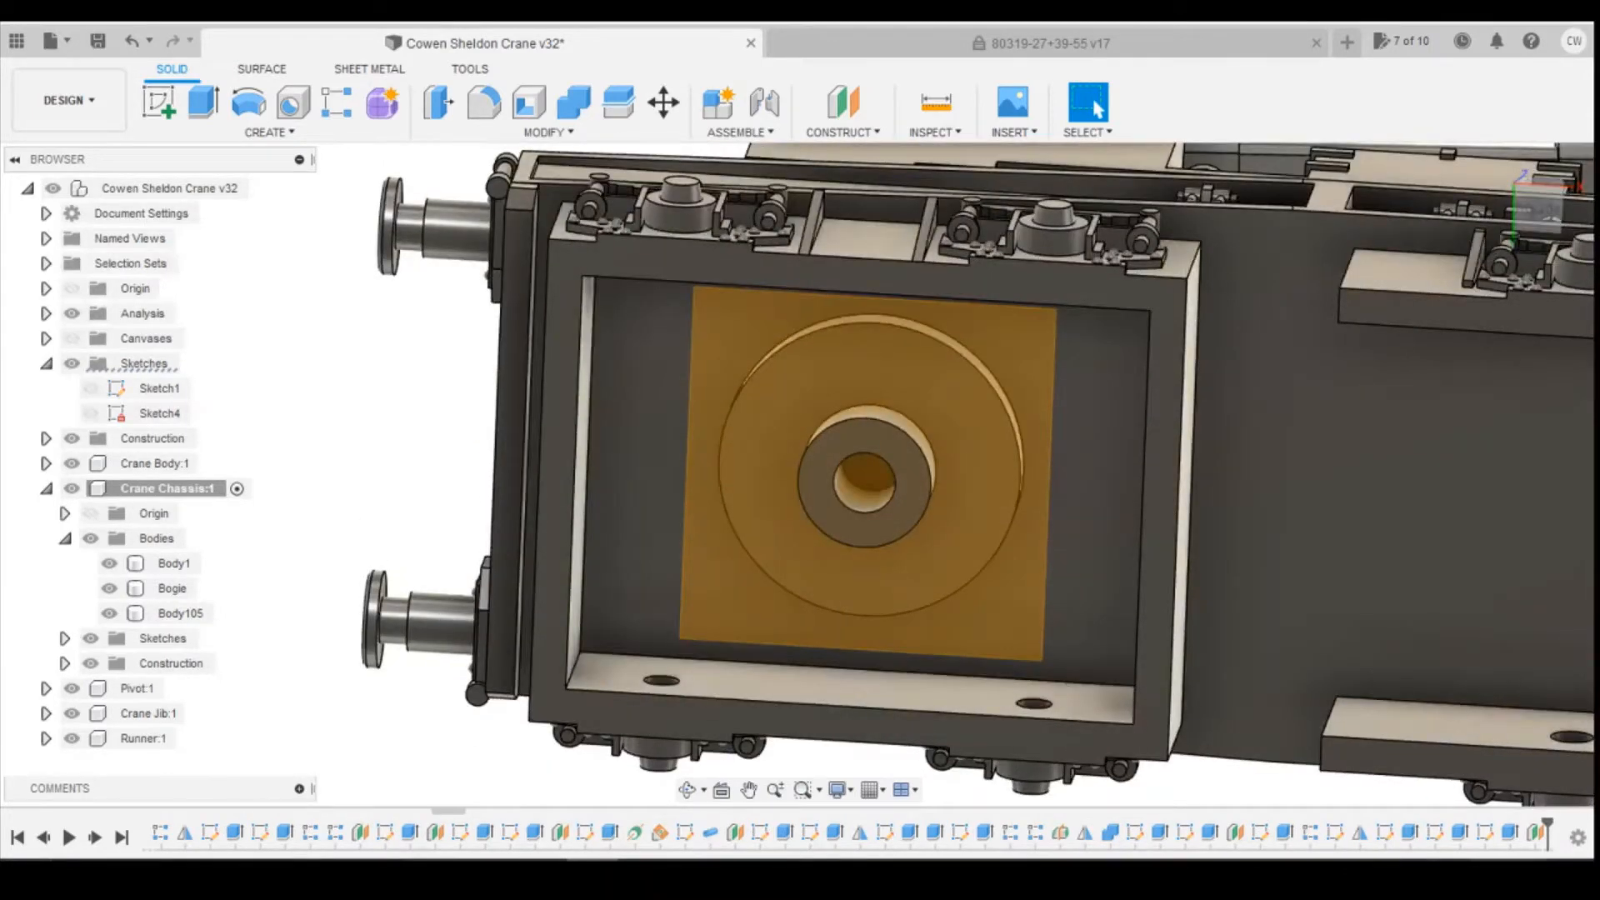
right_click(1536, 837)
click(1497, 706)
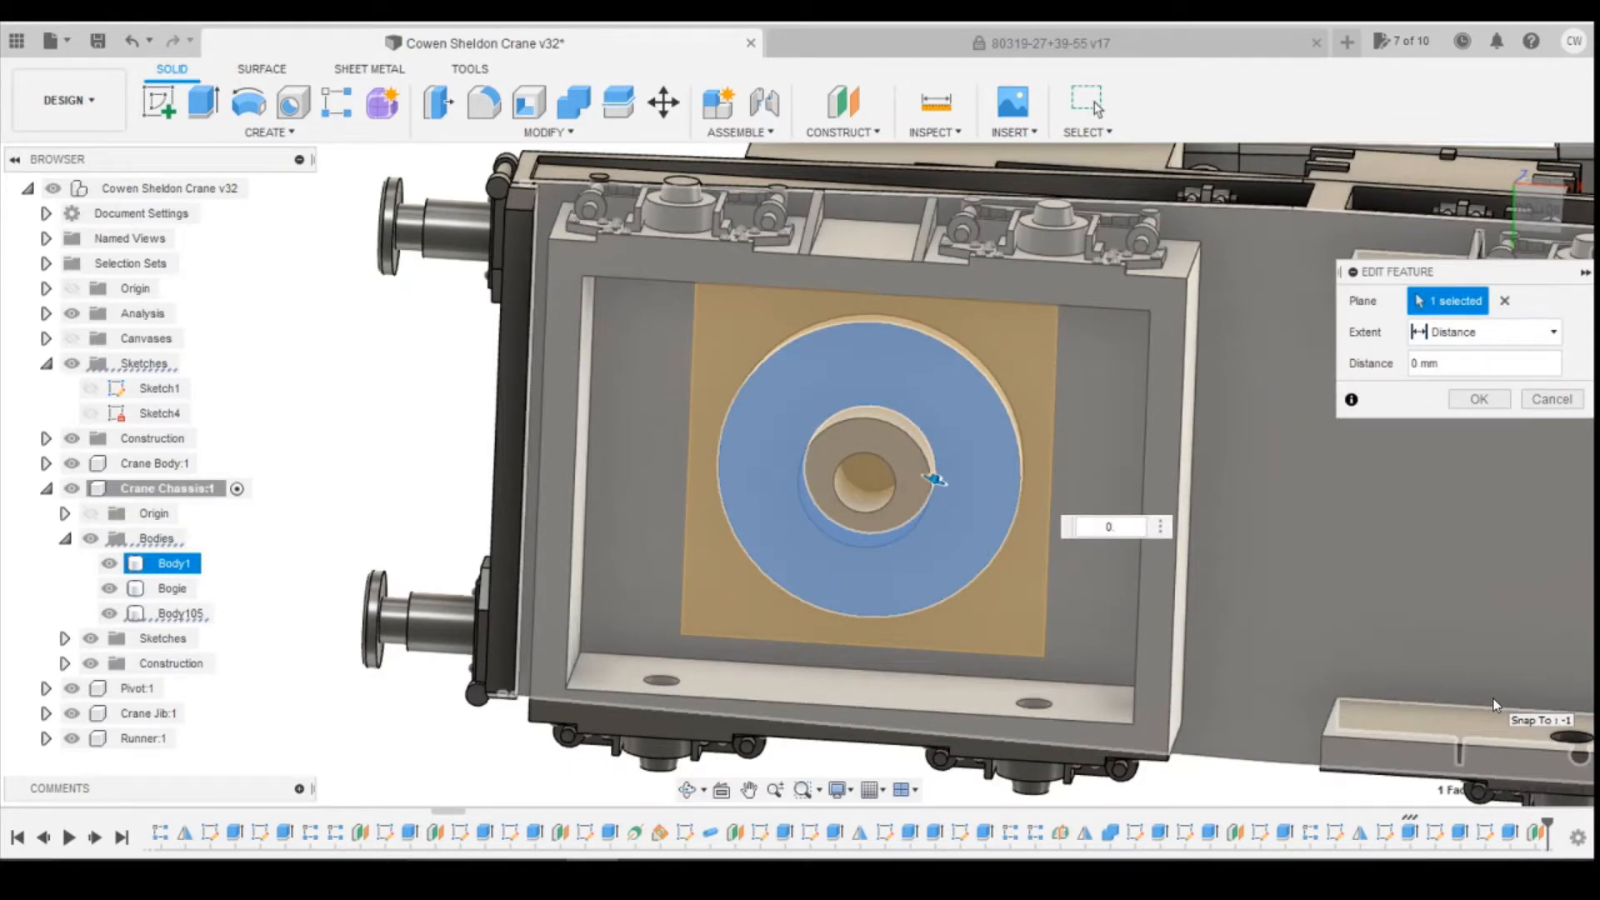
text(0.2)
key(Return)
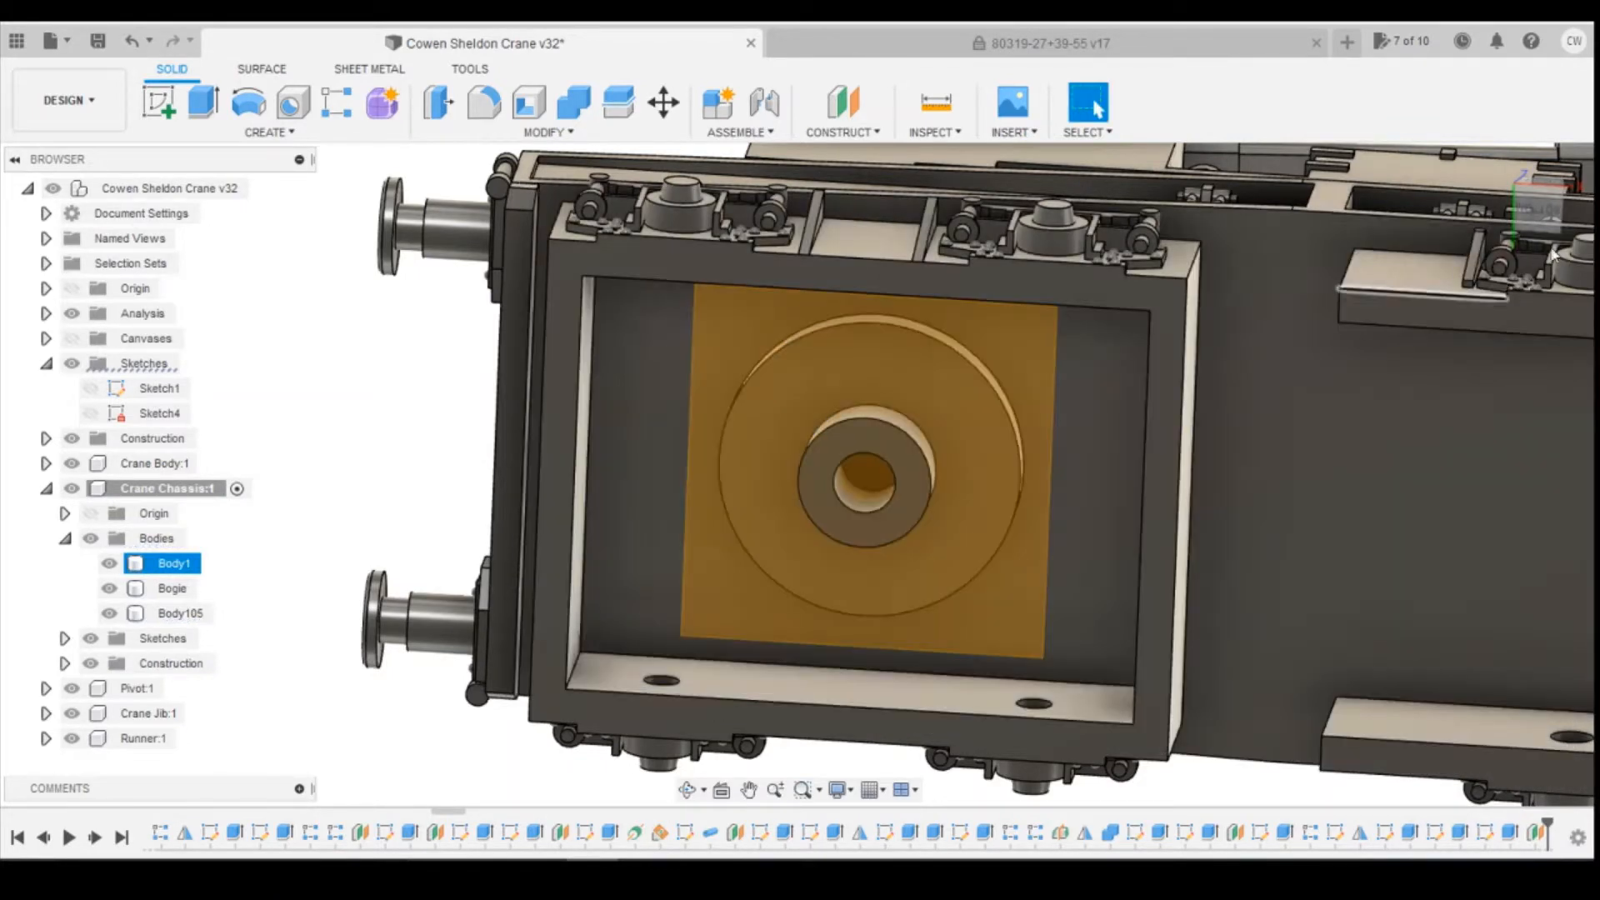
click(1539, 215)
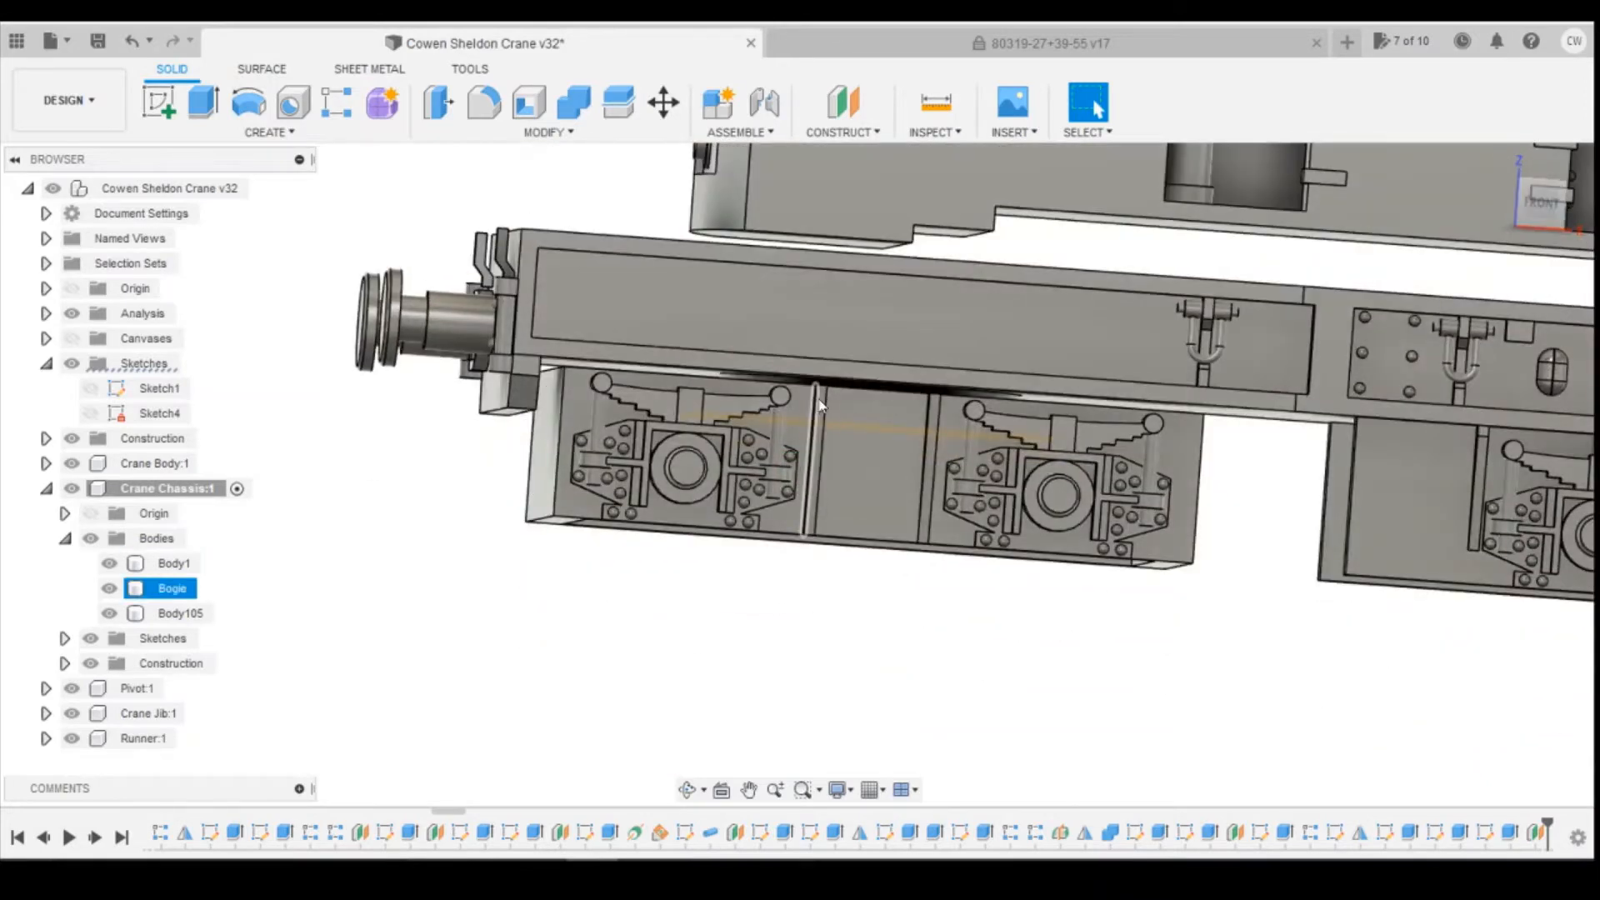
click(1538, 213)
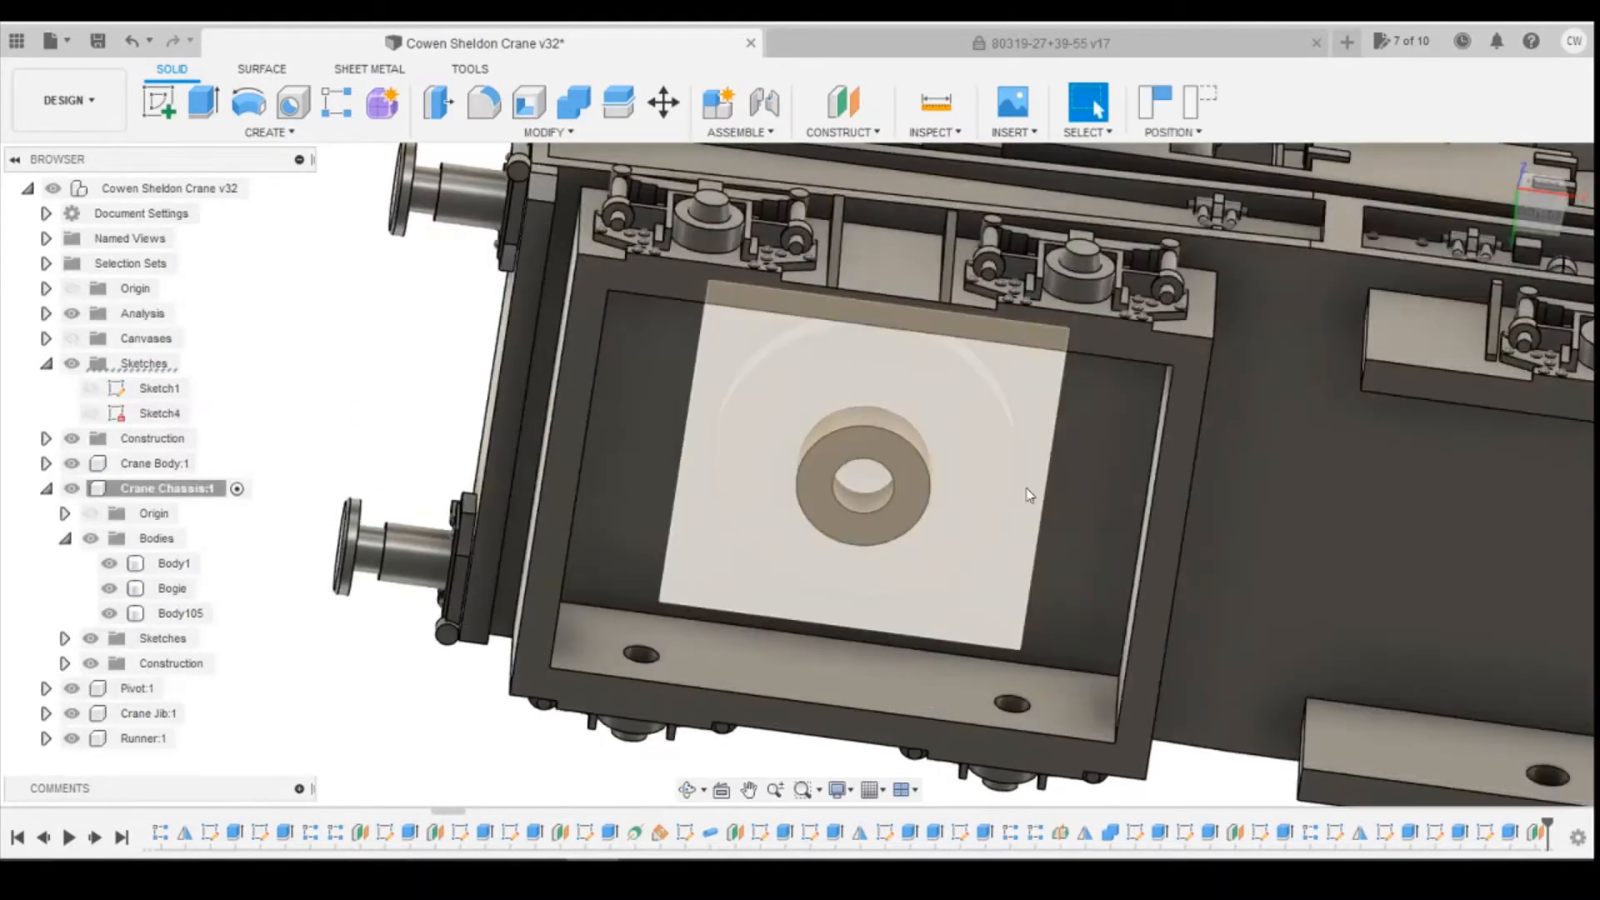
click(1164, 605)
click(796, 463)
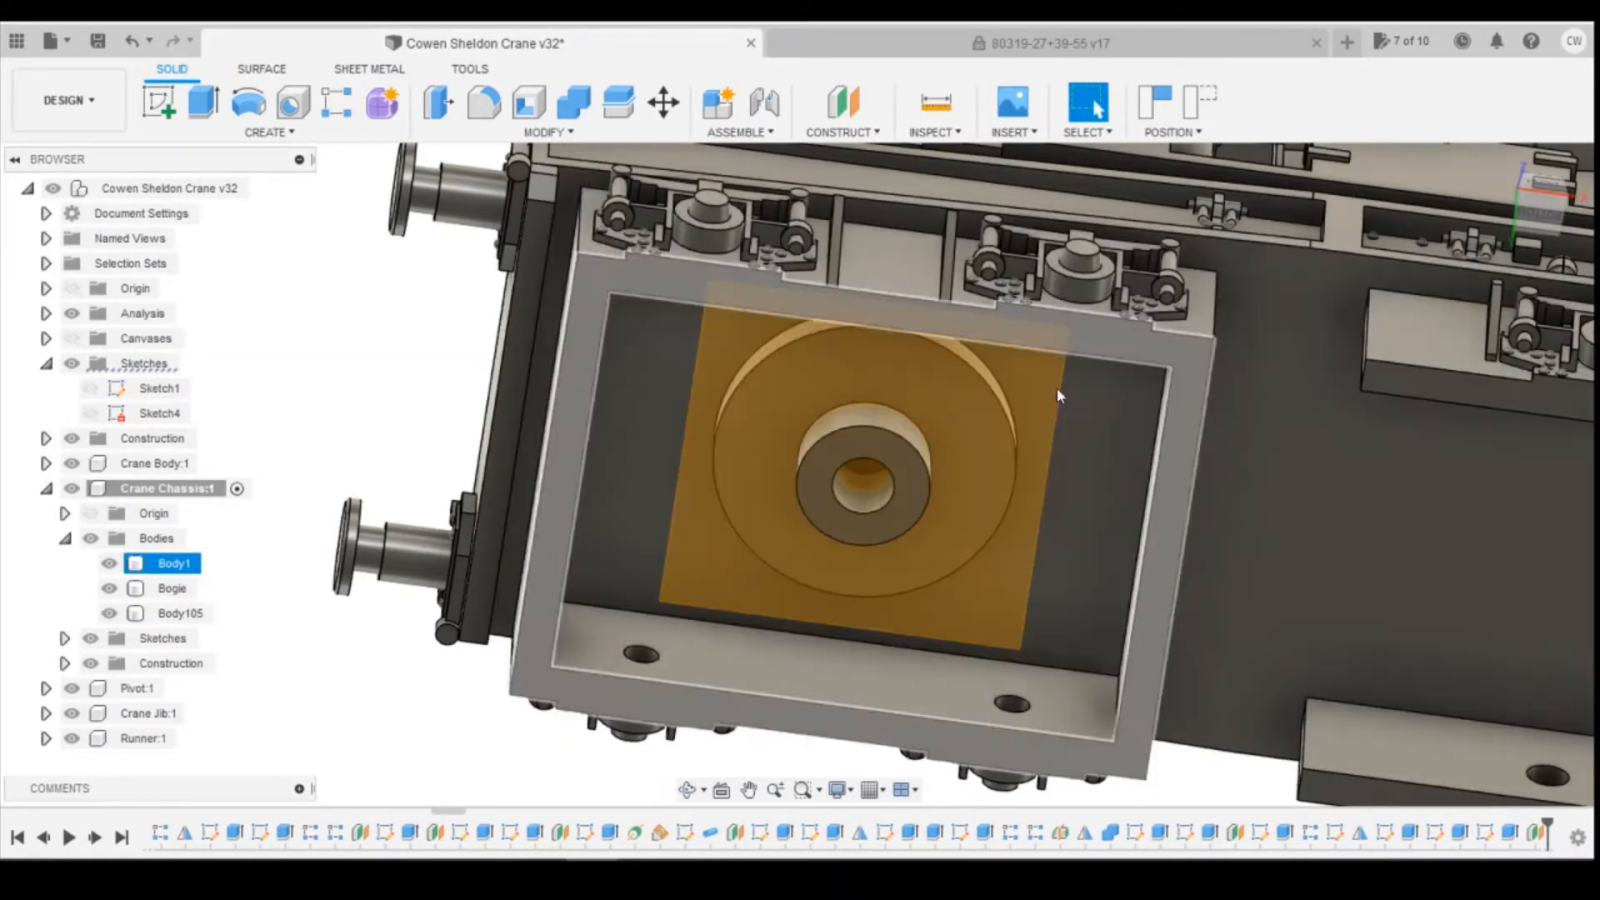
Step: Sketch a rectangle about 4 mm wide and 11 mm long on the offset plane, spanning the disc across the bogie frame opening
click(159, 101)
click(992, 446)
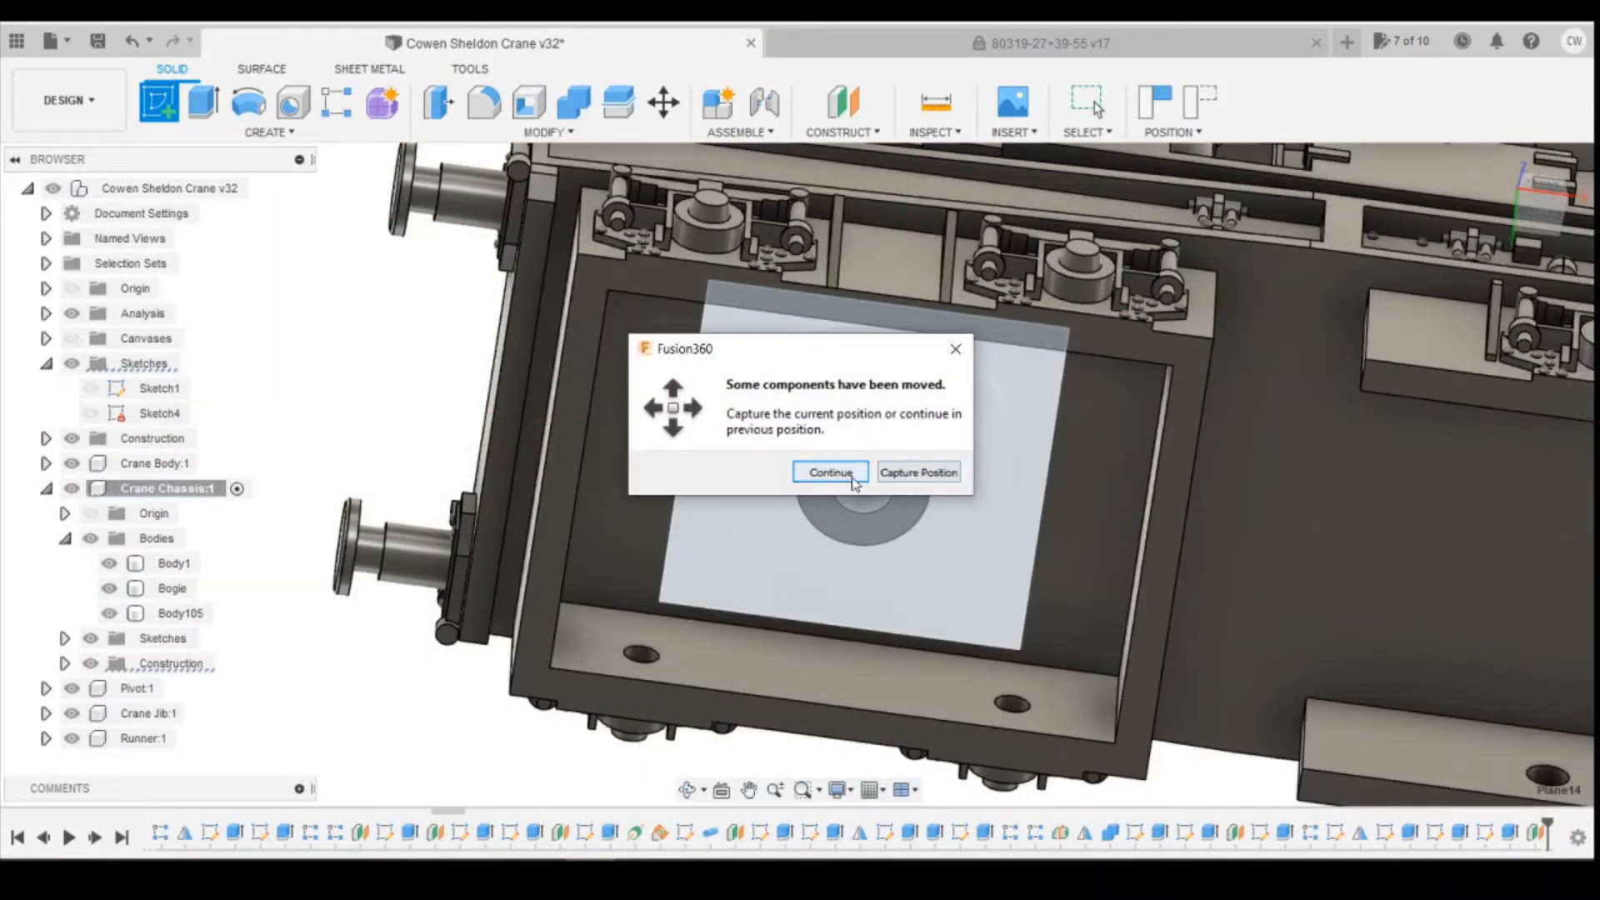
click(909, 474)
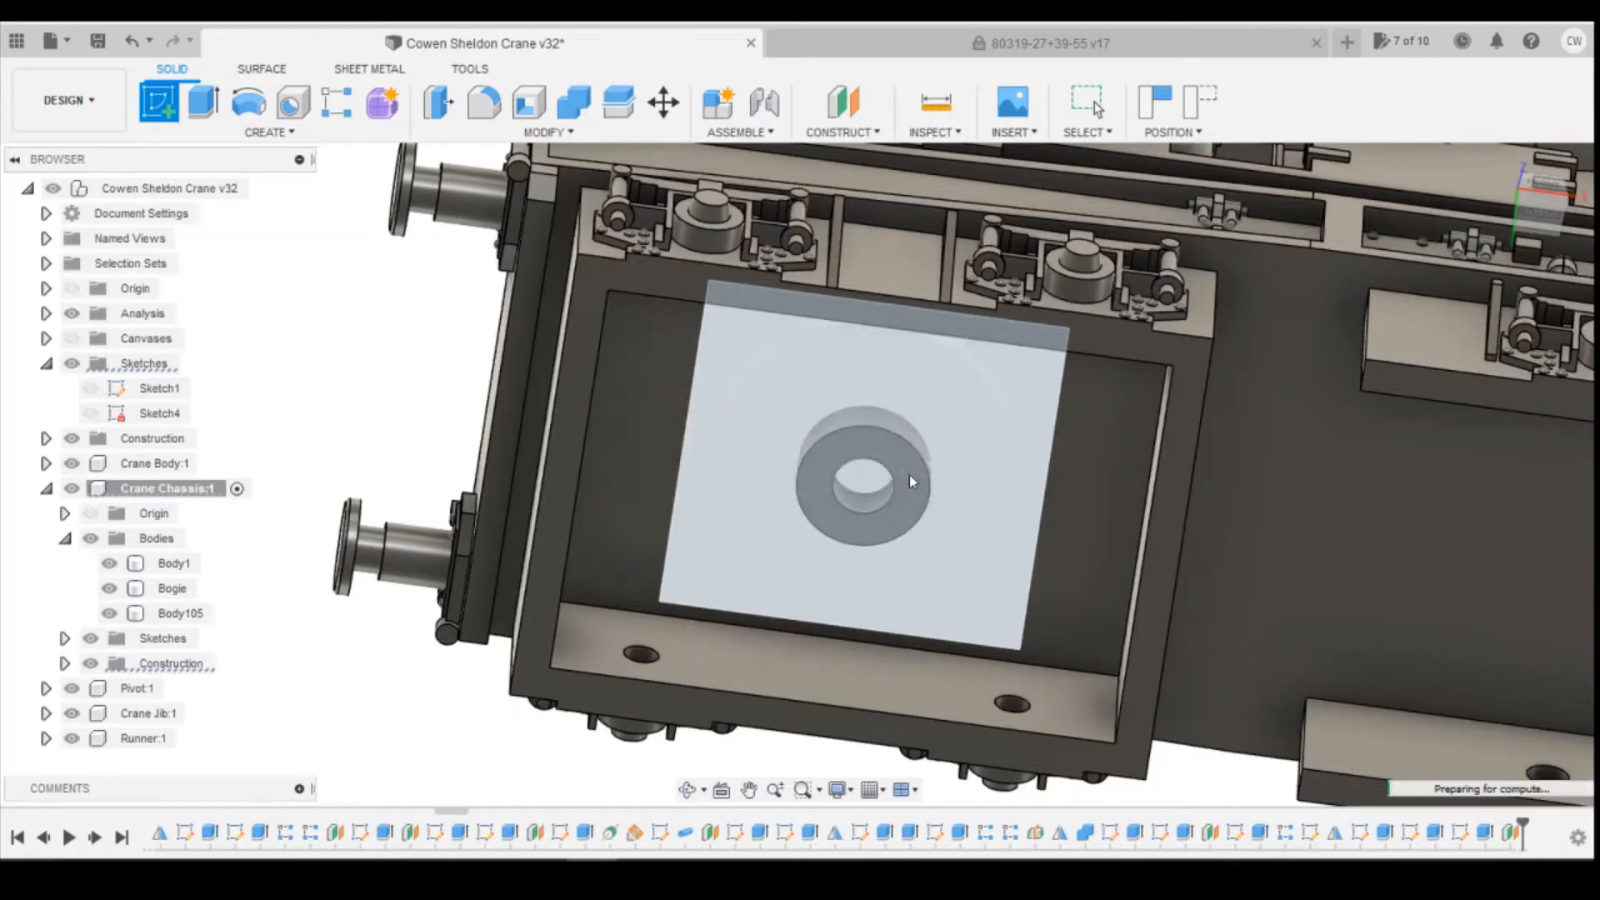
click(847, 484)
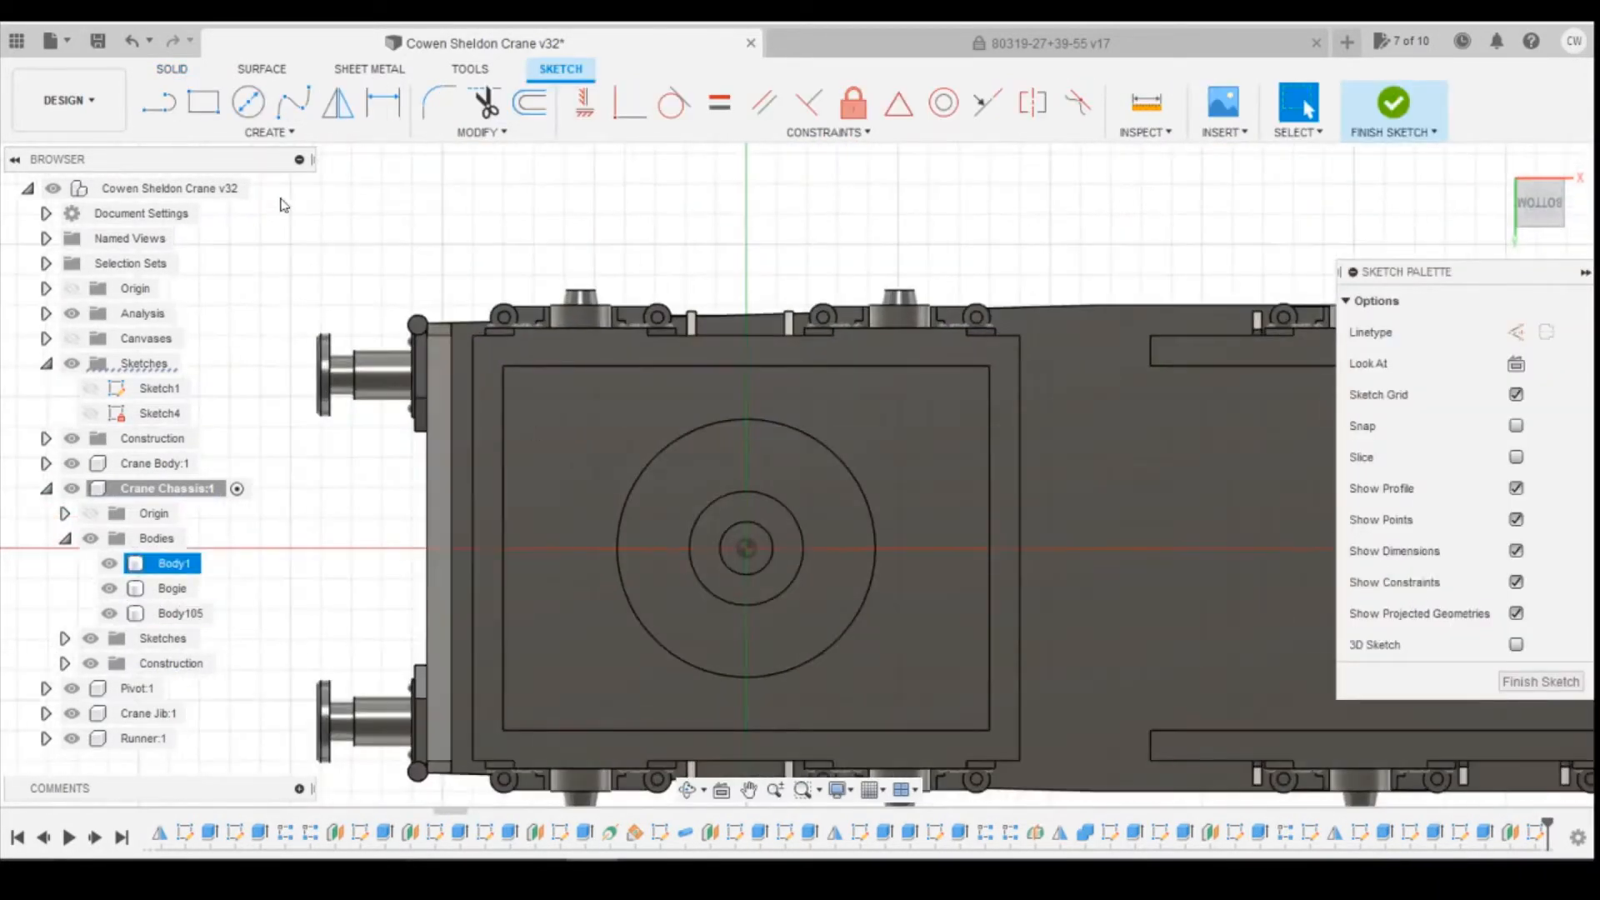
click(203, 103)
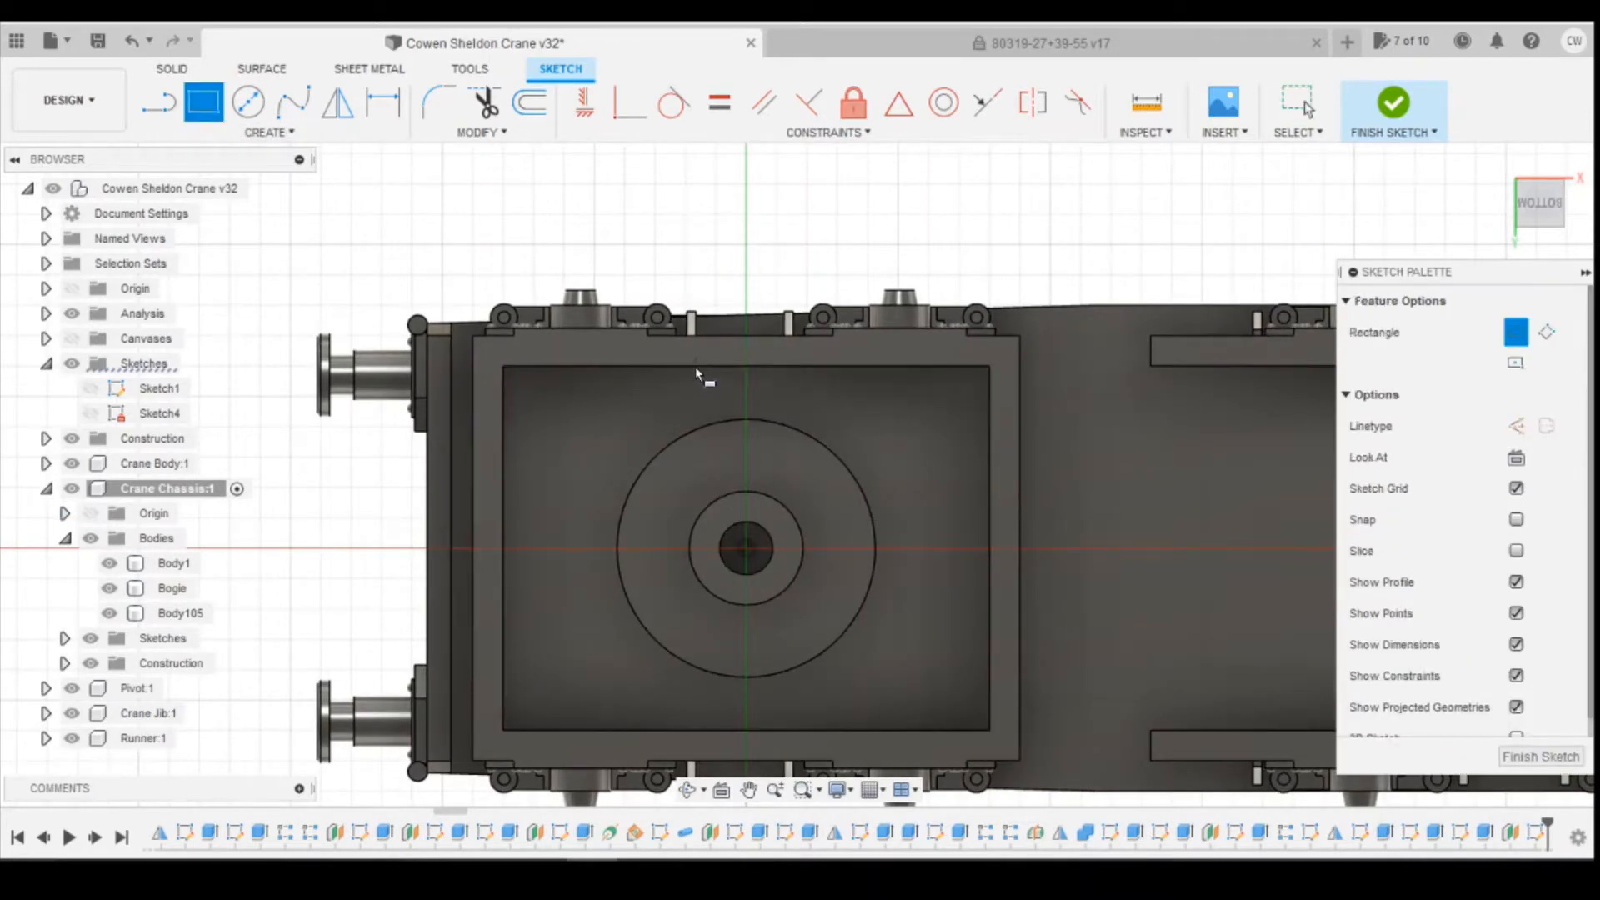
scroll(697, 393, up, 2)
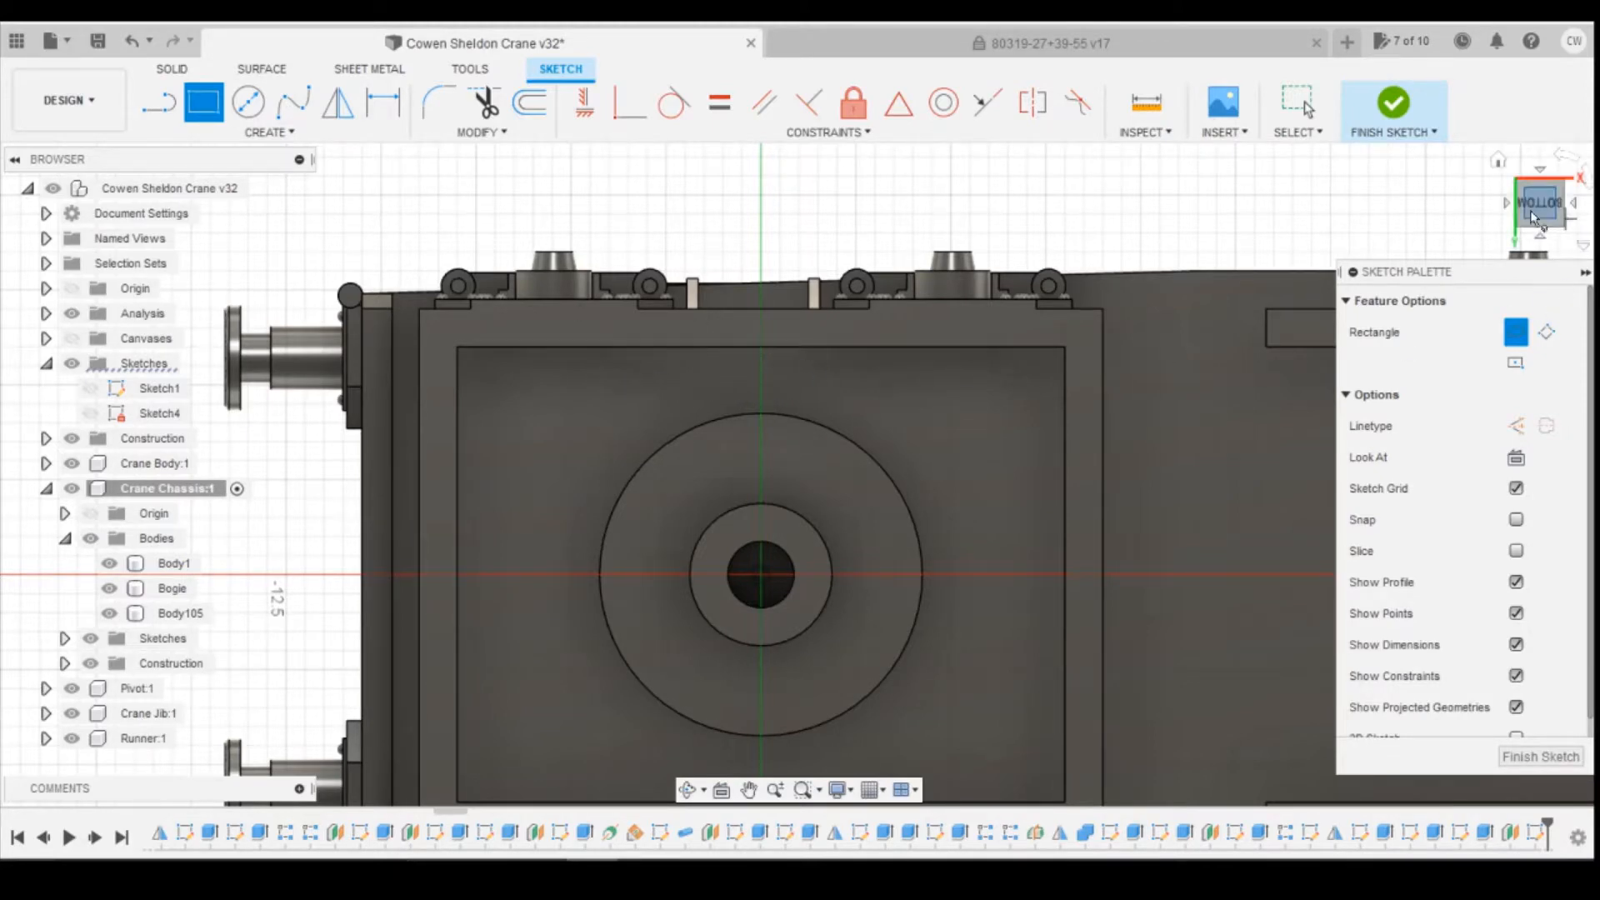
drag(1542, 210, 1540, 185)
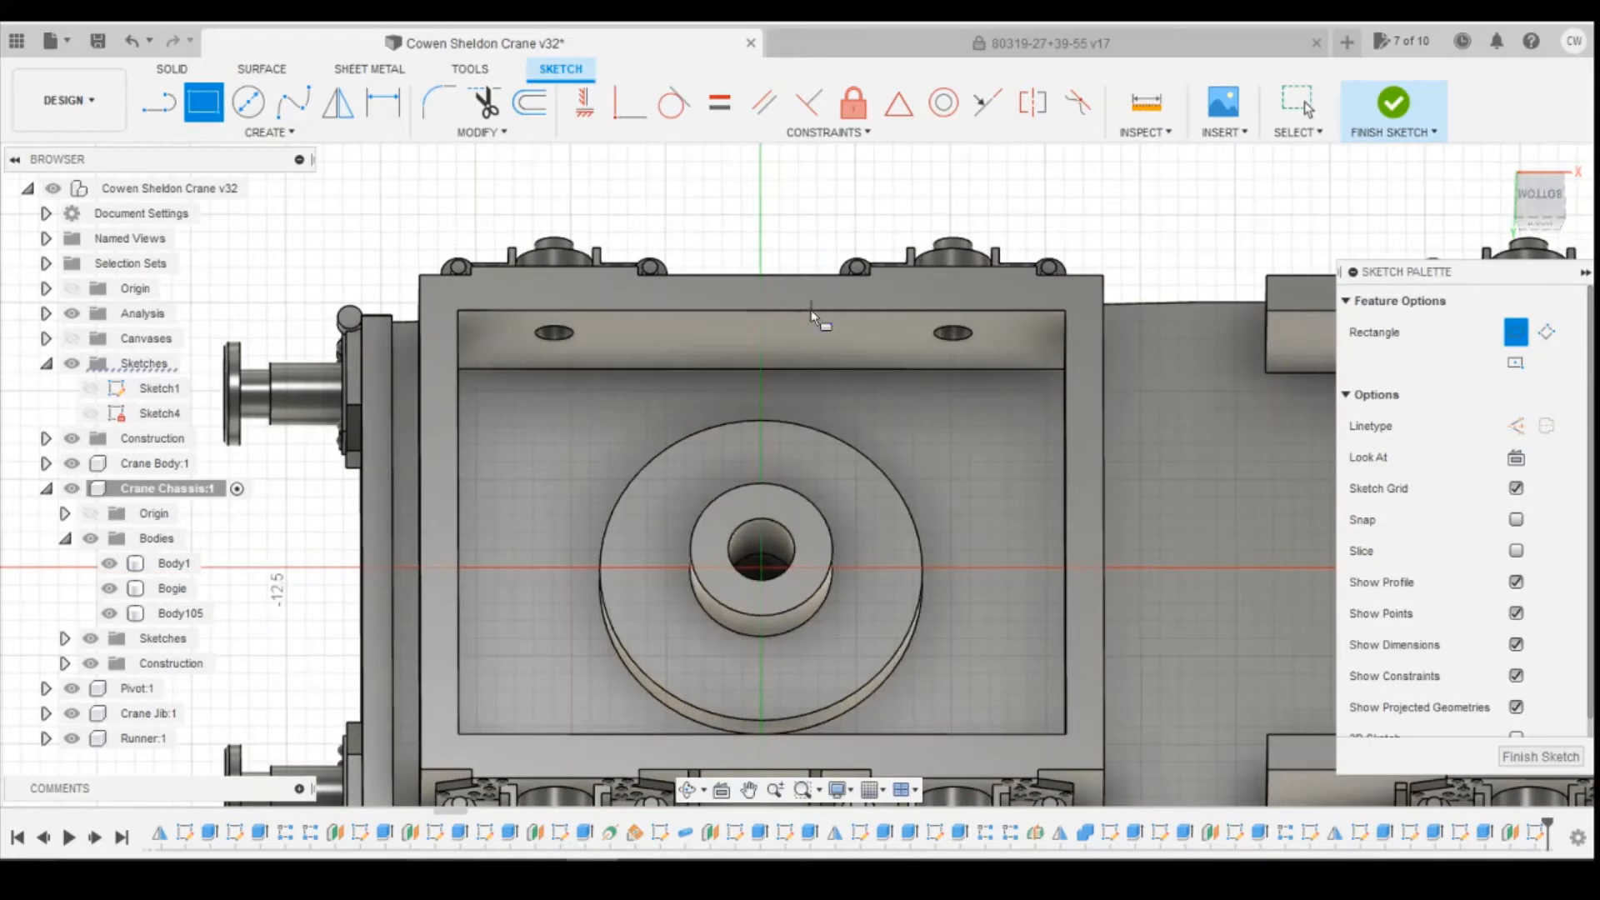
click(1538, 215)
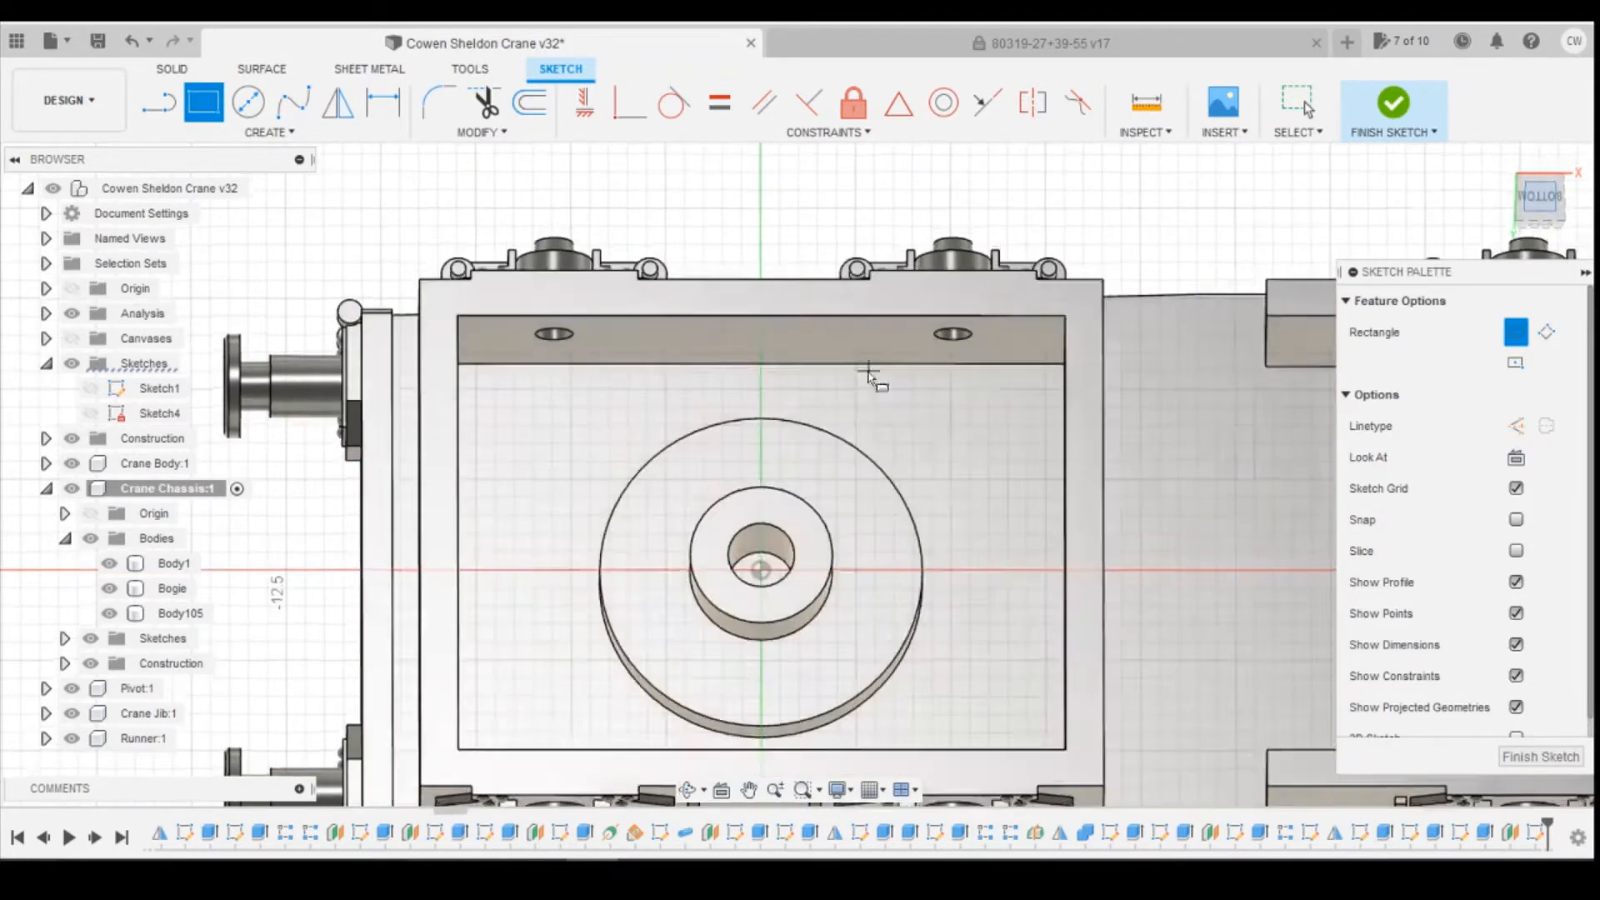
click(832, 364)
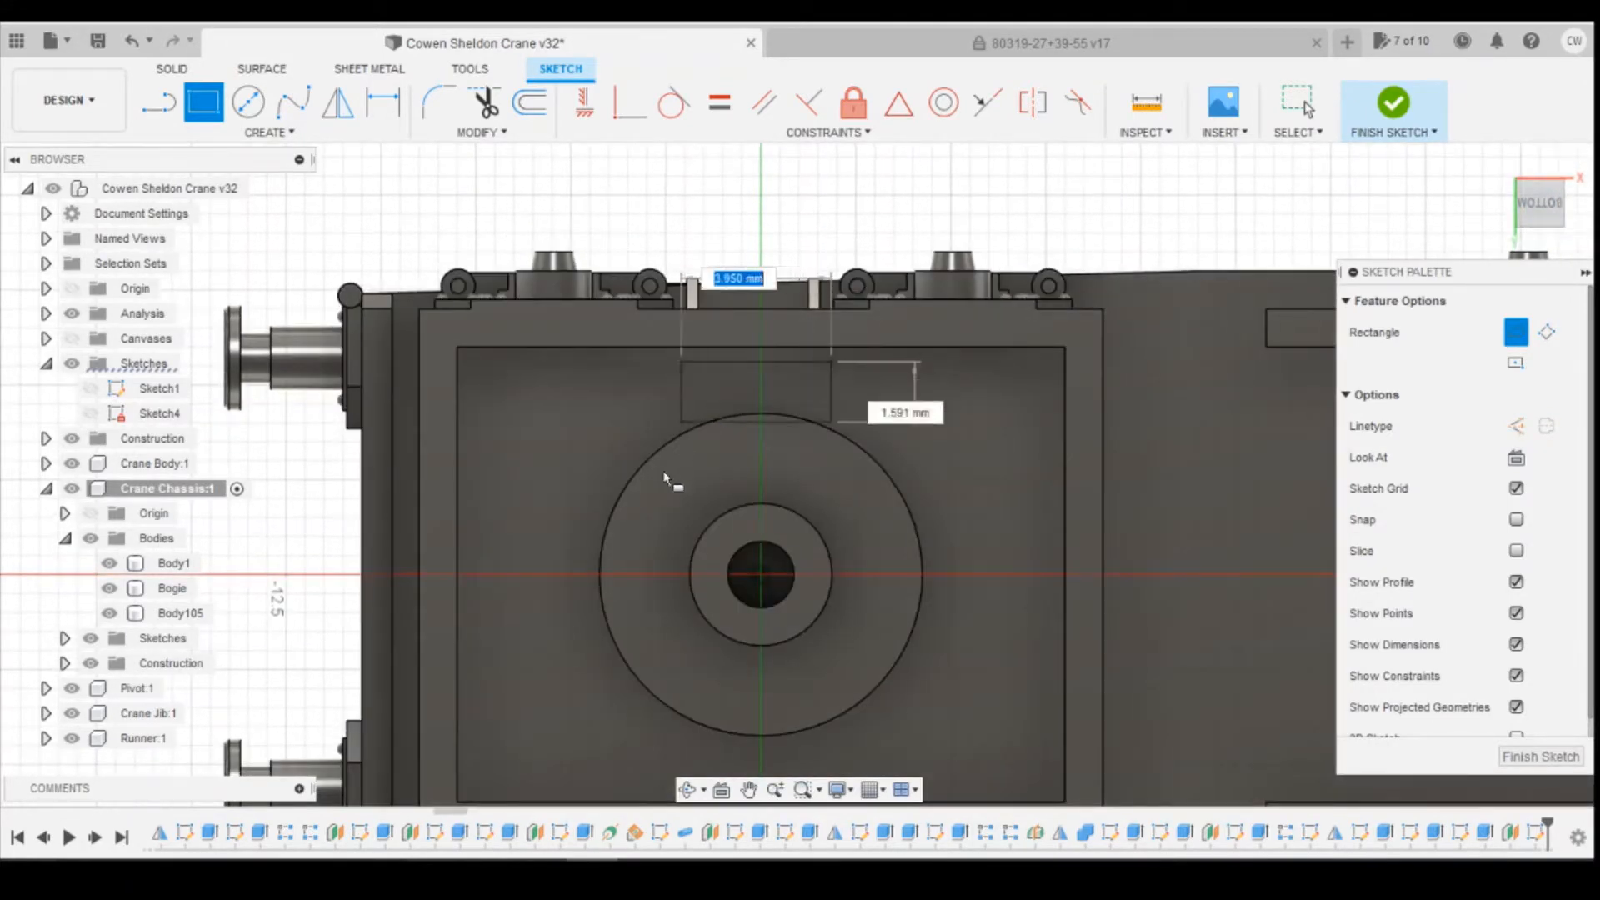
scroll(702, 575, down, 2)
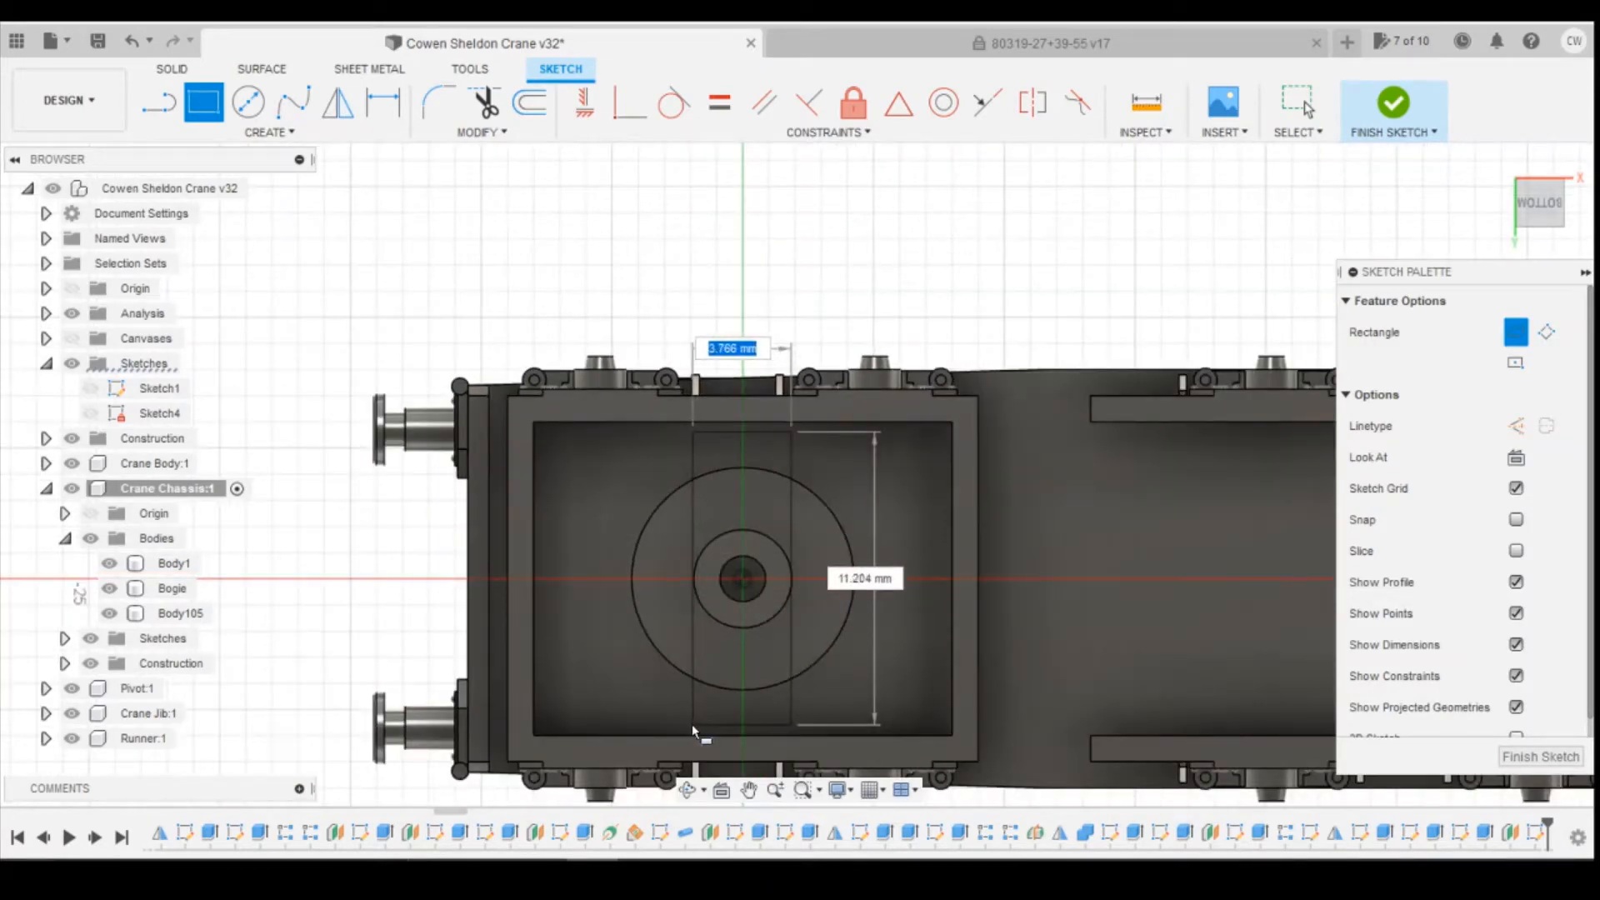
click(683, 721)
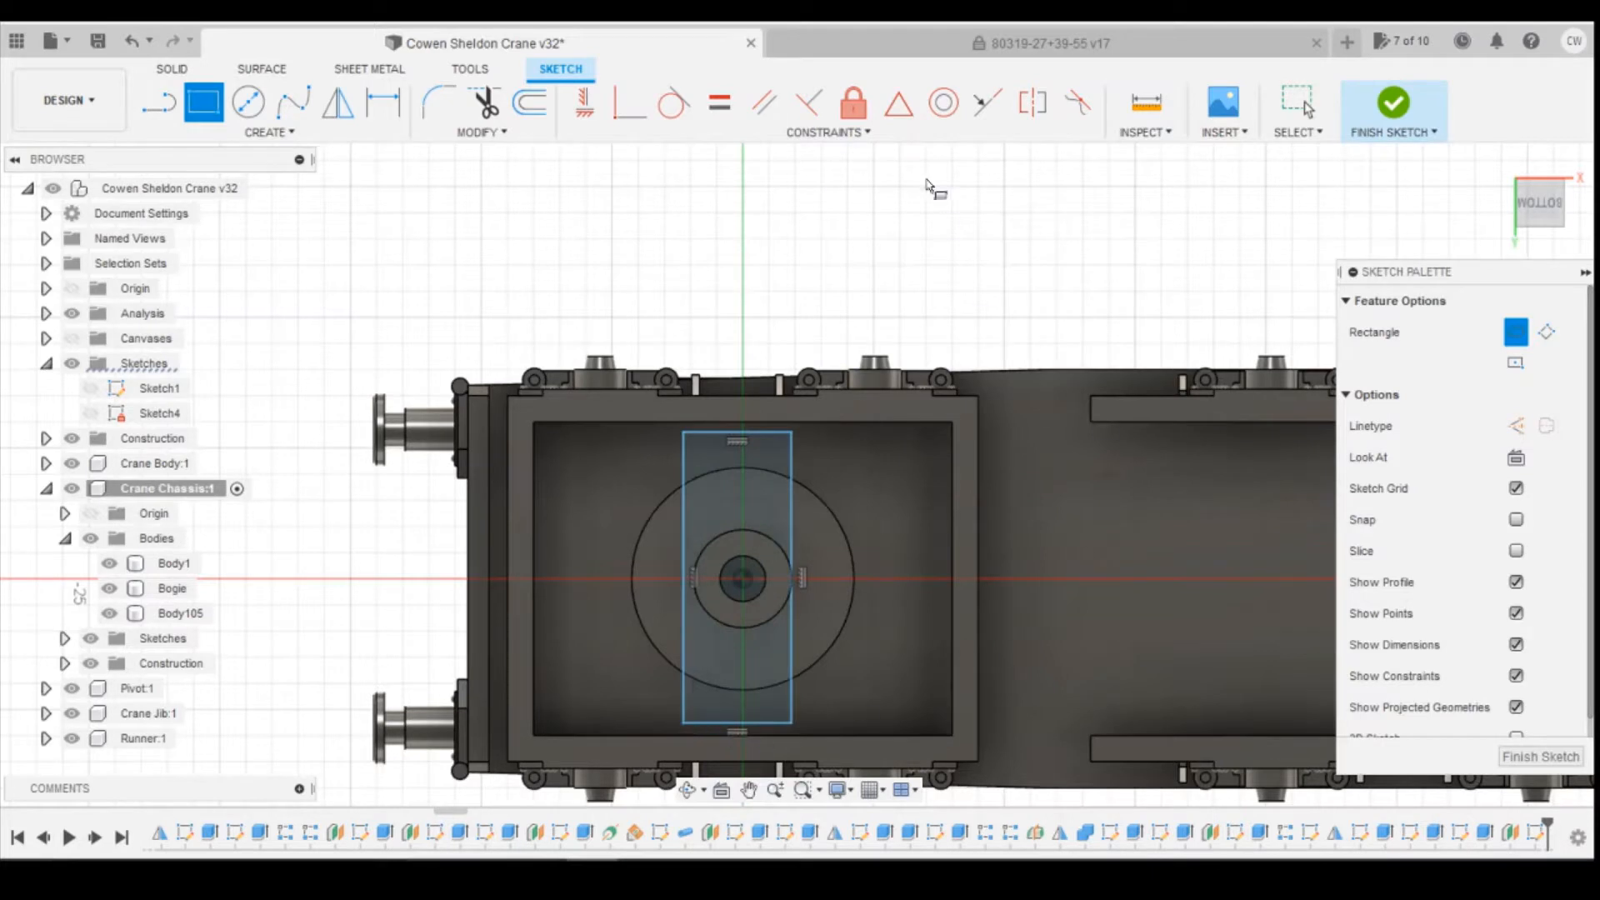
Step: Constrain the rectangle's two short ends coincident with the inner long edges of the bogie frame
click(630, 107)
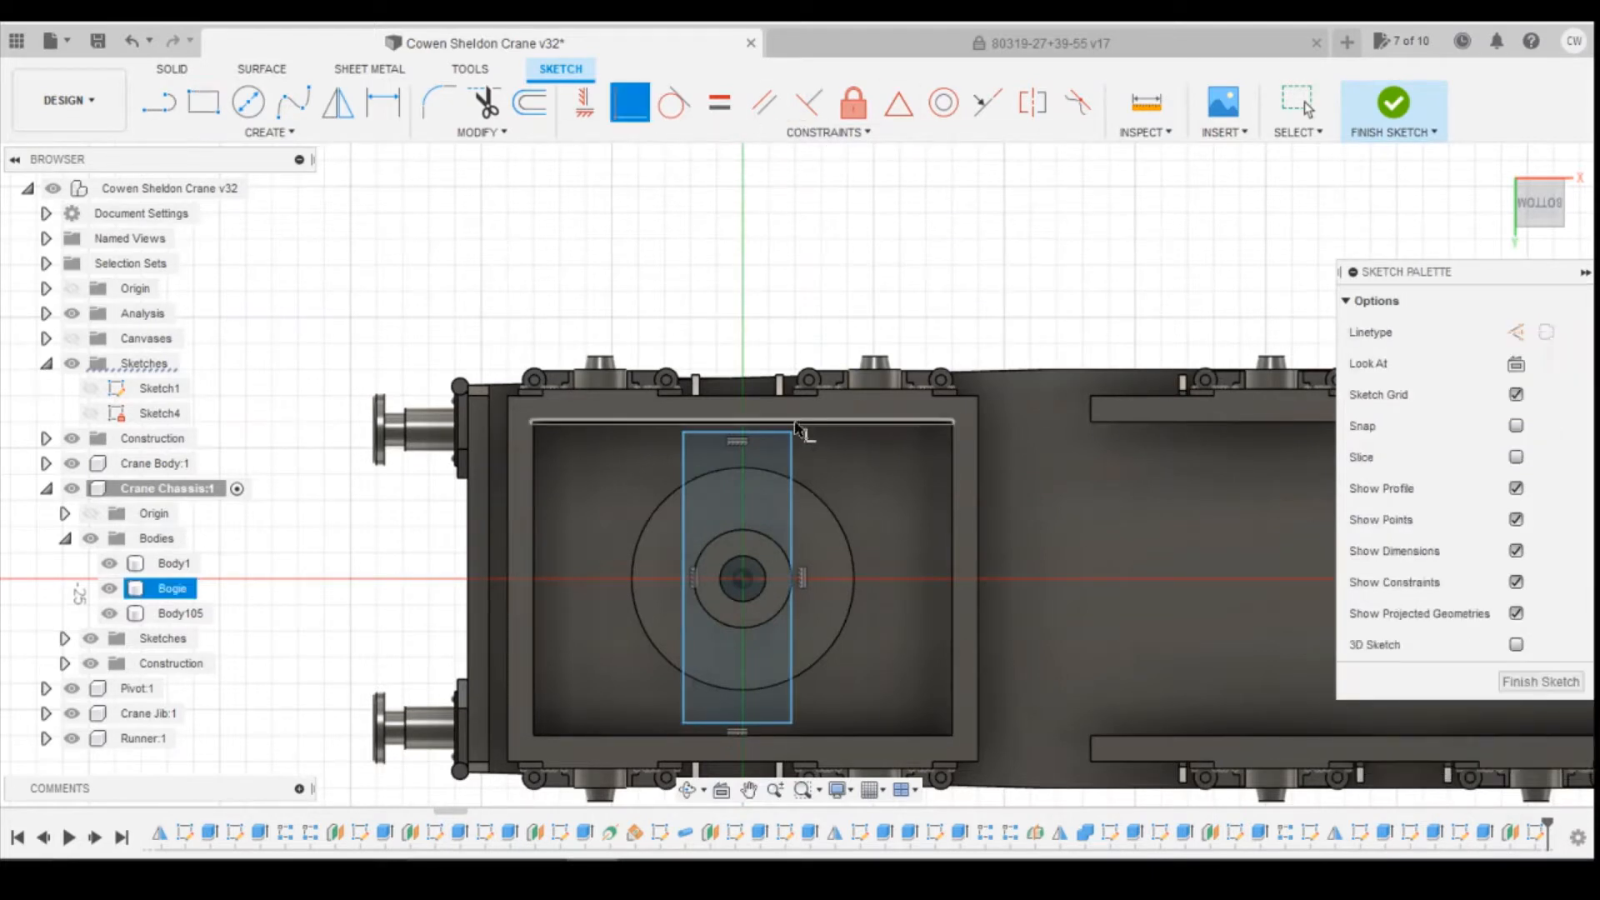
click(792, 432)
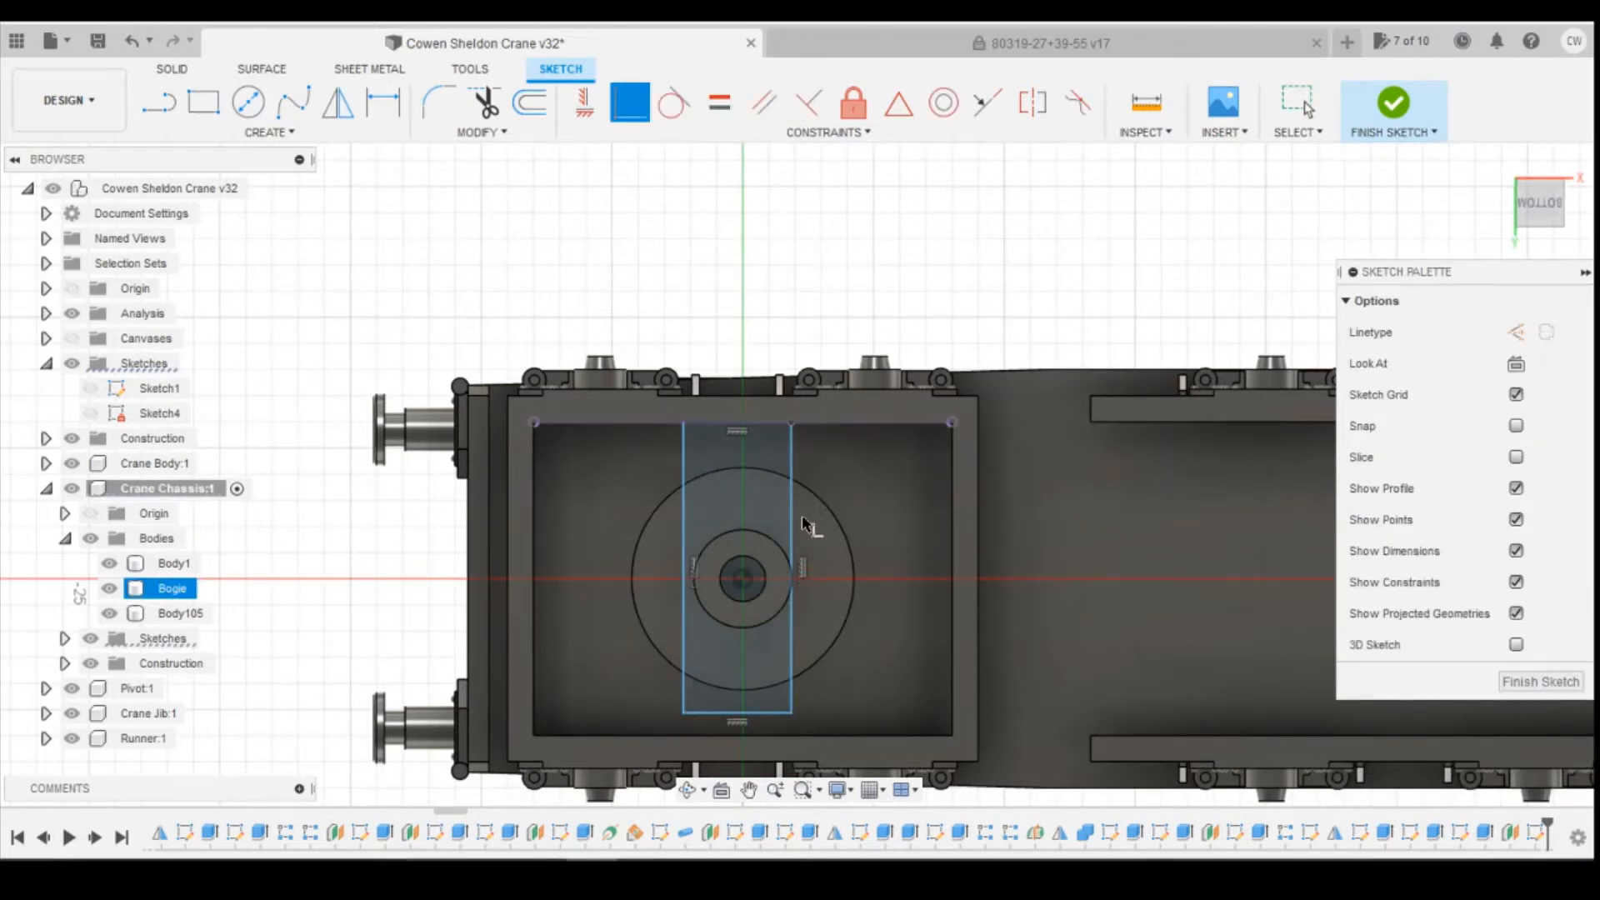
click(791, 713)
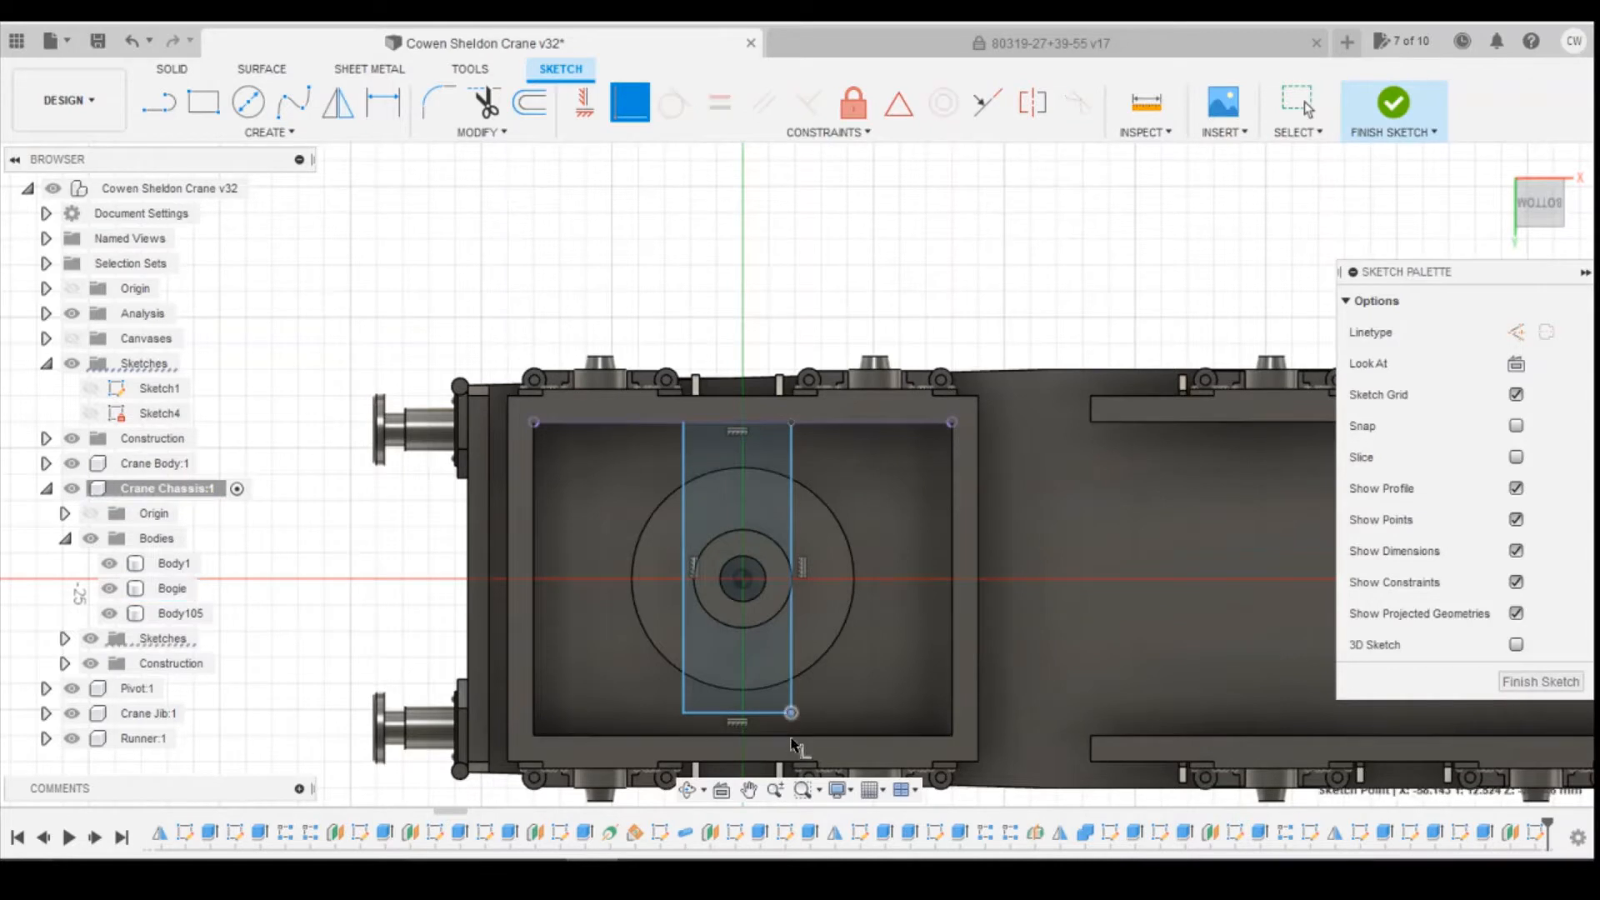
click(797, 739)
Step: Dimension the rectangle's corner nearest the chassis middle 5.5 mm from the bogie frame's adjacent inner corner
key(d)
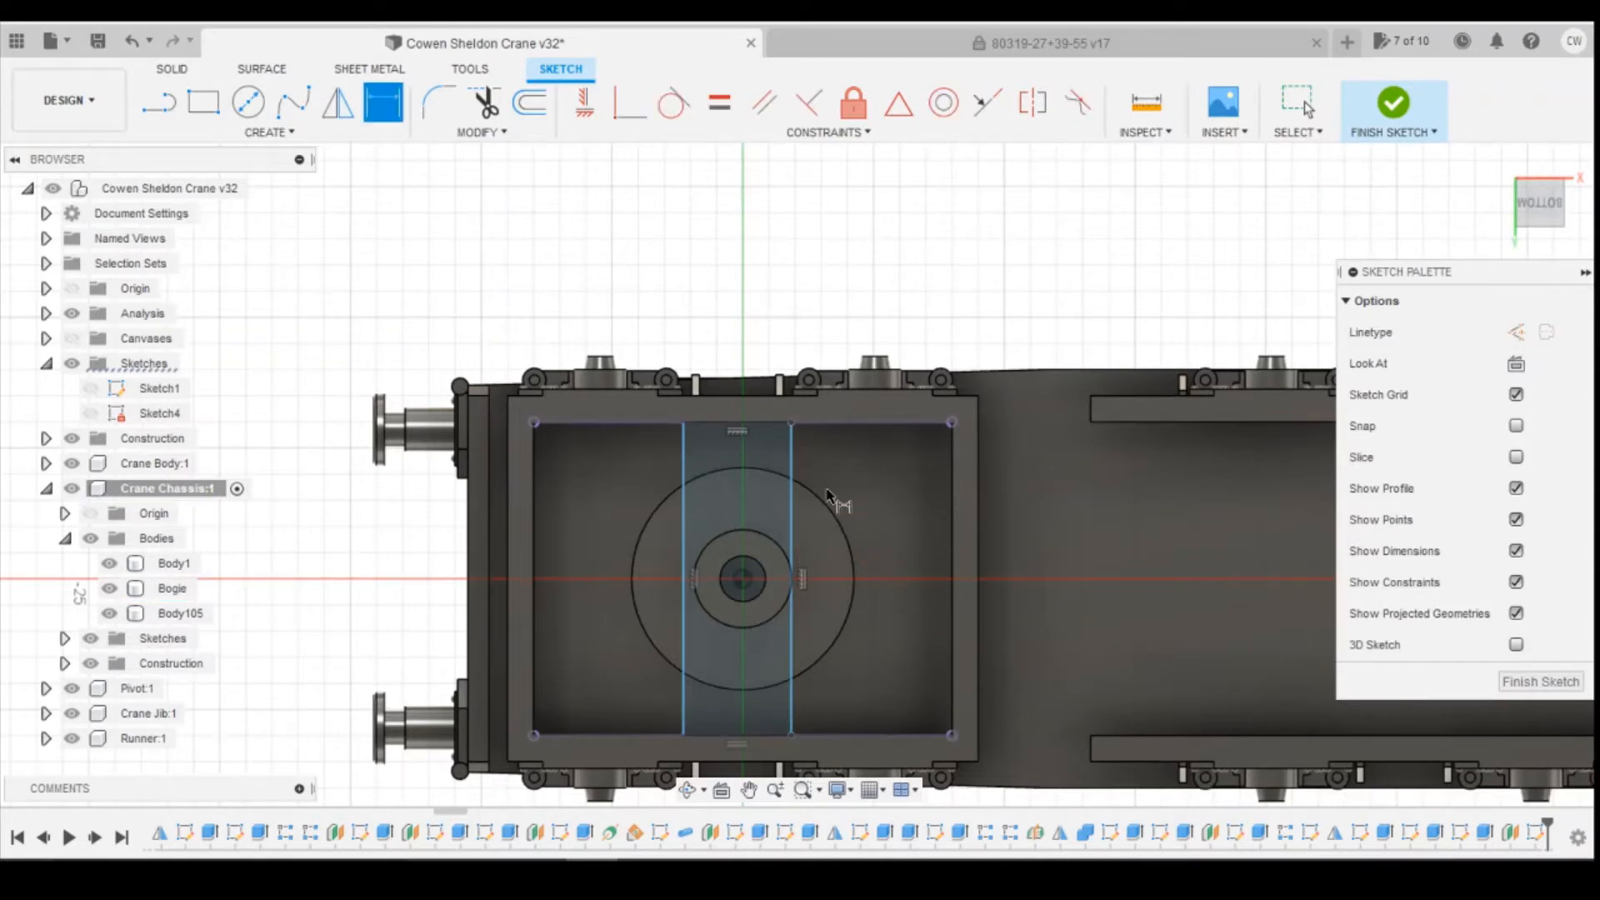
click(791, 422)
click(952, 421)
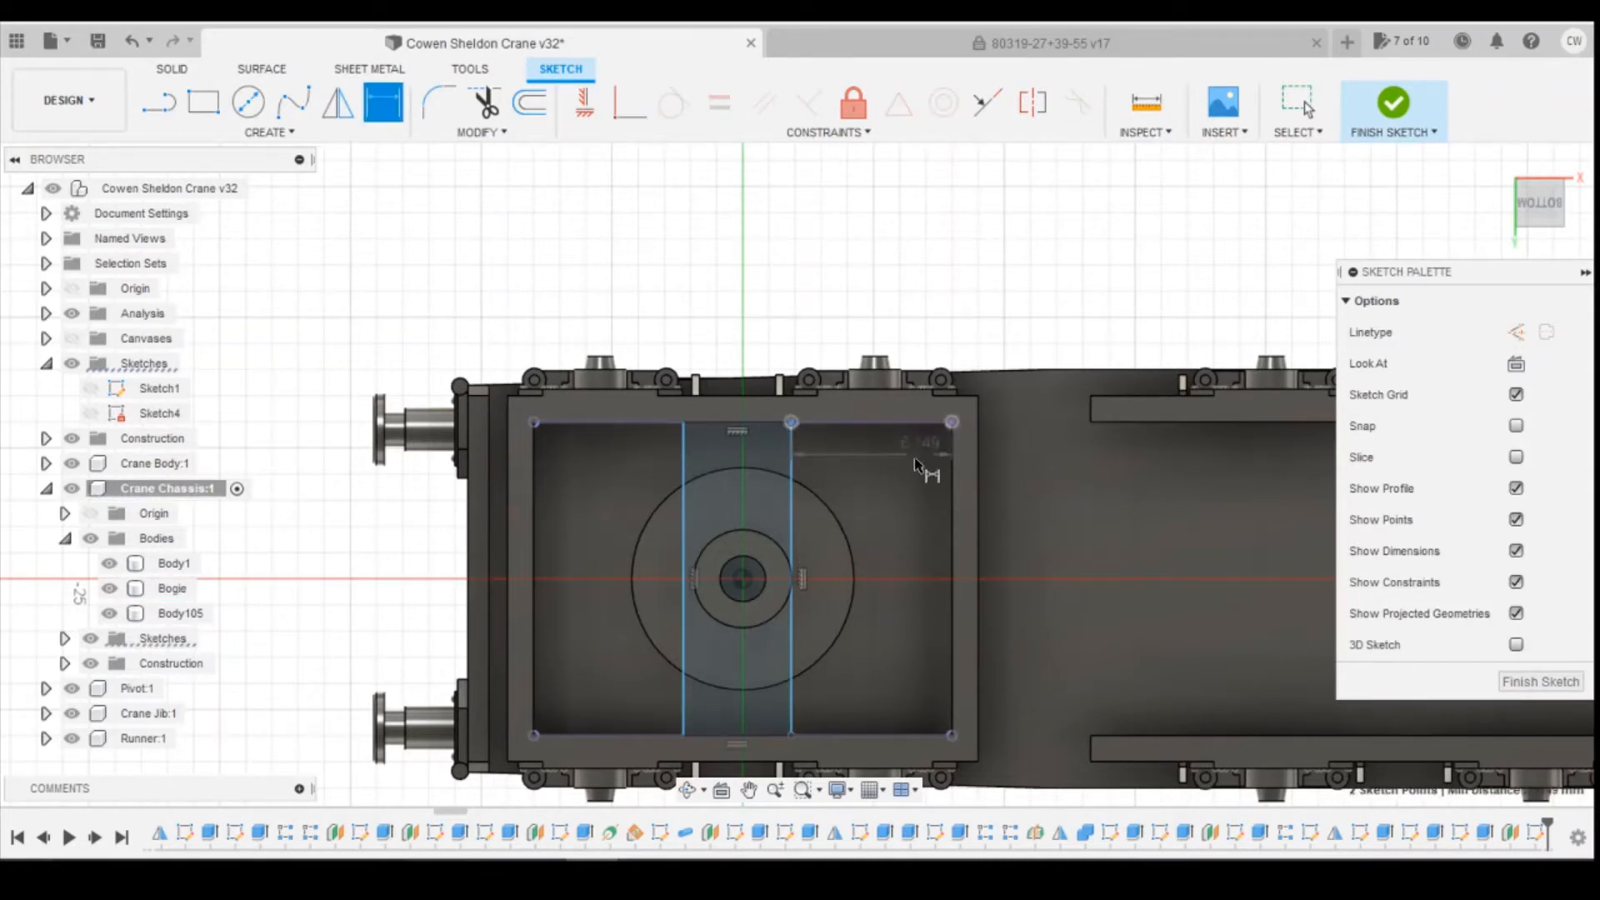
click(1015, 498)
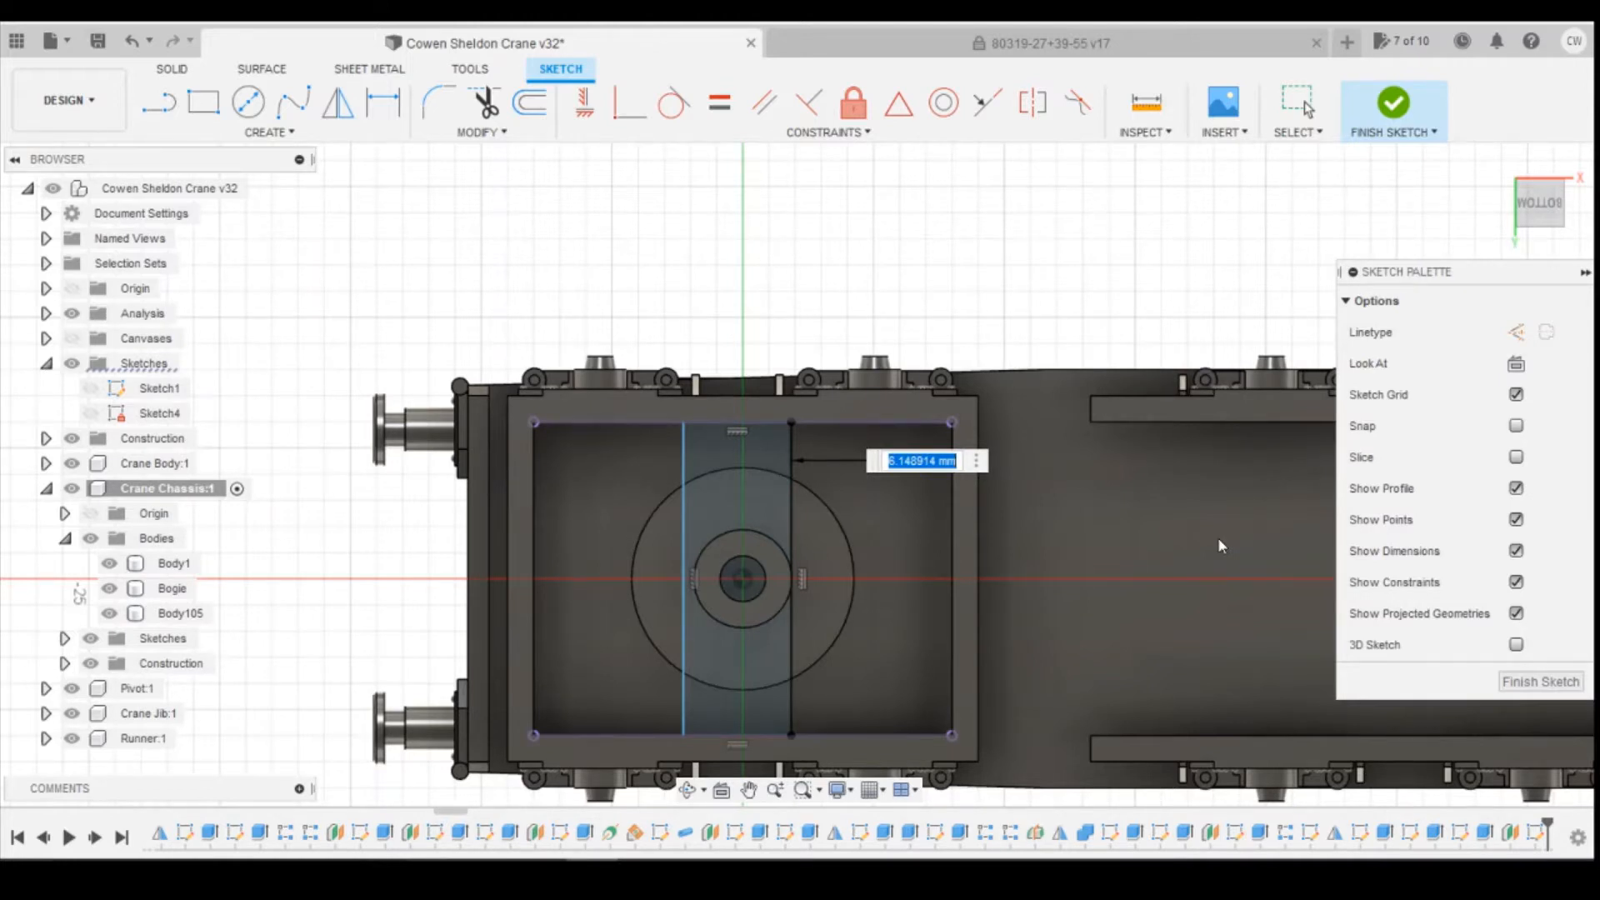
text(.5)
key(Return)
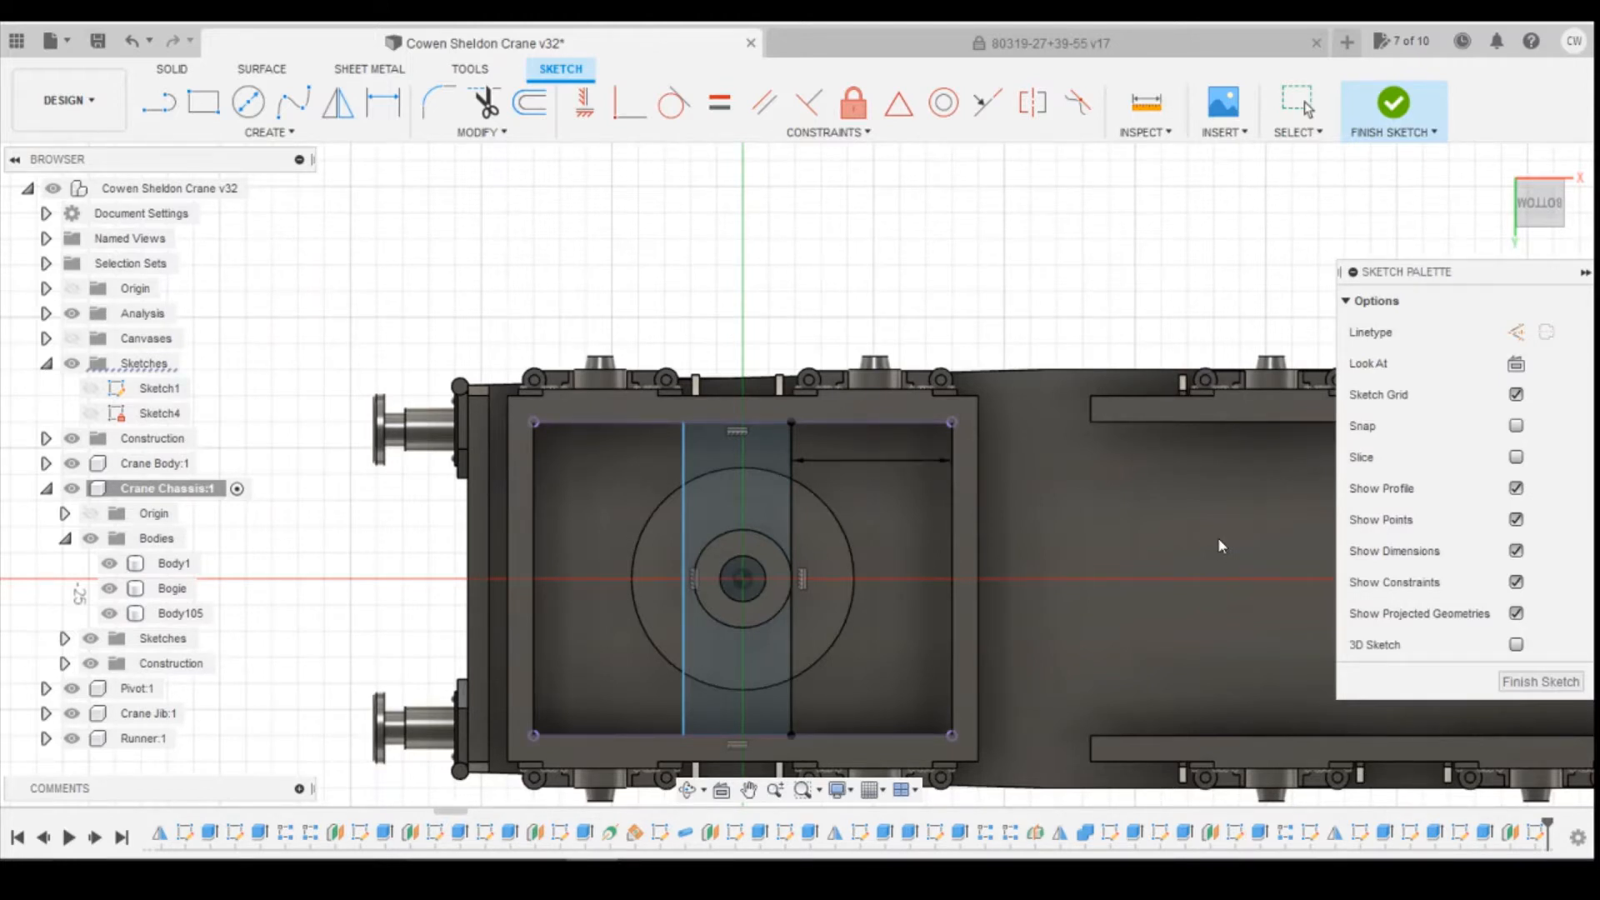
Step: Dimension the rectangle's corner nearest the chassis end 5.5 mm from the bogie frame's adjacent inner corner
click(700, 423)
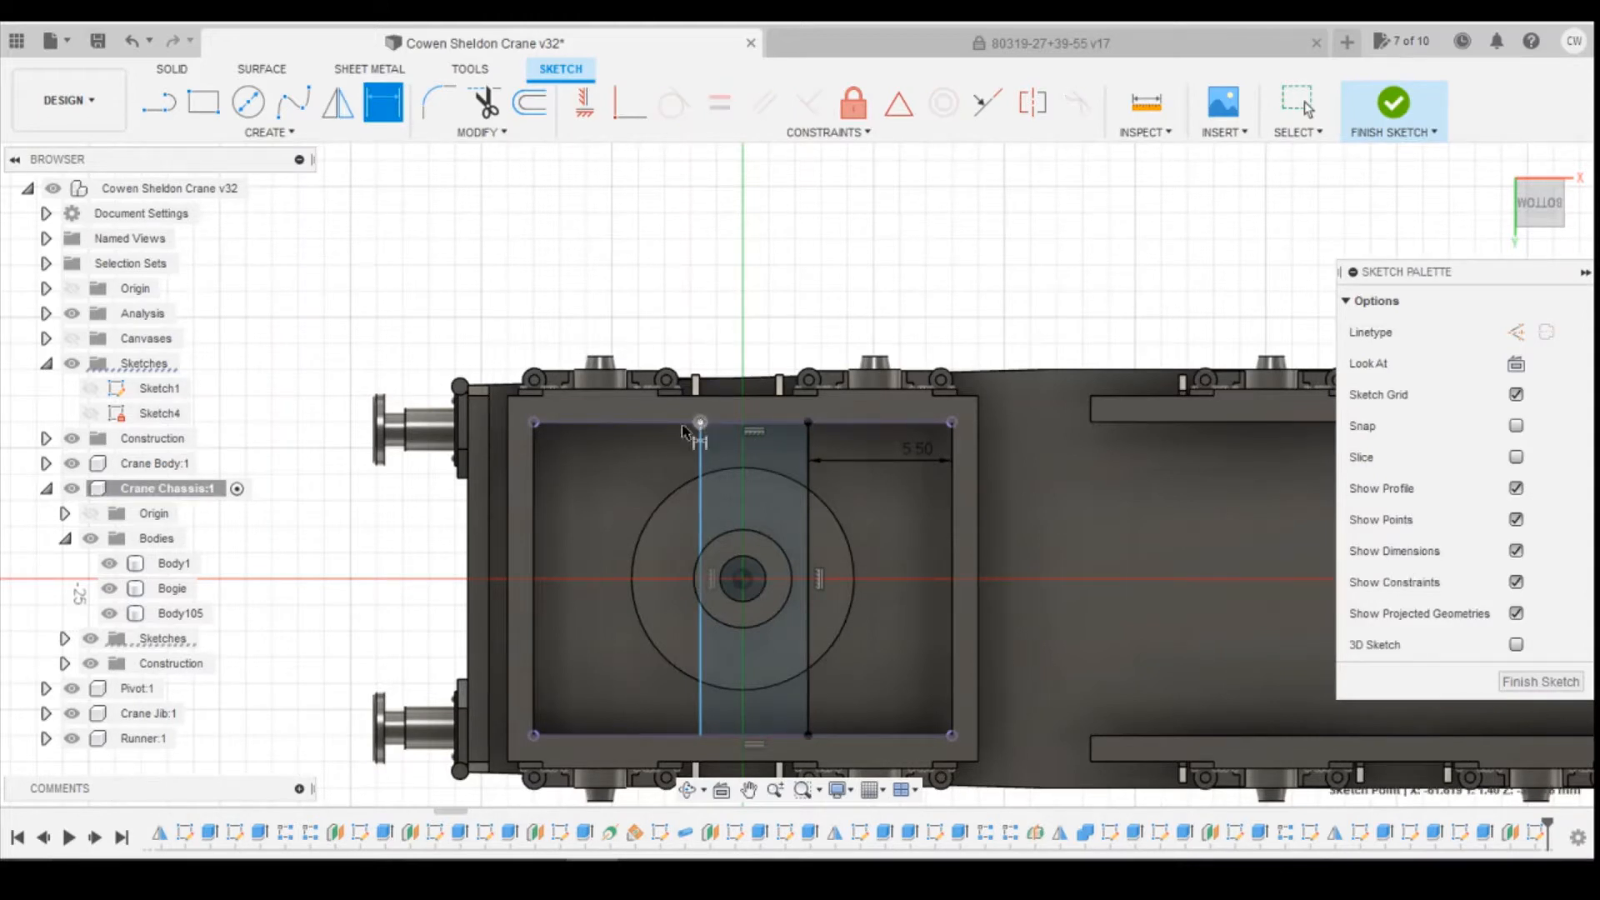
click(533, 422)
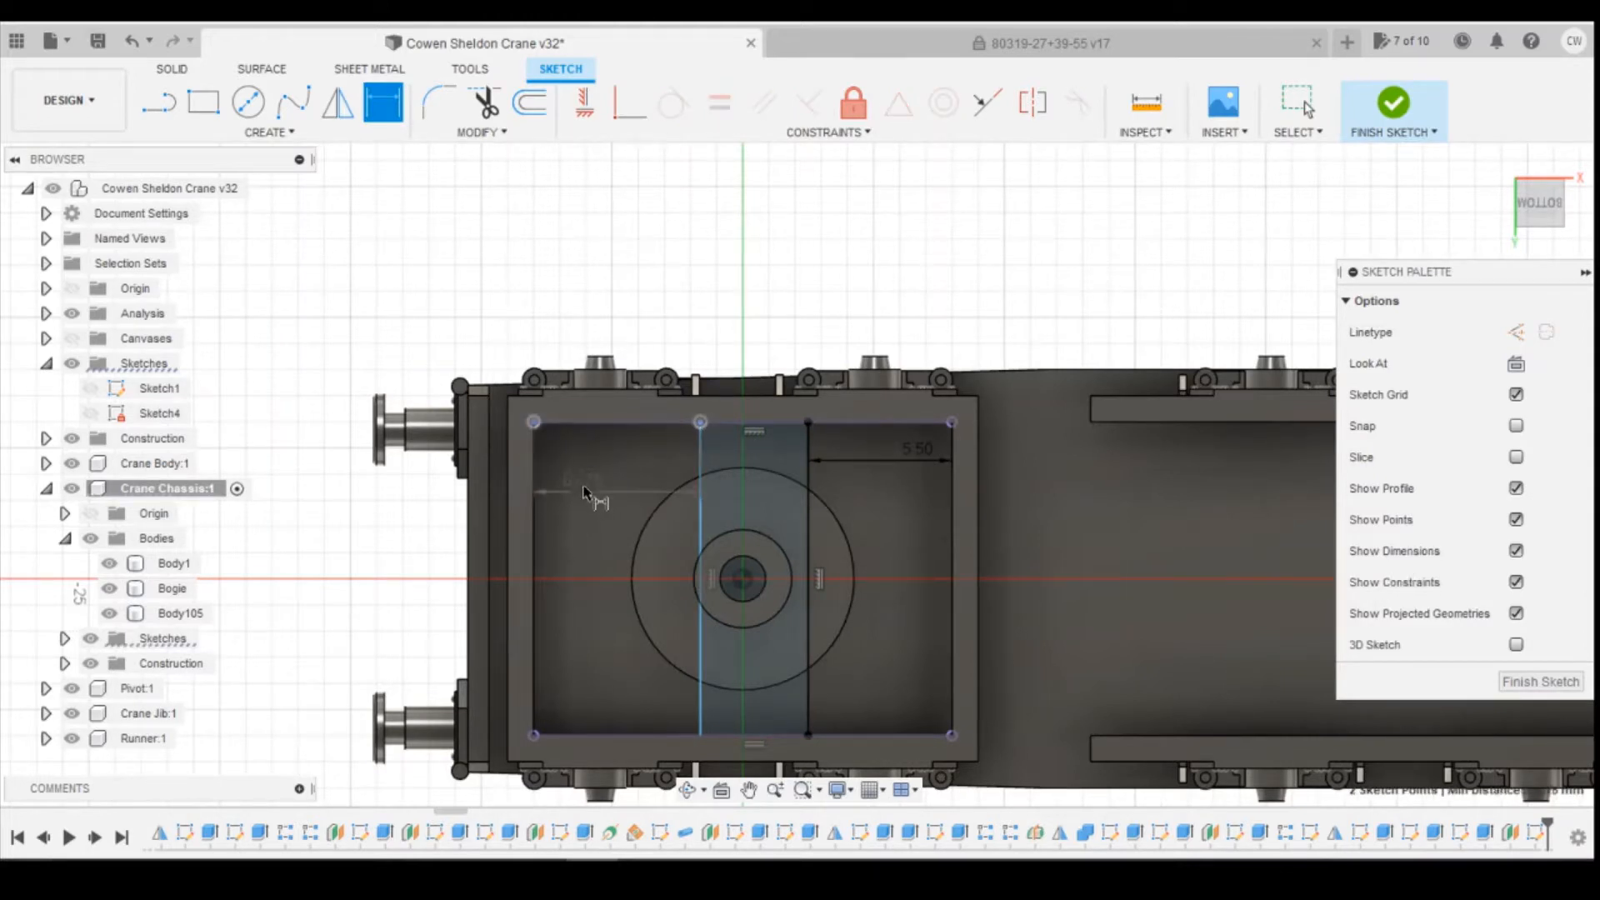
click(667, 486)
text(5.5)
key(Return)
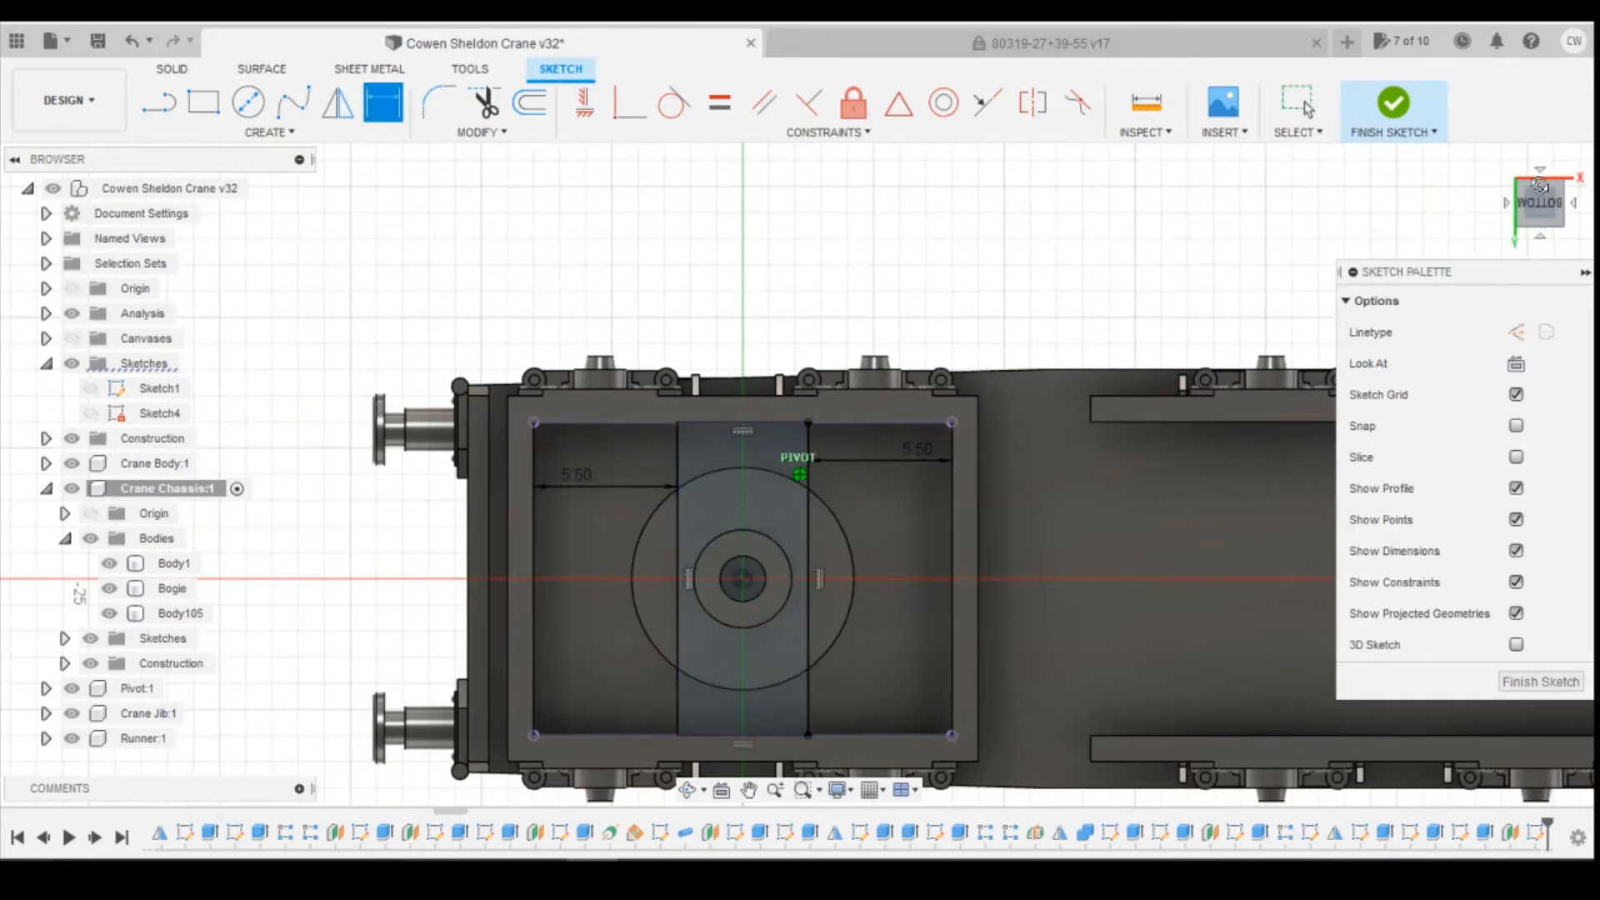
mouse_move(1540, 185)
mouse_down()
mouse_move(1540, 158)
mouse_move(1540, 210)
mouse_move(1542, 181)
mouse_move(1522, 198)
mouse_move(1543, 182)
mouse_move(1541, 200)
mouse_up()
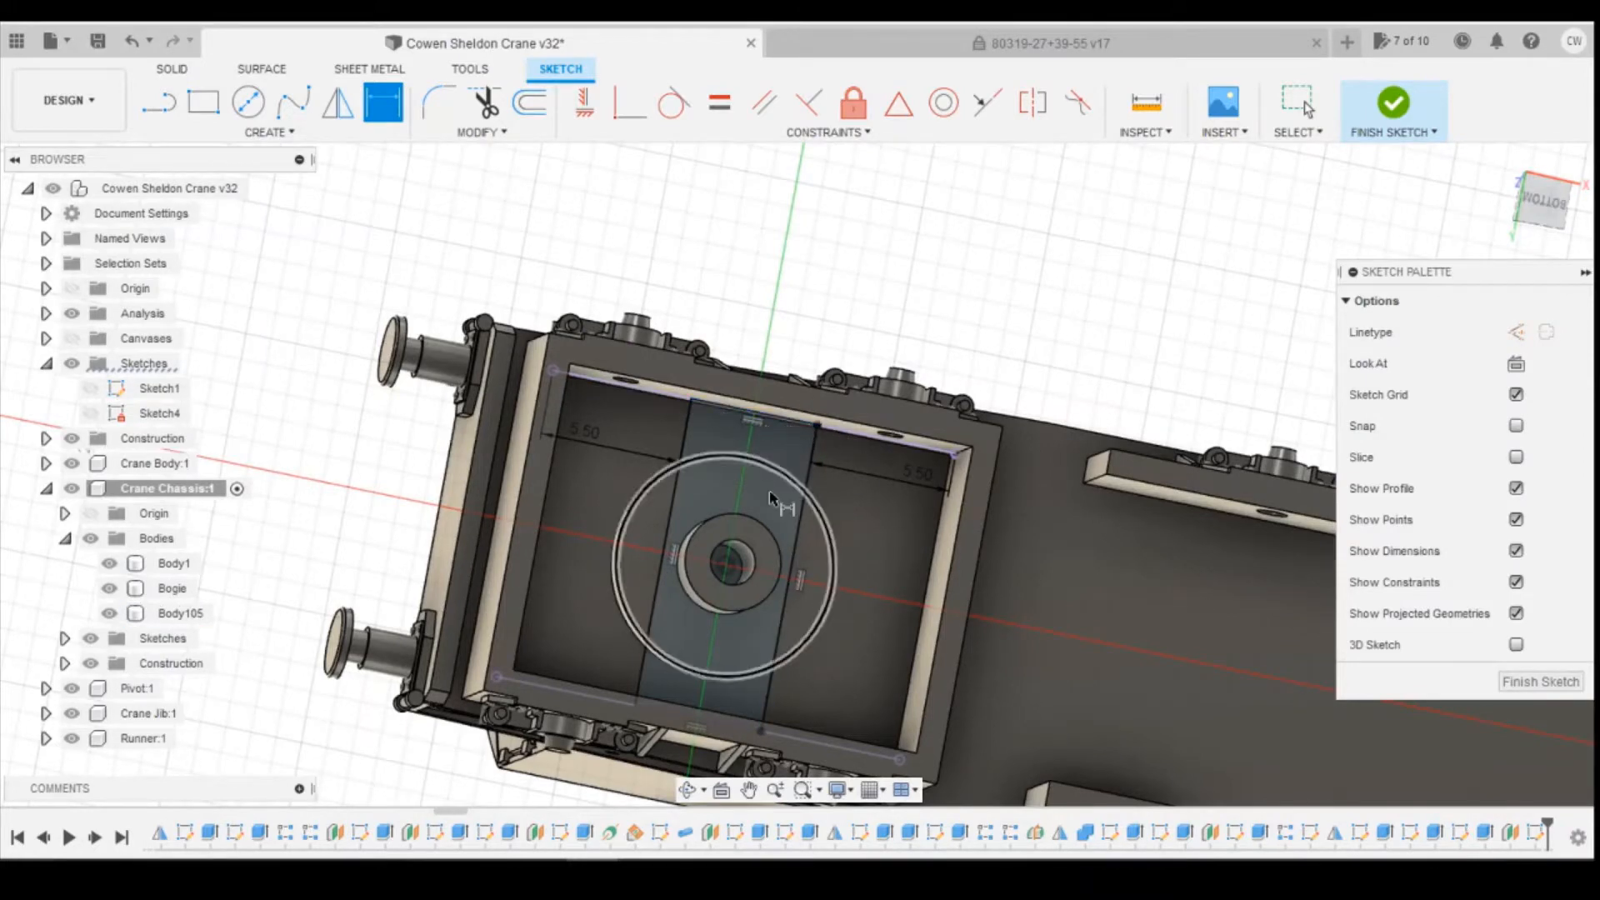
click(1530, 214)
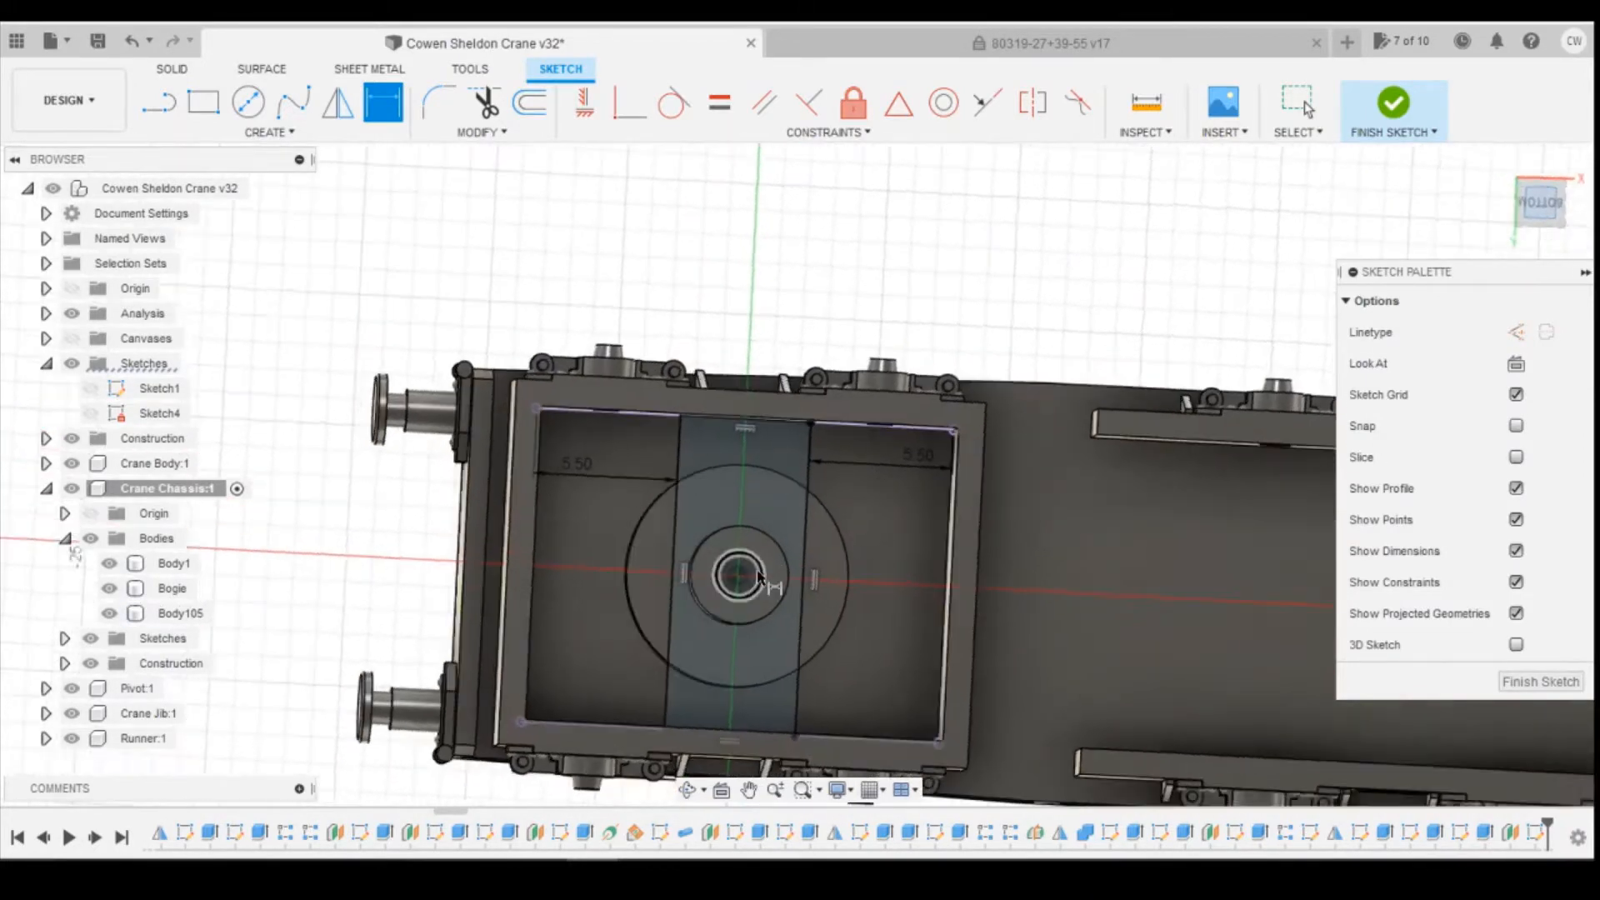
key(Escape)
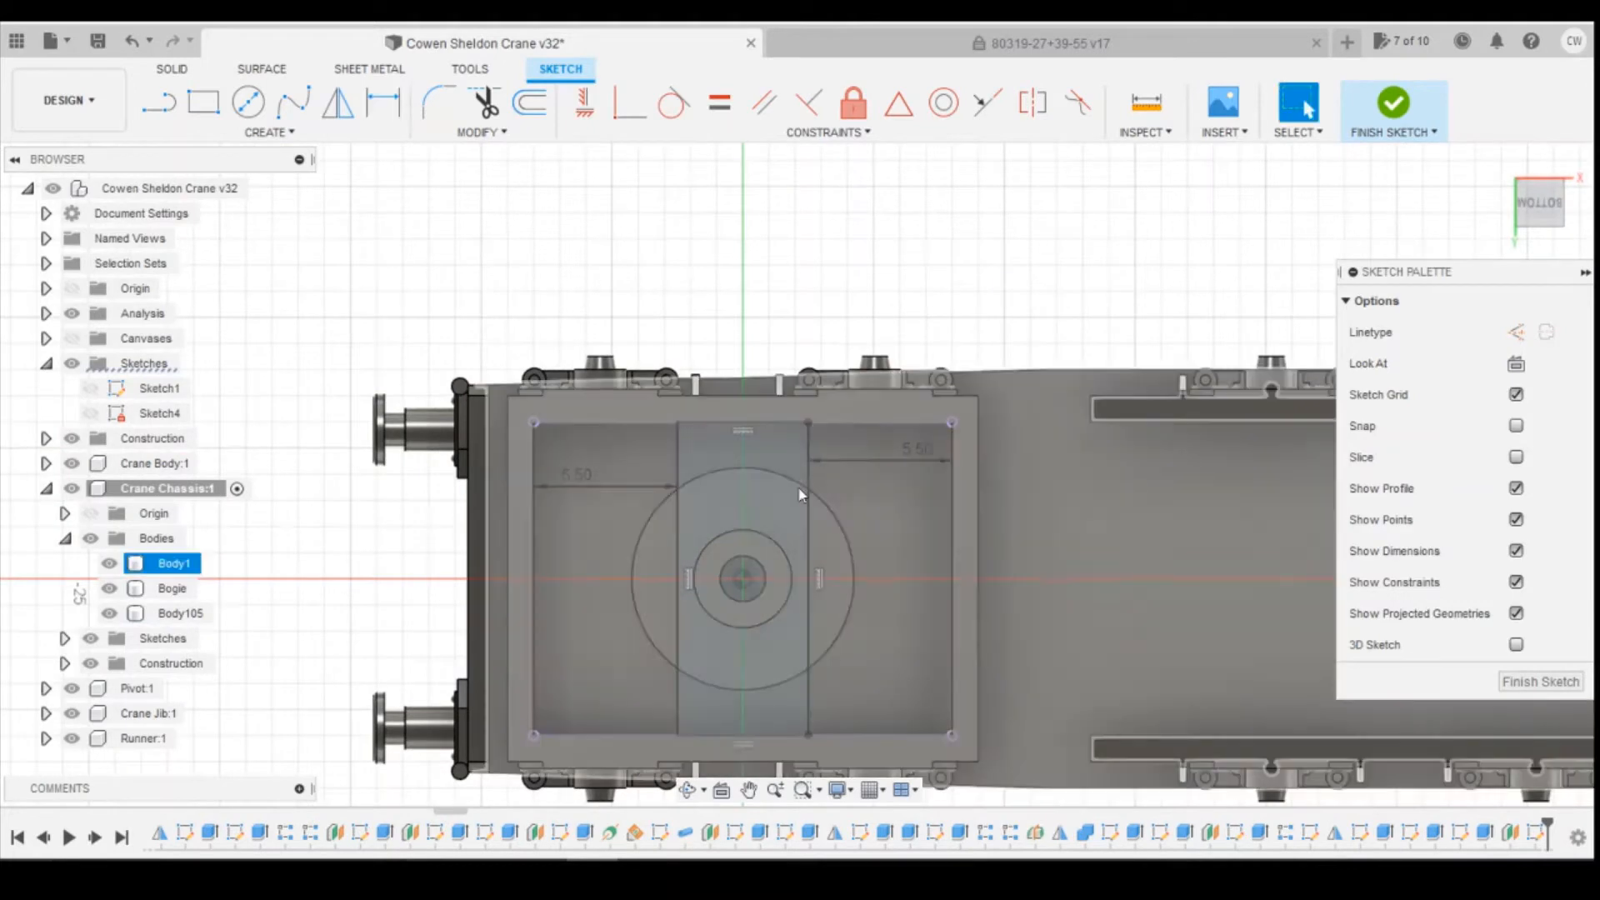
Step: Extrude the rectangular cross-member profile a distance of 1.3 mm
click(788, 502)
right_click(789, 502)
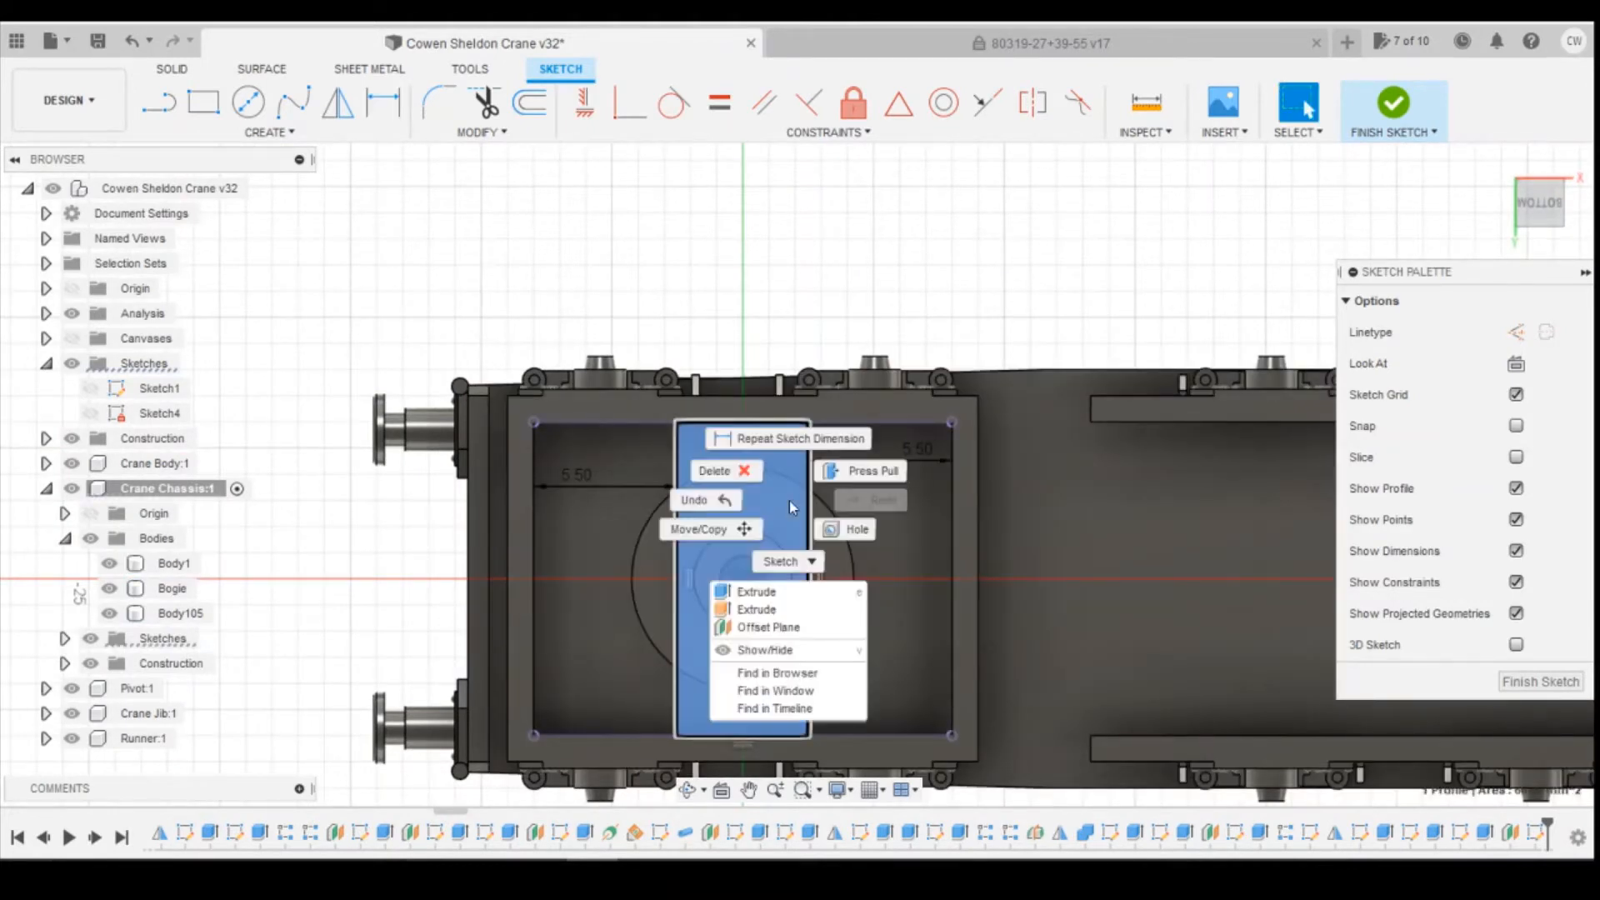
click(780, 606)
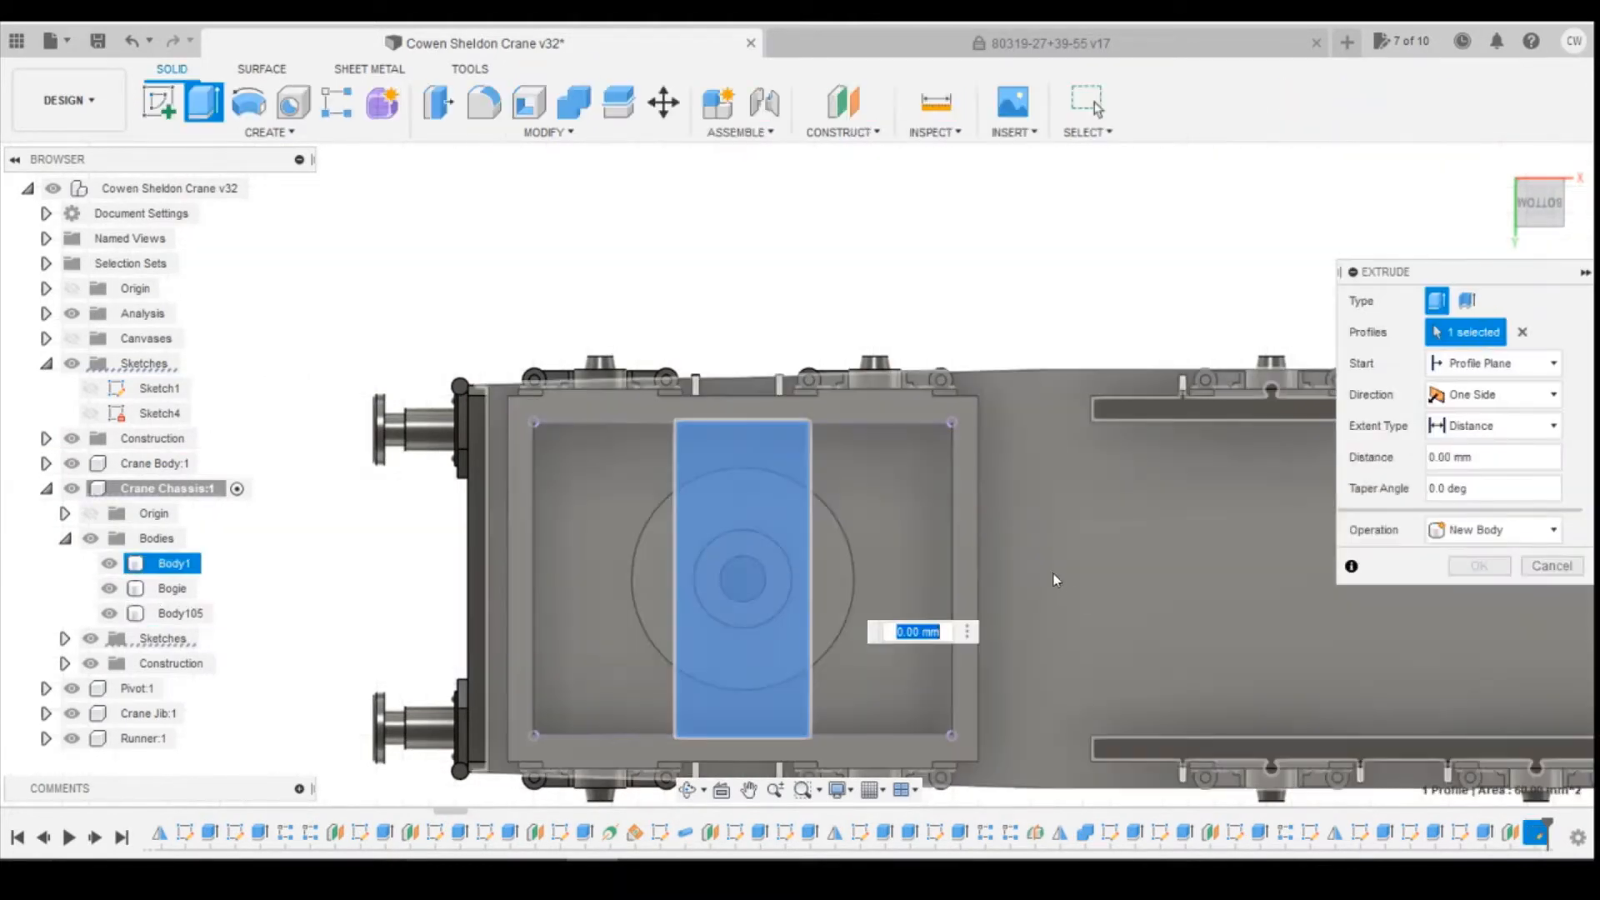
click(1552, 212)
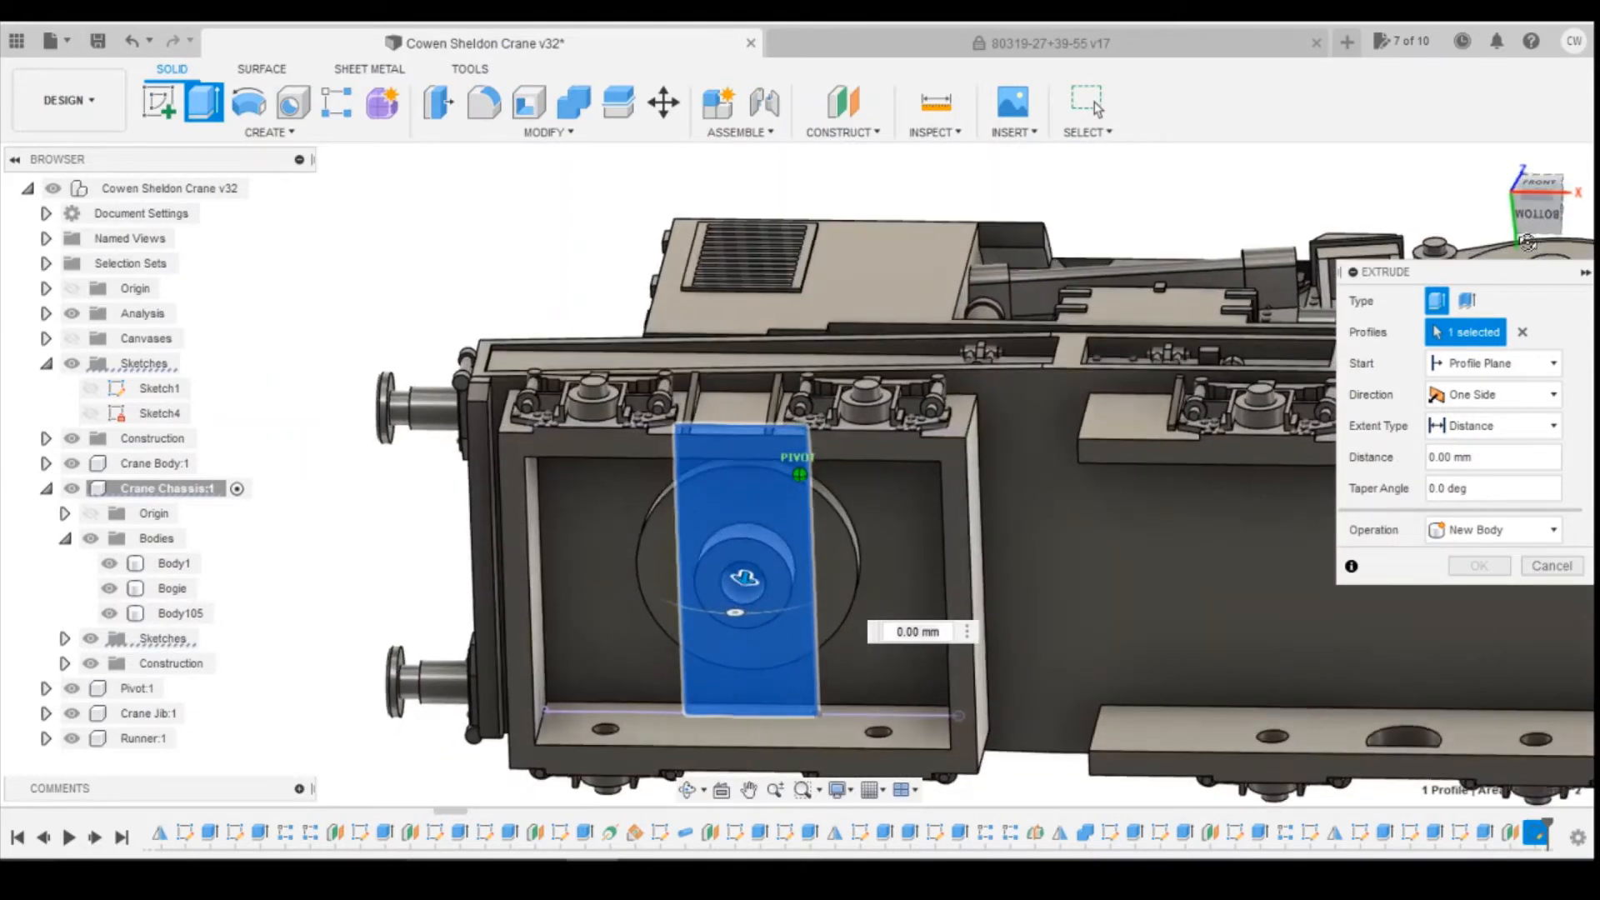
drag(748, 575, 738, 602)
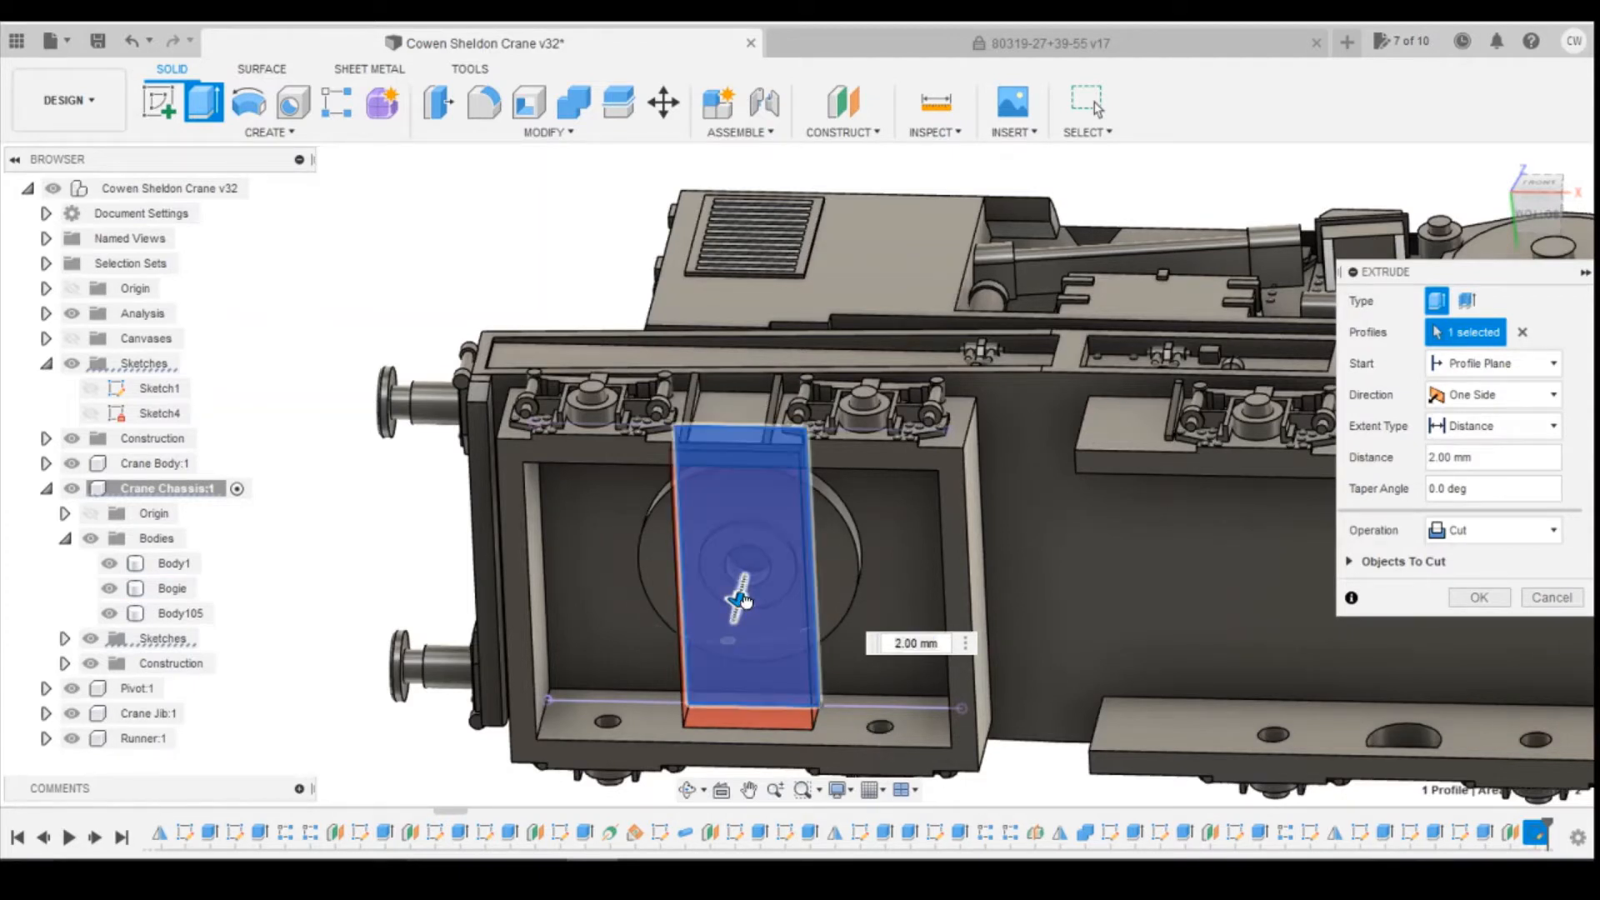
mouse_move(741, 599)
mouse_down()
mouse_move(743, 574)
mouse_move(743, 594)
mouse_up()
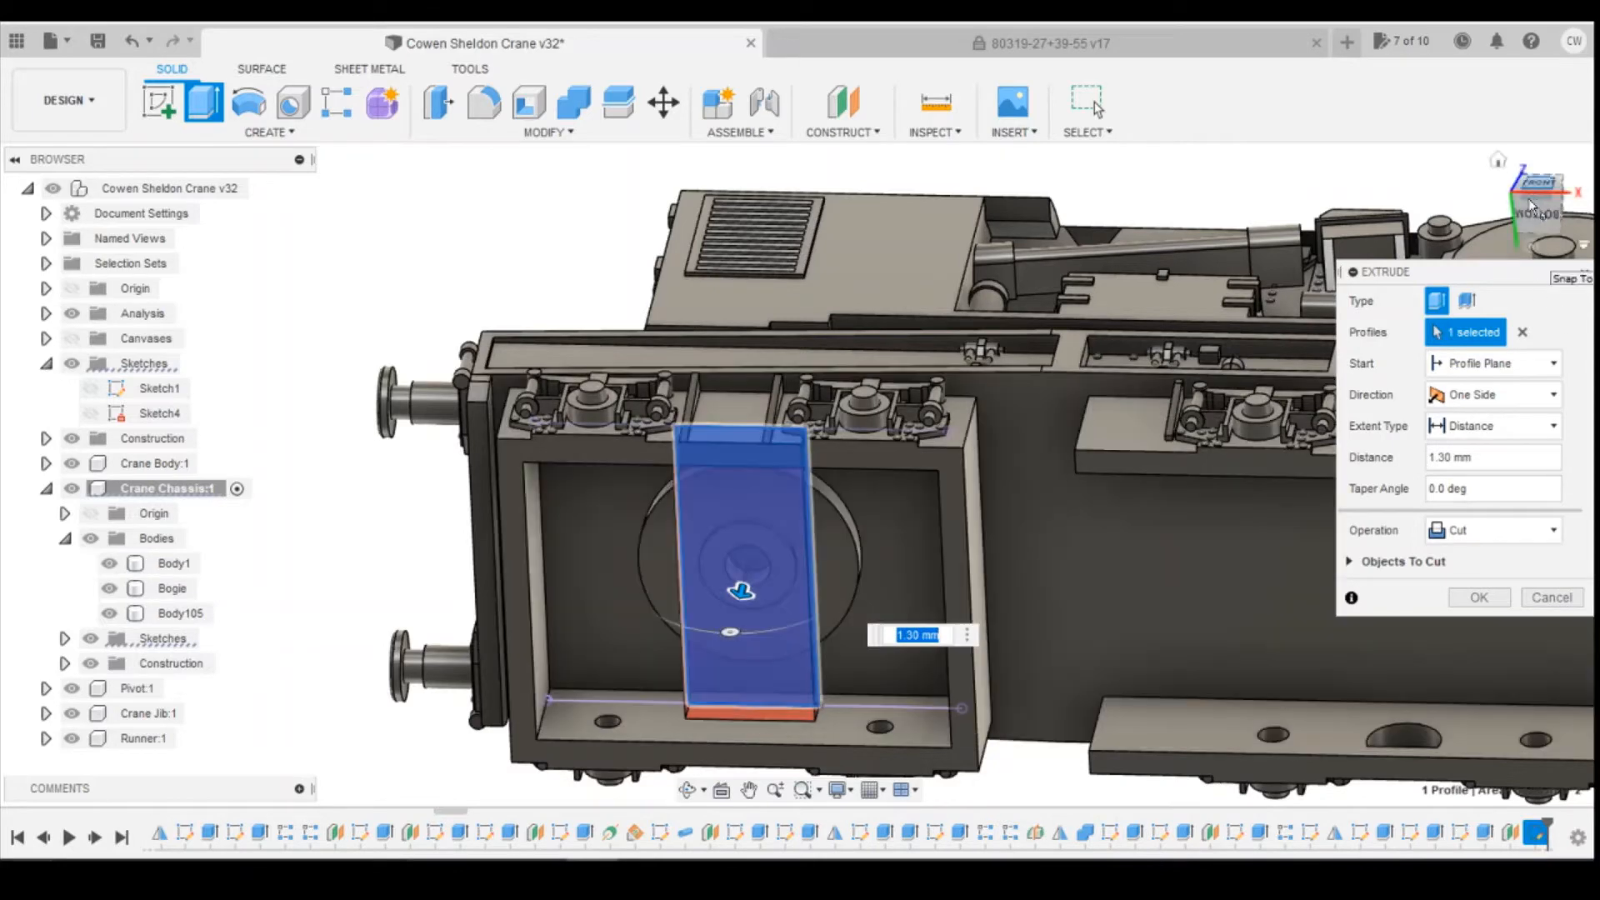
mouse_move(1531, 208)
mouse_down()
mouse_move(1556, 242)
mouse_move(1517, 213)
mouse_up()
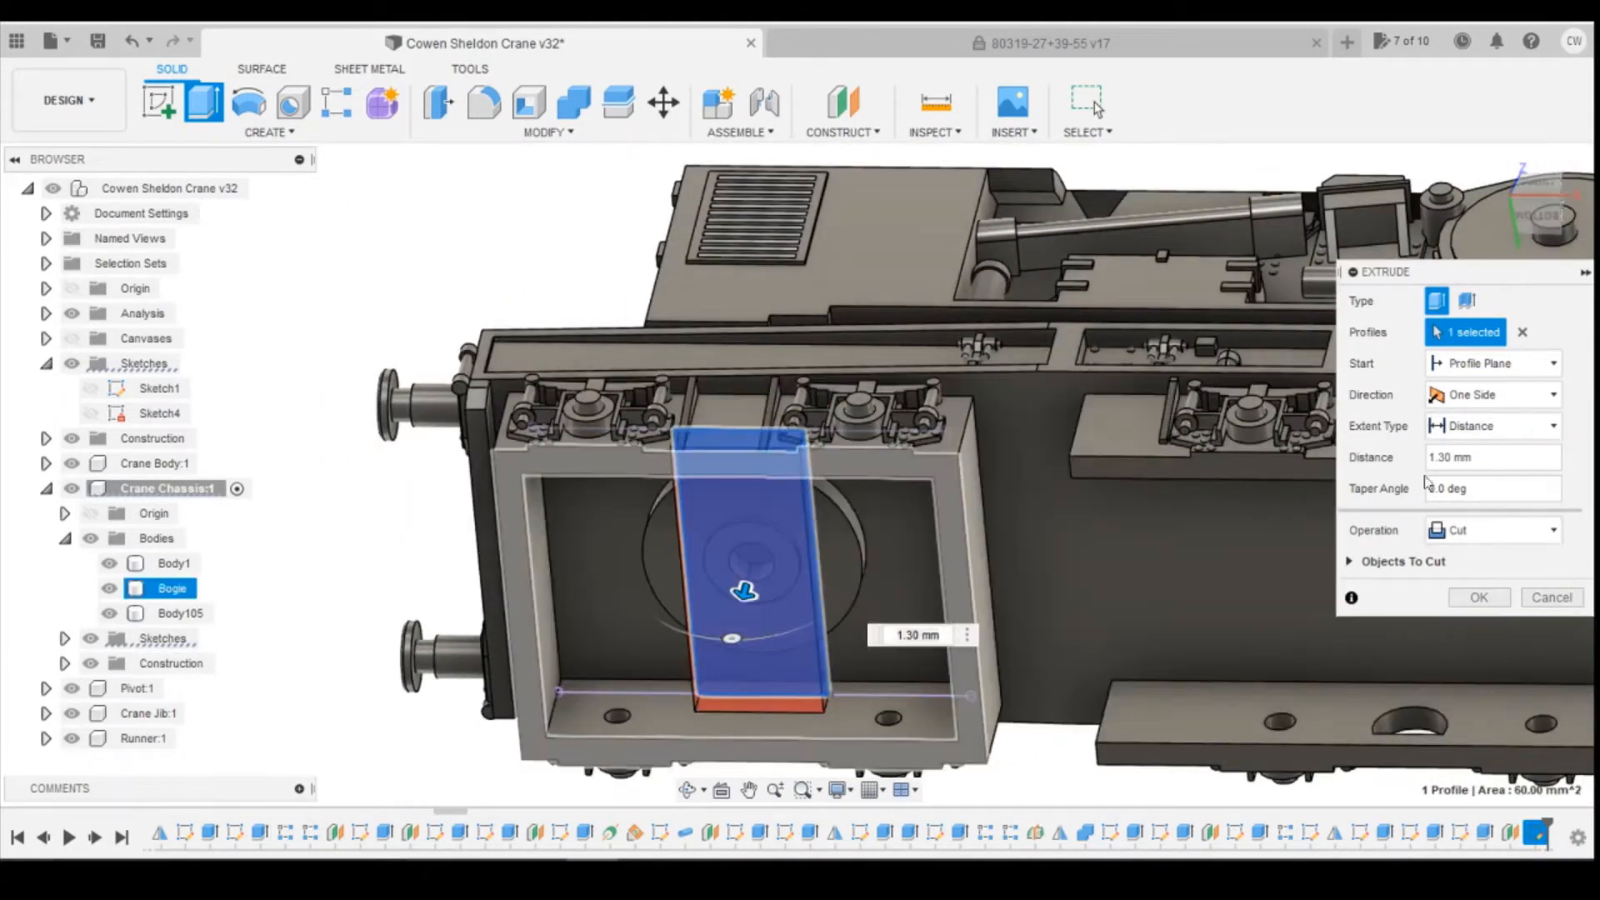
Step: Hide Body1 and Body105, and complete the cross-member extrusion as a join to the bogie
click(1467, 534)
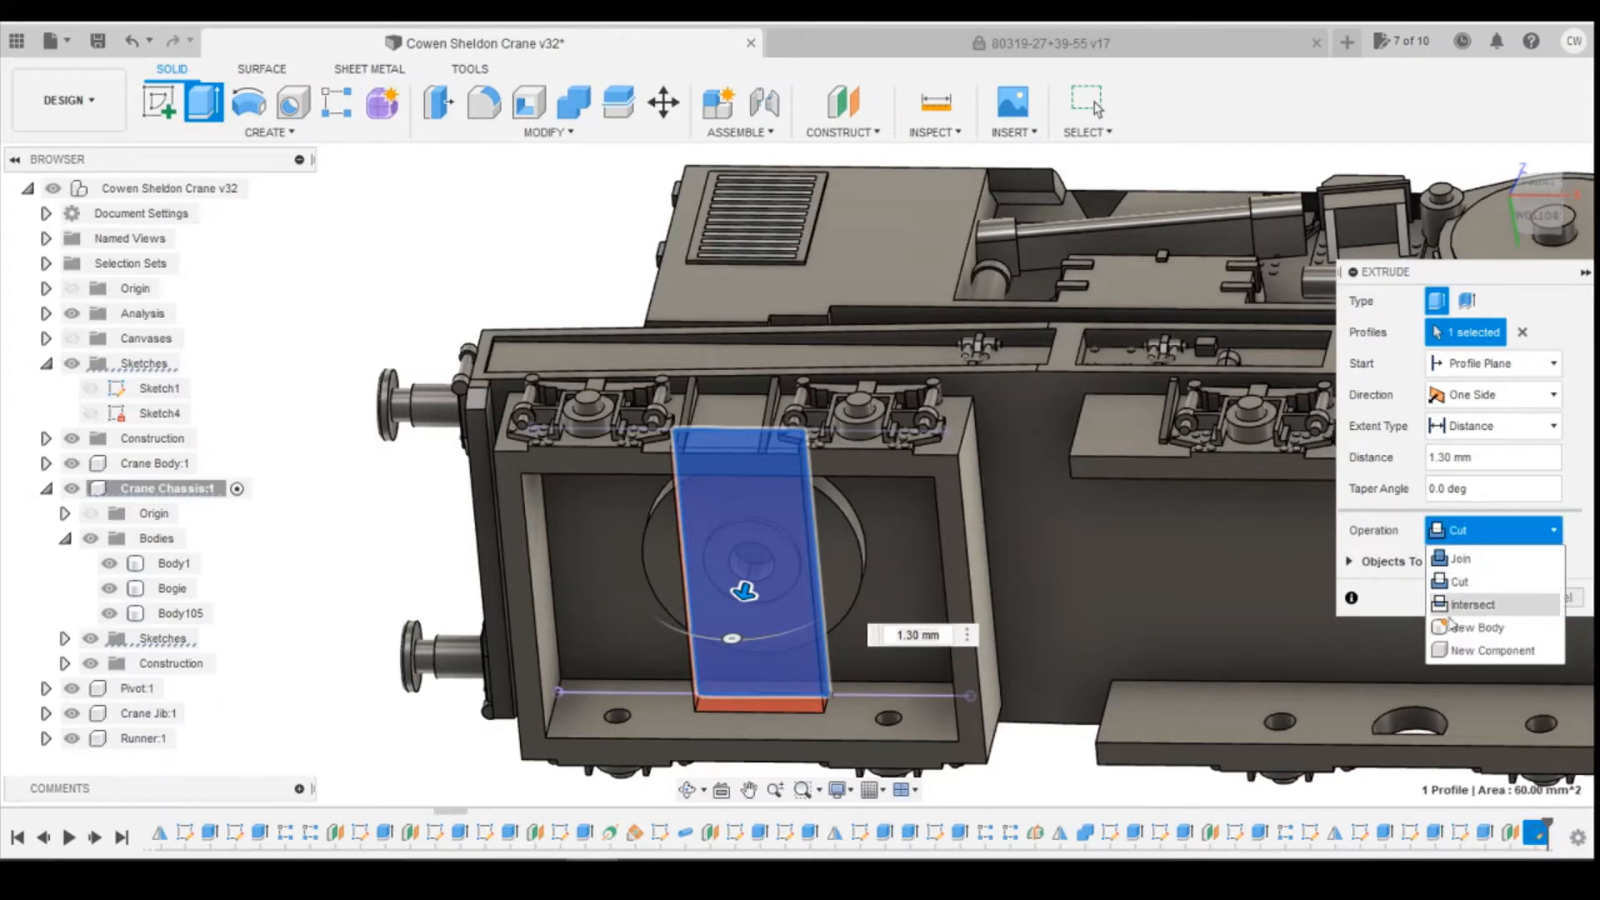
click(1471, 621)
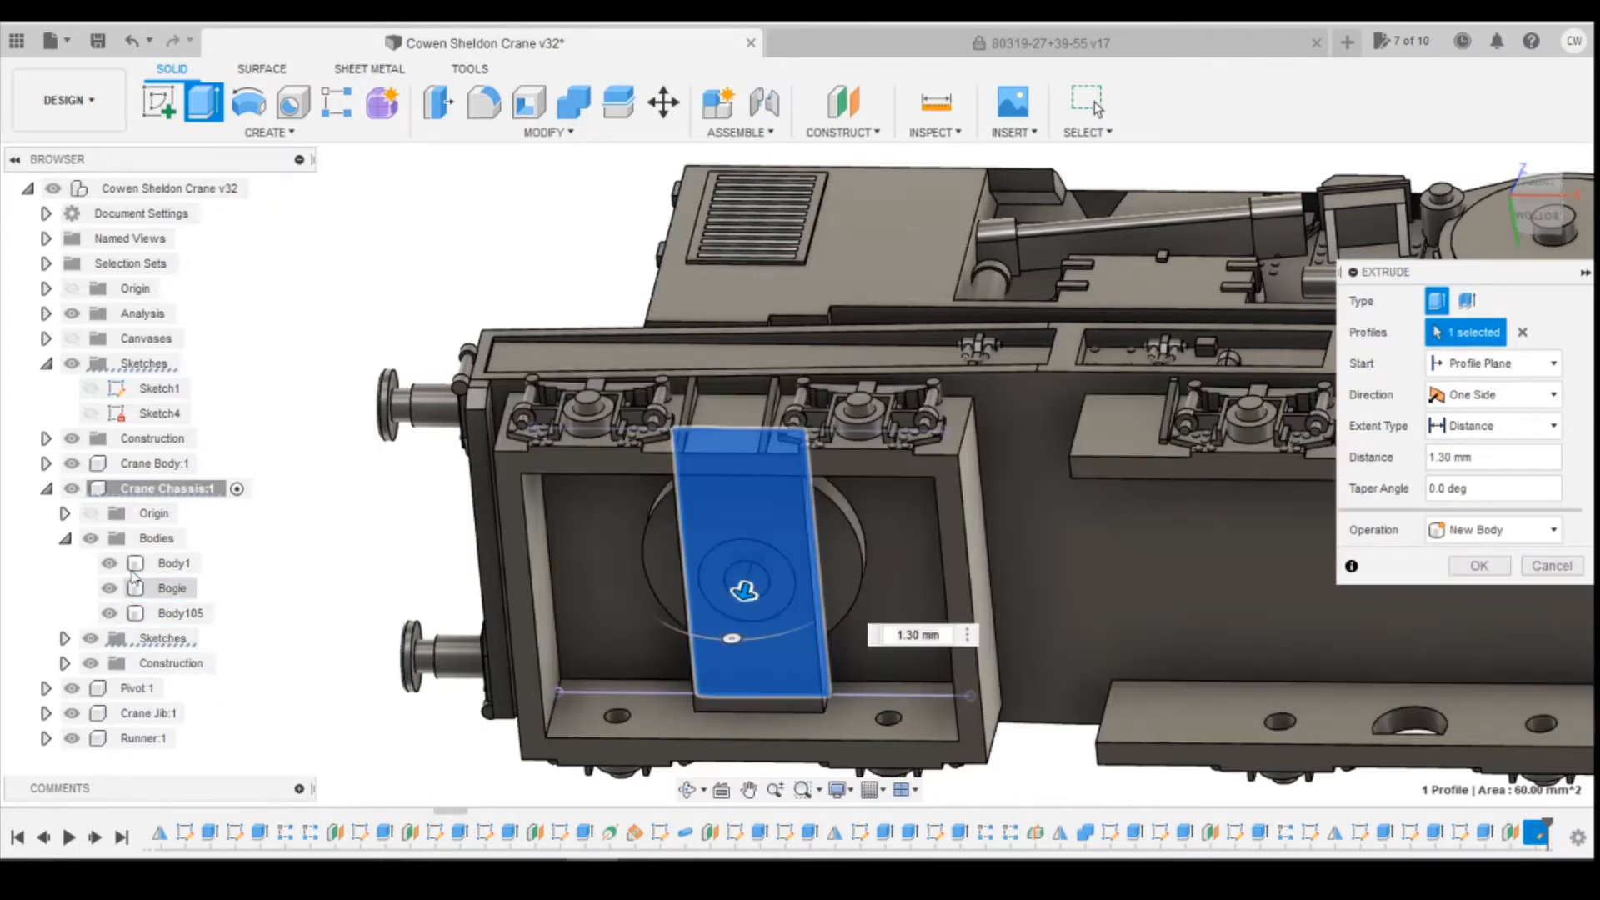
click(110, 565)
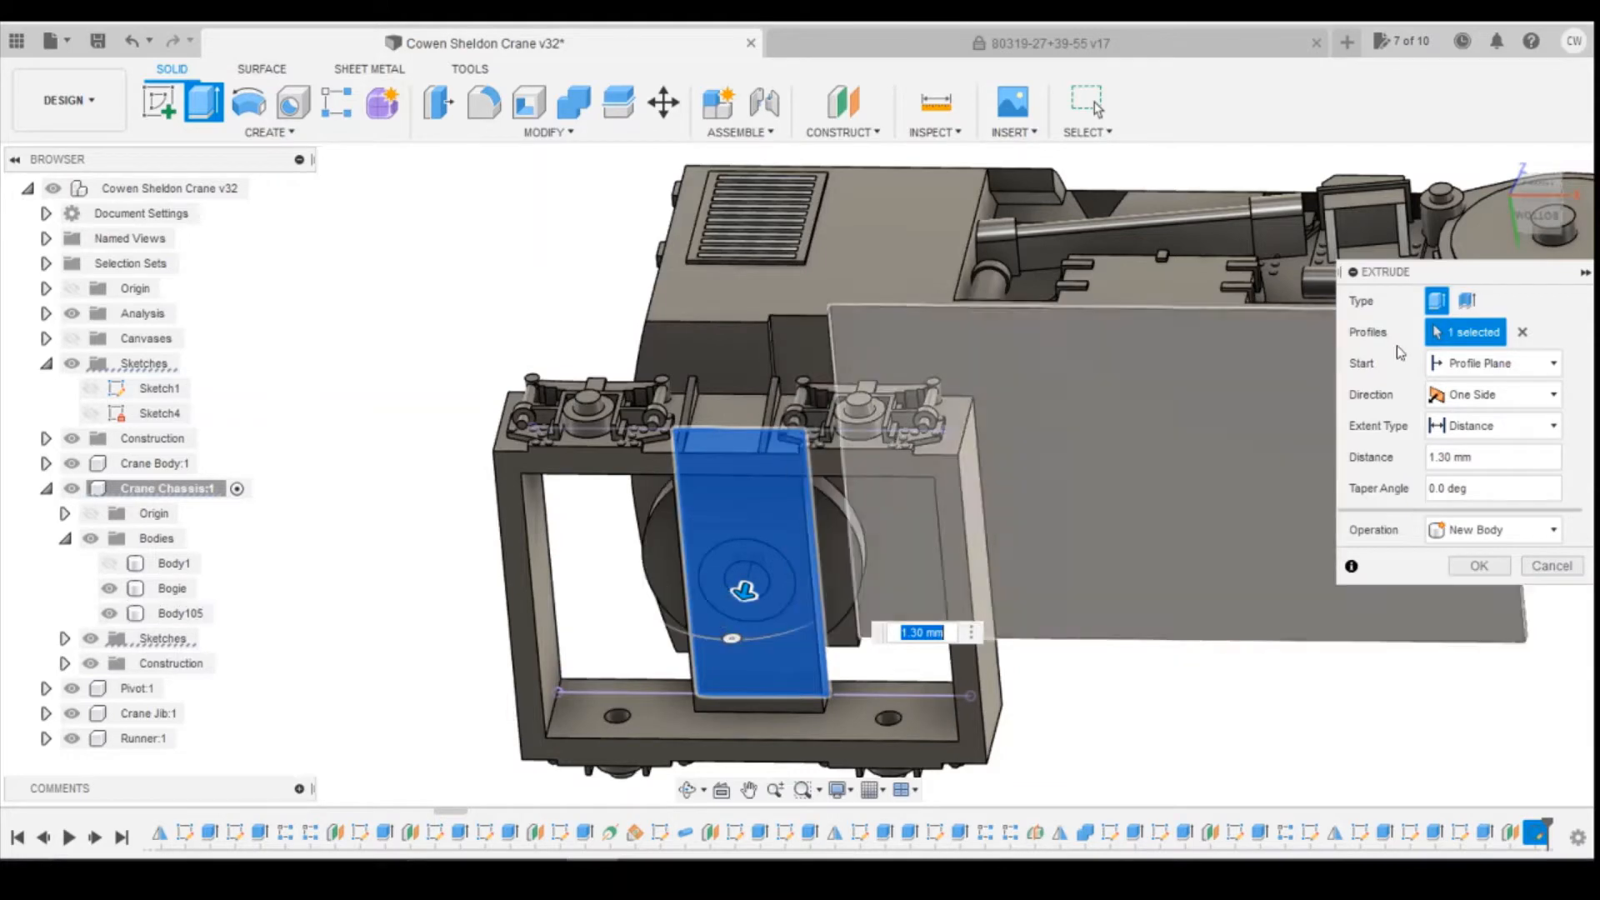
mouse_move(1541, 227)
mouse_down()
mouse_move(1507, 346)
mouse_move(1535, 207)
mouse_up()
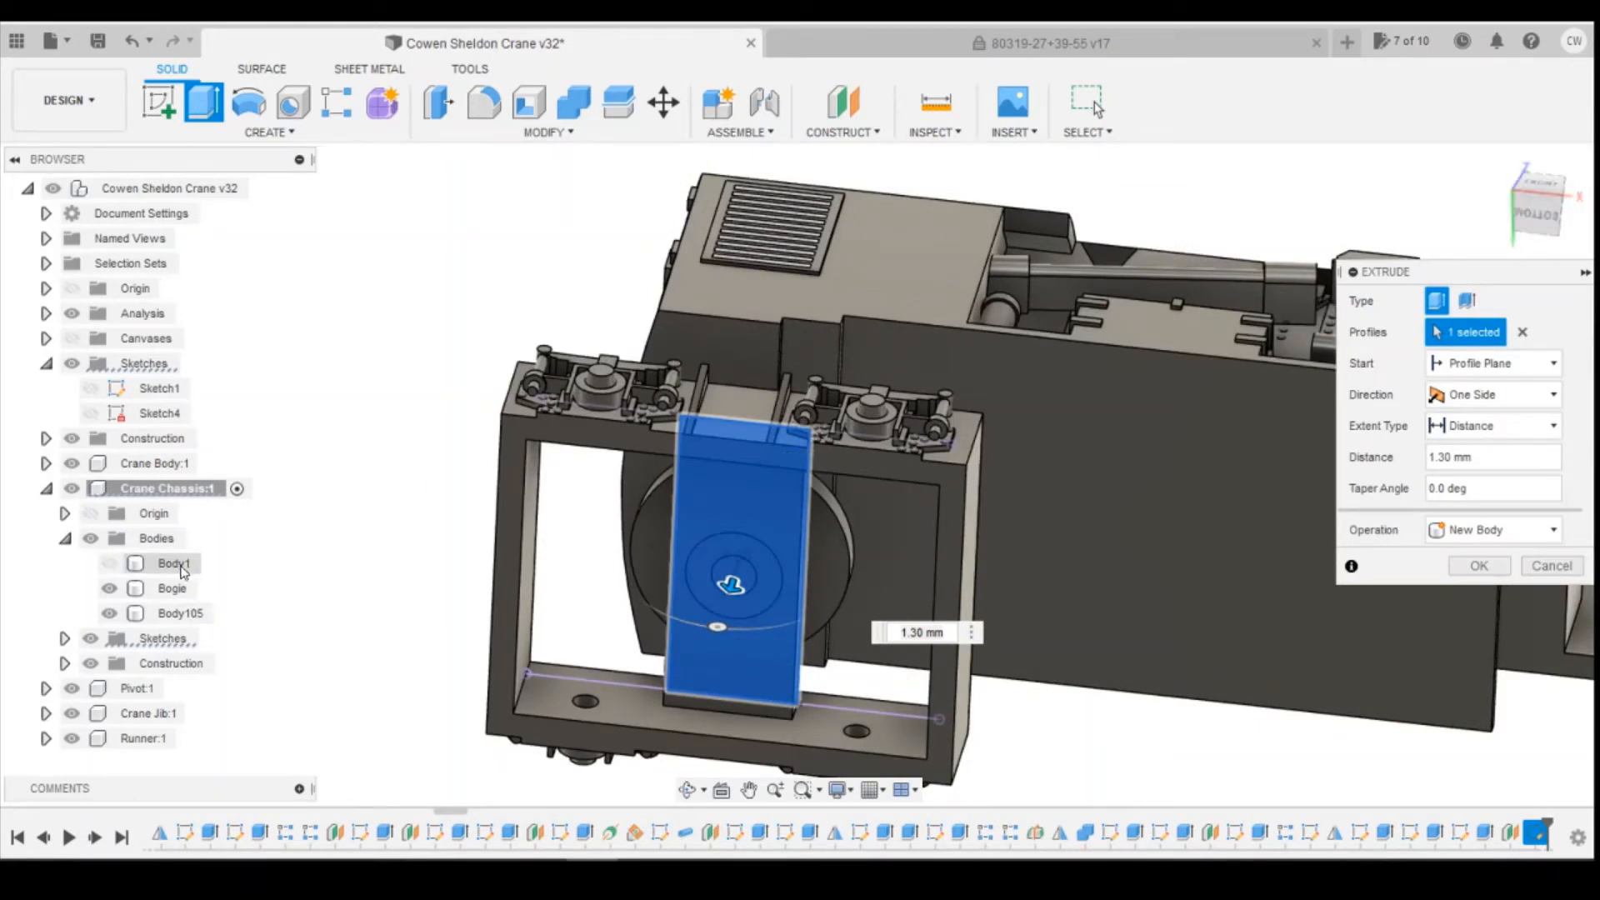
click(108, 614)
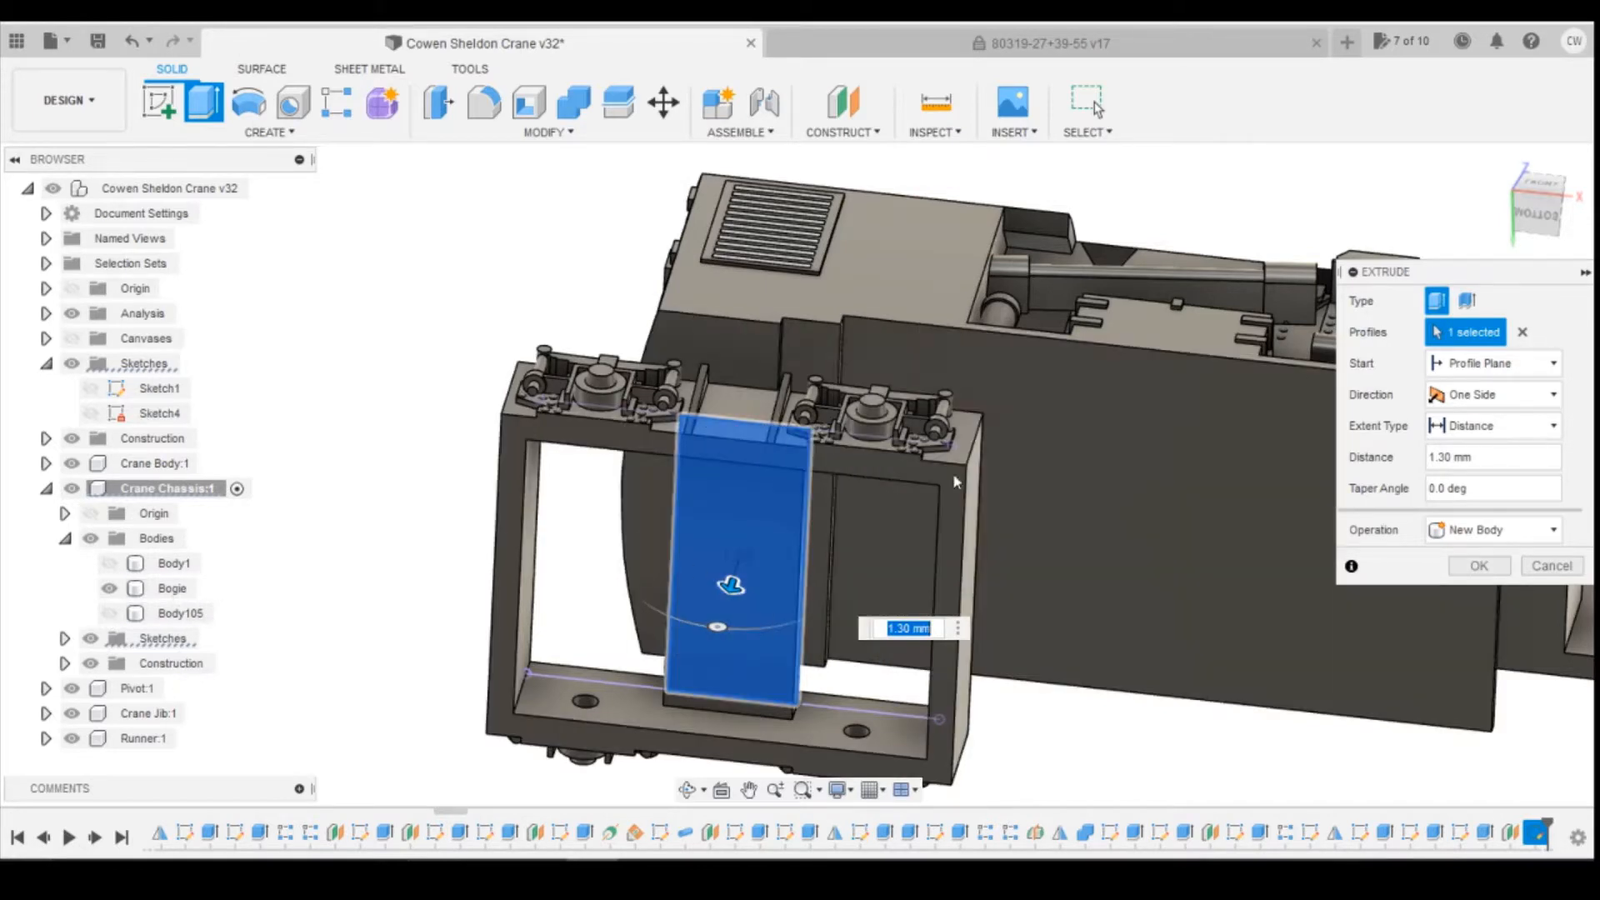
click(1549, 241)
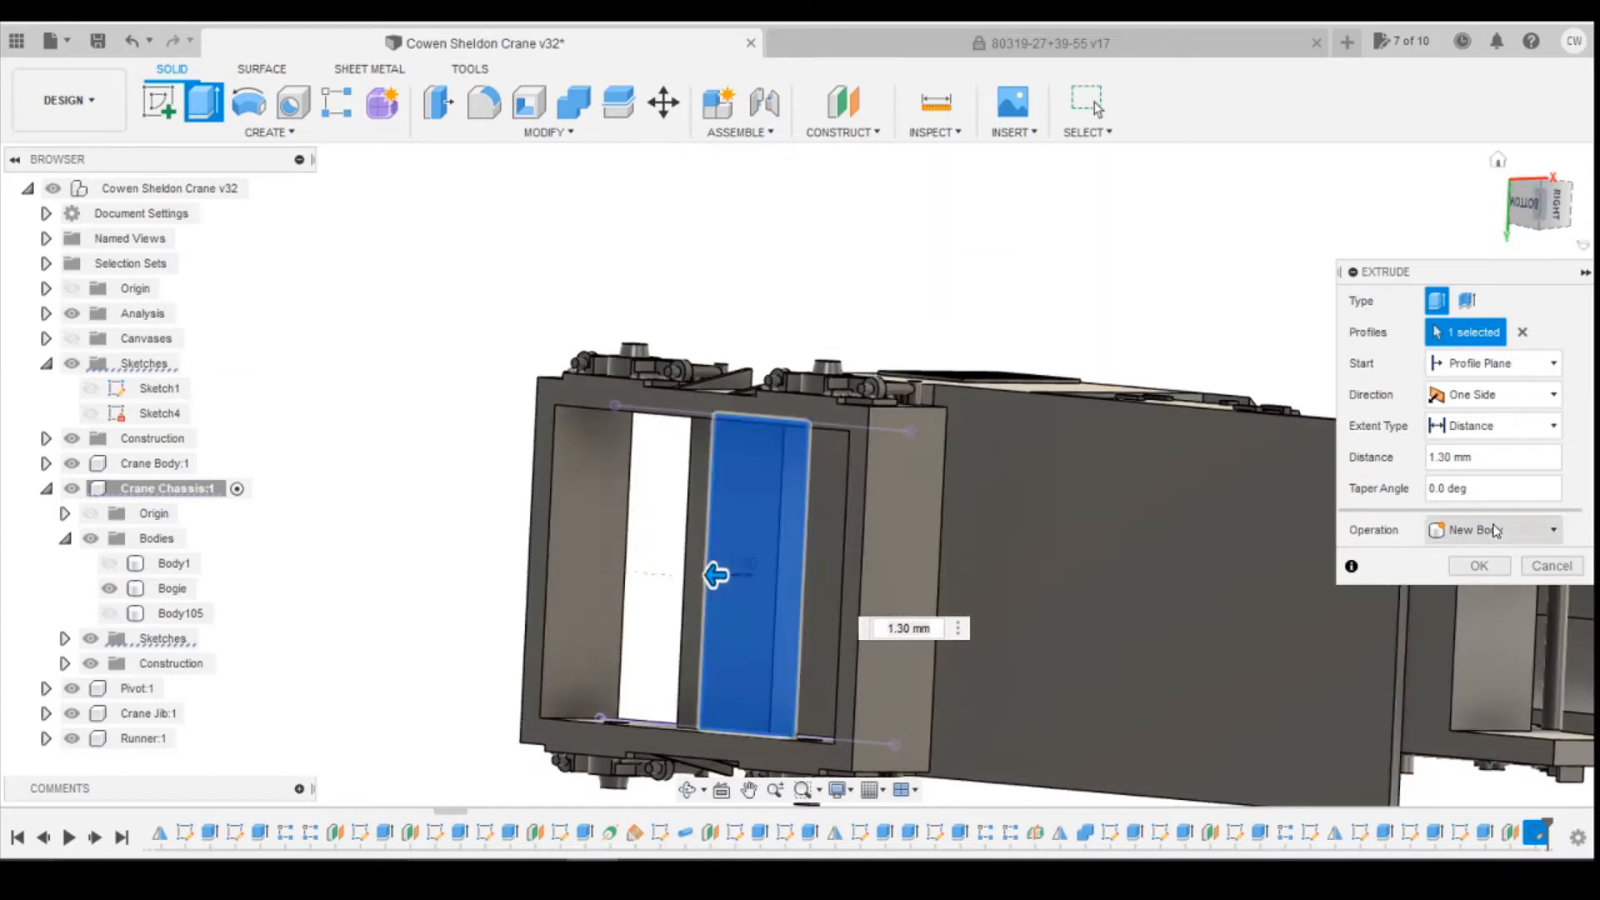
click(1491, 530)
click(1461, 560)
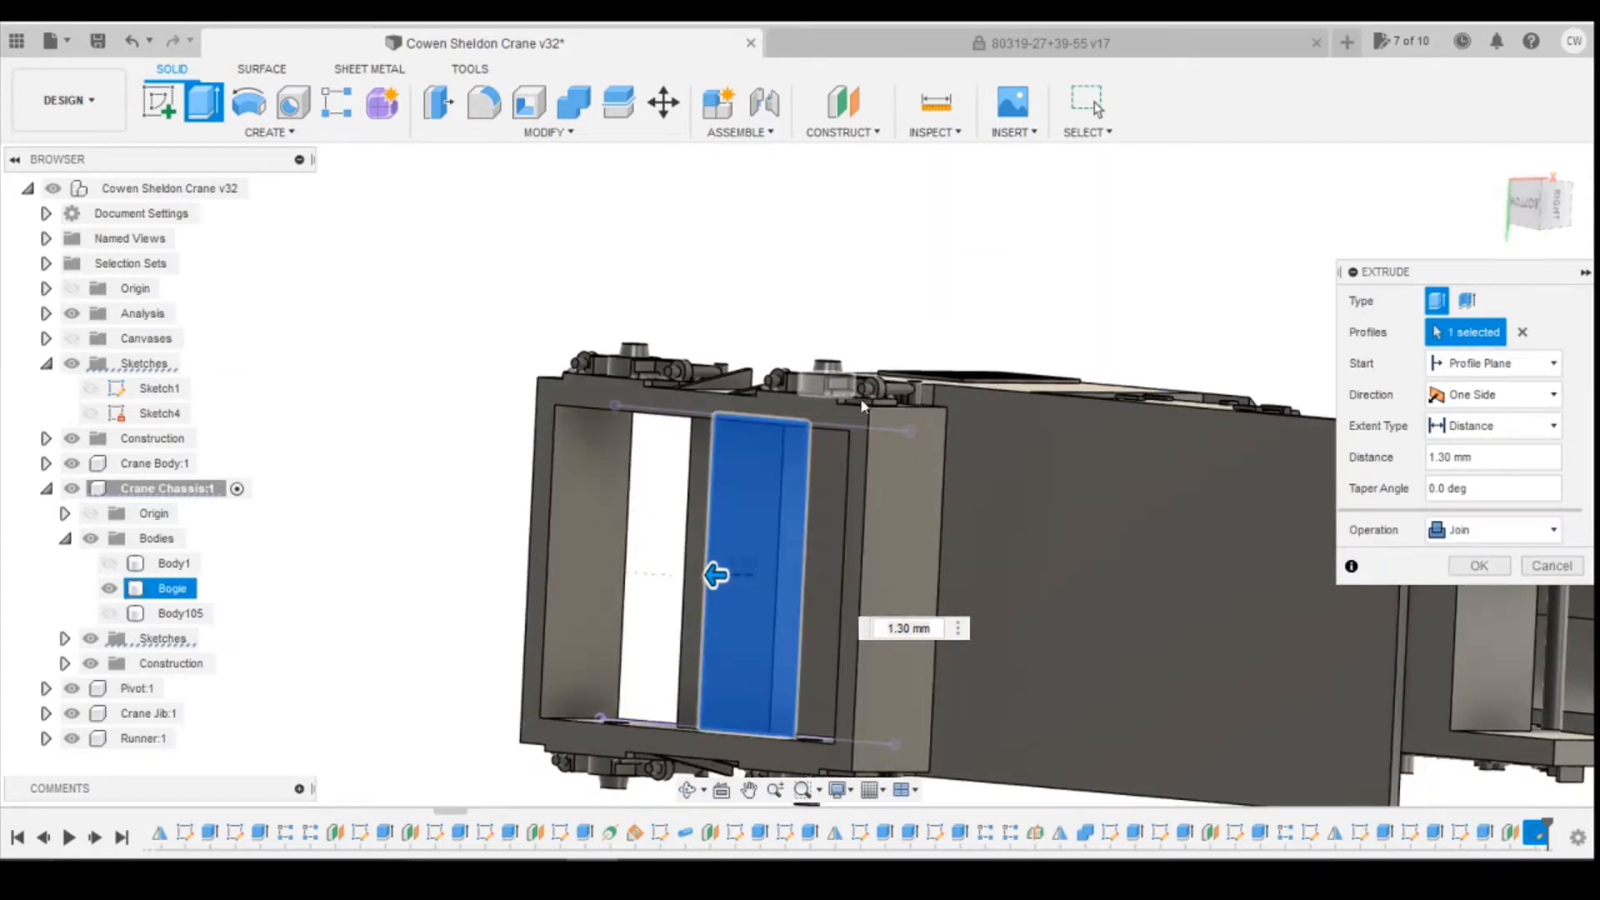
click(1479, 566)
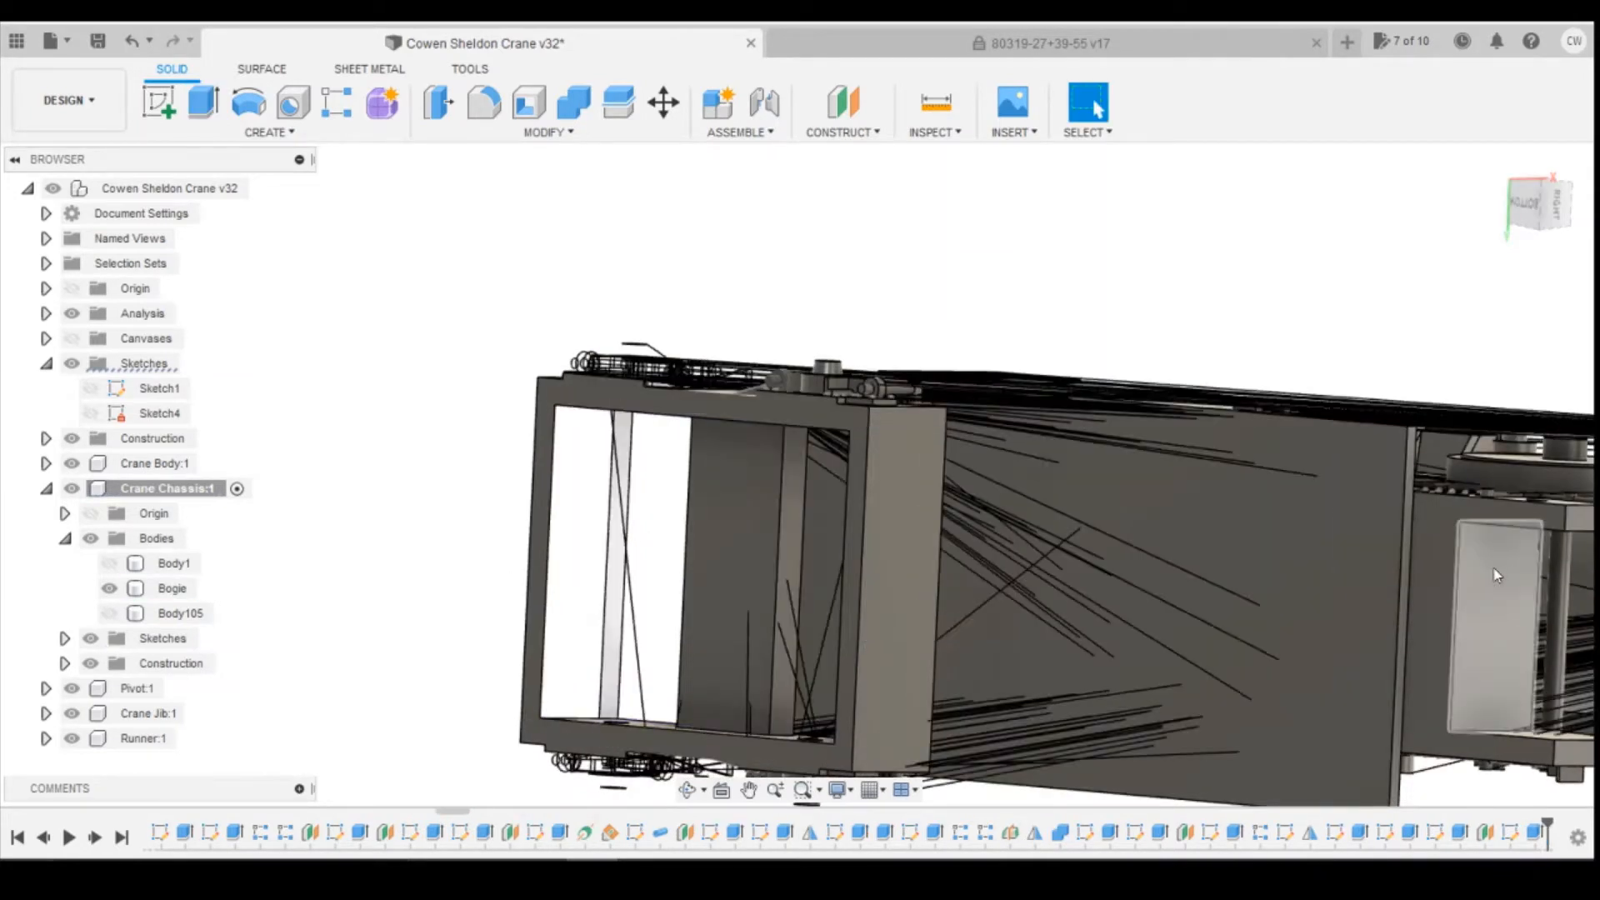
Step: Step the design history back and forward once, and examine the cross-member in the bogie frame from several sides
scroll(1089, 598, down, 5)
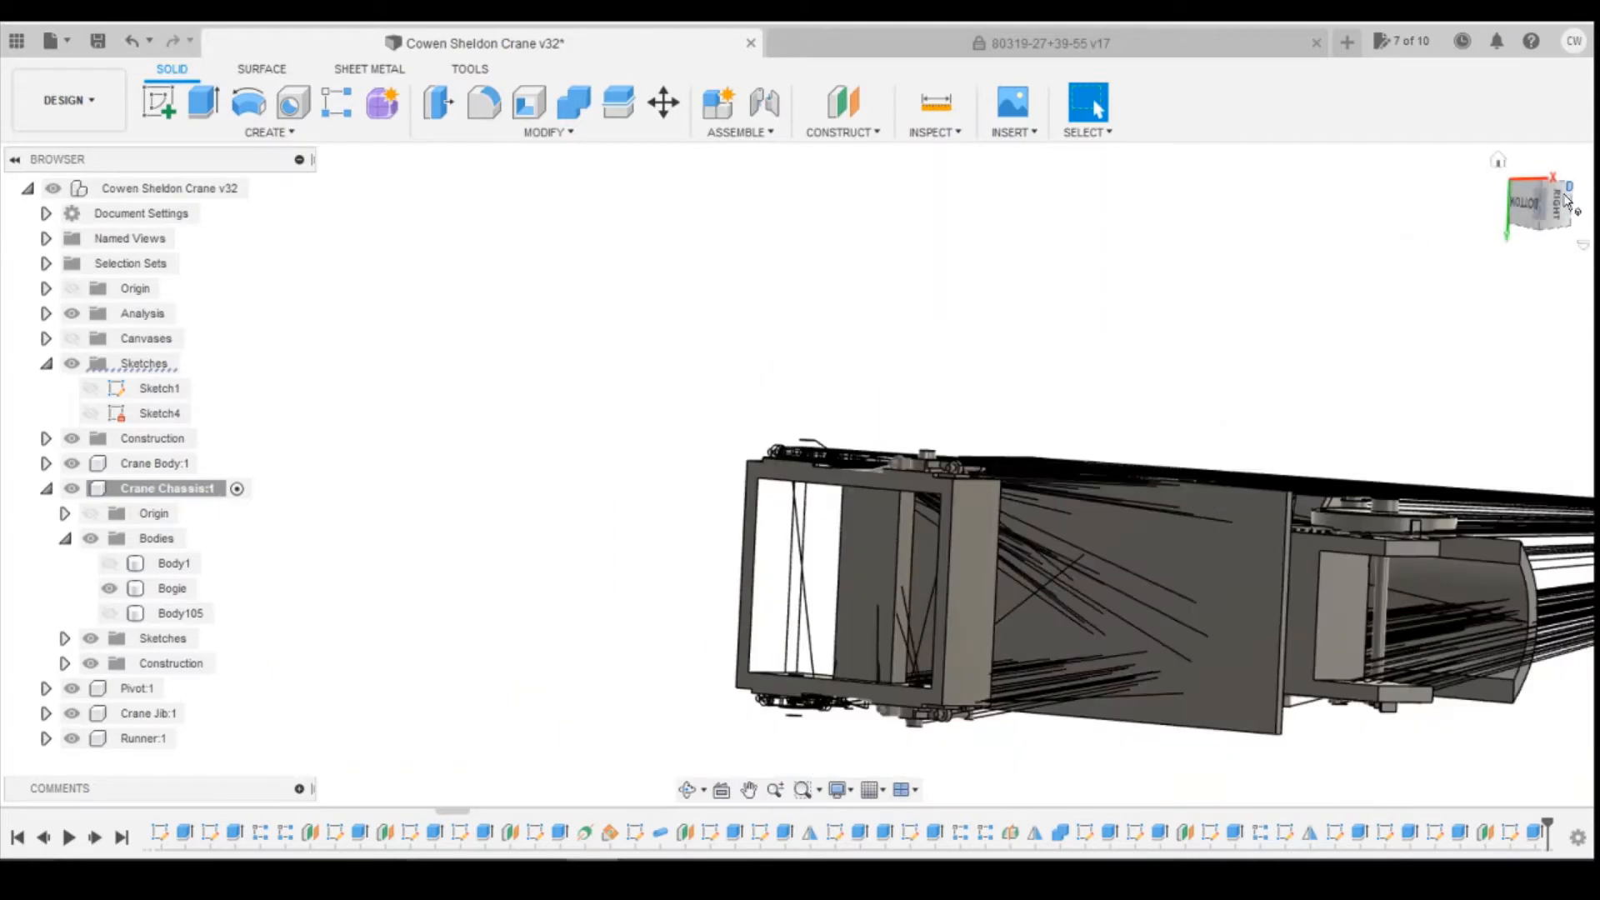
mouse_move(1524, 220)
mouse_down()
mouse_move(1544, 210)
mouse_move(1513, 241)
mouse_up()
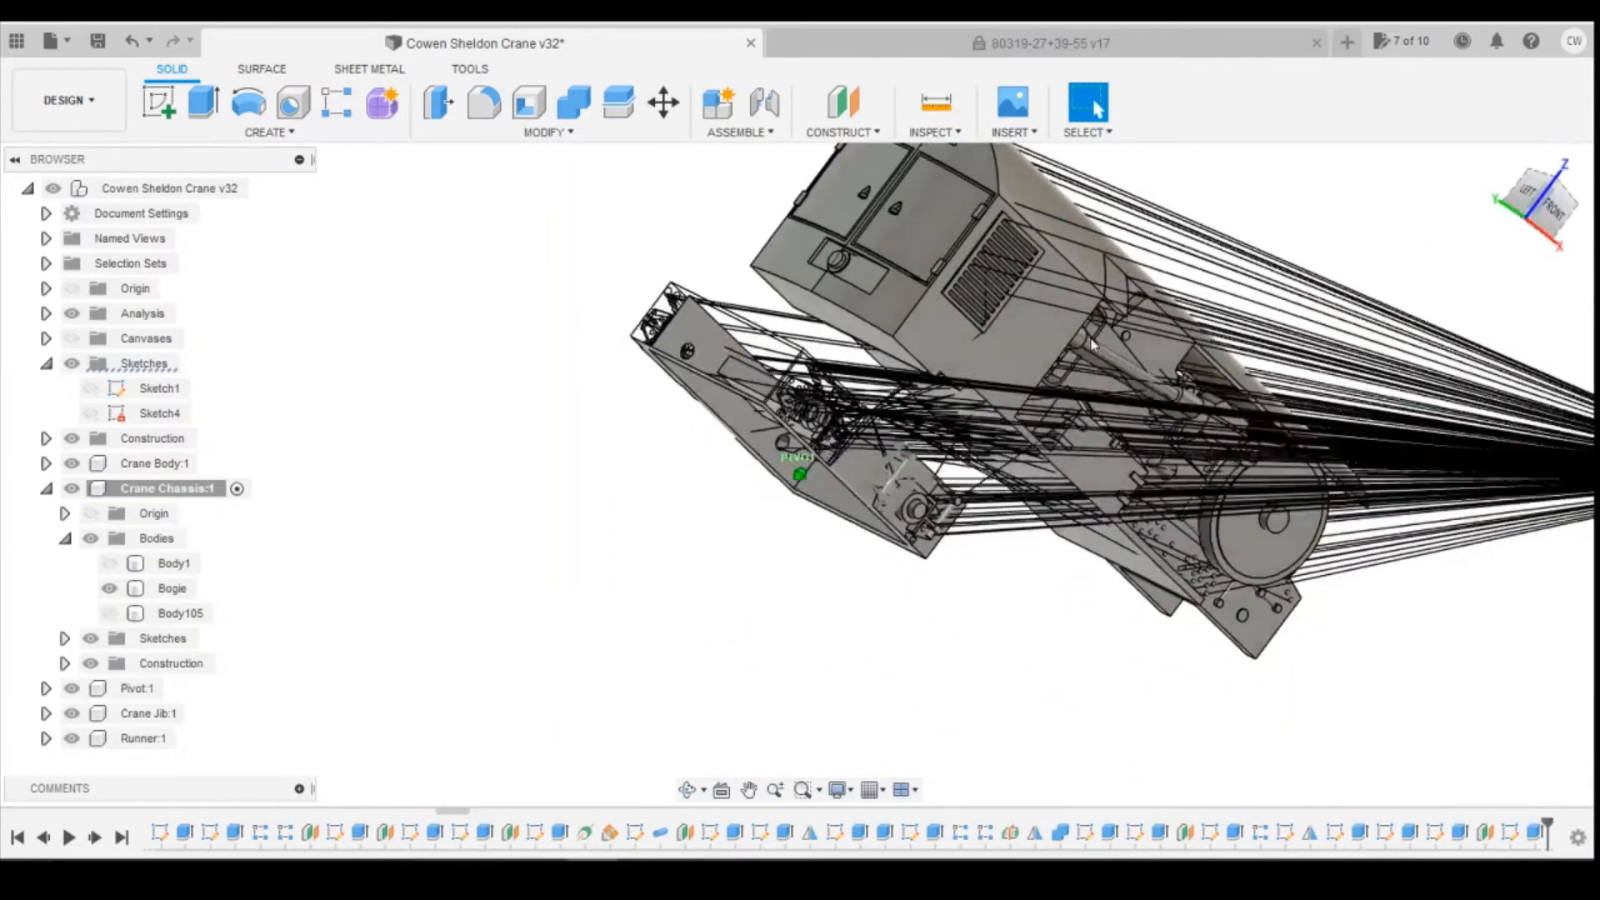
click(43, 839)
click(98, 838)
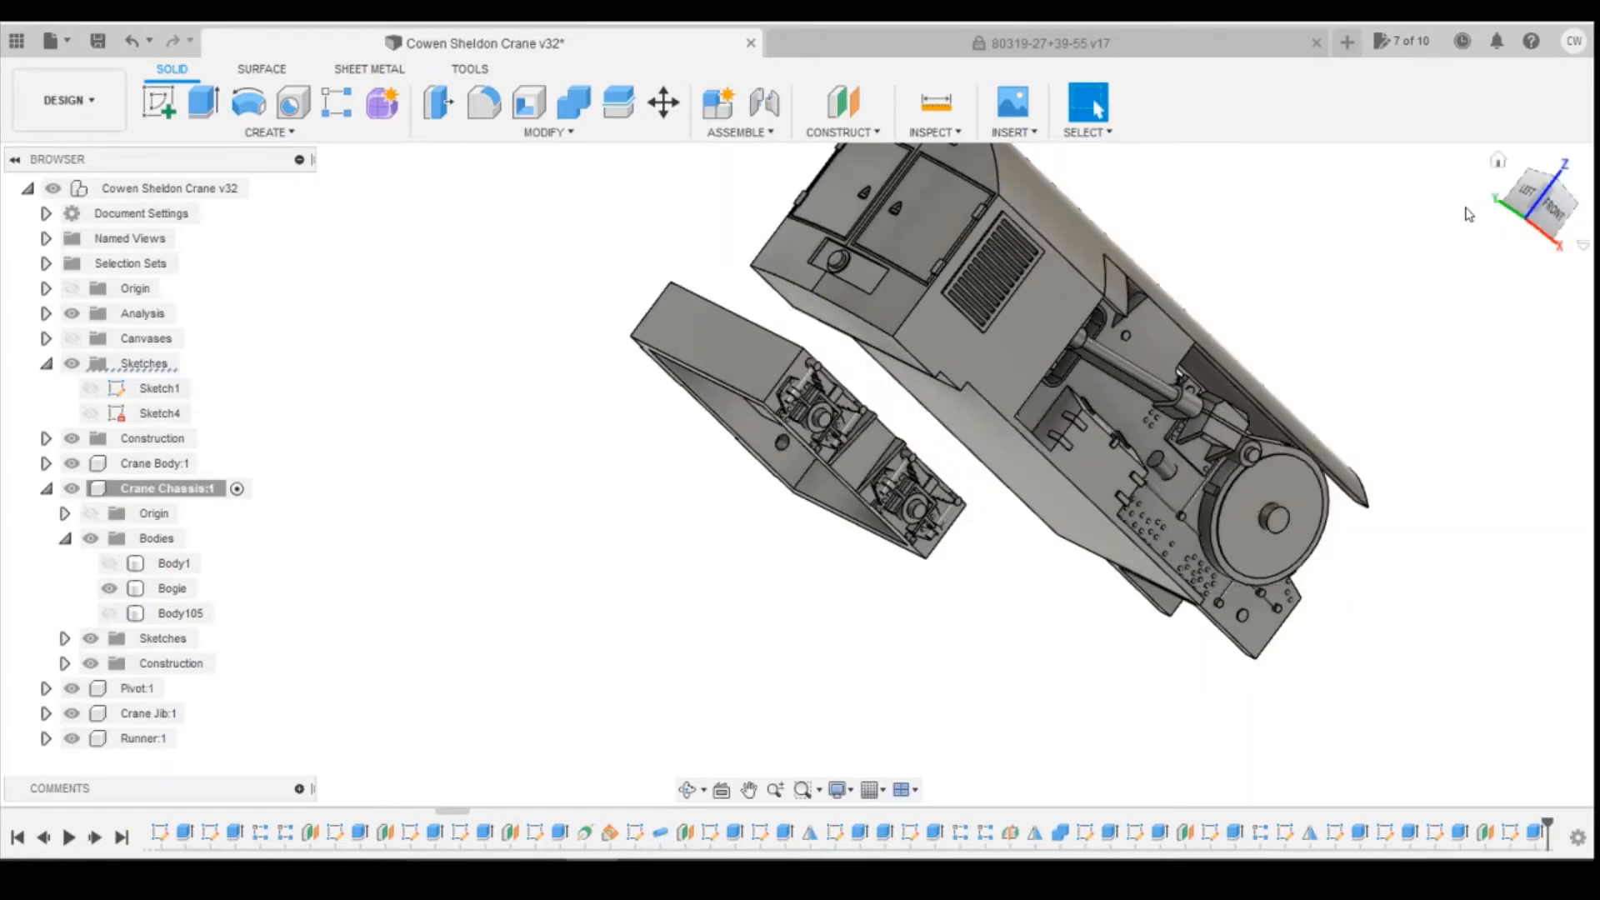
mouse_move(1538, 227)
mouse_down()
mouse_move(1521, 179)
mouse_move(1475, 229)
mouse_move(1534, 233)
mouse_move(1555, 204)
mouse_move(1538, 192)
mouse_move(1521, 235)
mouse_move(1525, 207)
mouse_up()
mouse_move(800, 475)
shift+middle_down()
mouse_move(792, 367)
mouse_move(750, 333)
mouse_move(805, 341)
mouse_move(829, 367)
shift+middle_up()
drag(1551, 257, 1544, 247)
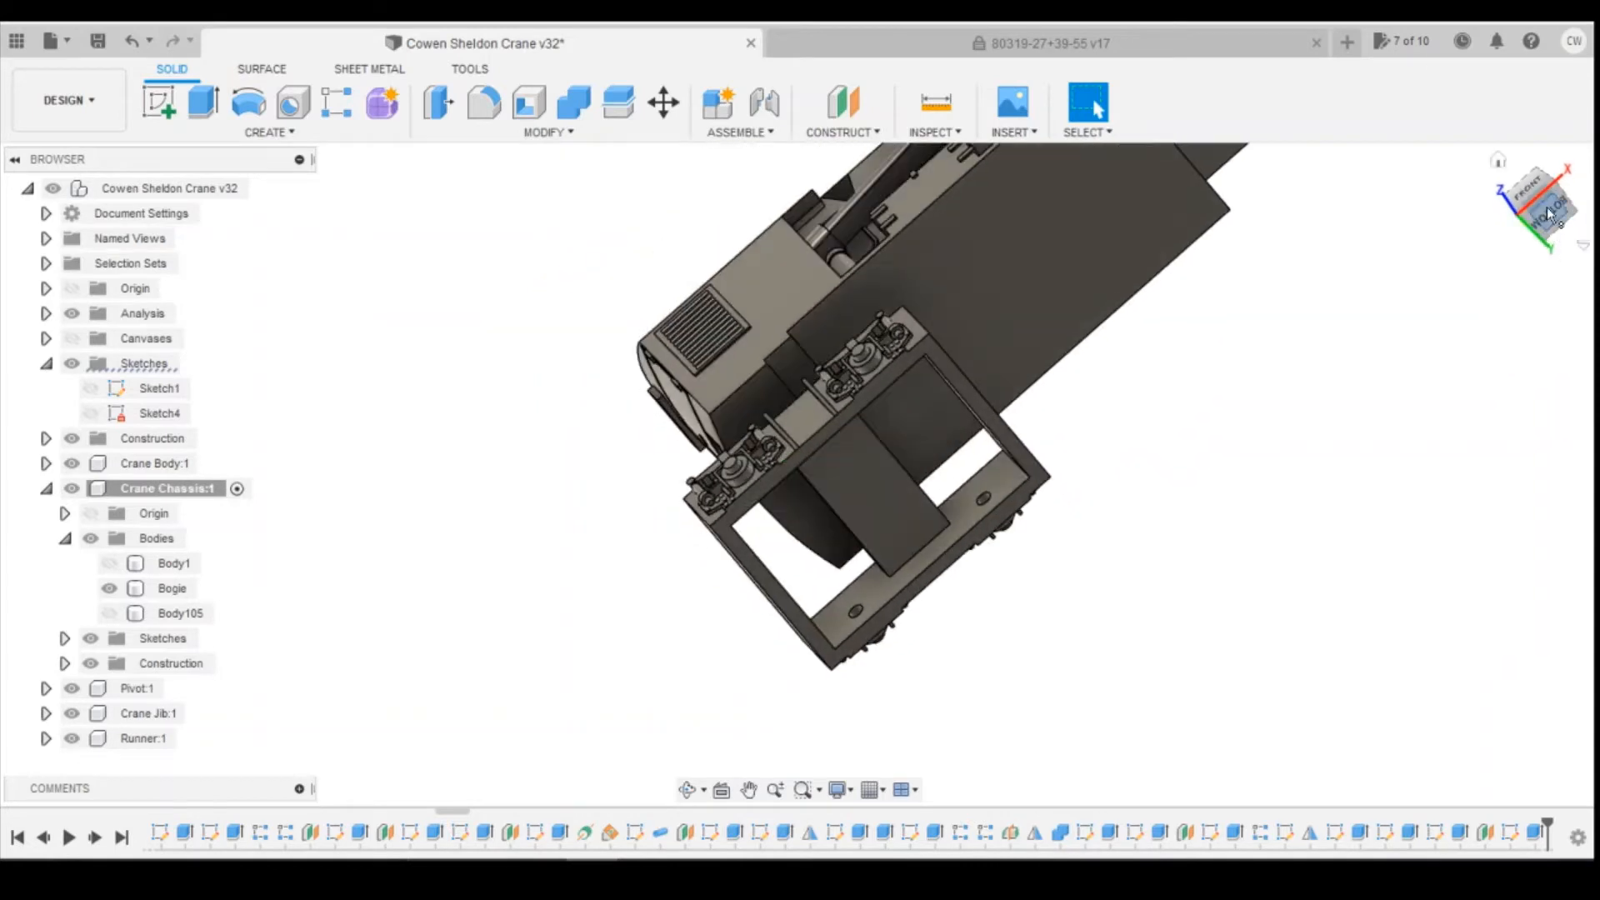
click(1550, 215)
click(1499, 160)
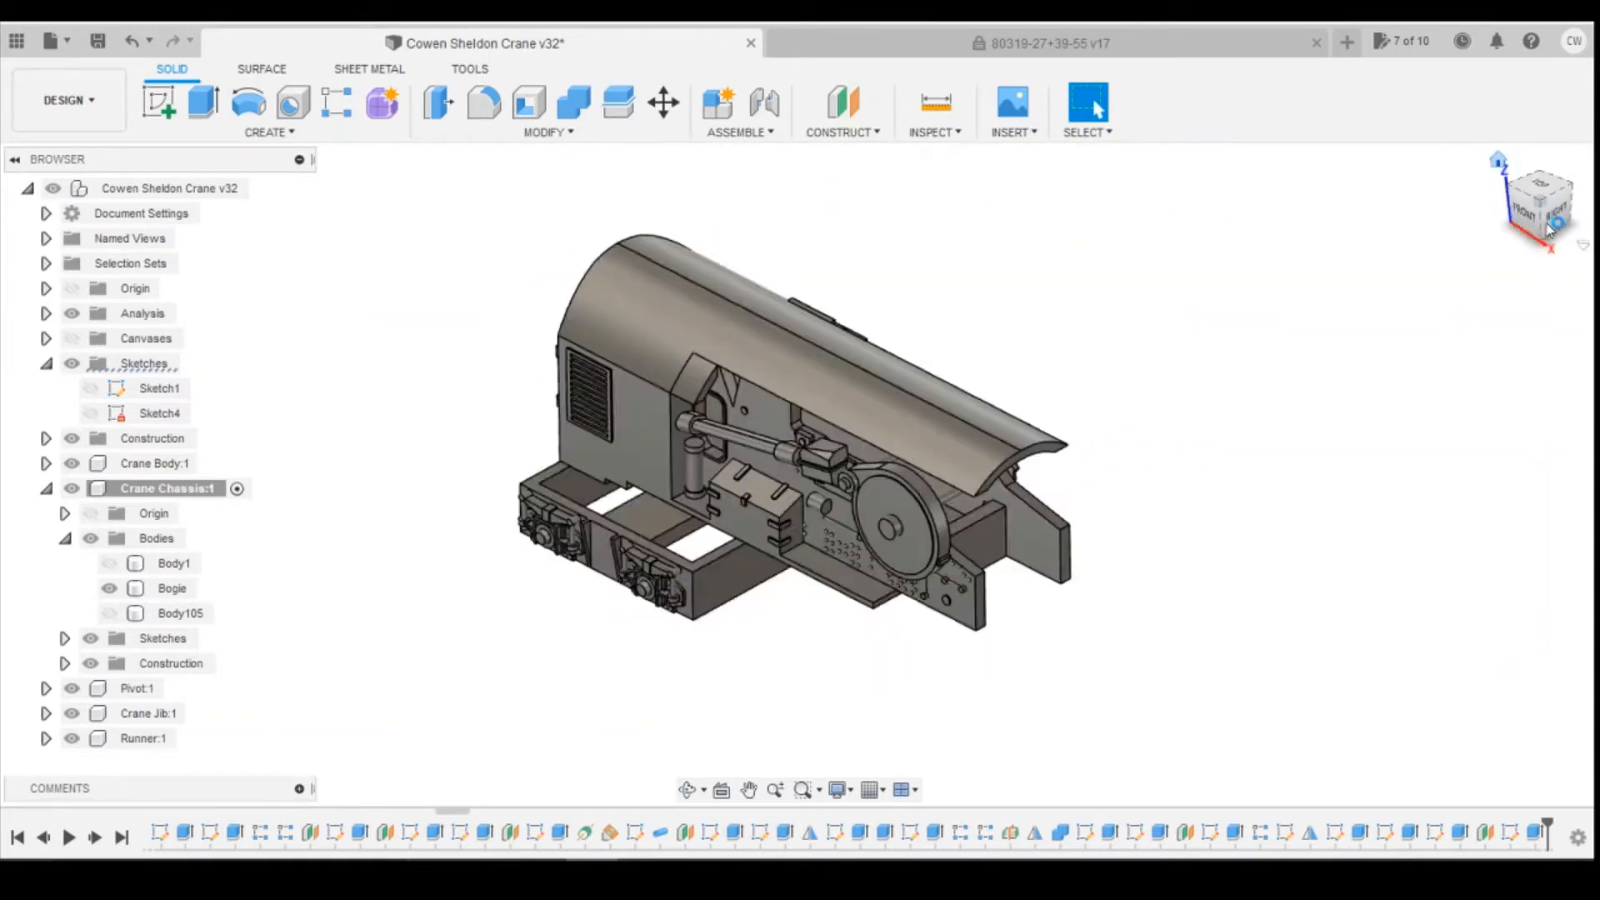
drag(1544, 233, 1585, 159)
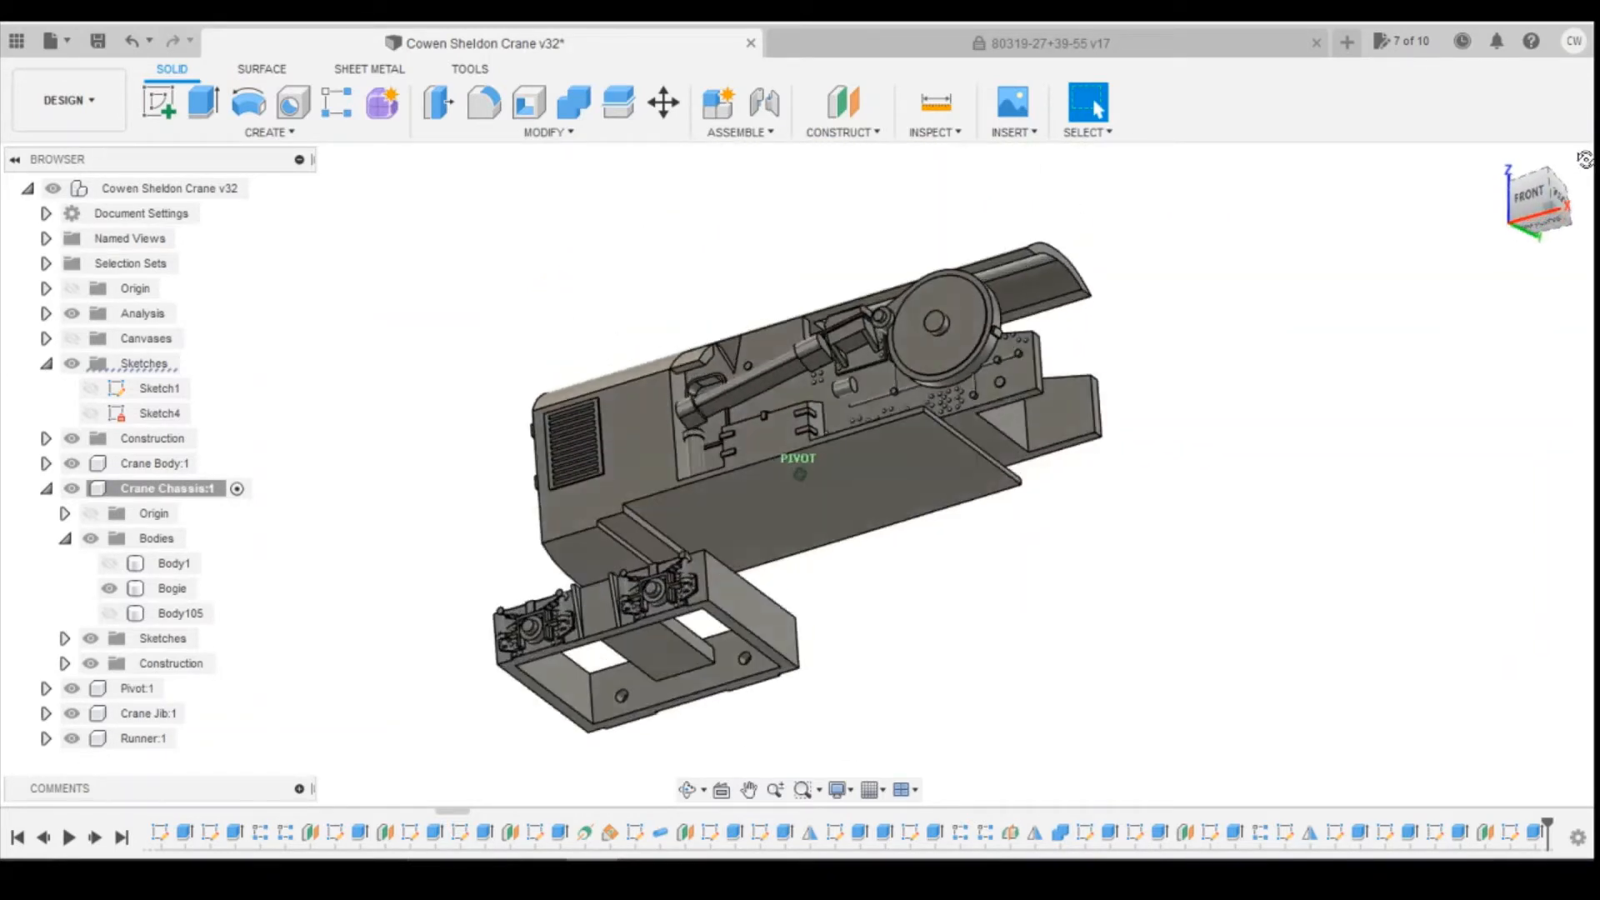
click(1540, 223)
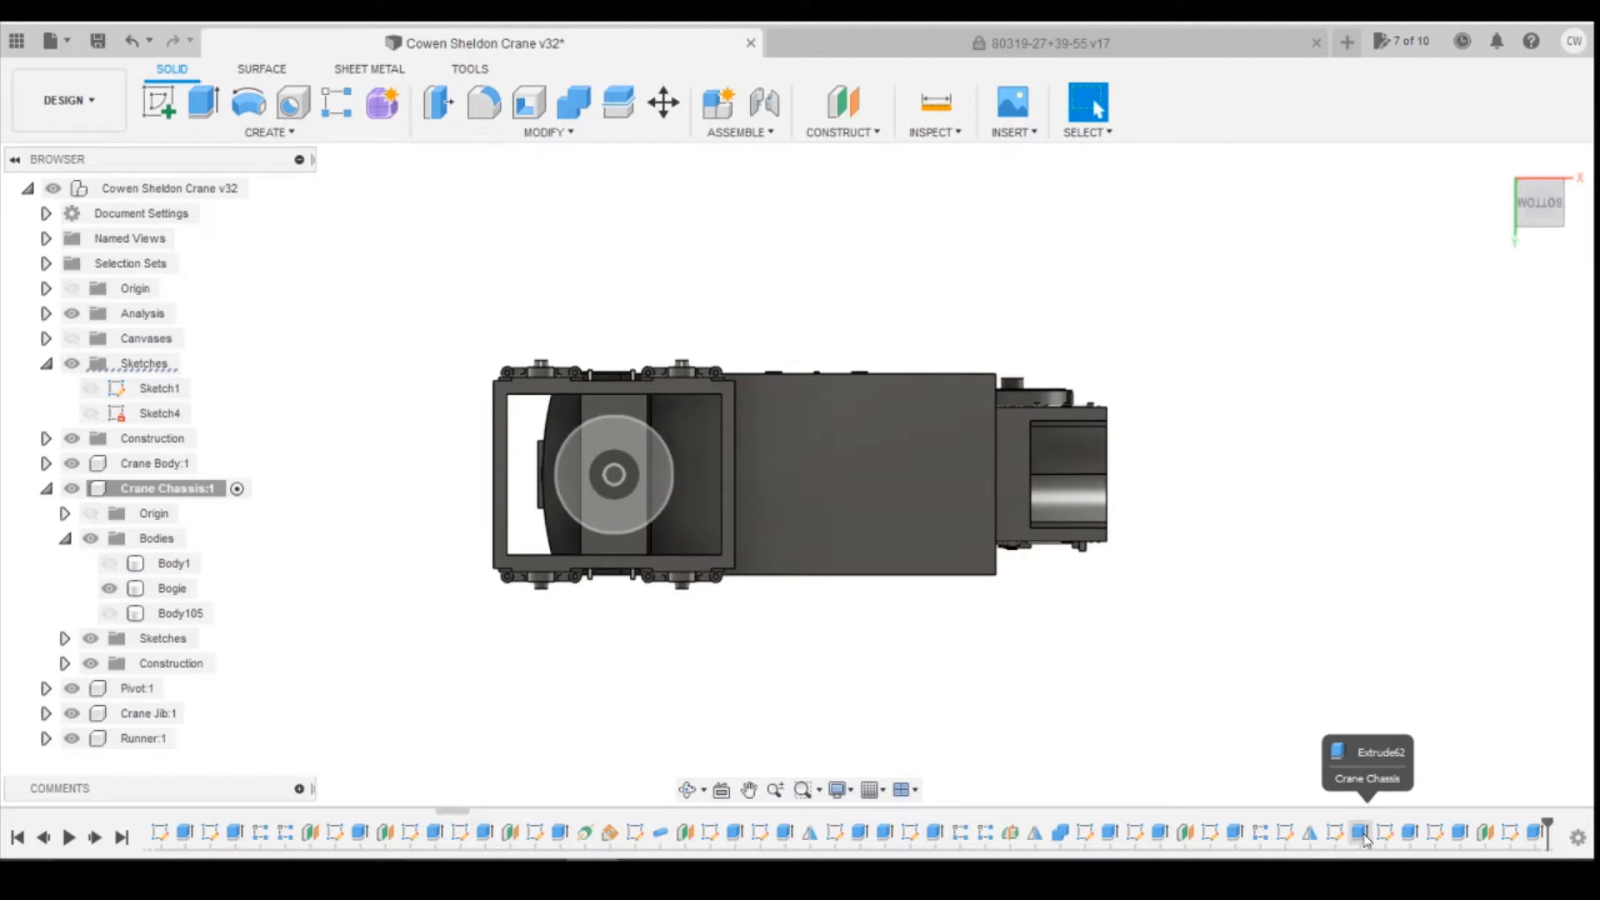
Step: Try to change the large pivot disc's extrusion operation to Join while the chassis body is hidden
right_click(1360, 832)
click(1422, 622)
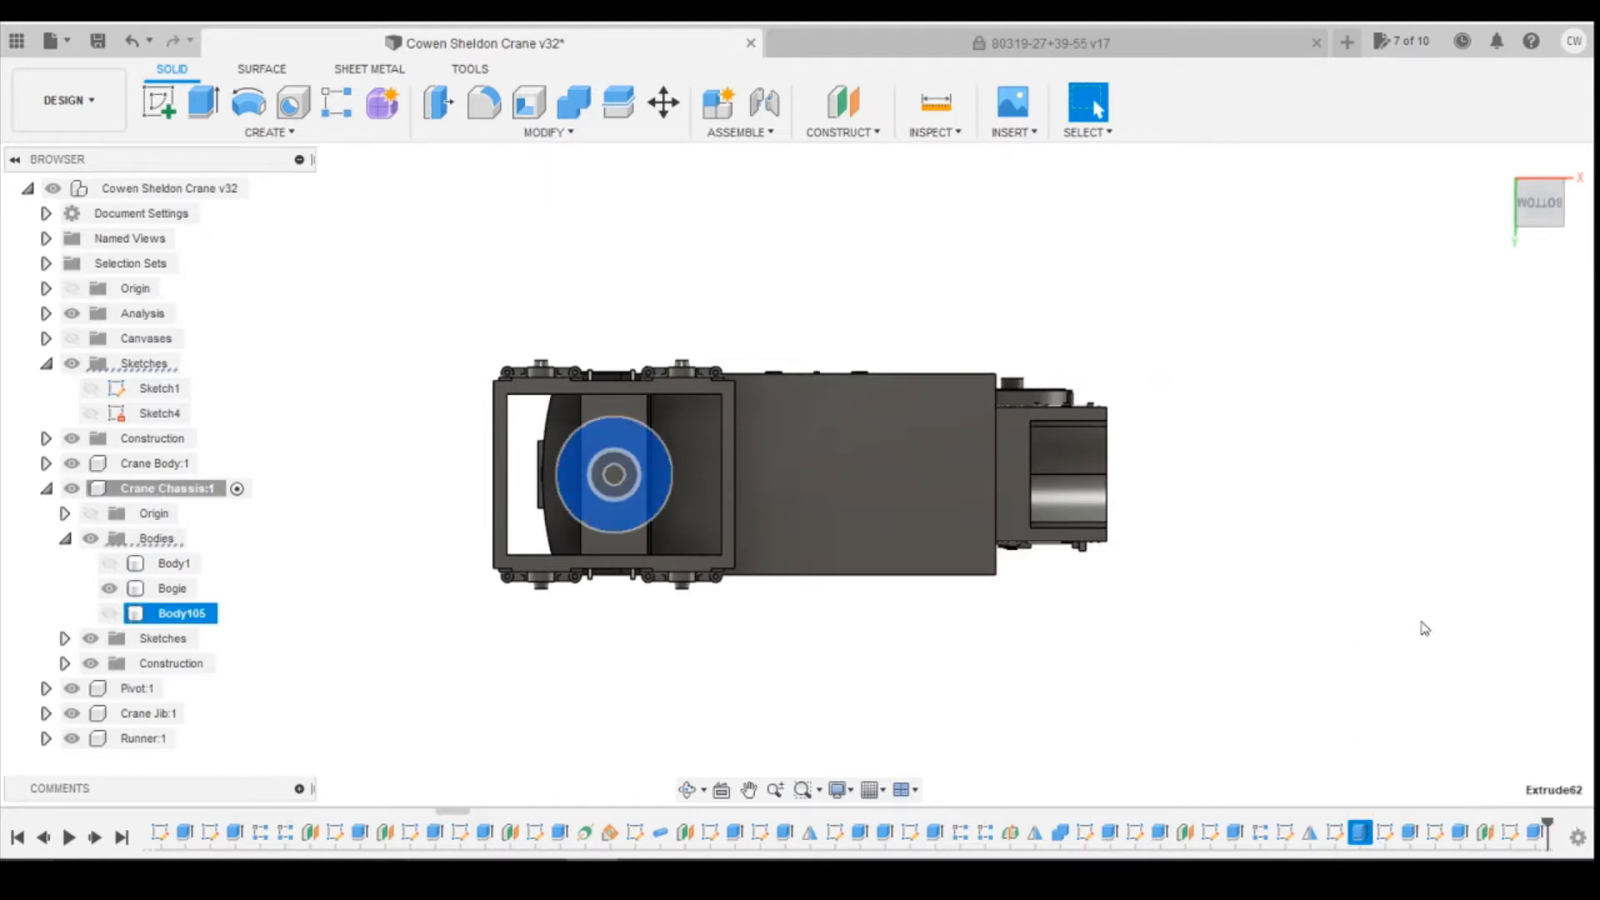
click(1492, 530)
click(1454, 552)
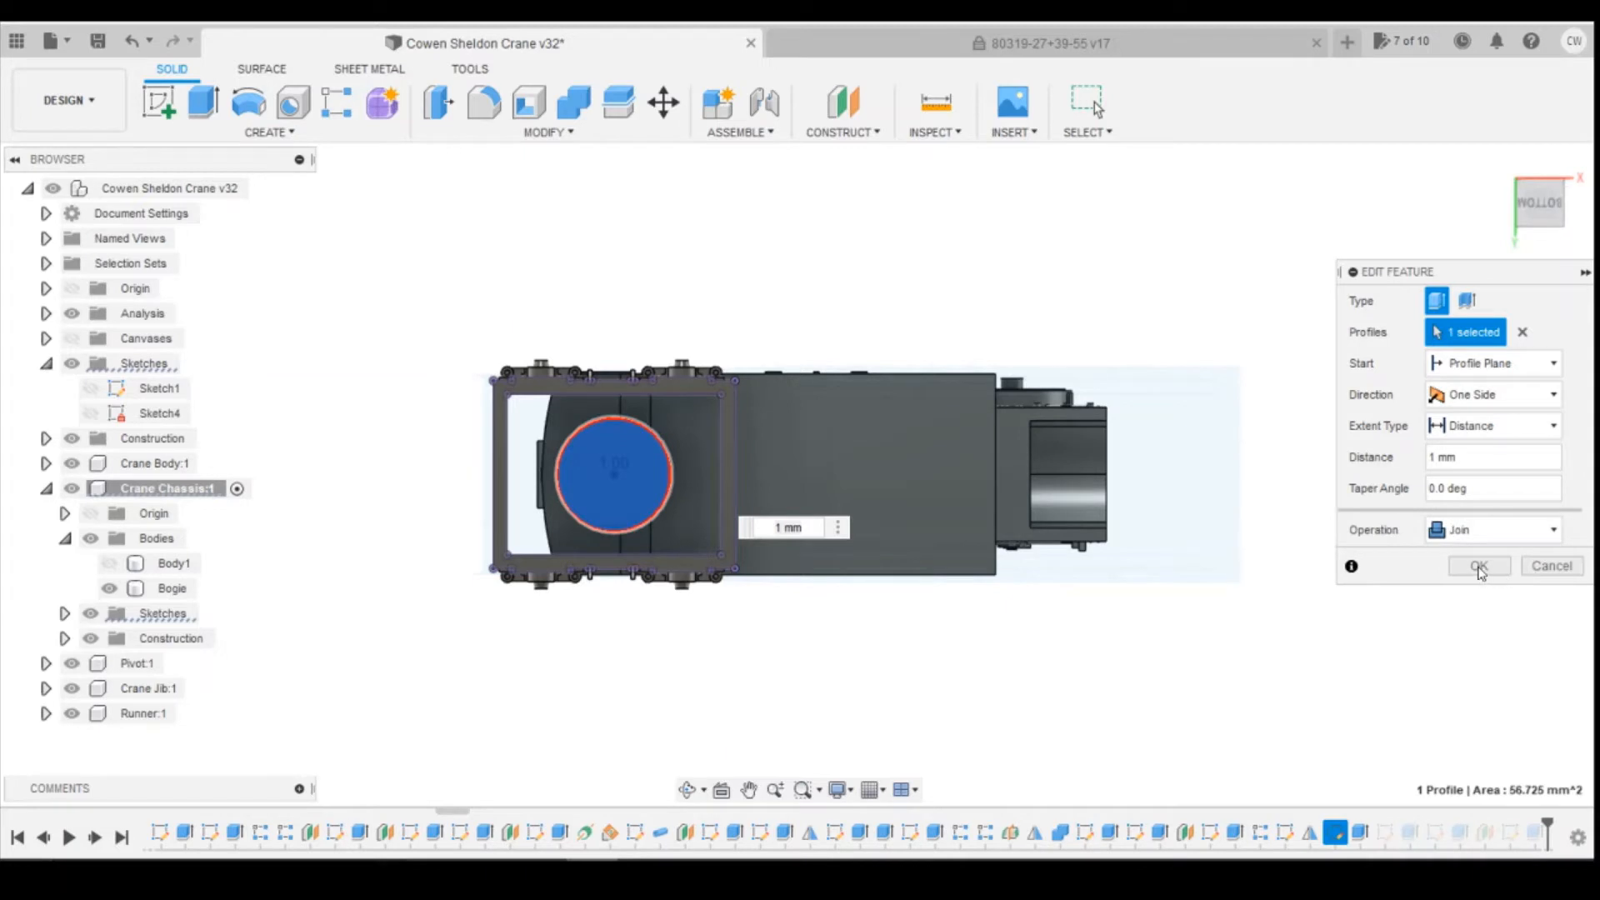
click(1479, 567)
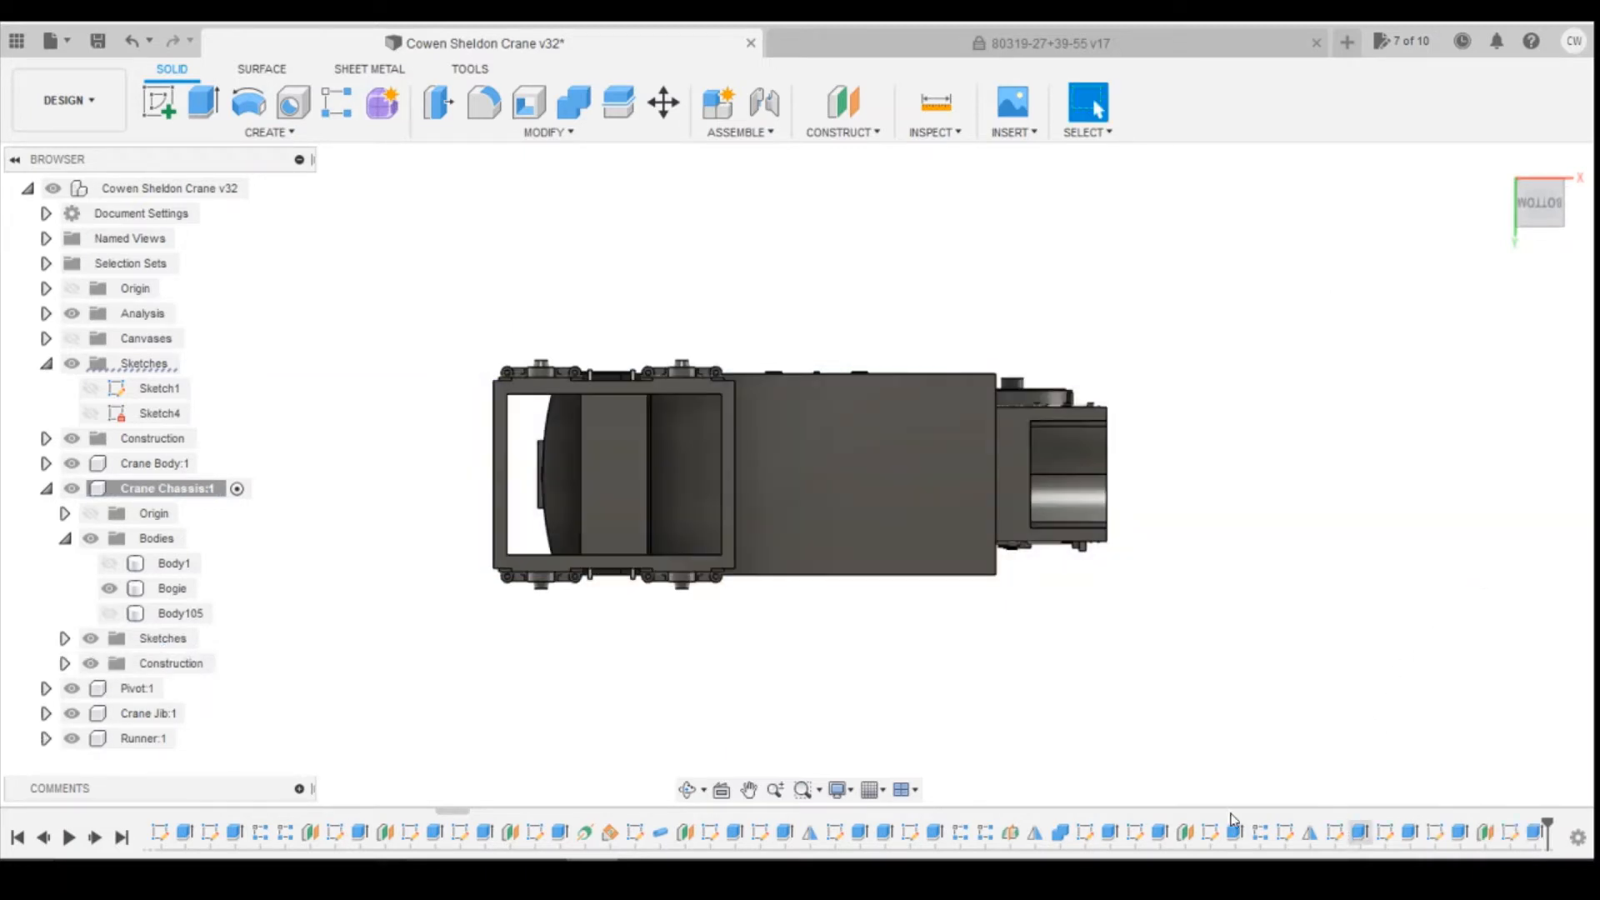
Step: Hide the Bogie body and show Body1 and Body105, checking which part Body105 is
click(109, 589)
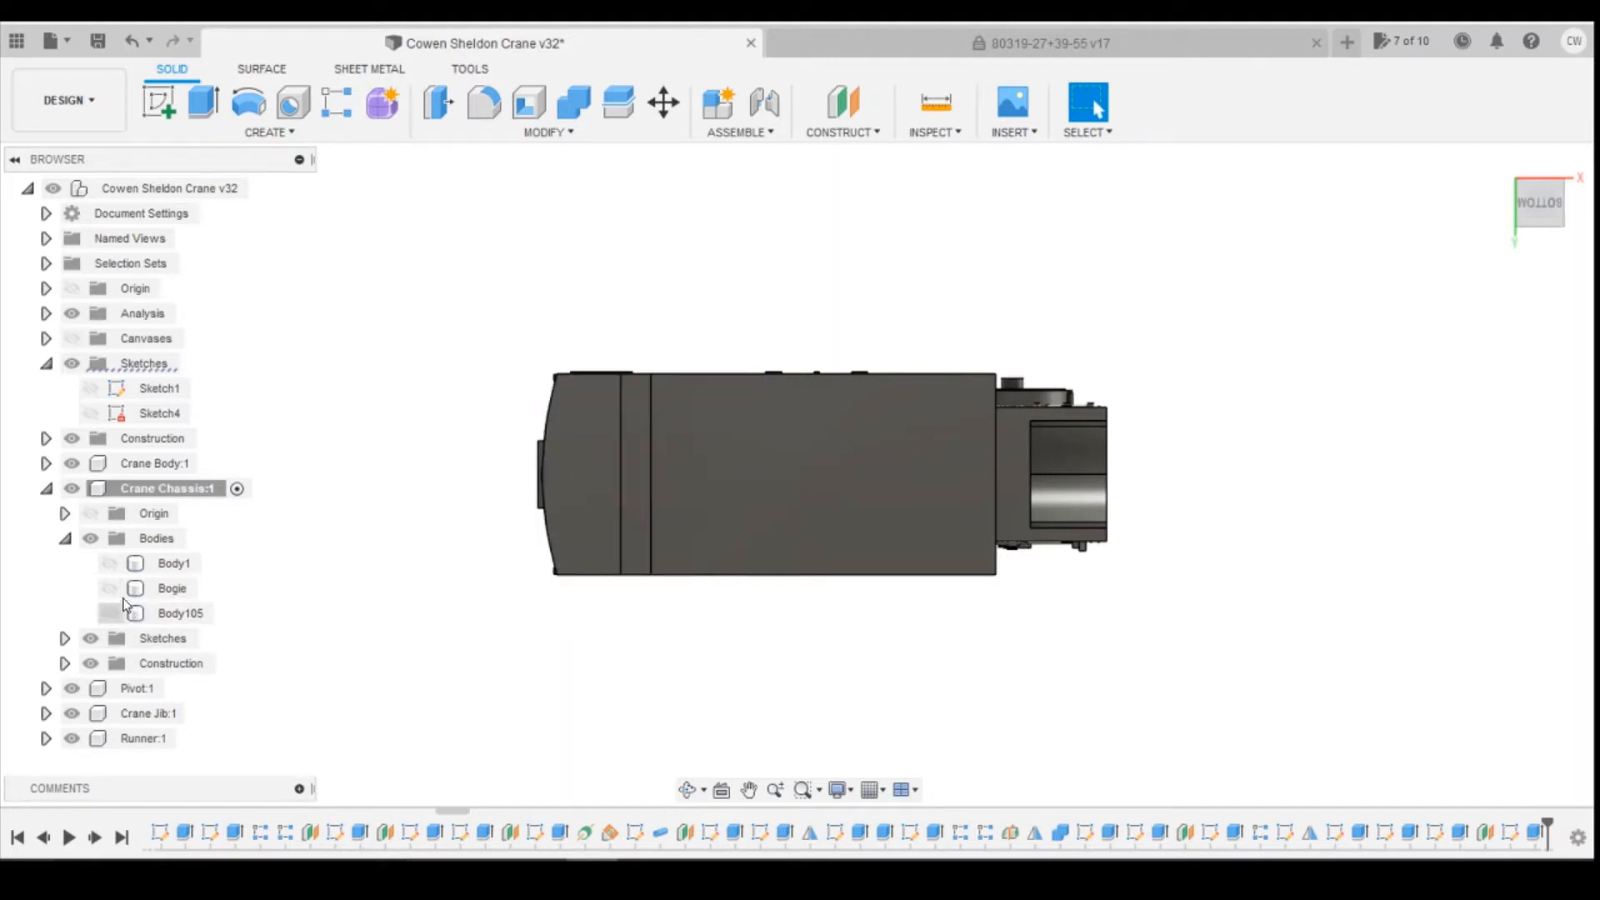
click(109, 564)
click(109, 614)
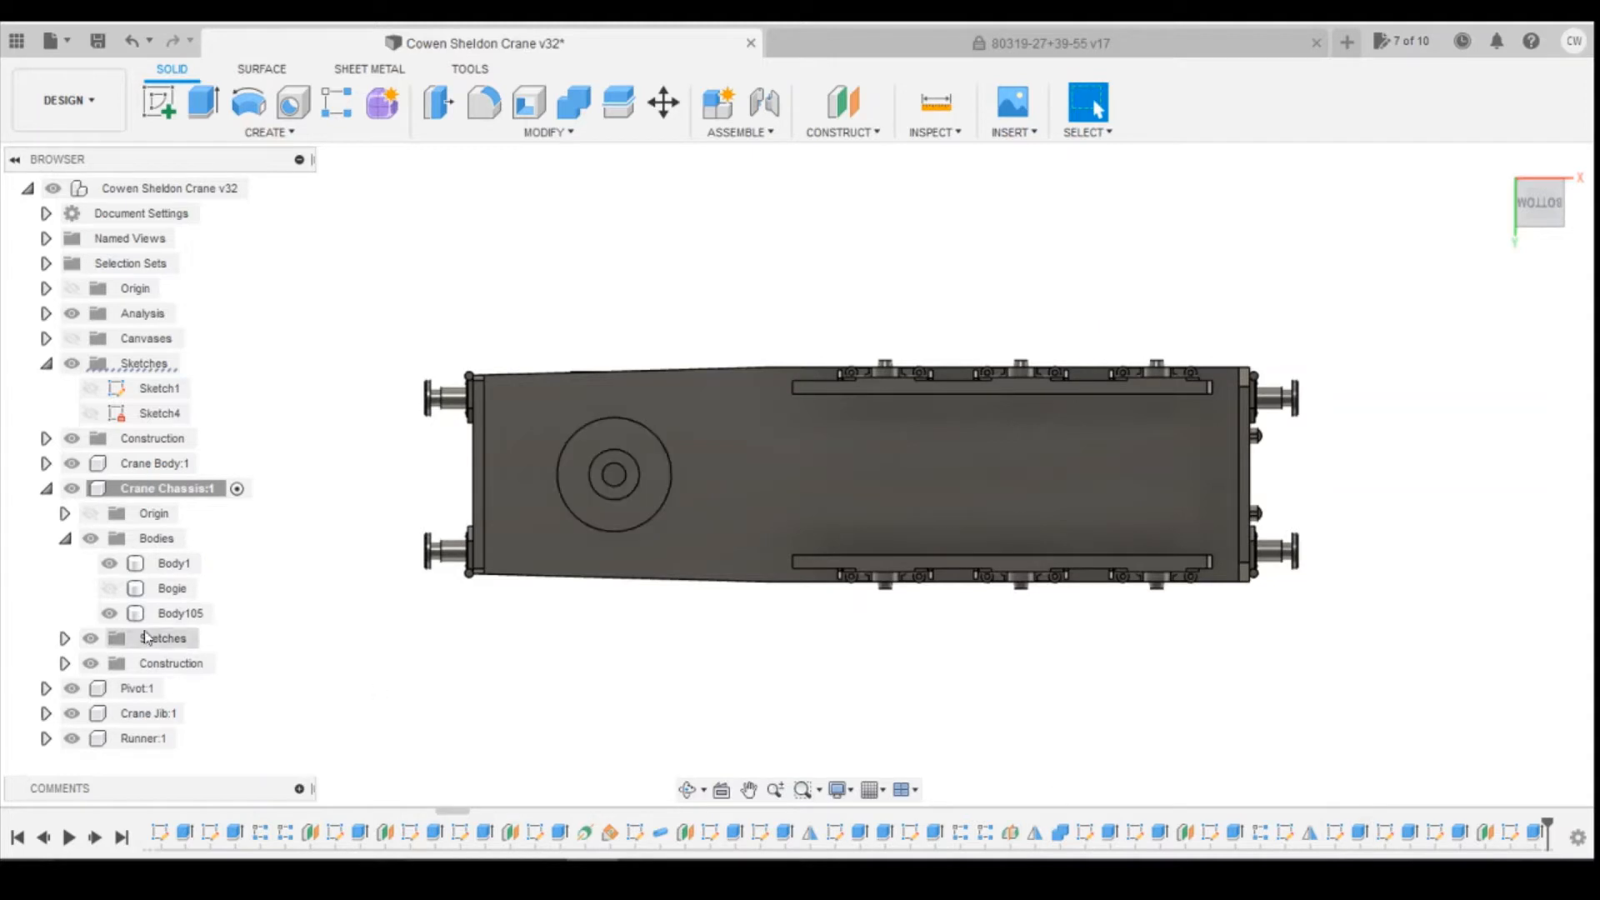
click(110, 614)
click(109, 614)
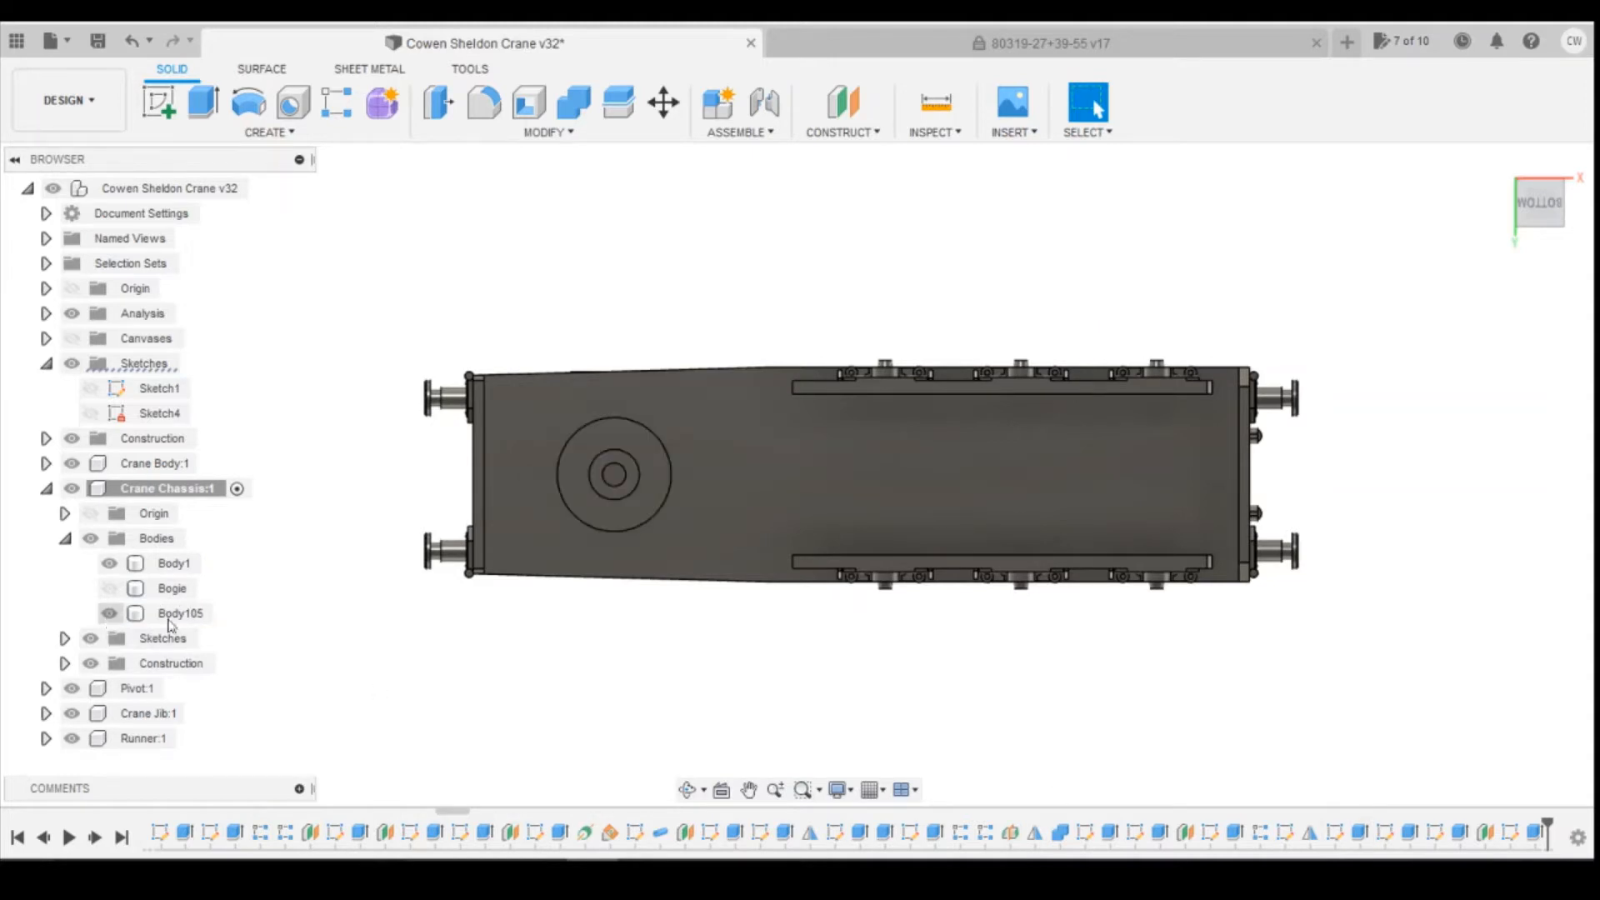
Step: Change the large pivot disc's extrusion operation from New Body to Join with the chassis body visible
right_click(1359, 830)
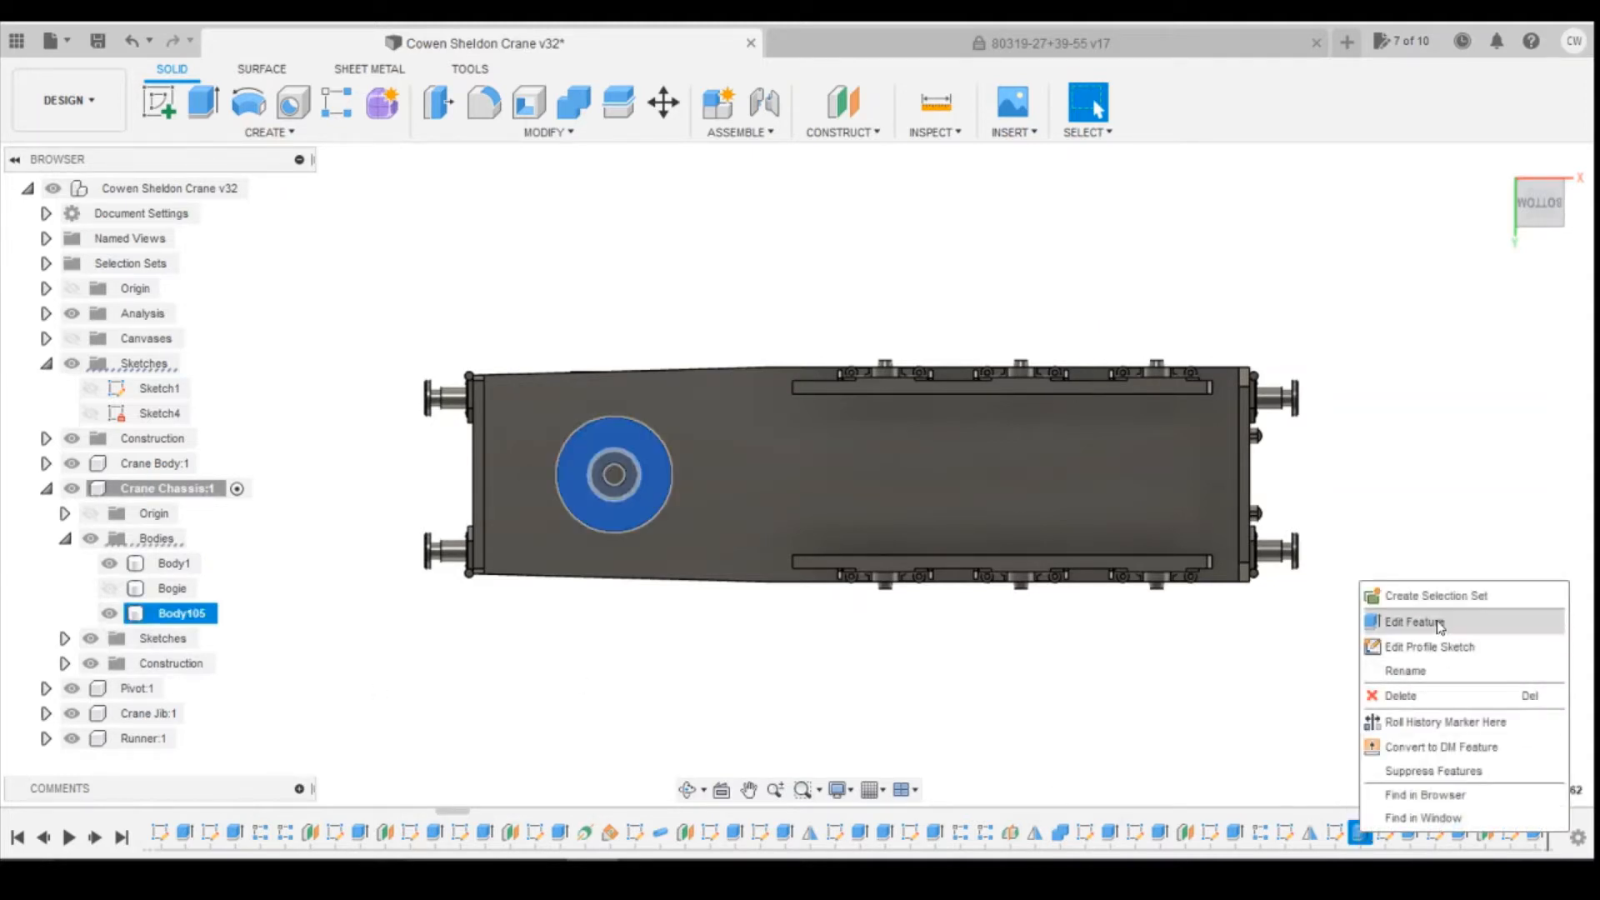
click(1440, 625)
click(1492, 530)
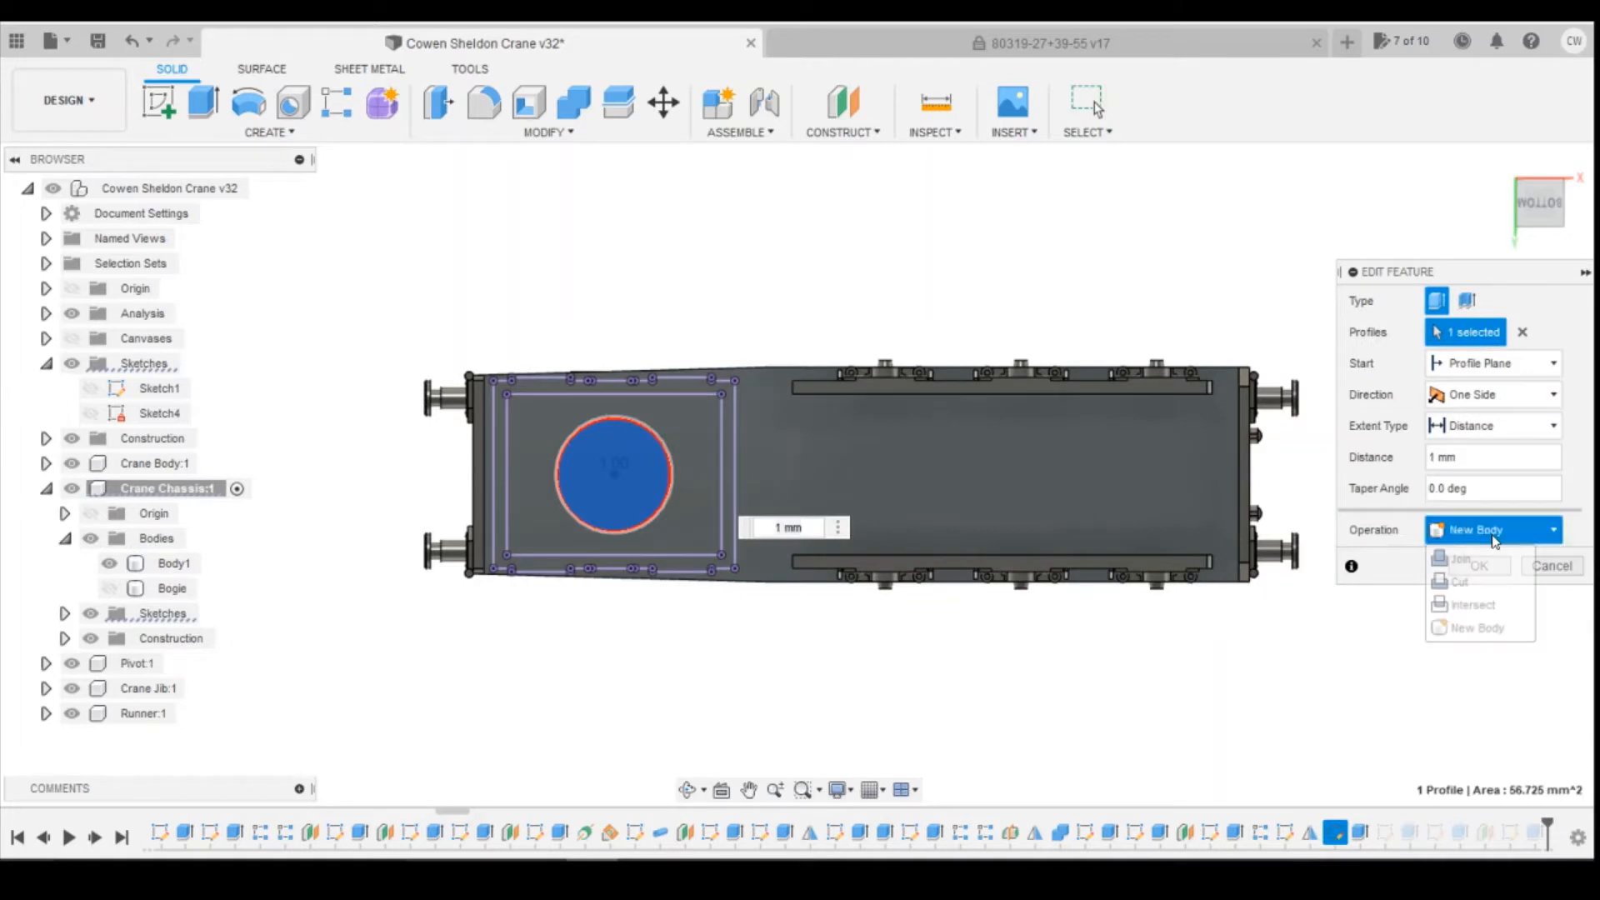
click(1477, 560)
click(1479, 567)
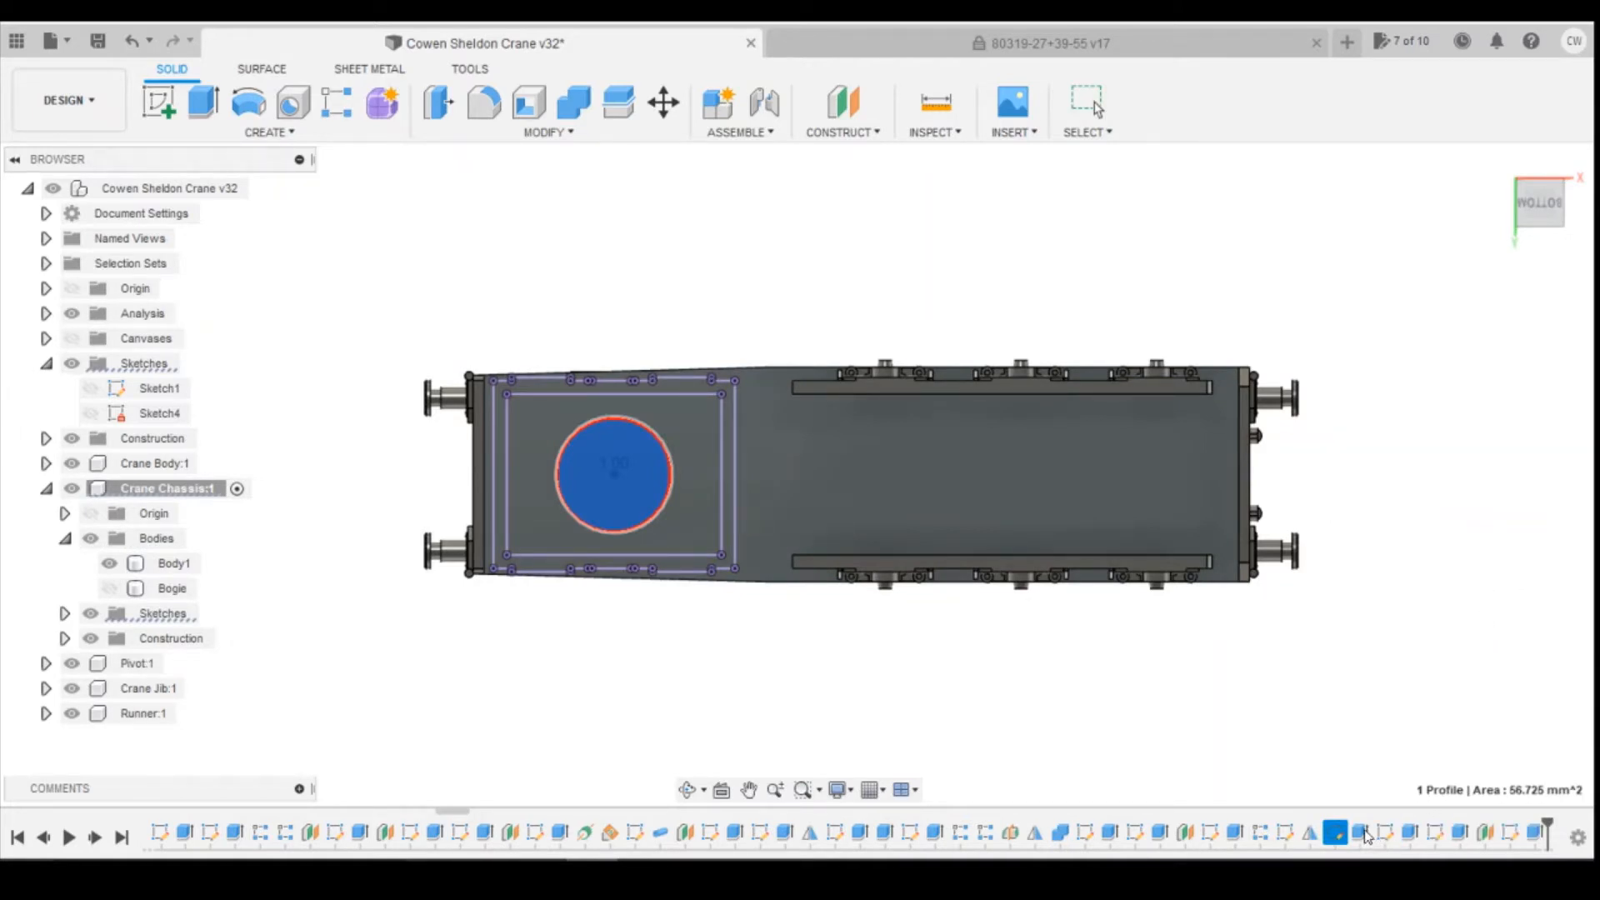
key(Escape)
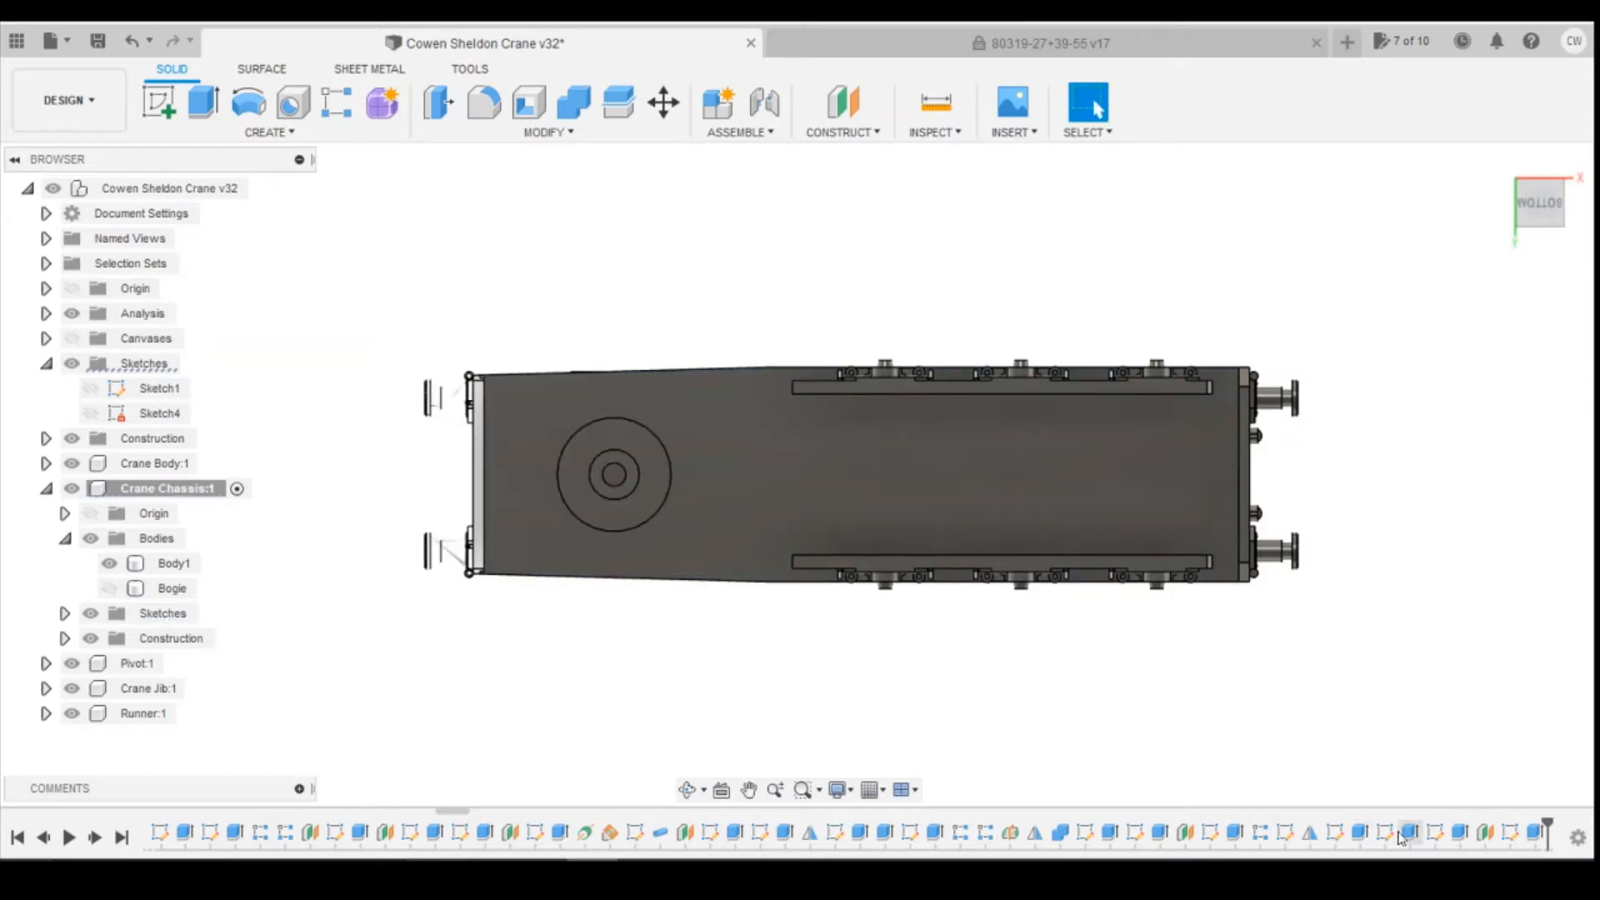
Step: Toggle Body1 off and on to check the disc's join, and show the Bogie body over the pivot
click(110, 566)
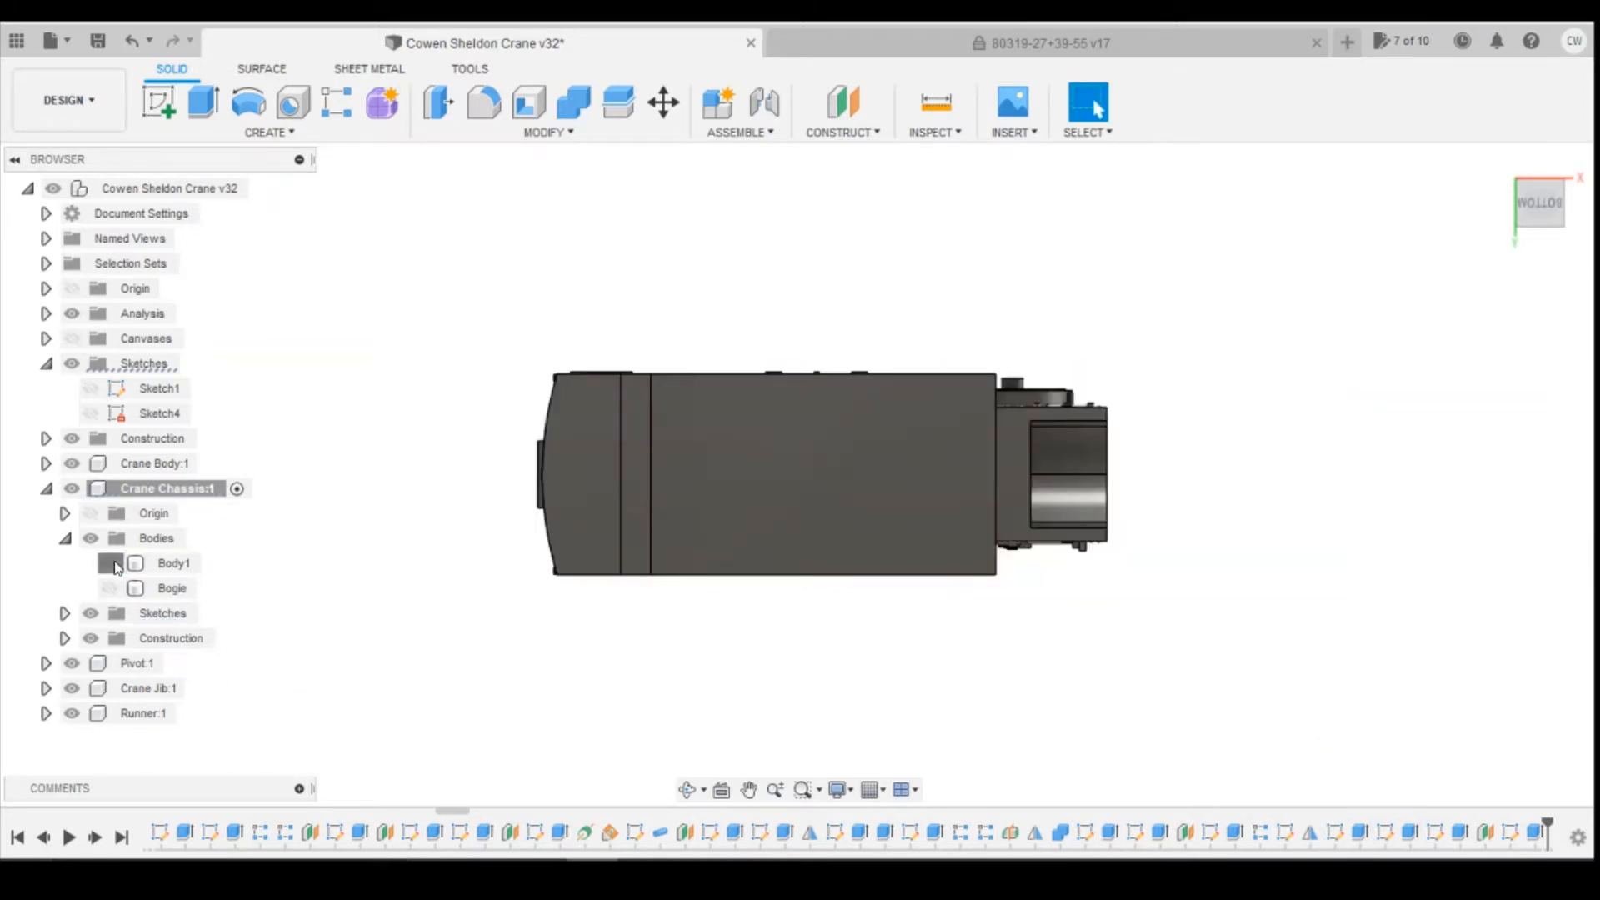
click(110, 565)
click(1556, 215)
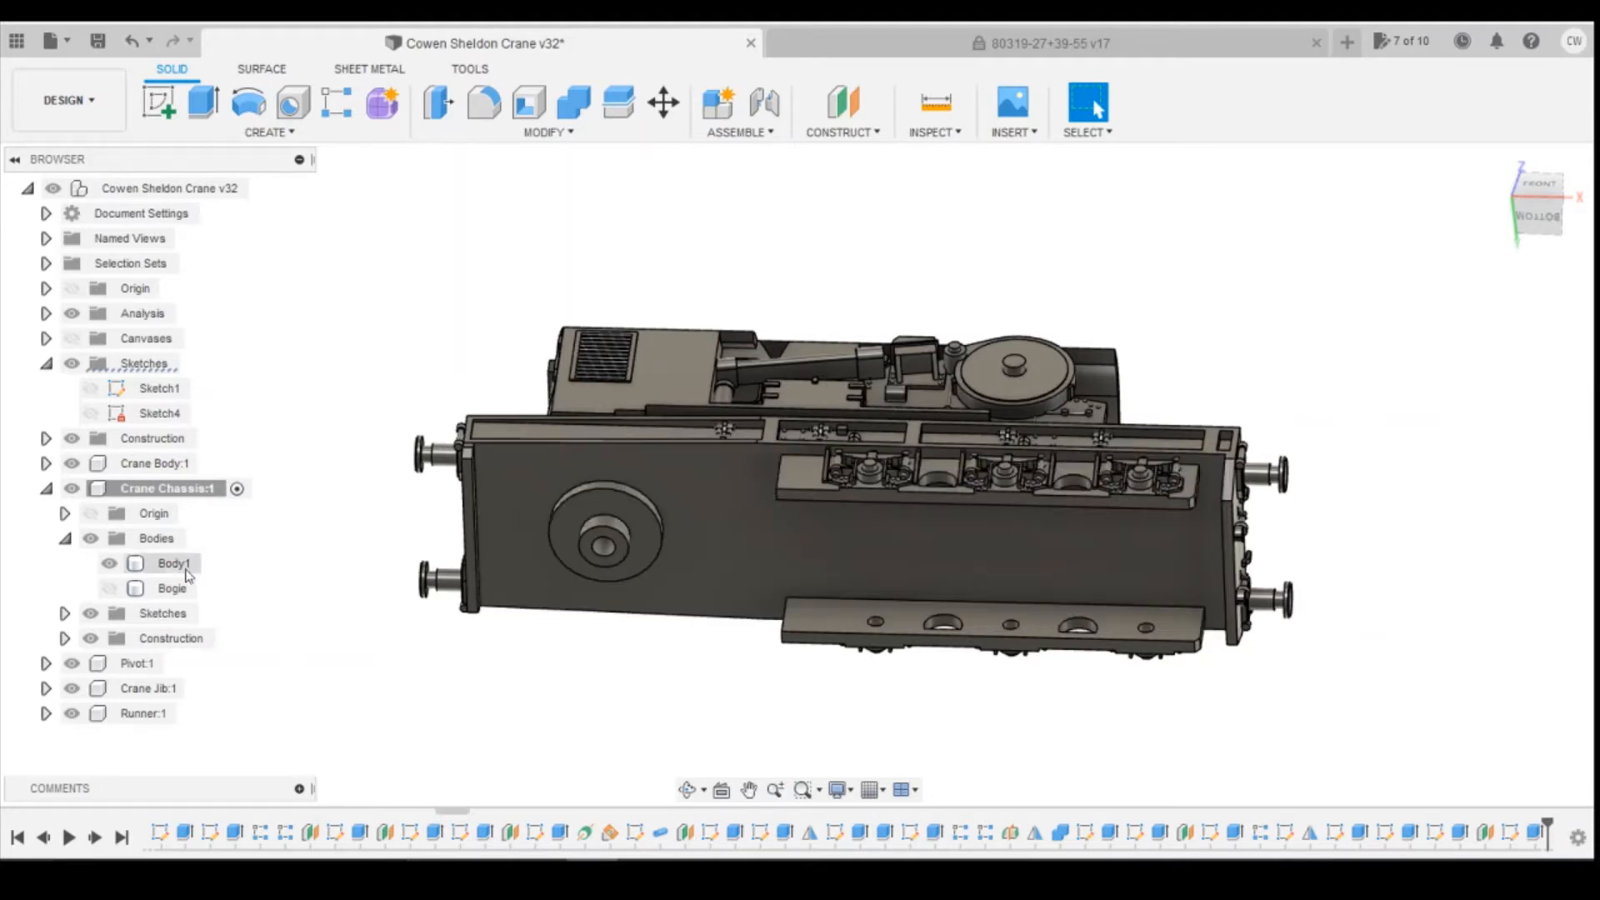
click(110, 589)
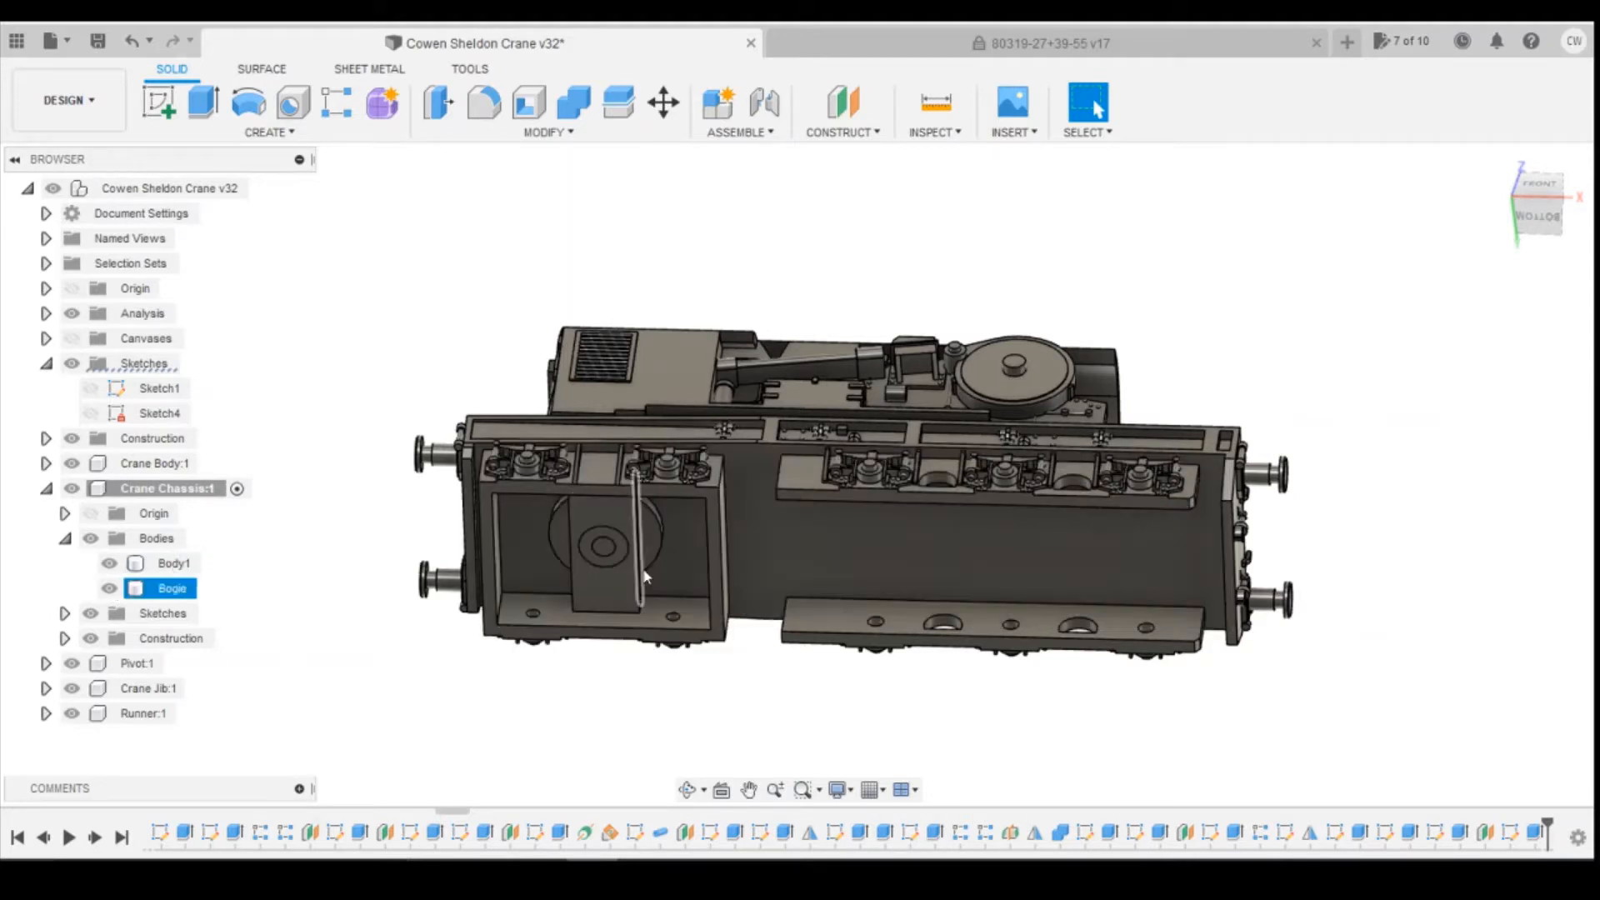
click(1535, 219)
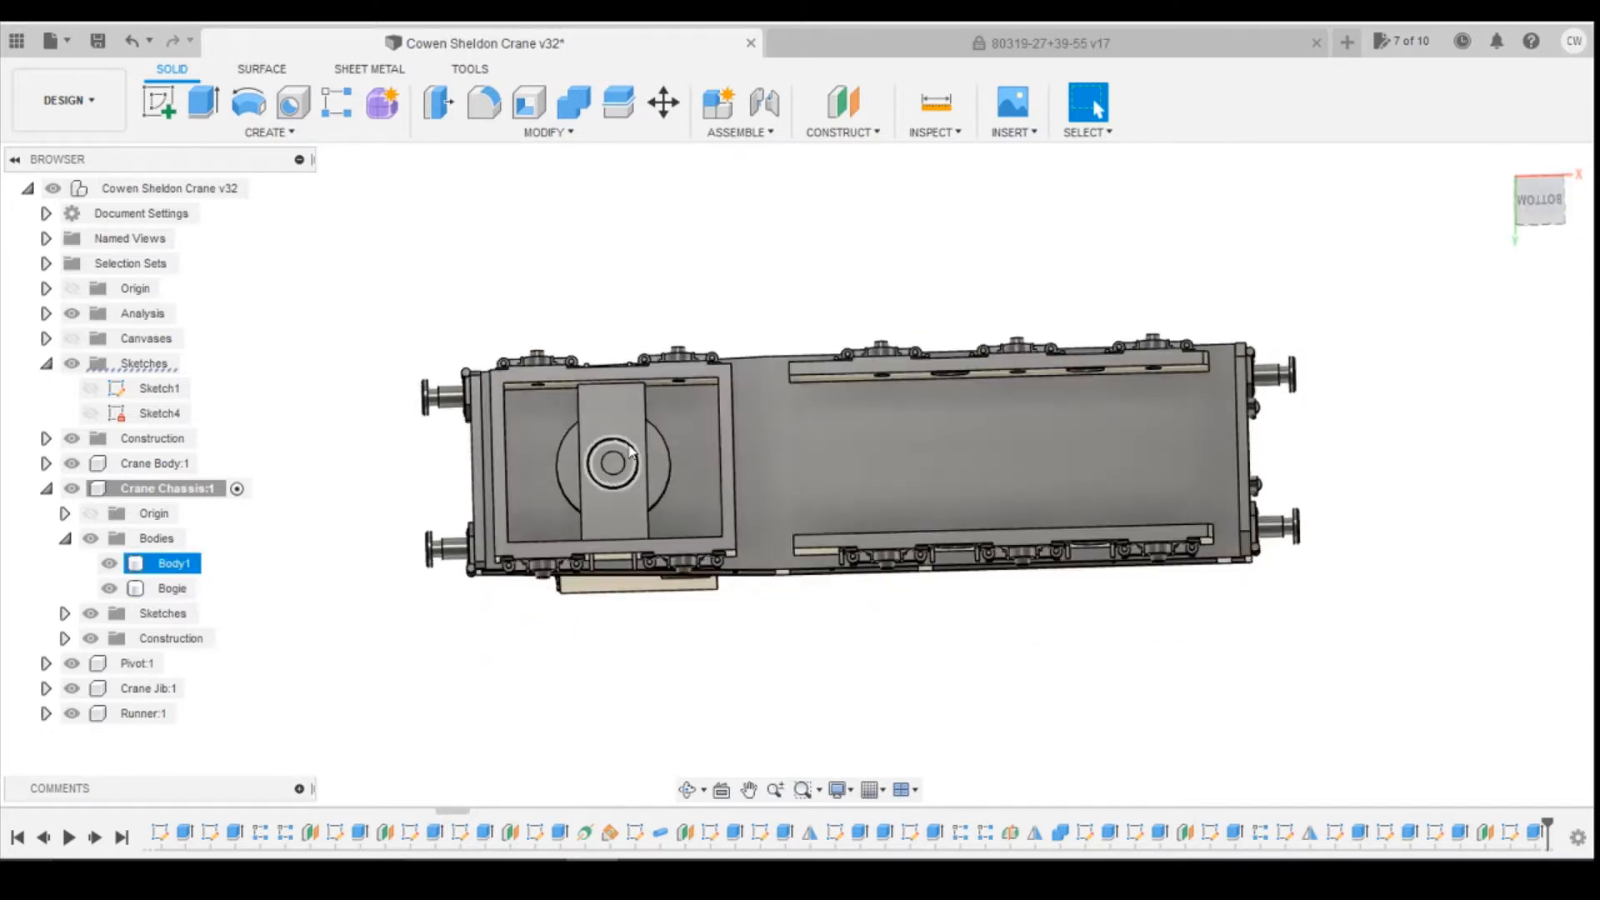
scroll(627, 468, down, 2)
scroll(534, 480, up, 6)
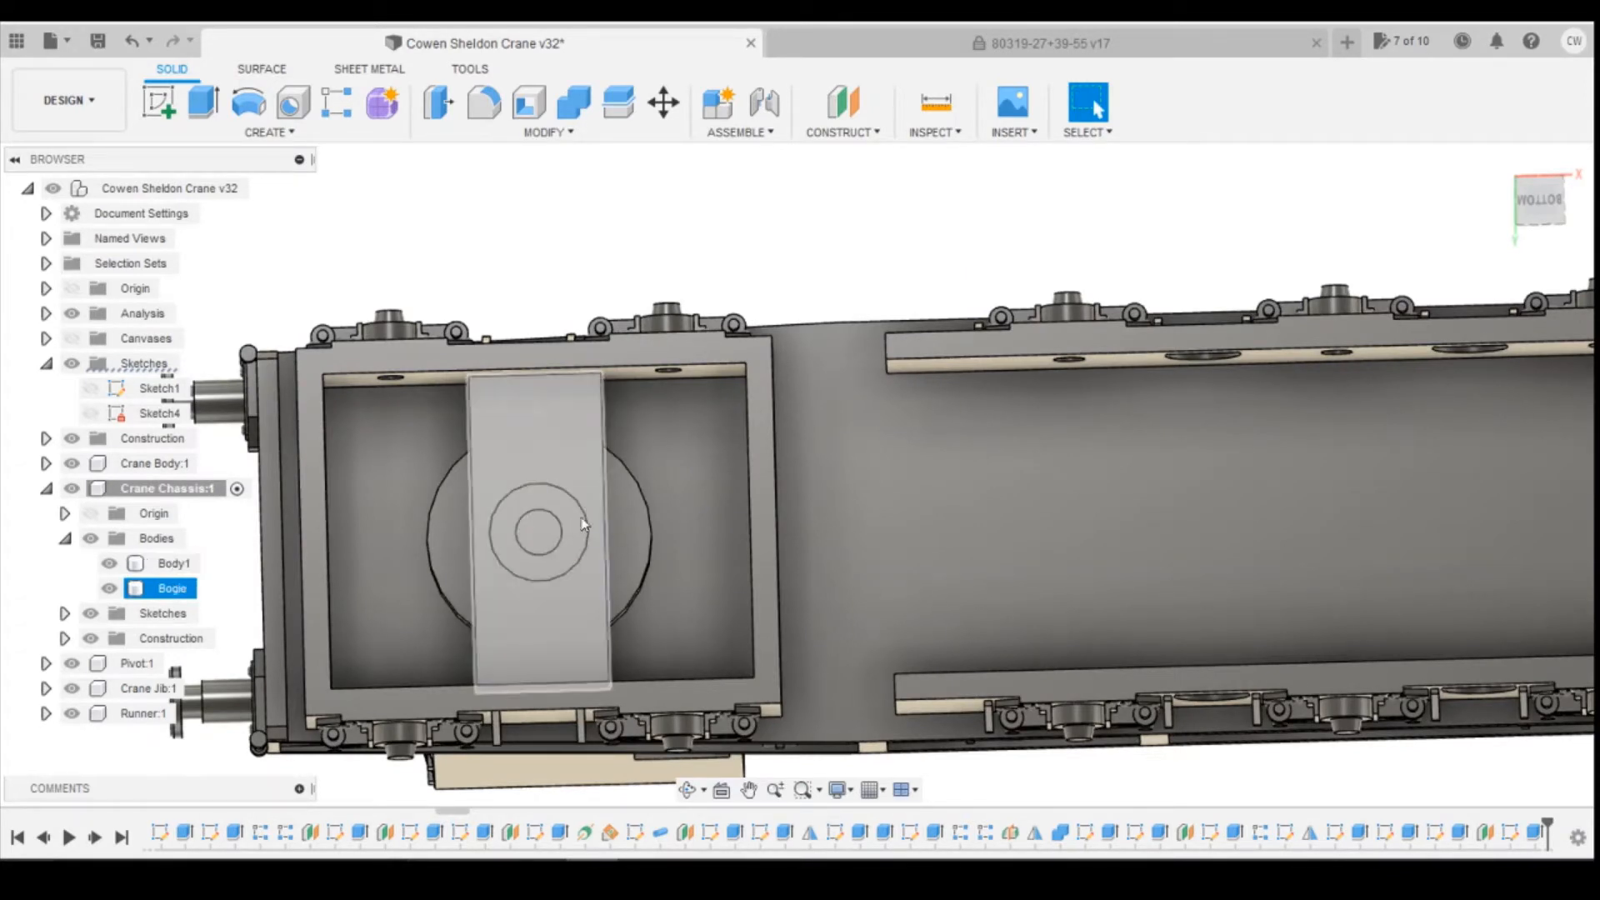
Step: Start a sketch on the underside face of the bogie cross-member
click(159, 101)
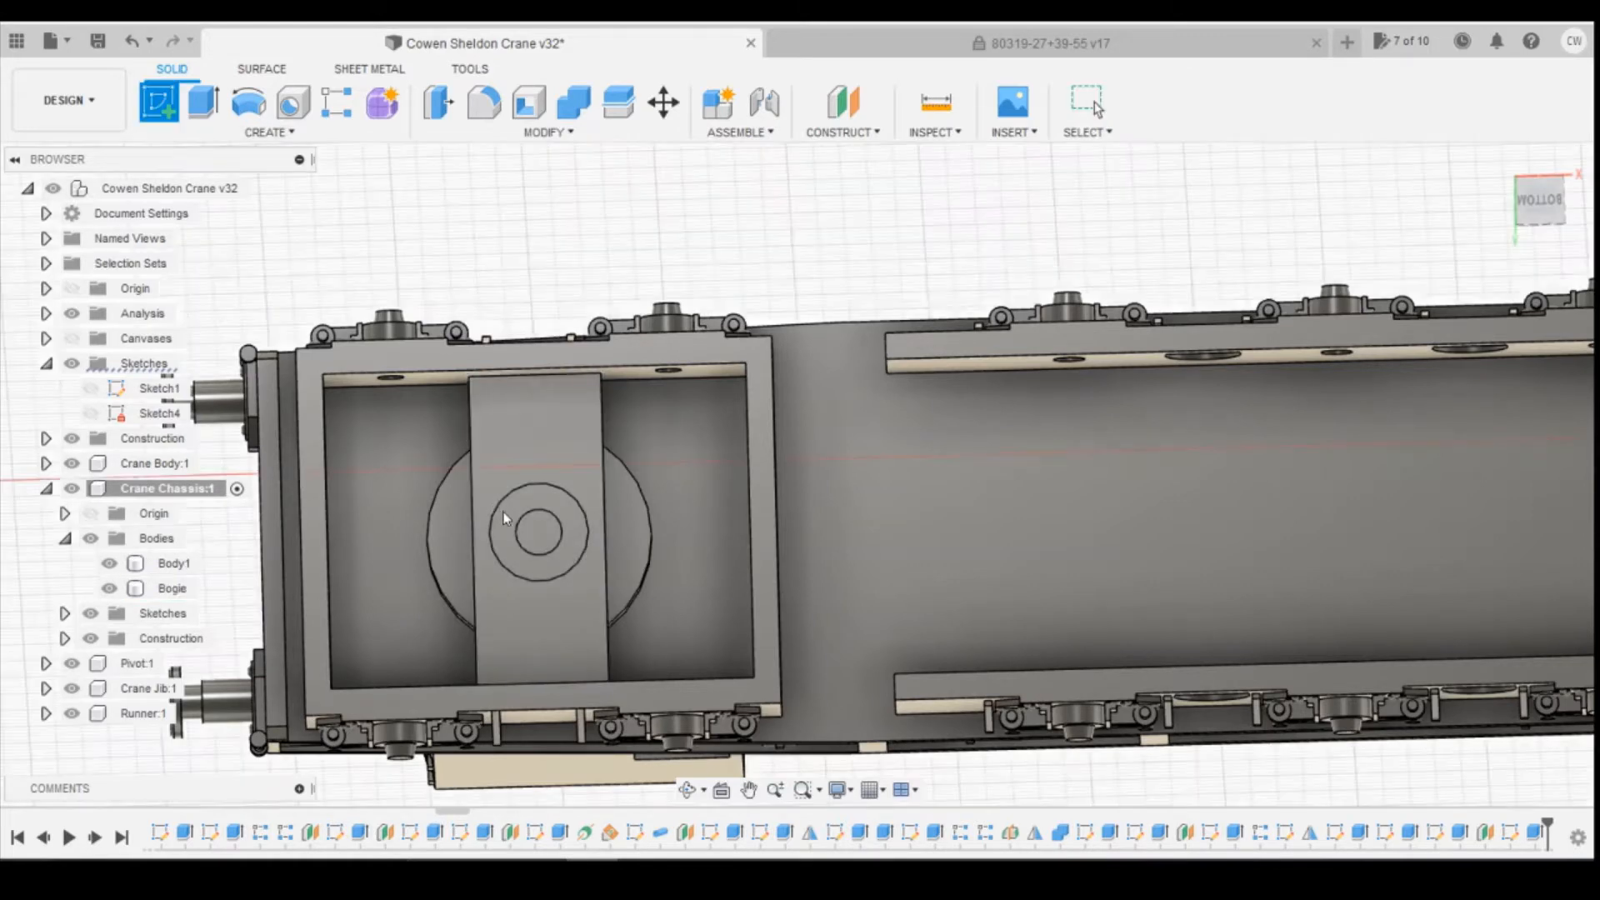
click(569, 504)
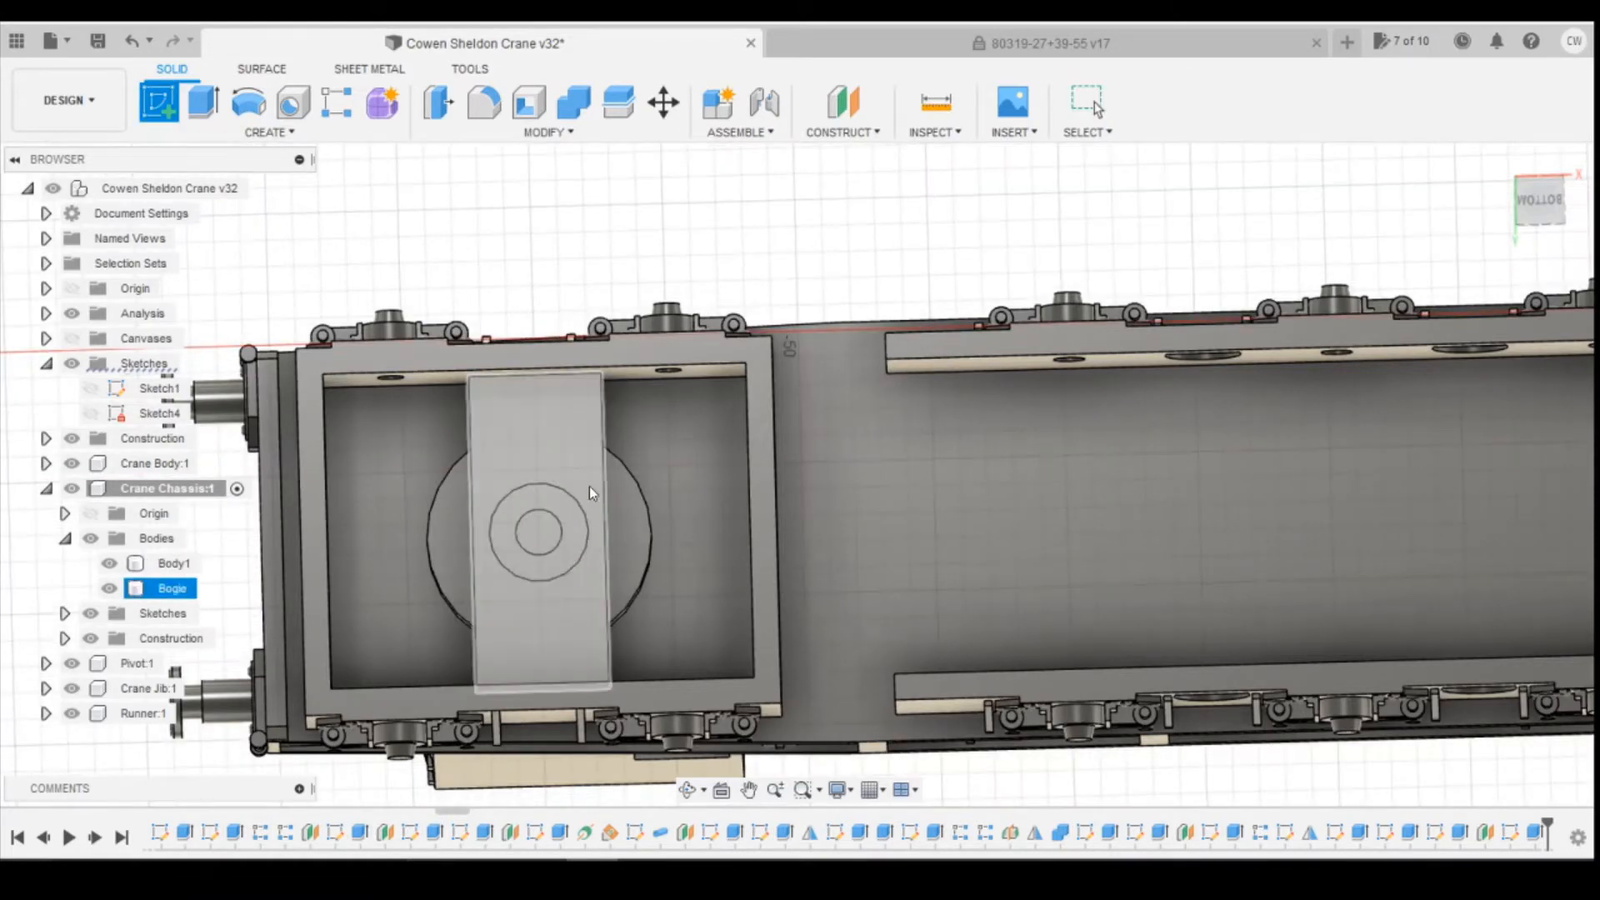
click(607, 516)
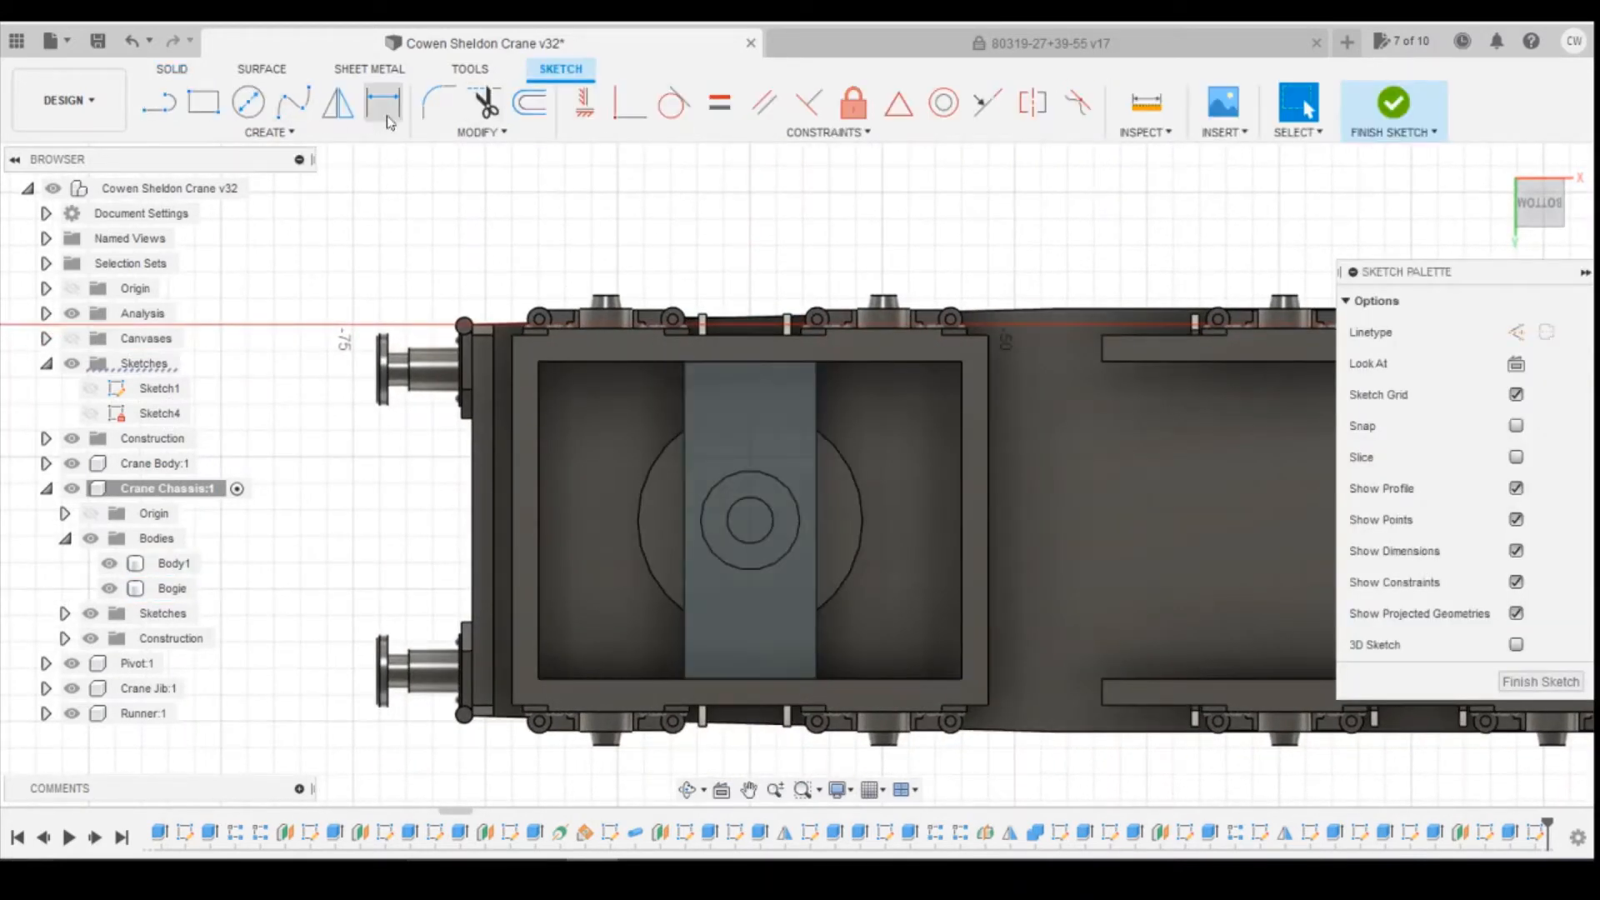
click(531, 102)
scroll(794, 491, up, 4)
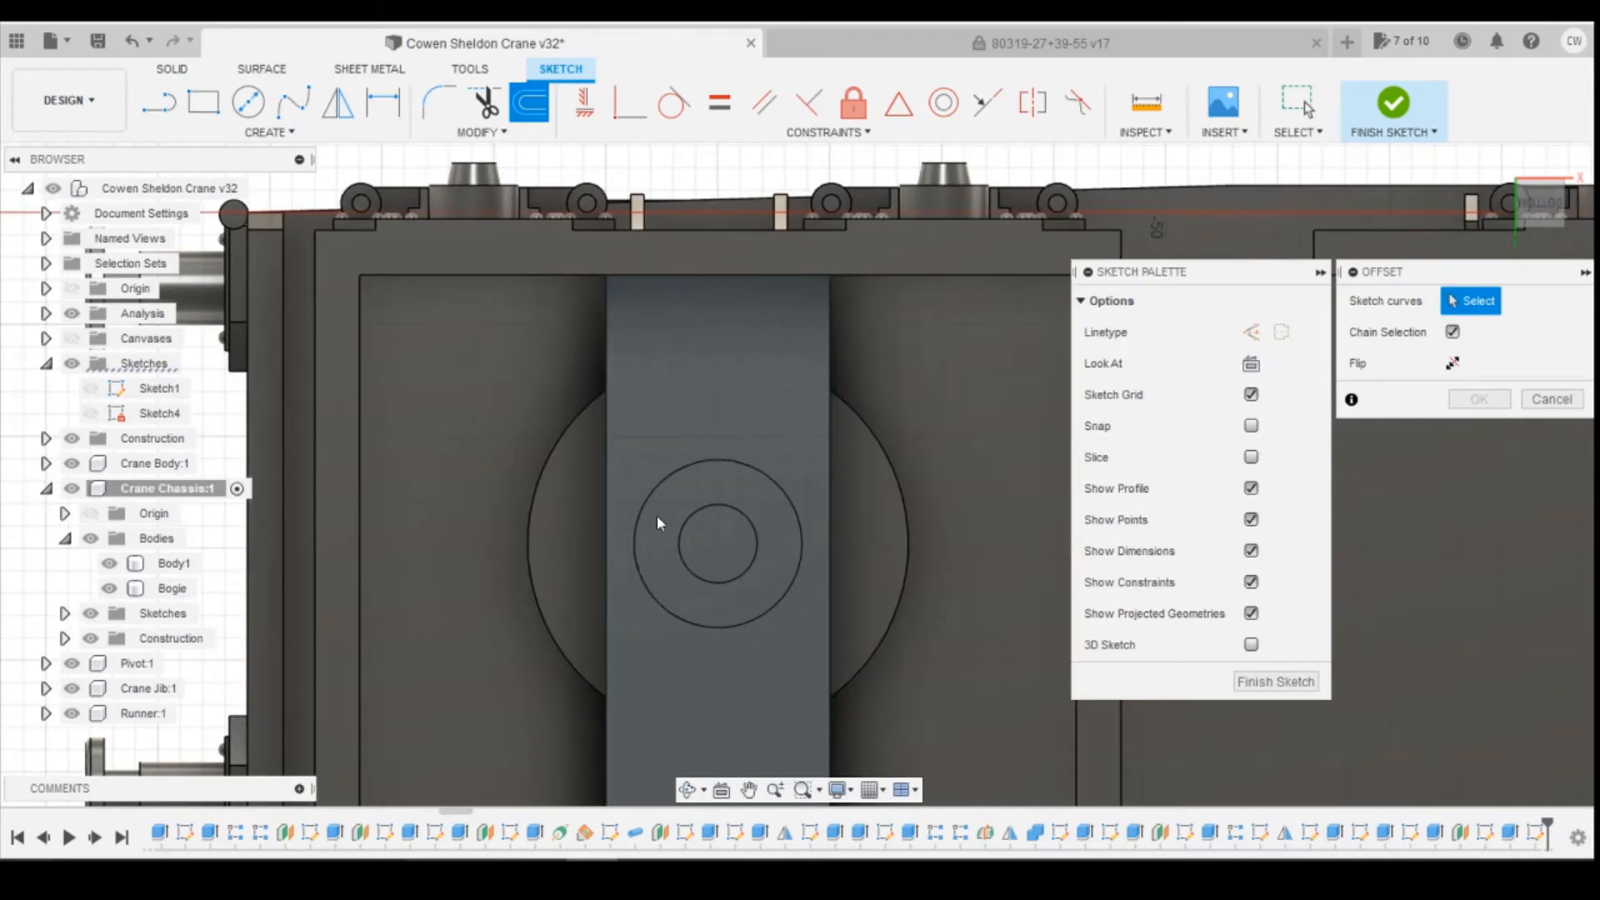
click(1532, 210)
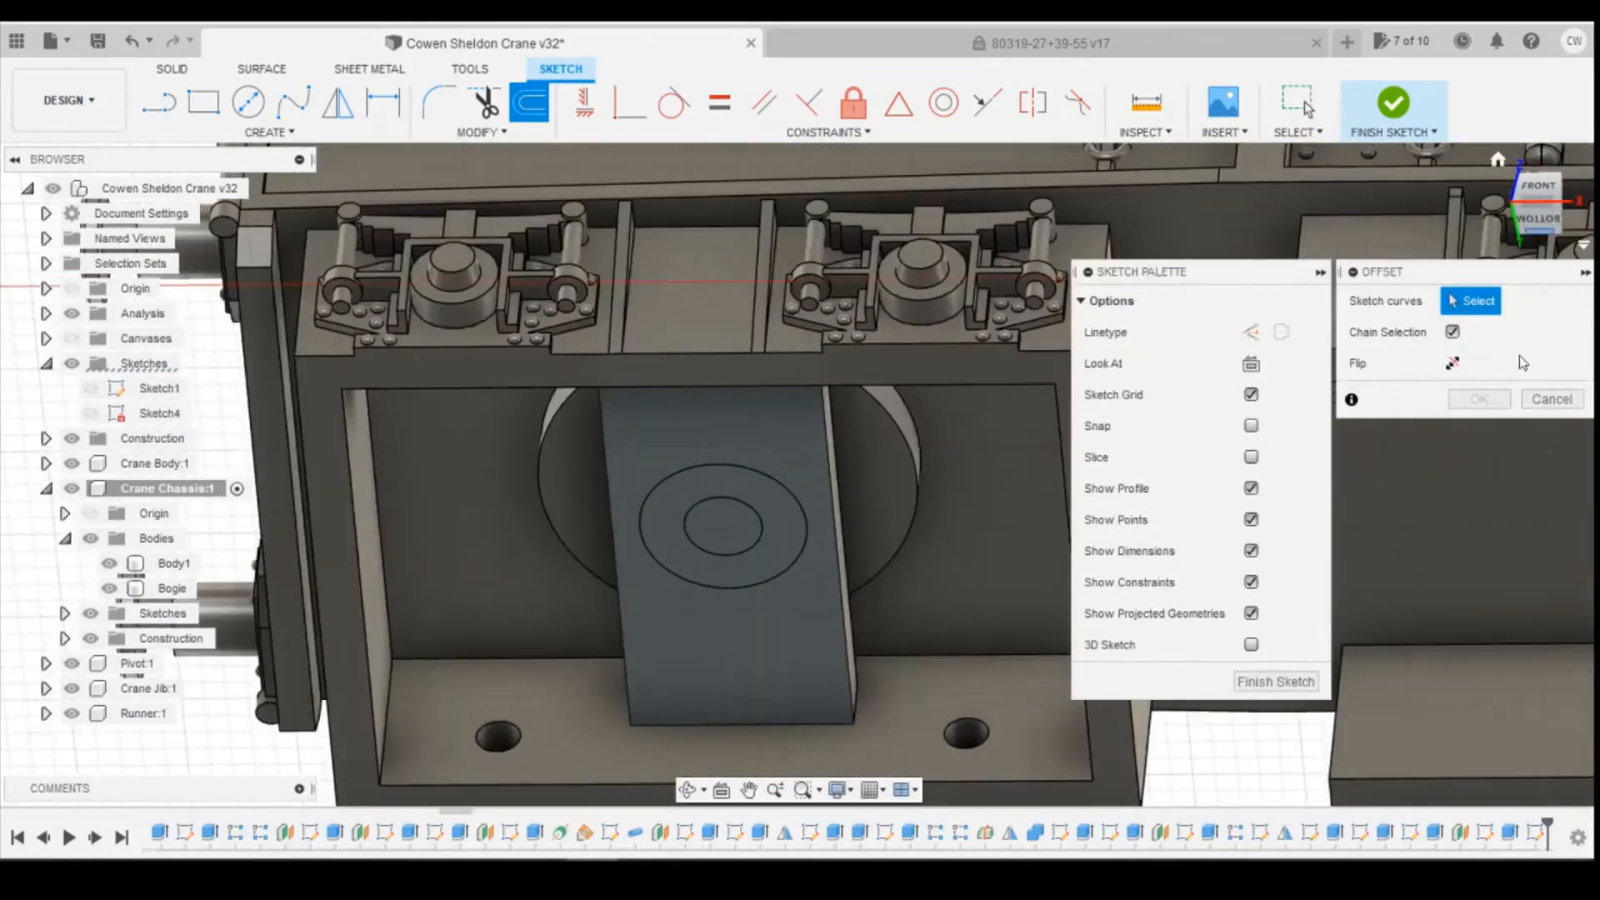
click(1550, 400)
click(267, 131)
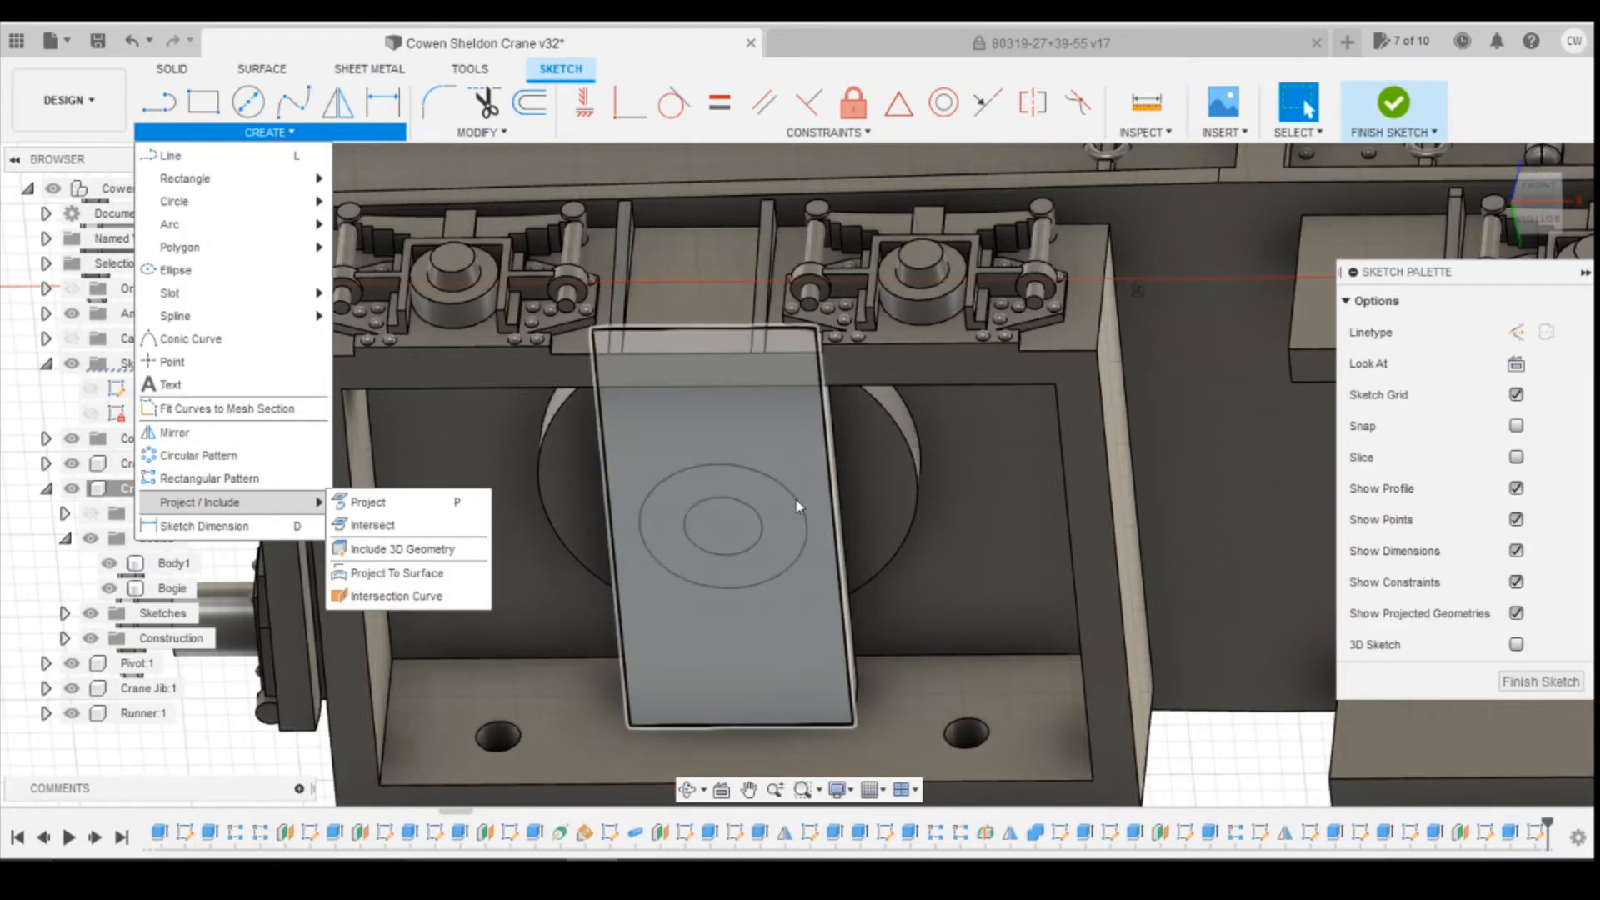
click(794, 505)
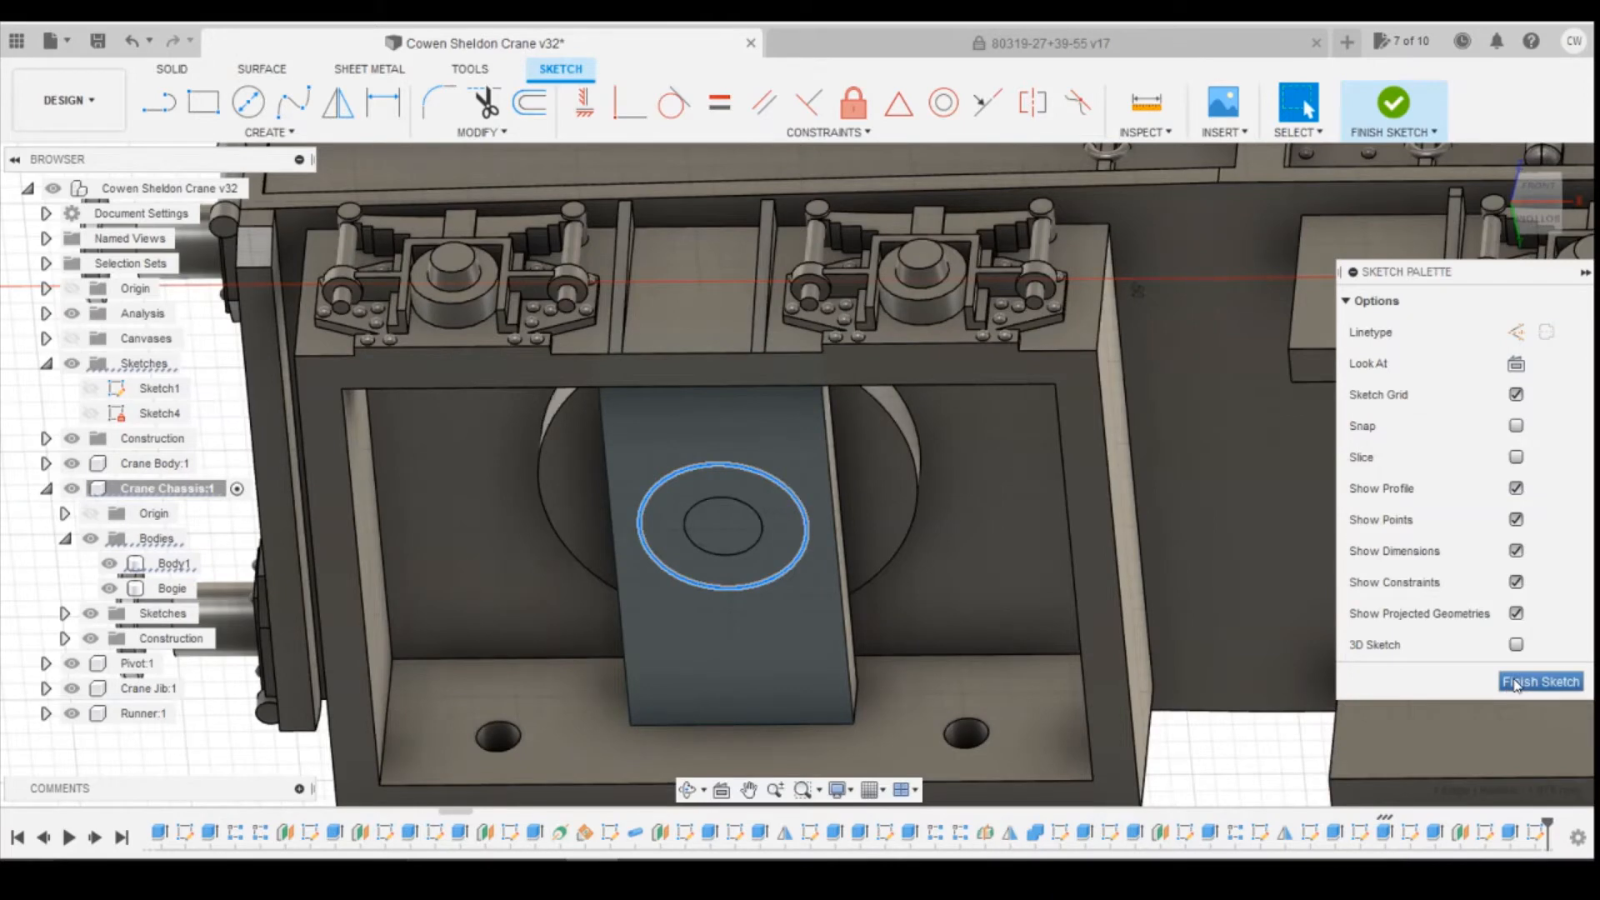
click(1516, 682)
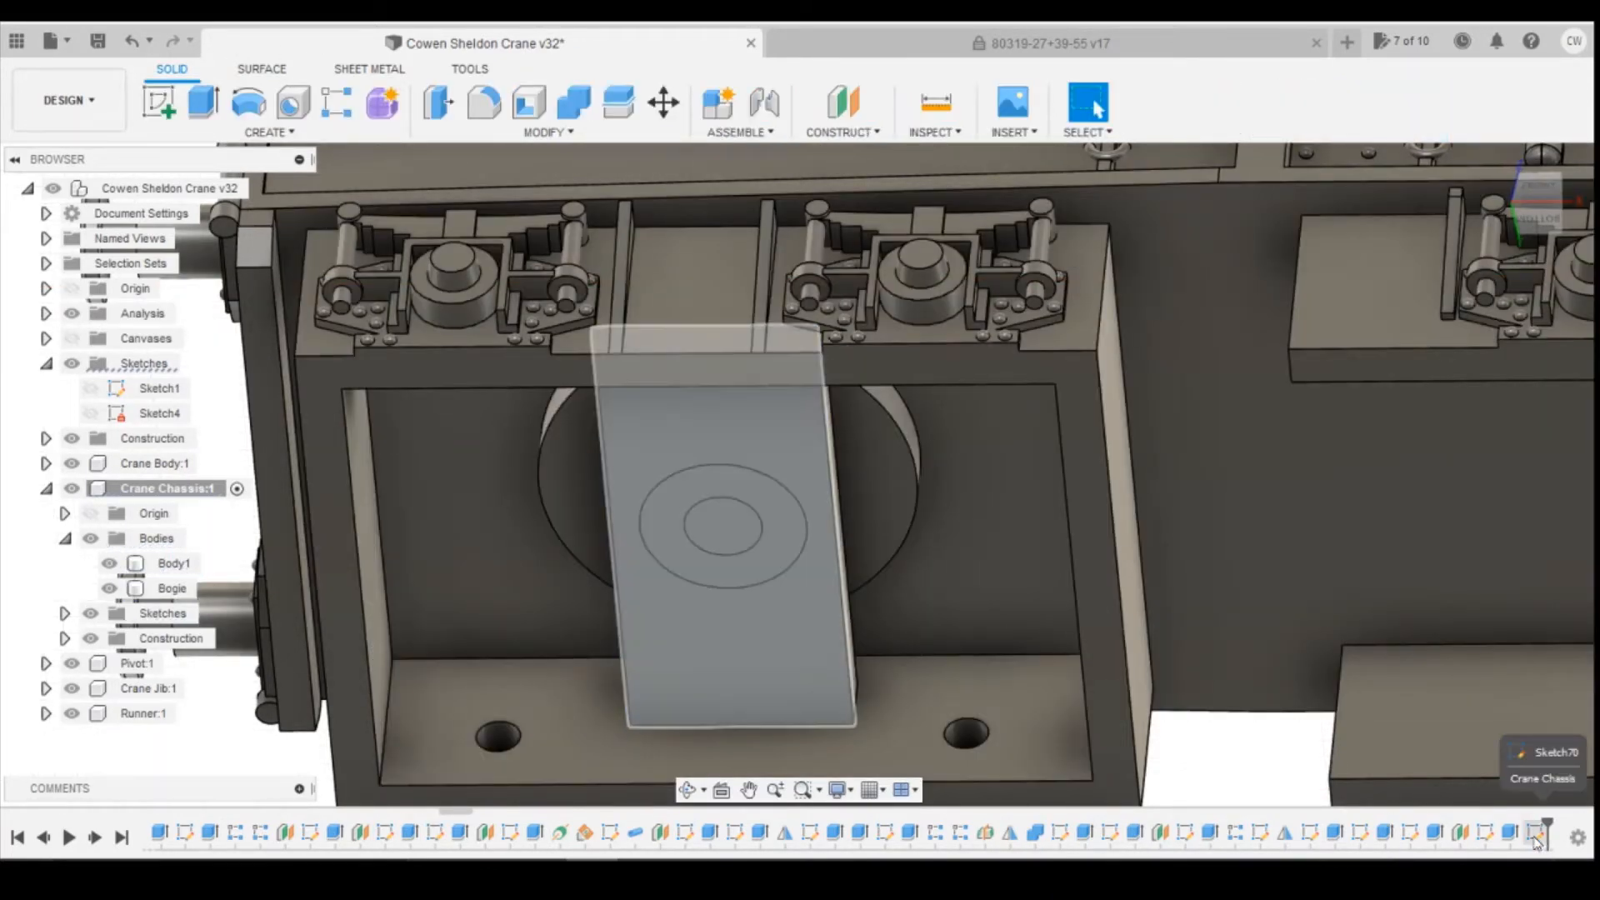
Step: Reopen the cross-member sketch and project the pivot's small ring face into it with the projection link on
click(603, 439)
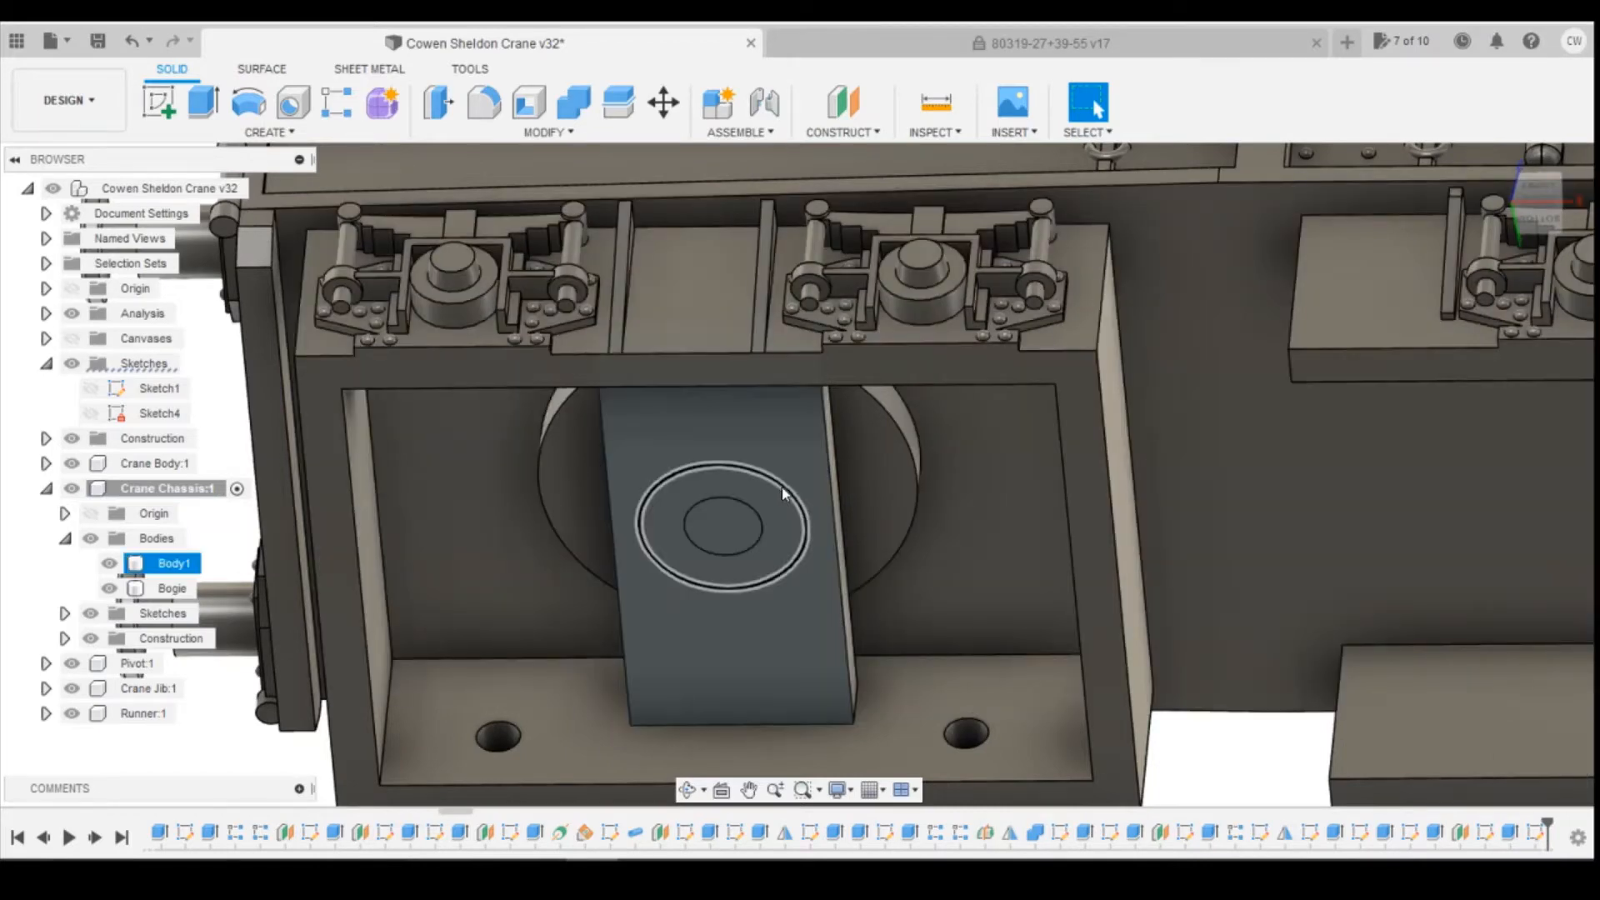
click(1536, 834)
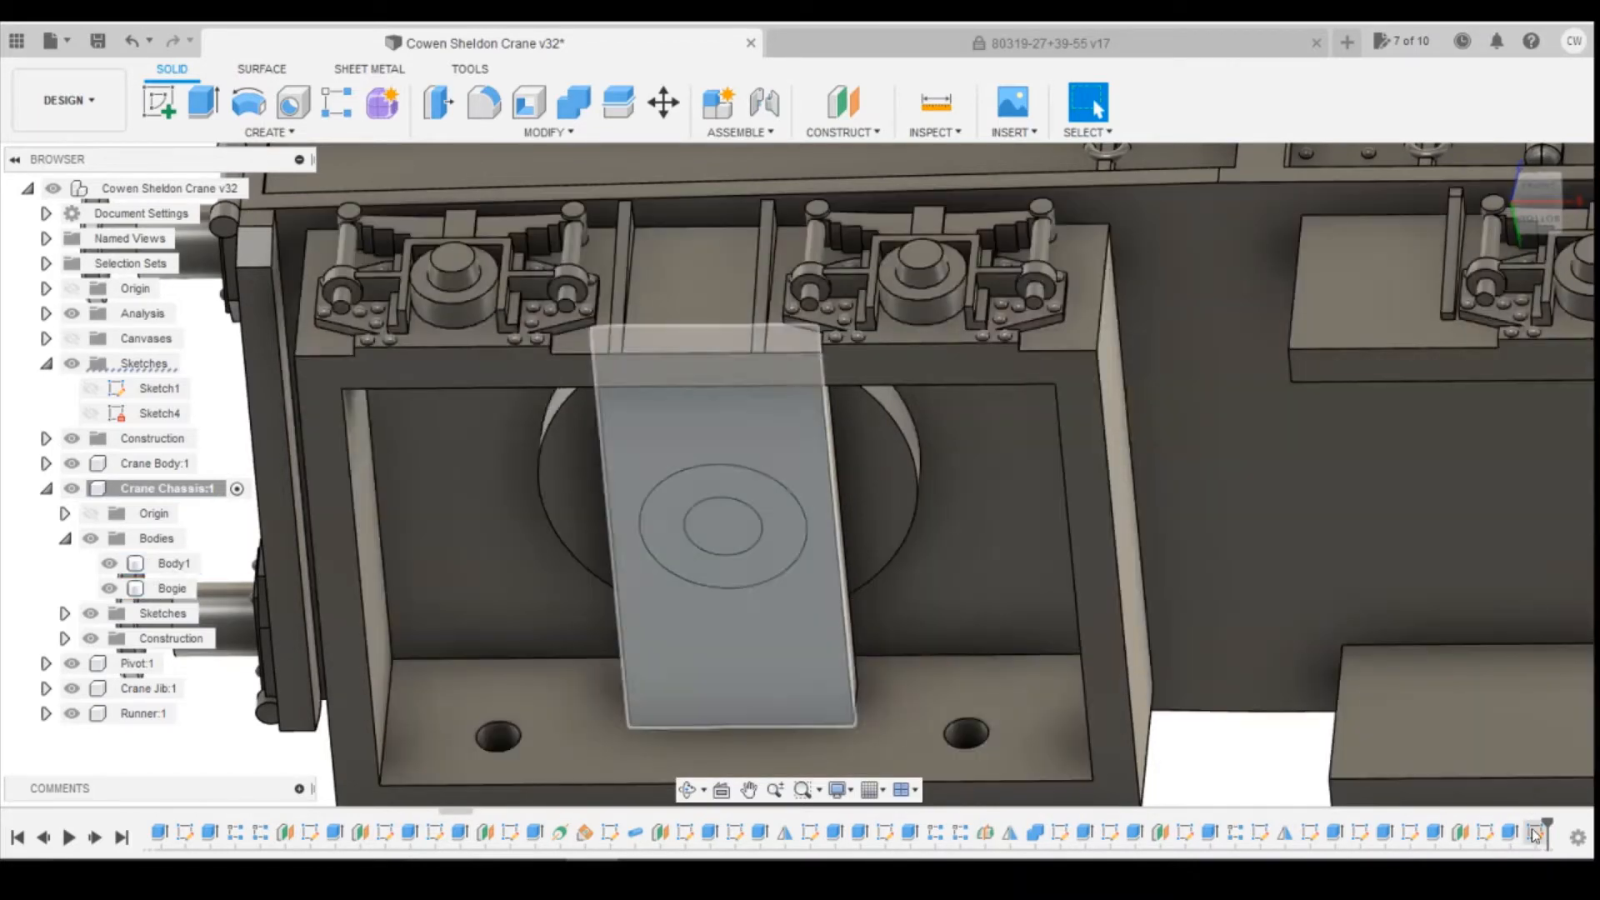
right_click(1536, 834)
click(1509, 696)
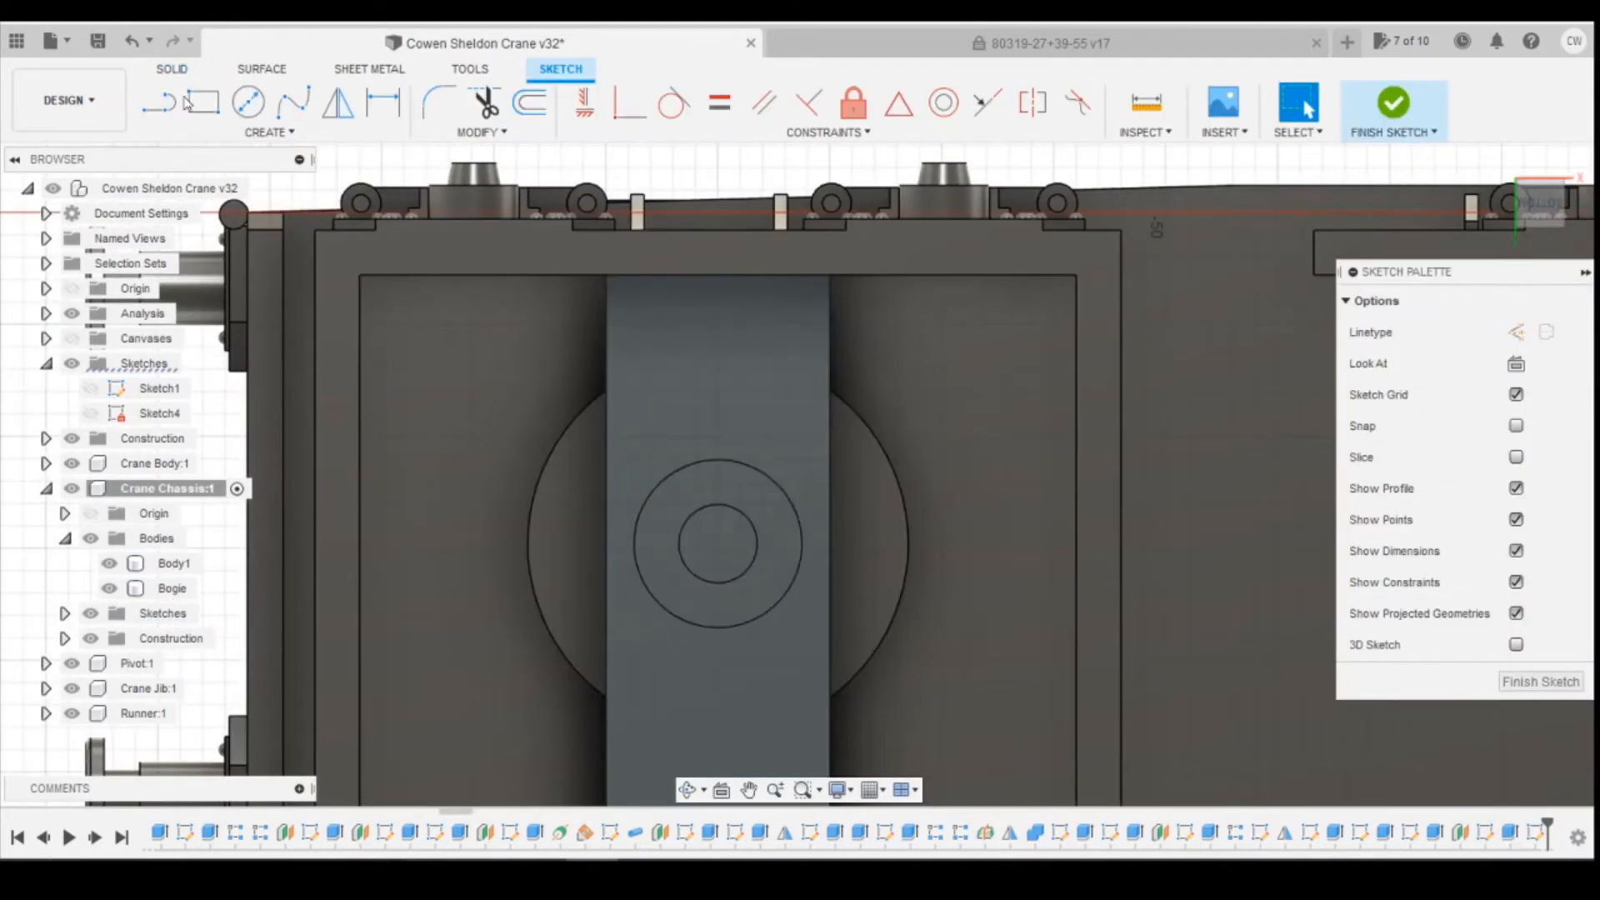
click(221, 130)
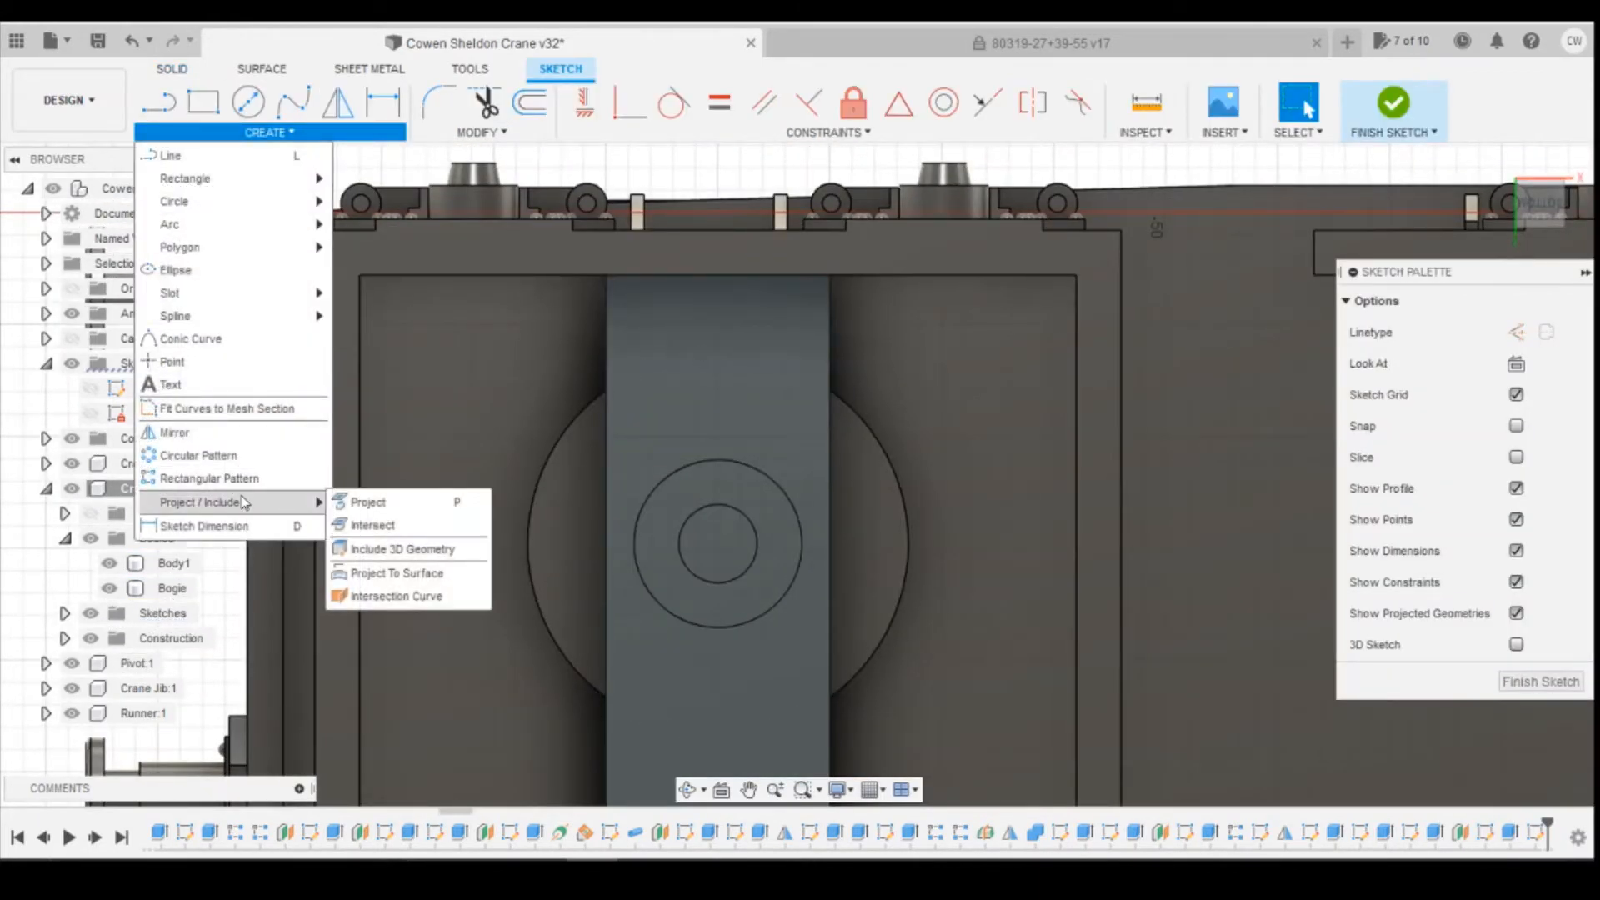
mouse_move(246, 503)
click(357, 503)
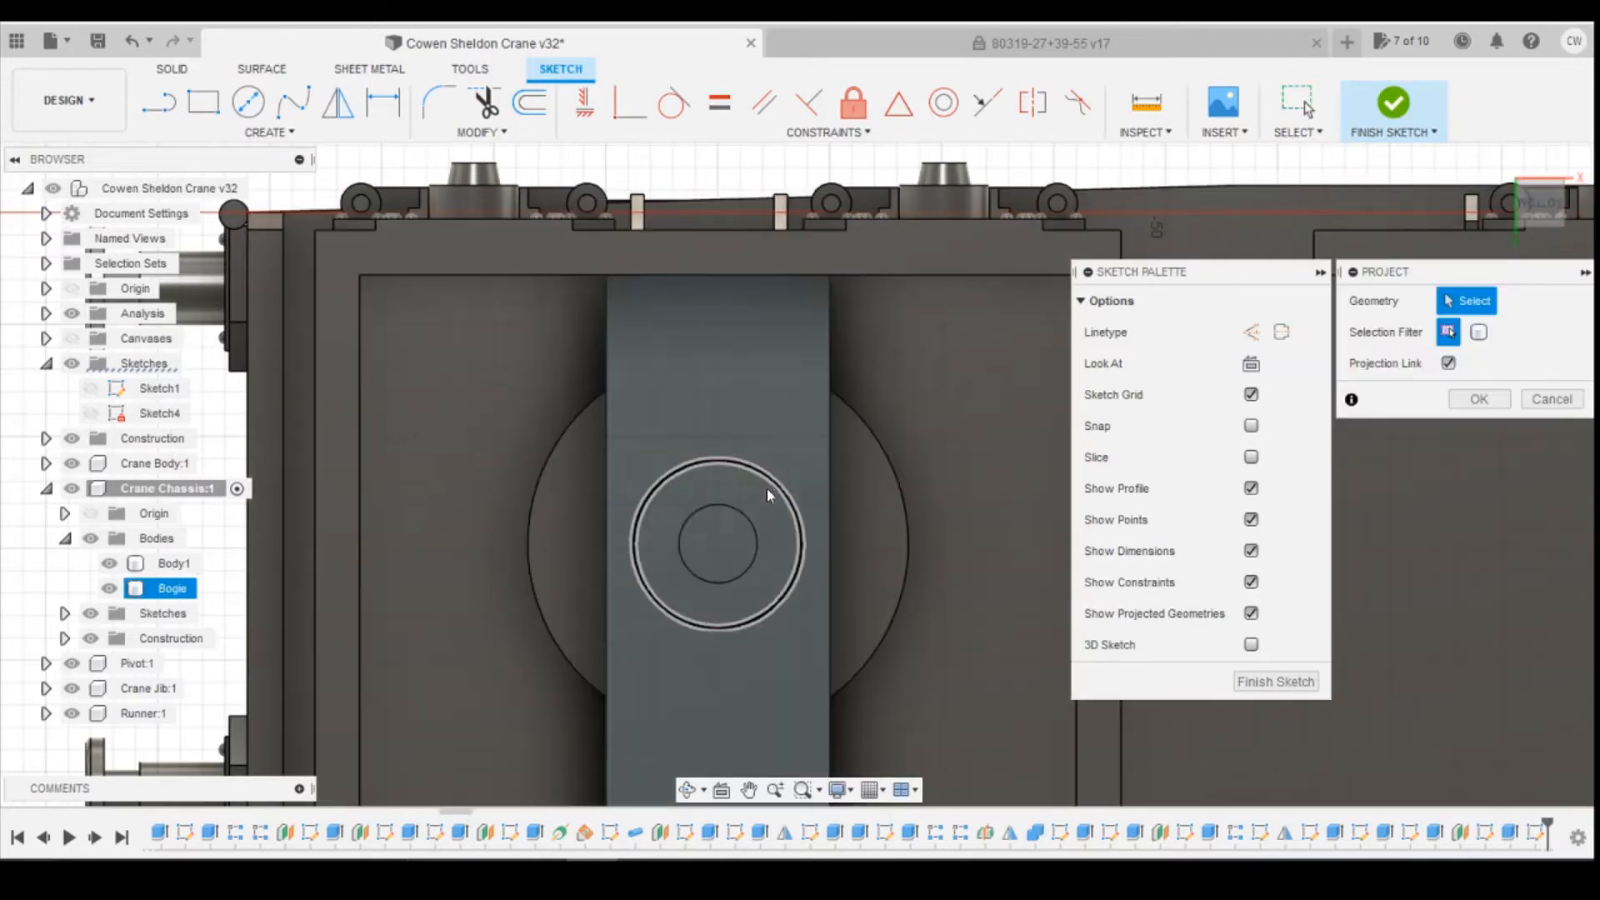
click(772, 497)
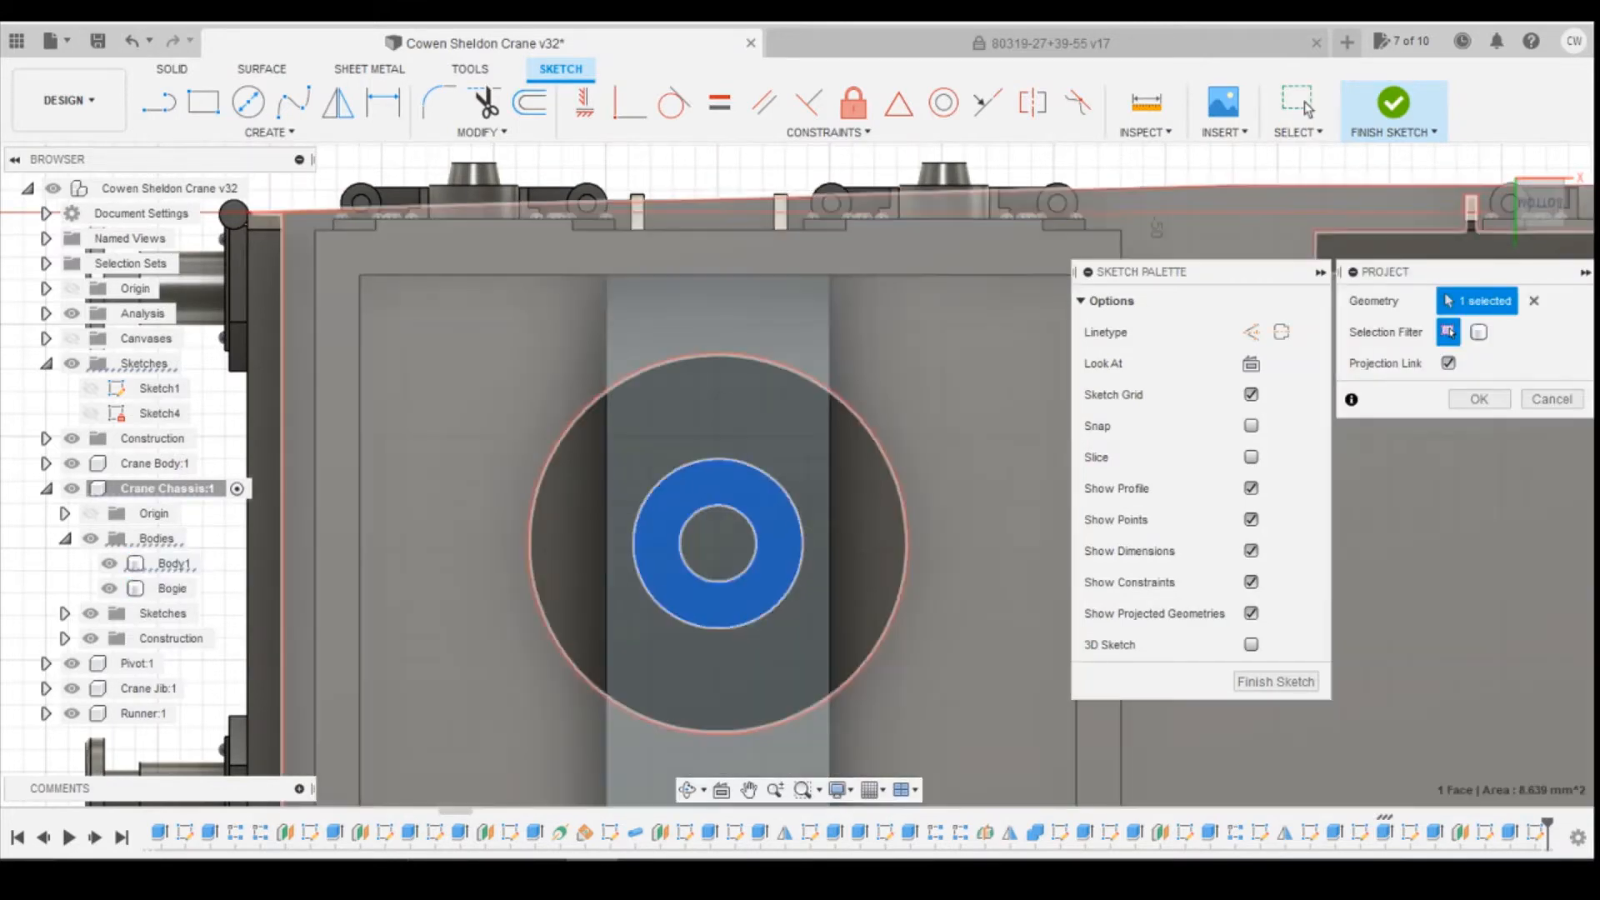
click(1476, 403)
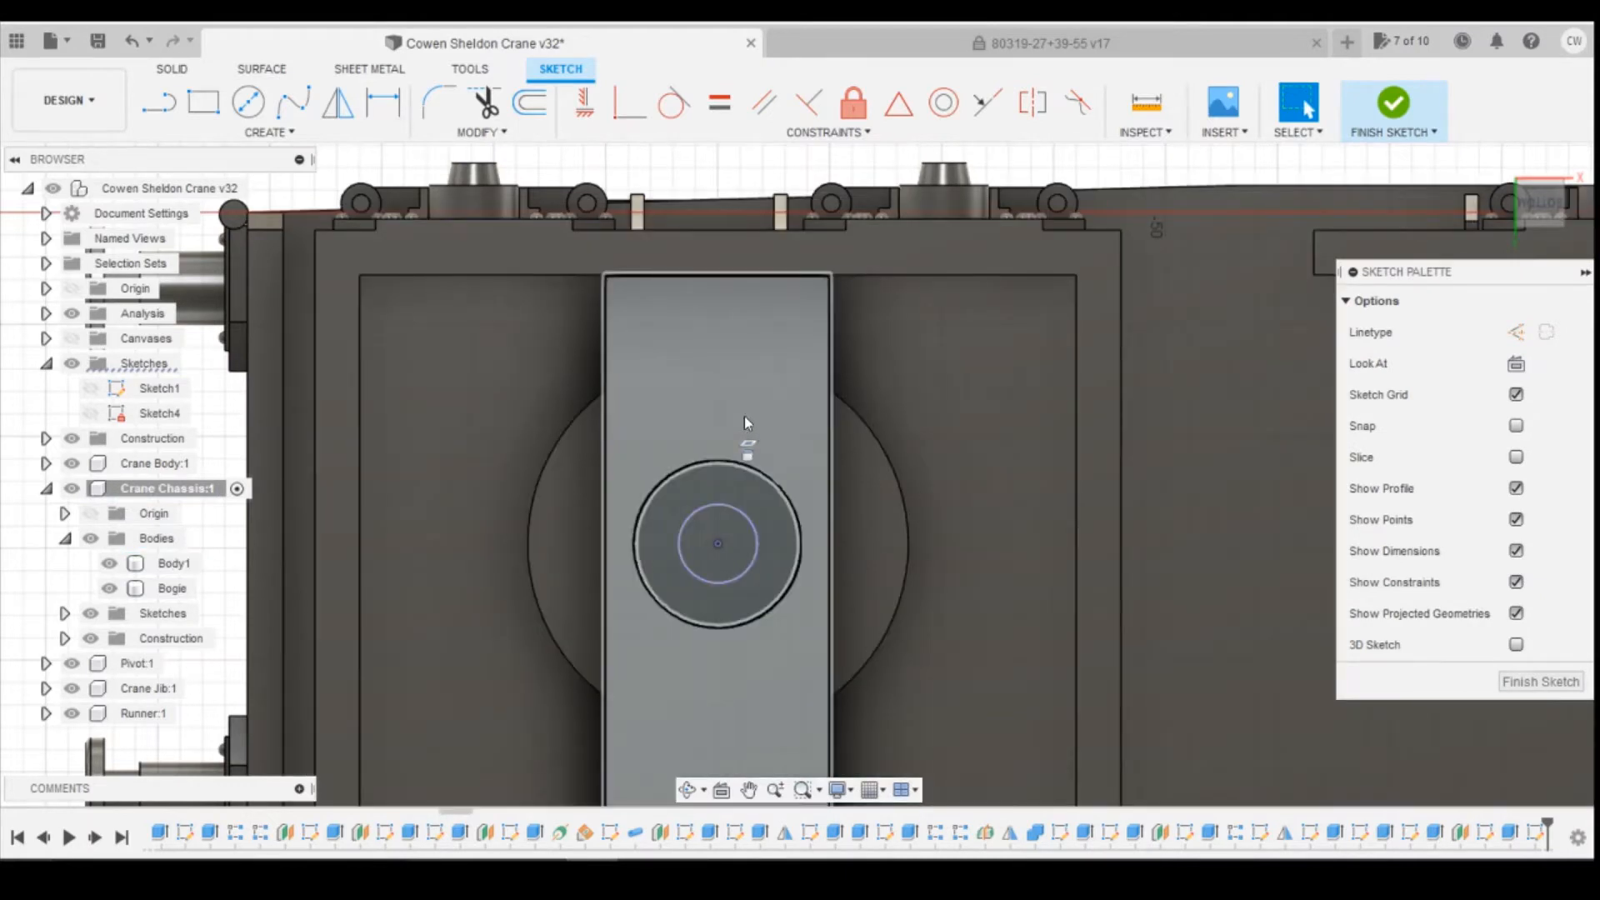
Step: Offset the projected outer pivot circle outward by 0.3 mm
click(521, 119)
click(734, 501)
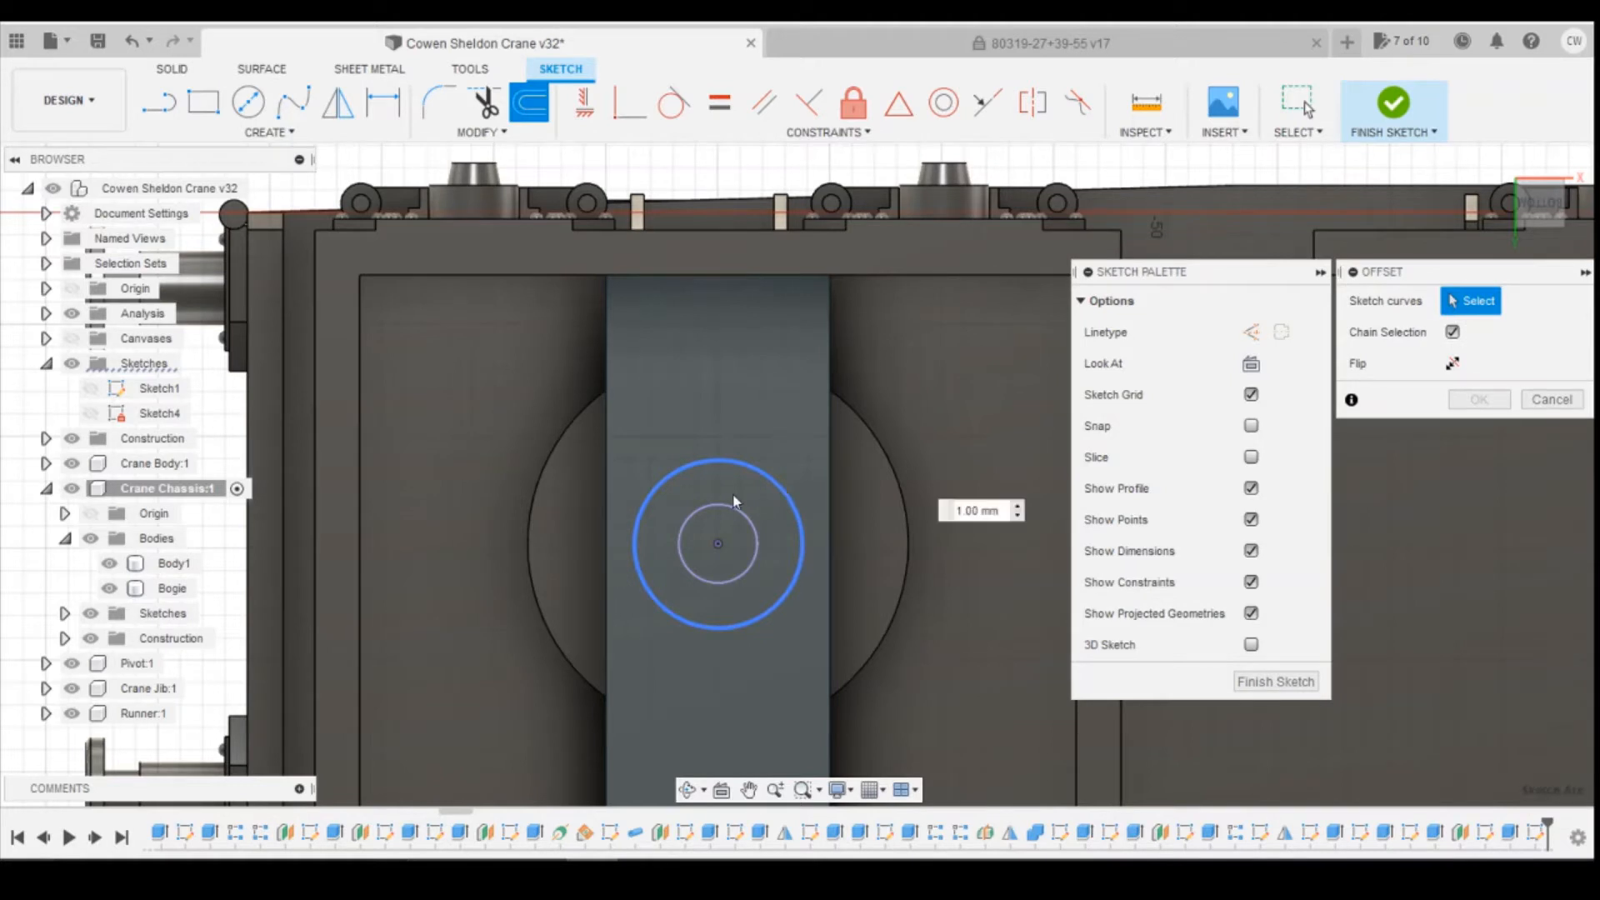
drag(815, 458, 794, 471)
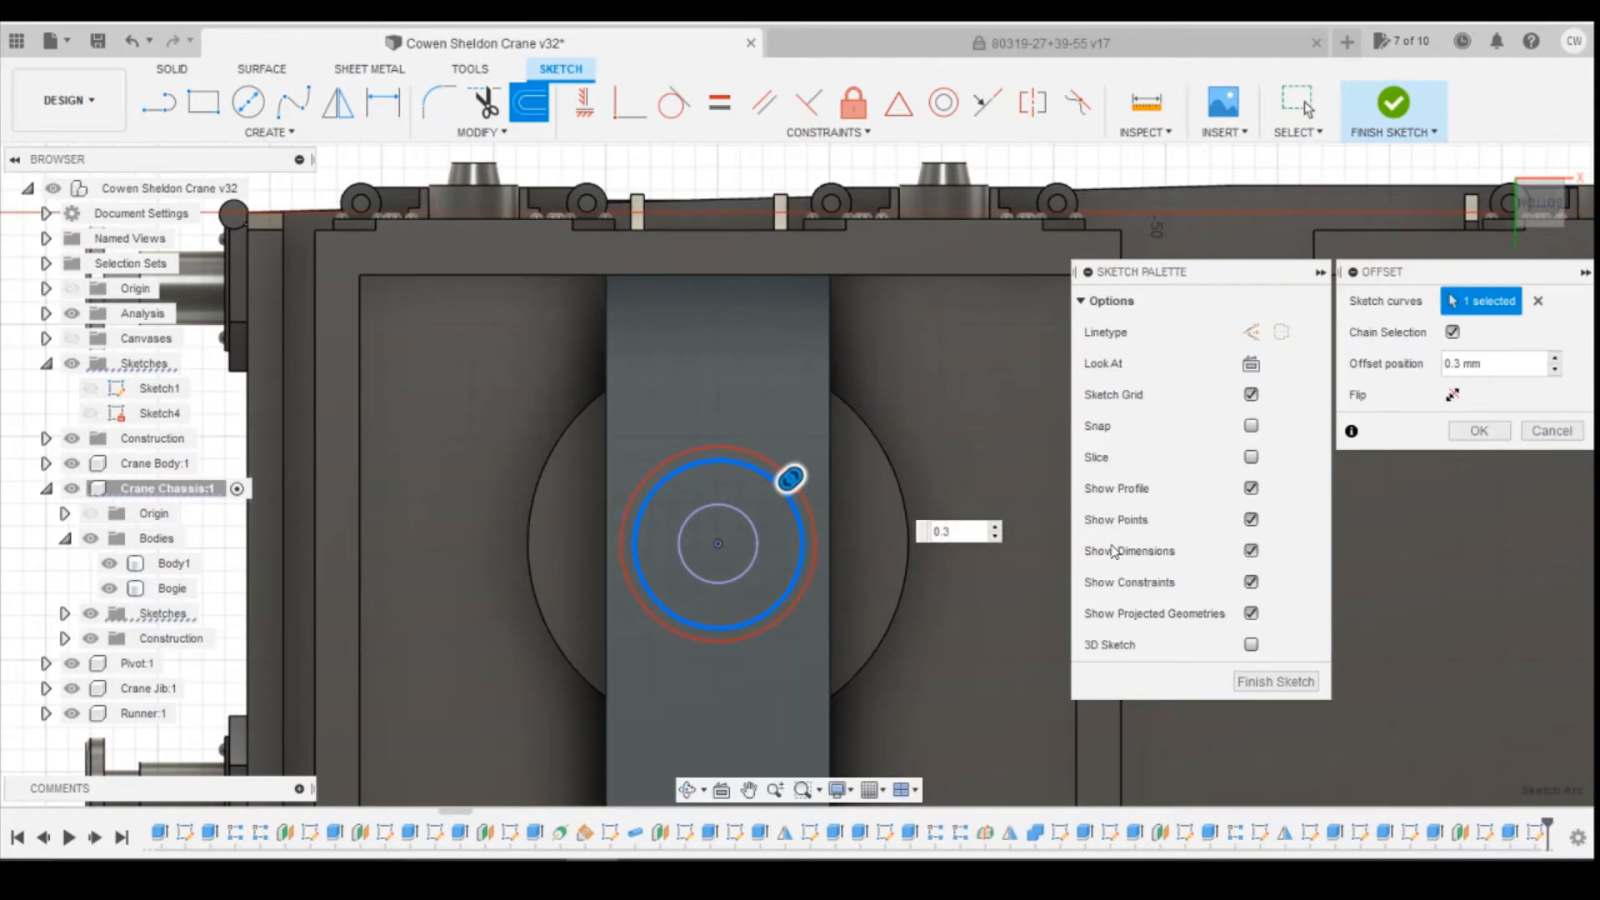
key(Return)
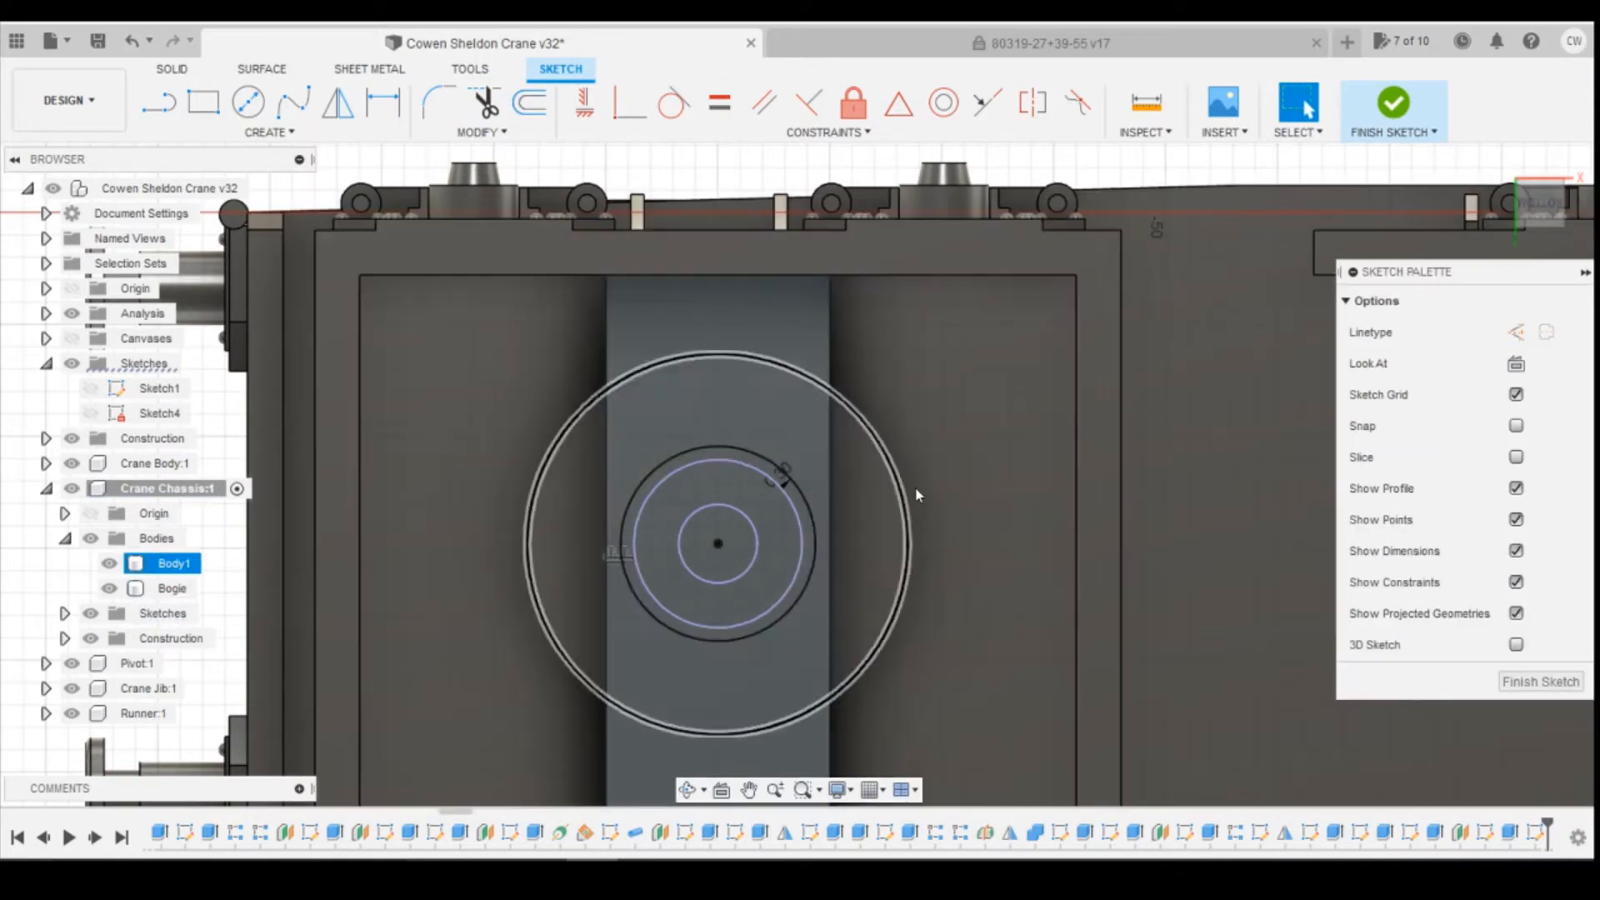
Step: Hide Body1 and extrude all three concentric circle profiles -1.30 mm as a cut through the bogie cross-member
scroll(1383, 367, up, 1)
scroll(1458, 247, down, 2)
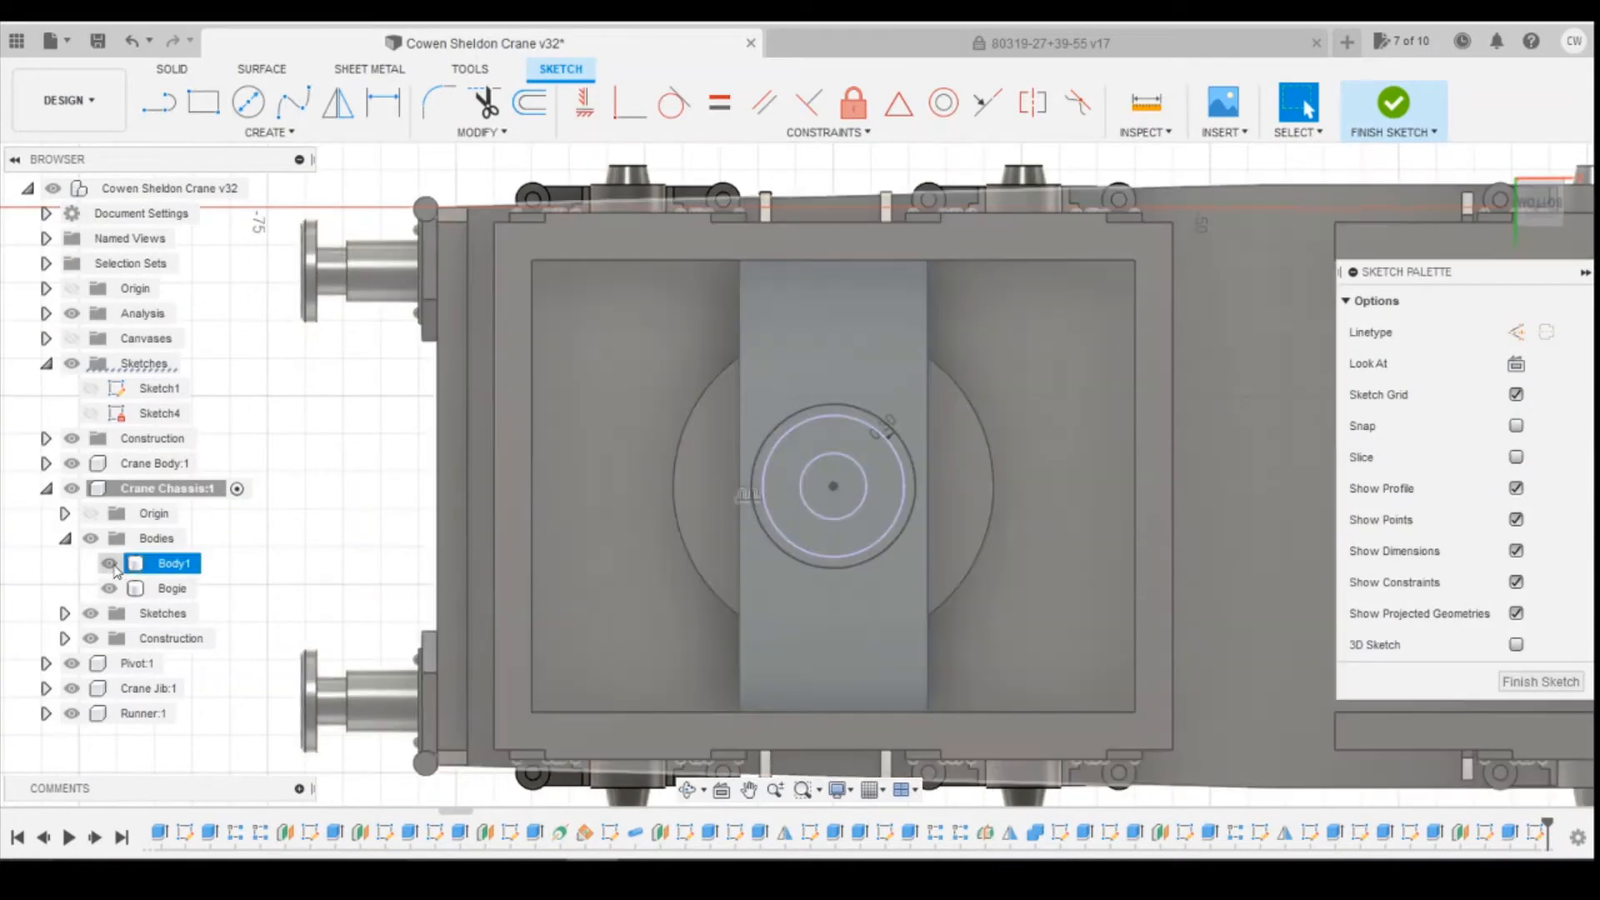
click(109, 563)
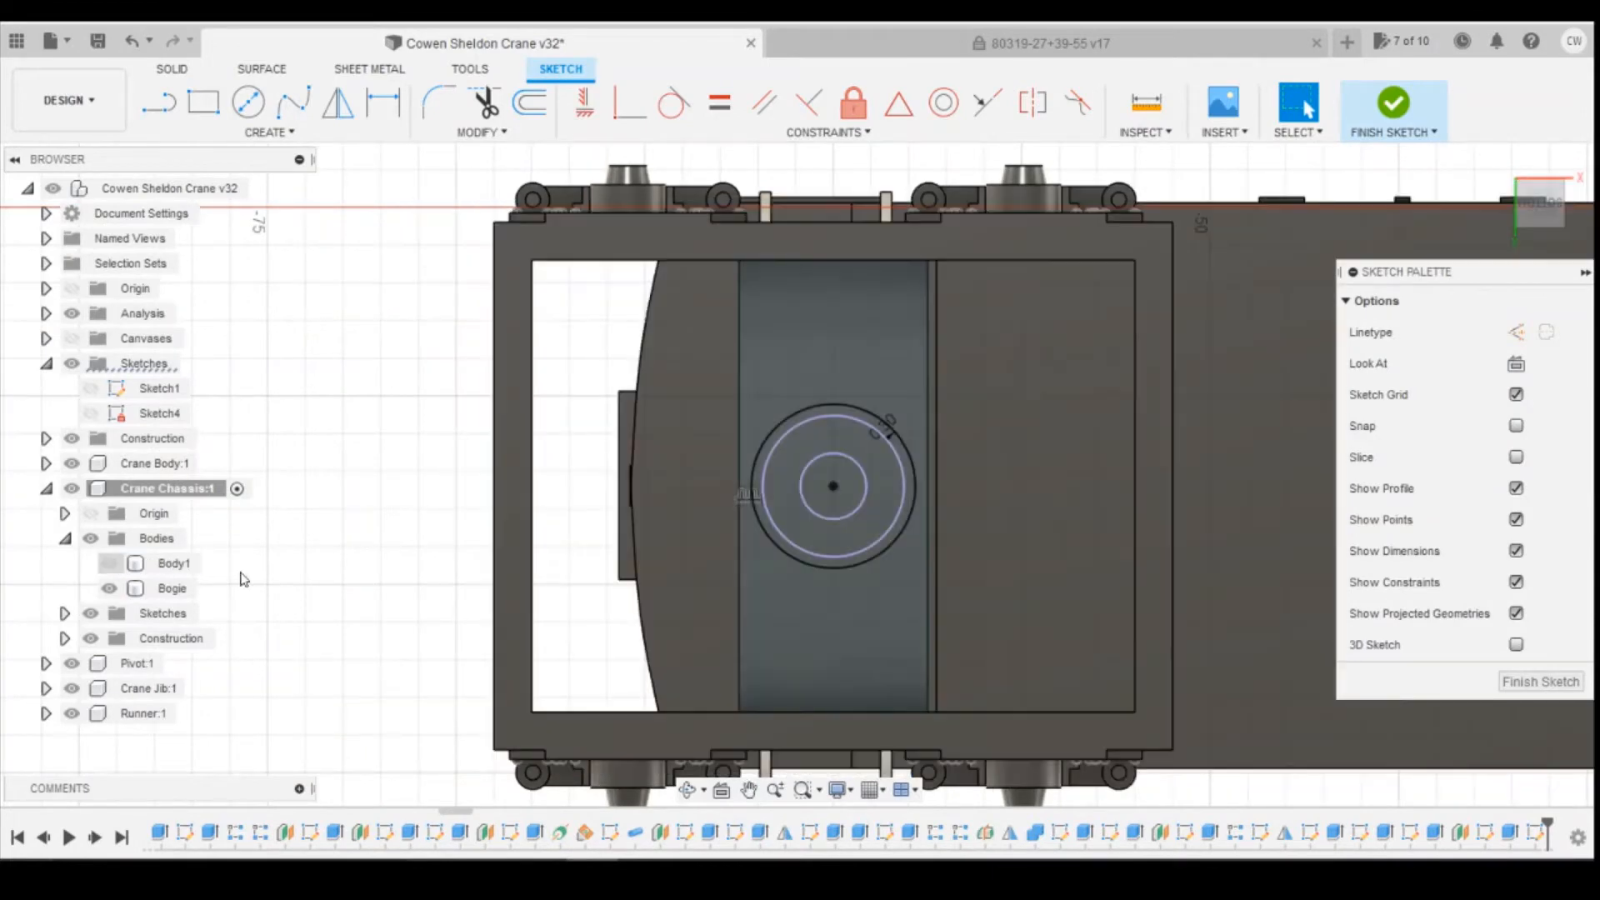
scroll(883, 450, up, 4)
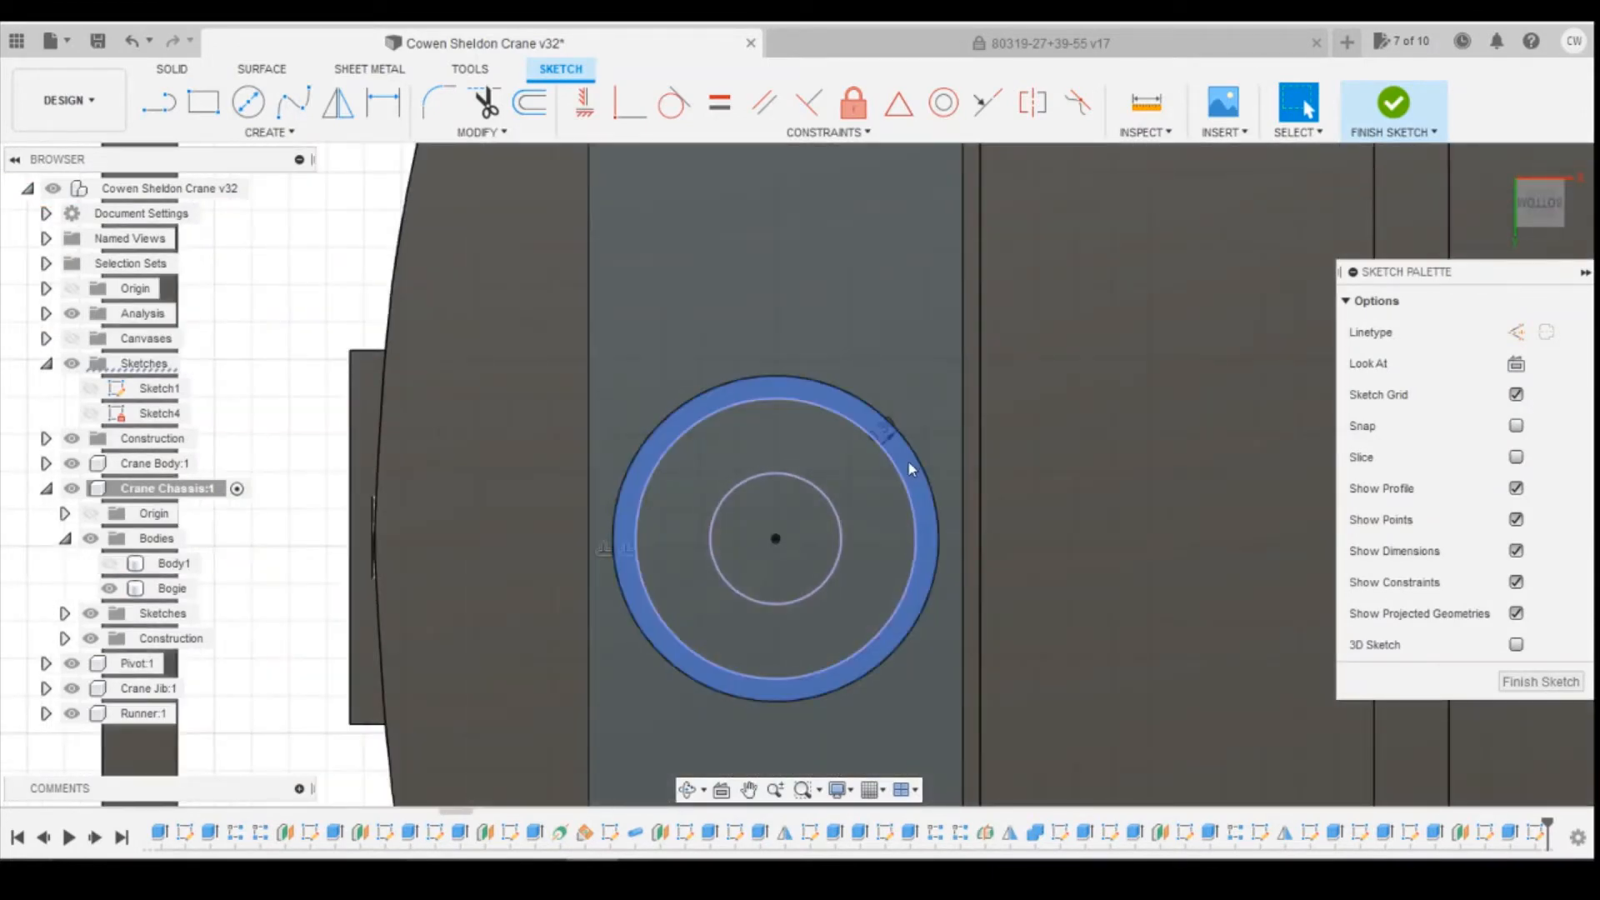
click(907, 462)
click(836, 489)
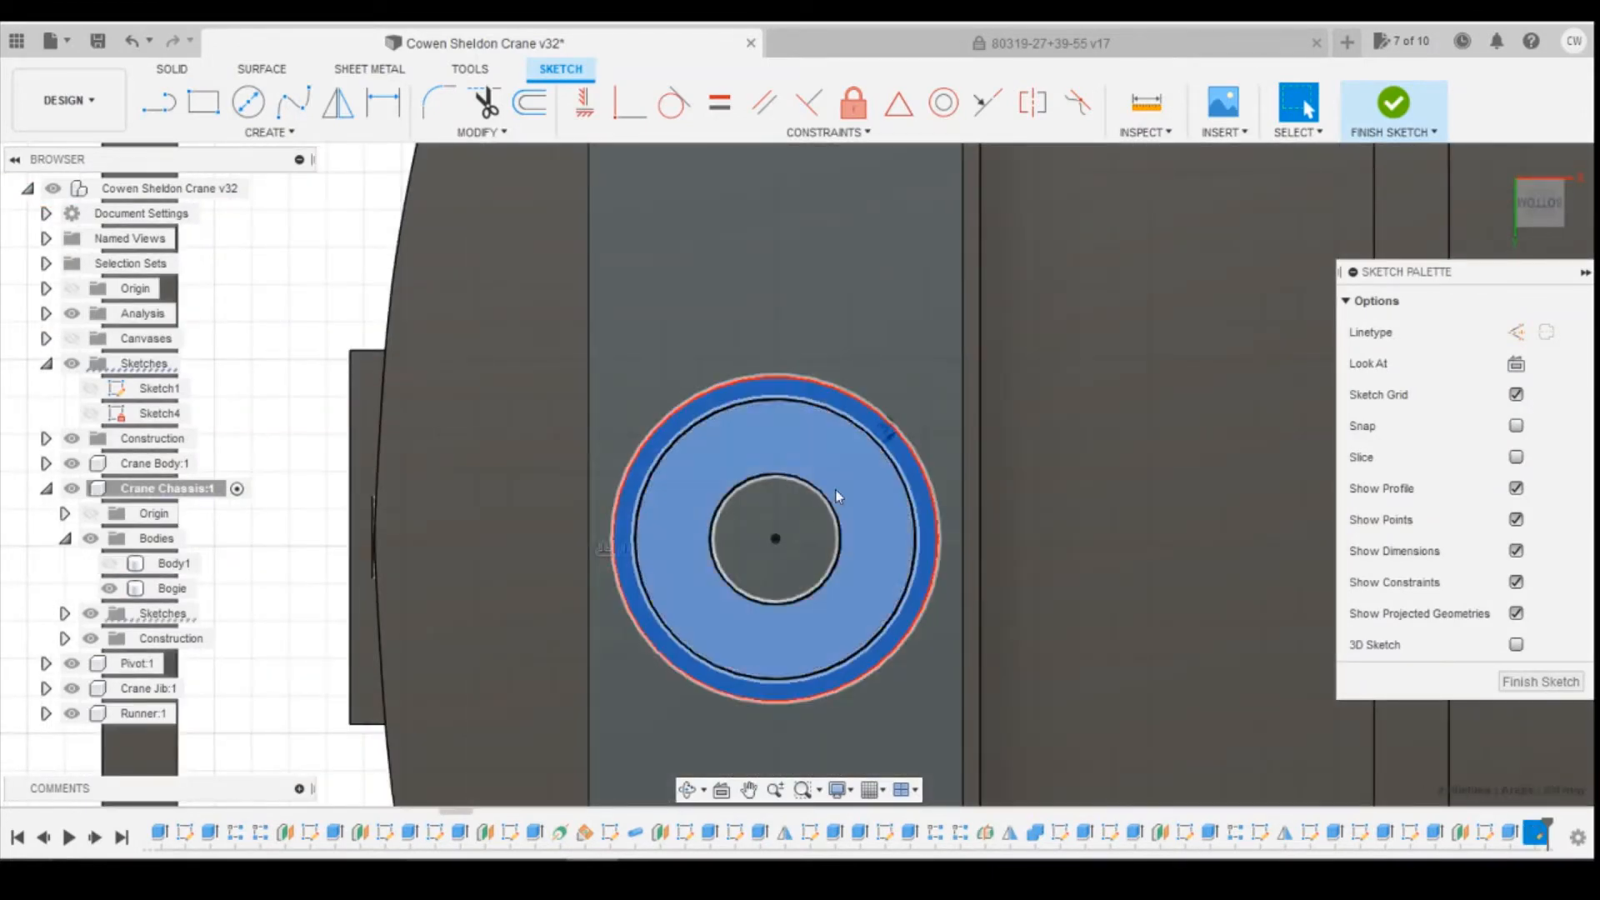
click(808, 525)
right_click(808, 525)
click(778, 611)
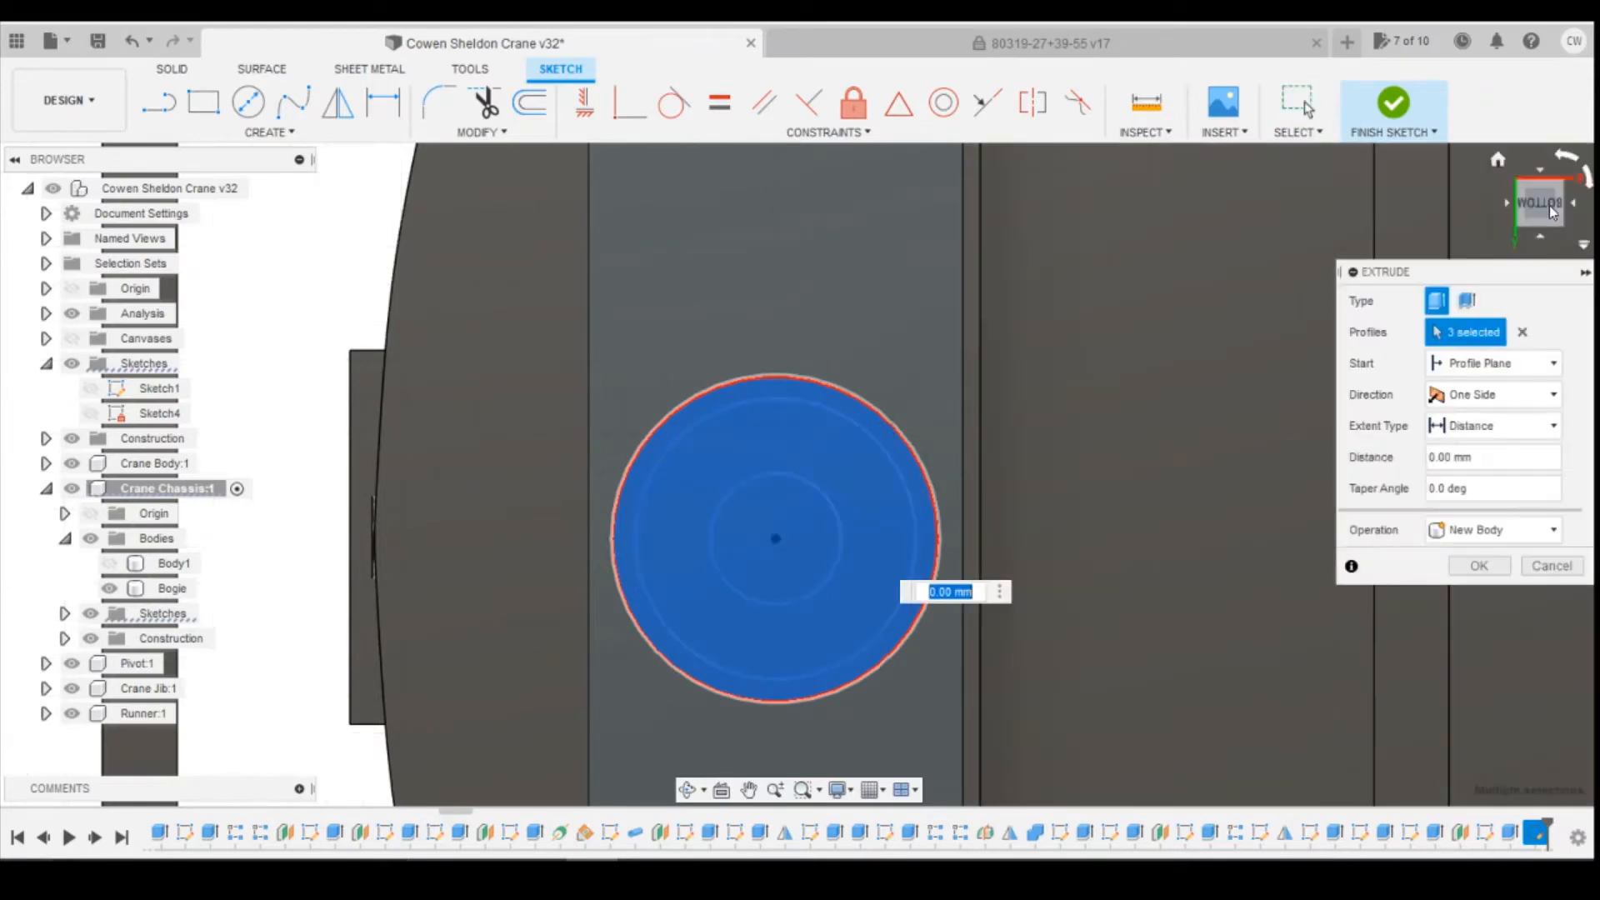
drag(1552, 212, 1522, 182)
drag(741, 478, 843, 558)
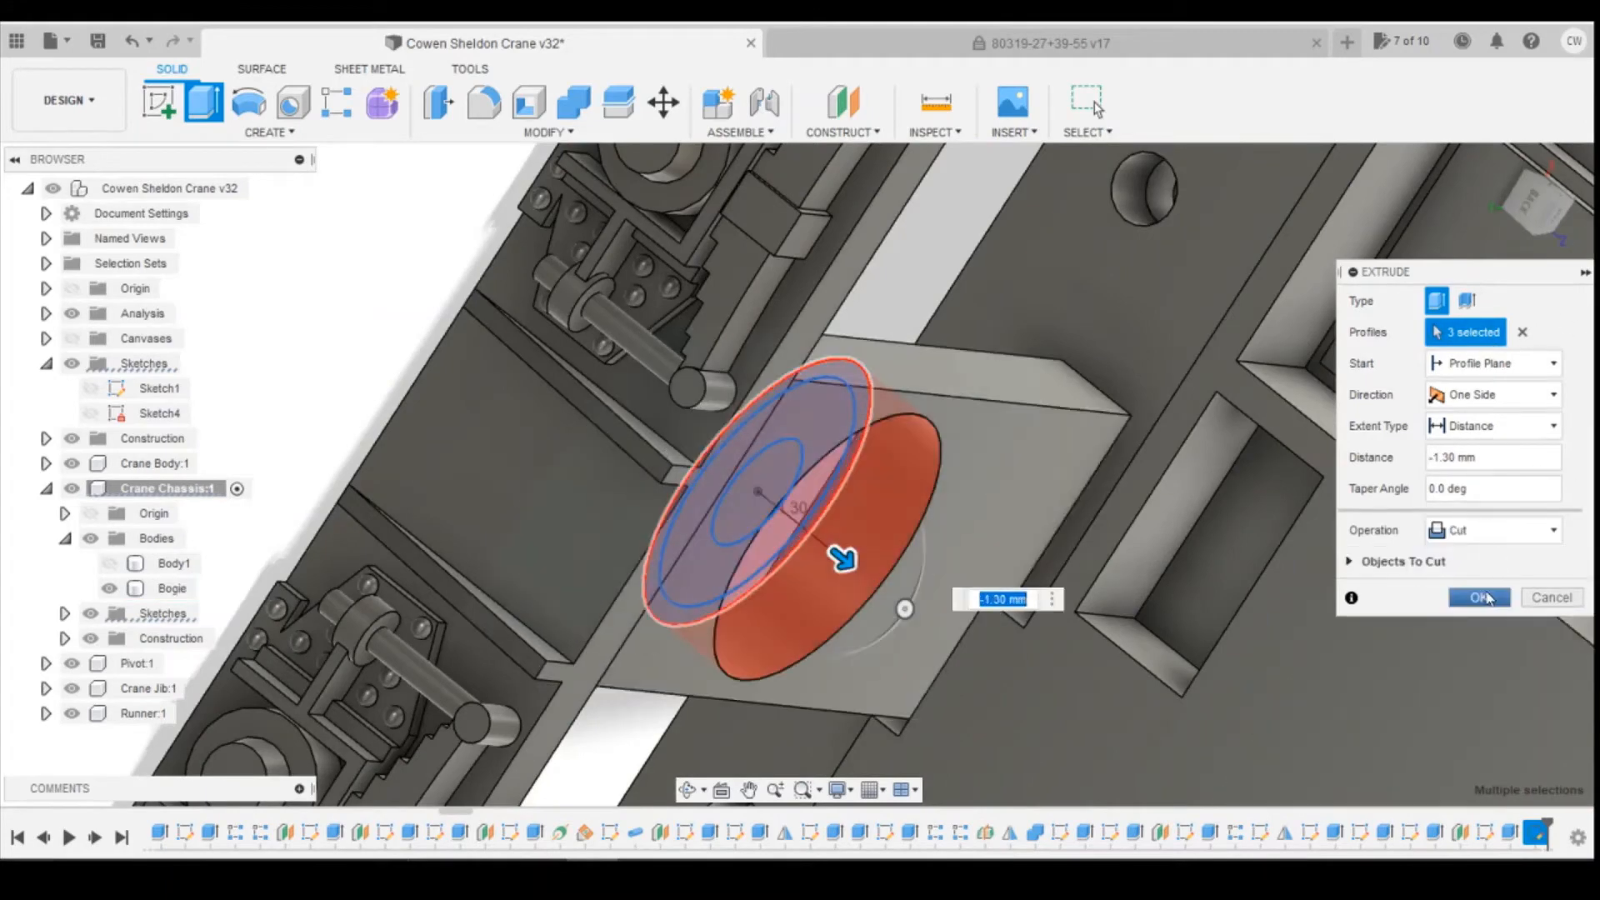
click(1479, 597)
click(1526, 215)
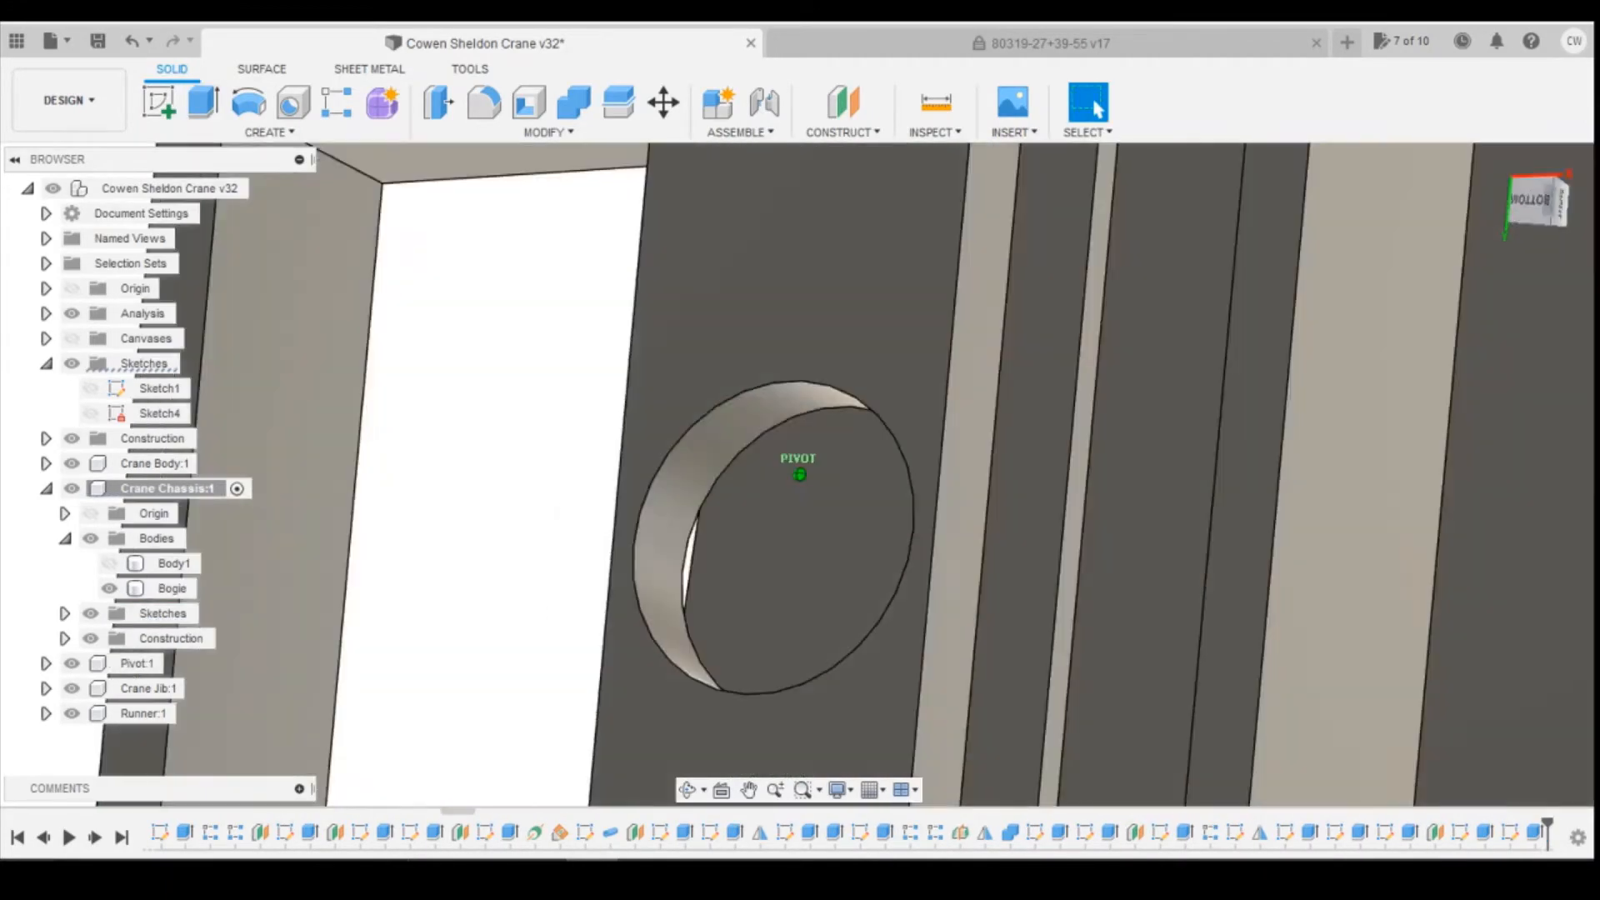
drag(1531, 205, 1547, 245)
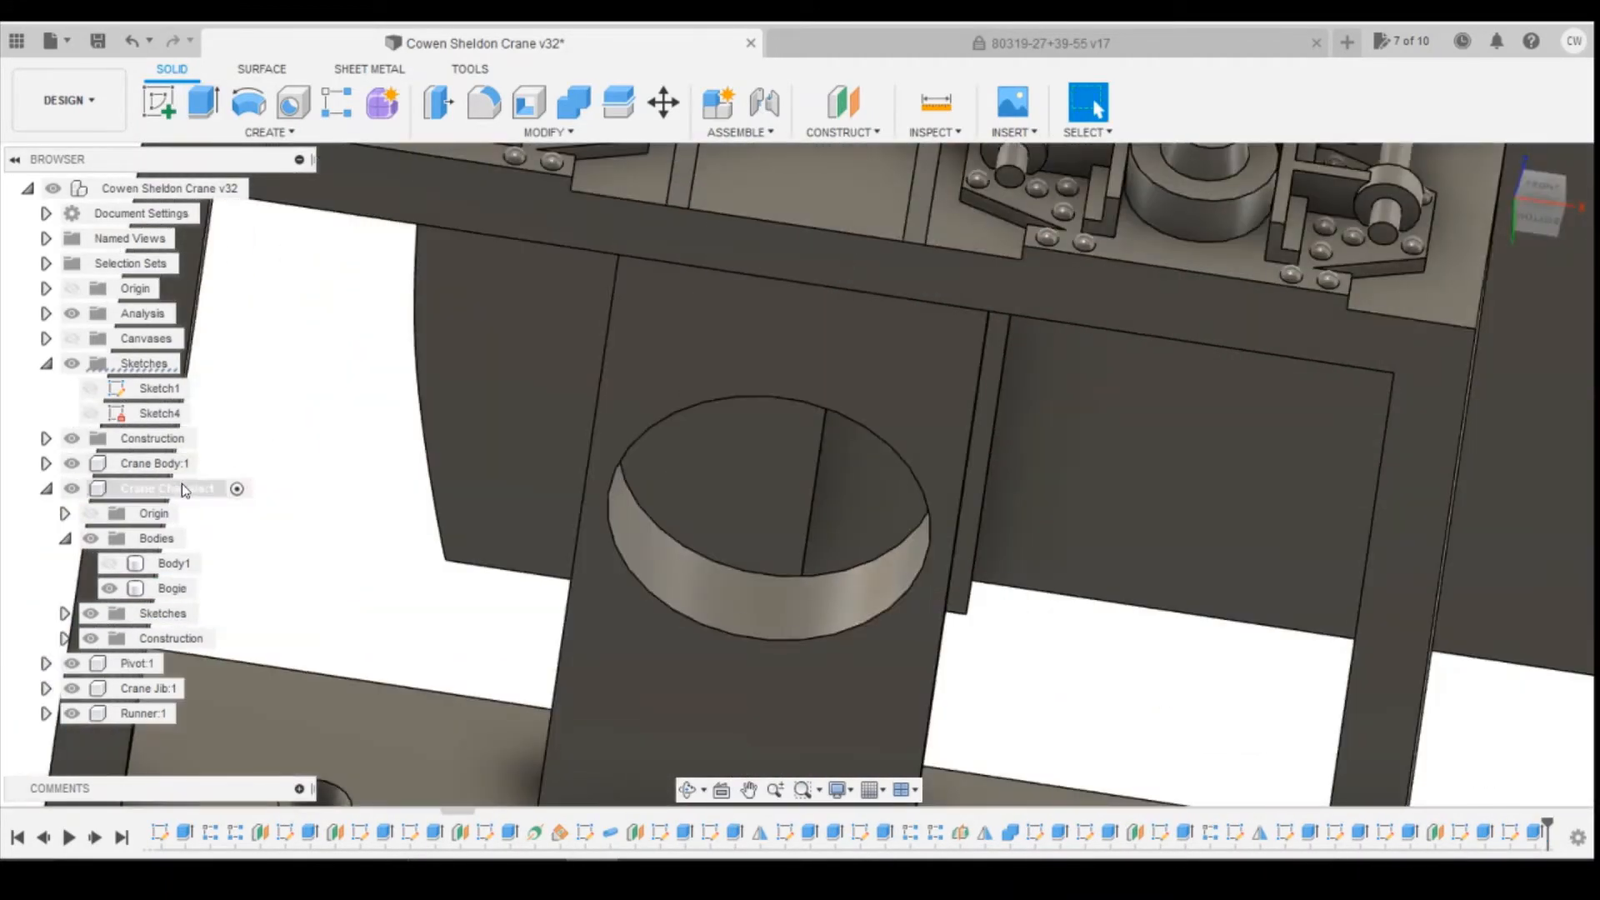
Step: Show Body1 and examine from below how the pivot sits inside the cross-member's clearance hole
click(113, 565)
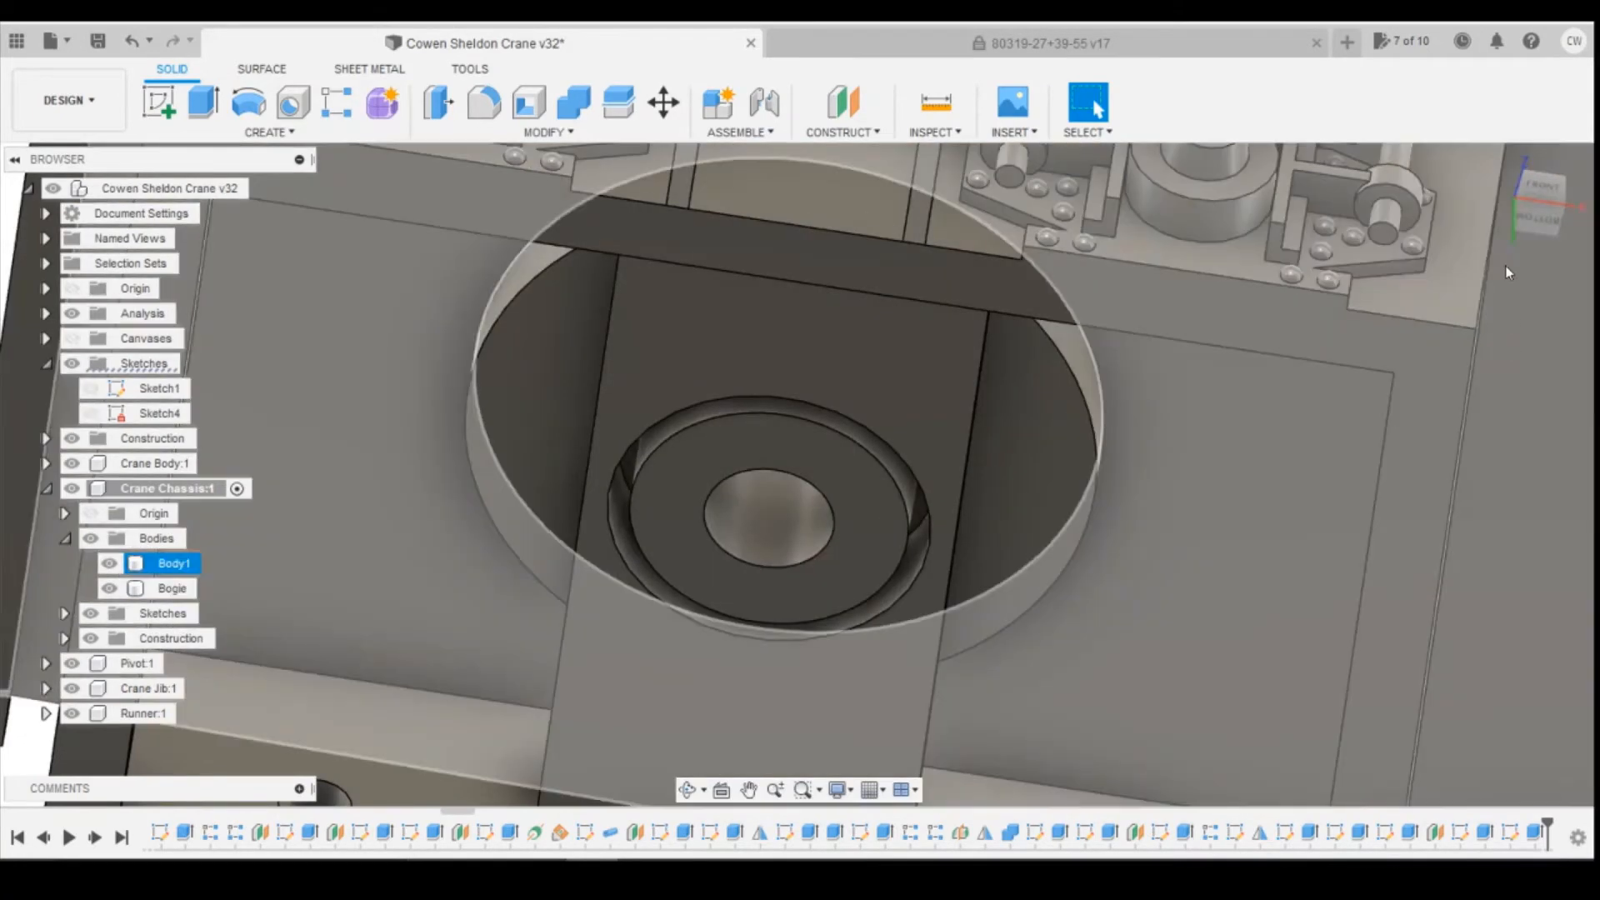
click(1540, 223)
scroll(782, 393, up, 3)
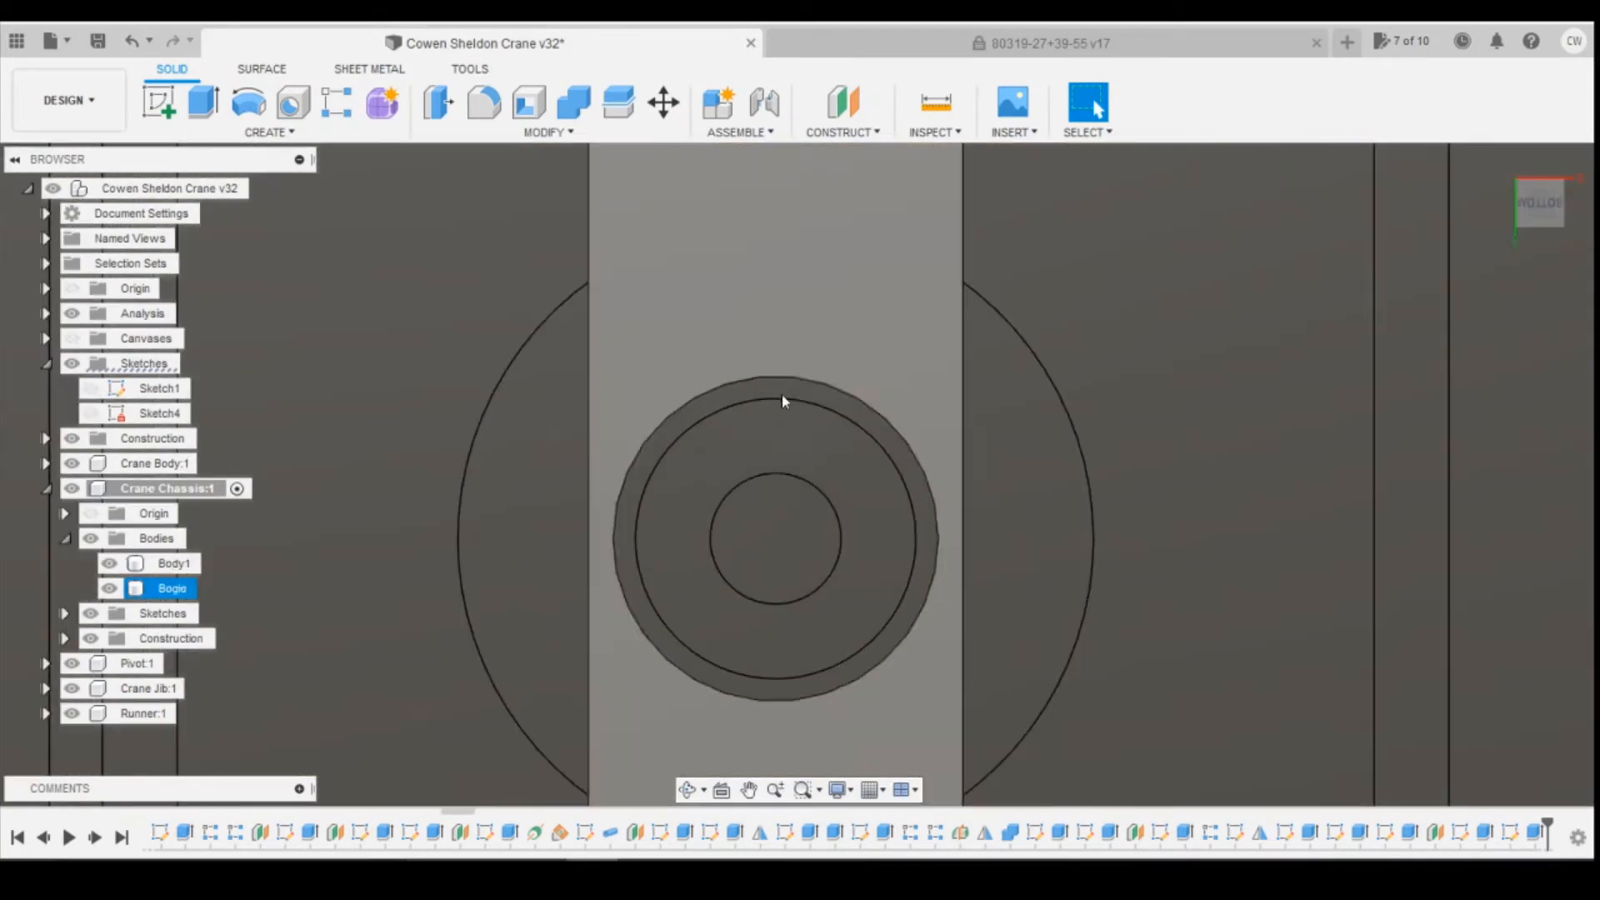
scroll(1181, 310, up, 3)
scroll(1116, 379, down, 5)
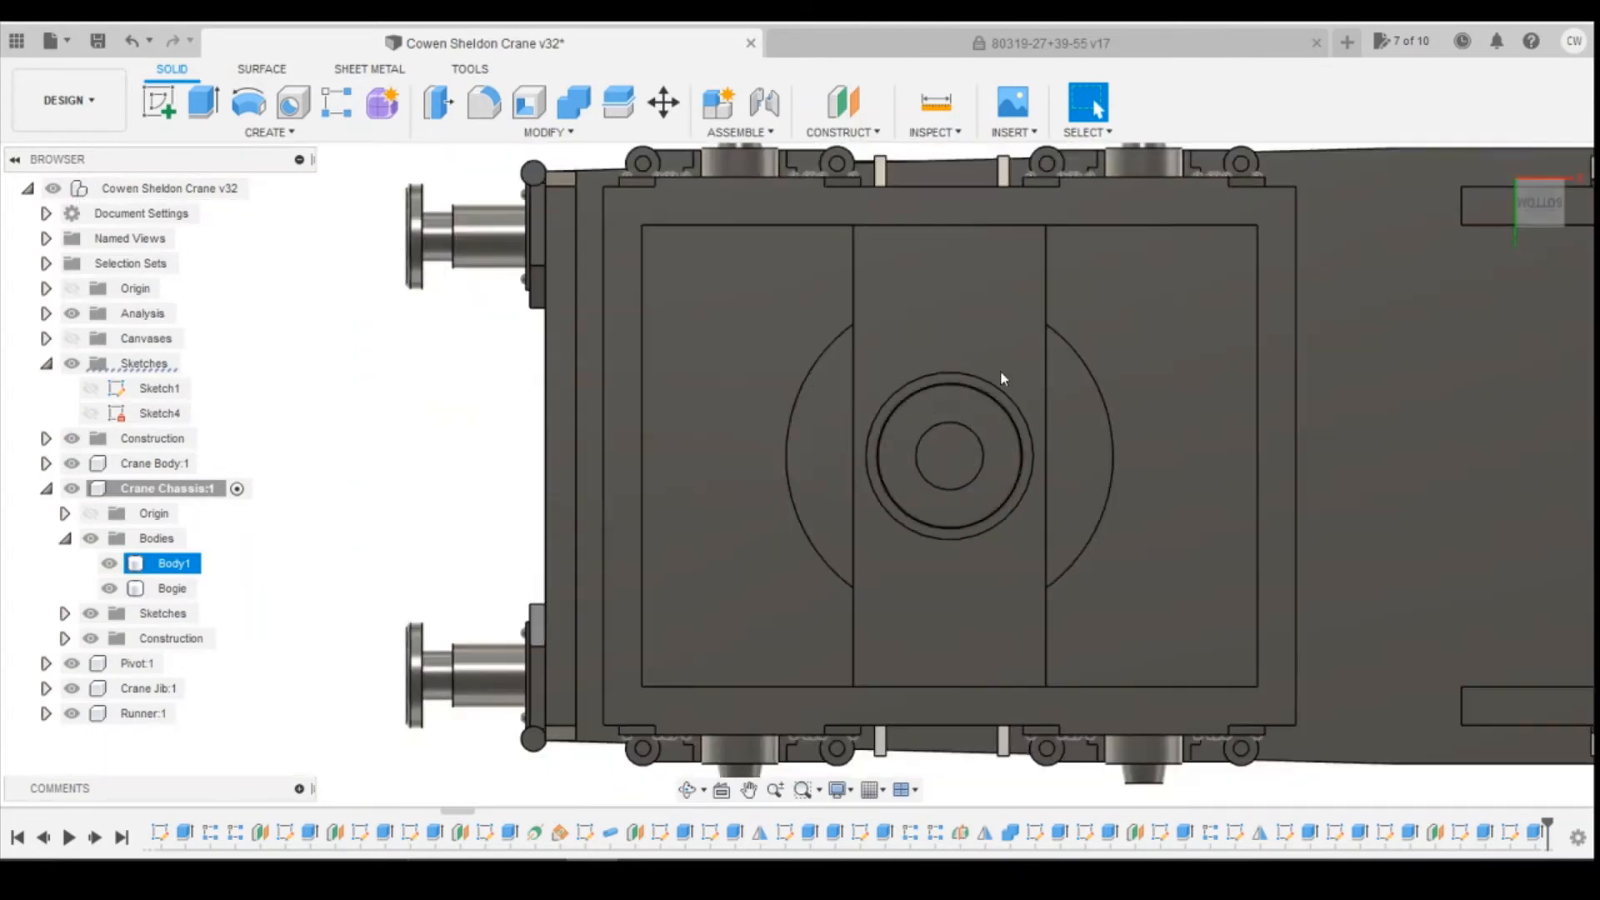
click(959, 393)
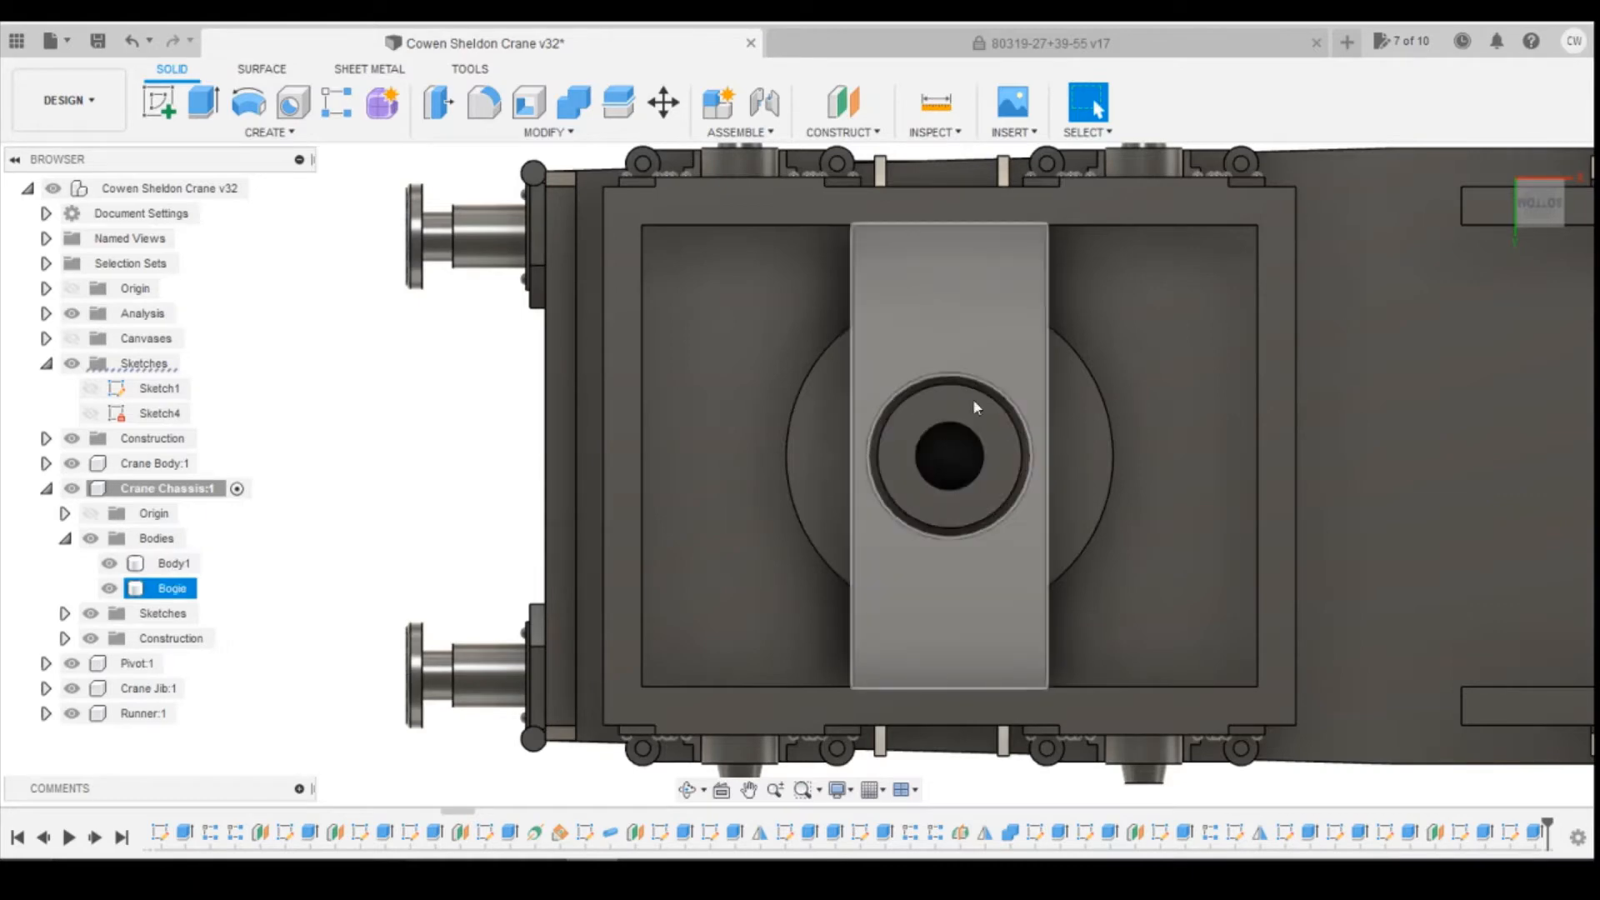
mouse_move(1541, 216)
mouse_down()
mouse_move(1529, 257)
mouse_move(1471, 256)
mouse_move(1523, 222)
mouse_move(1527, 200)
mouse_move(1300, 334)
mouse_move(1078, 373)
mouse_move(951, 375)
mouse_up()
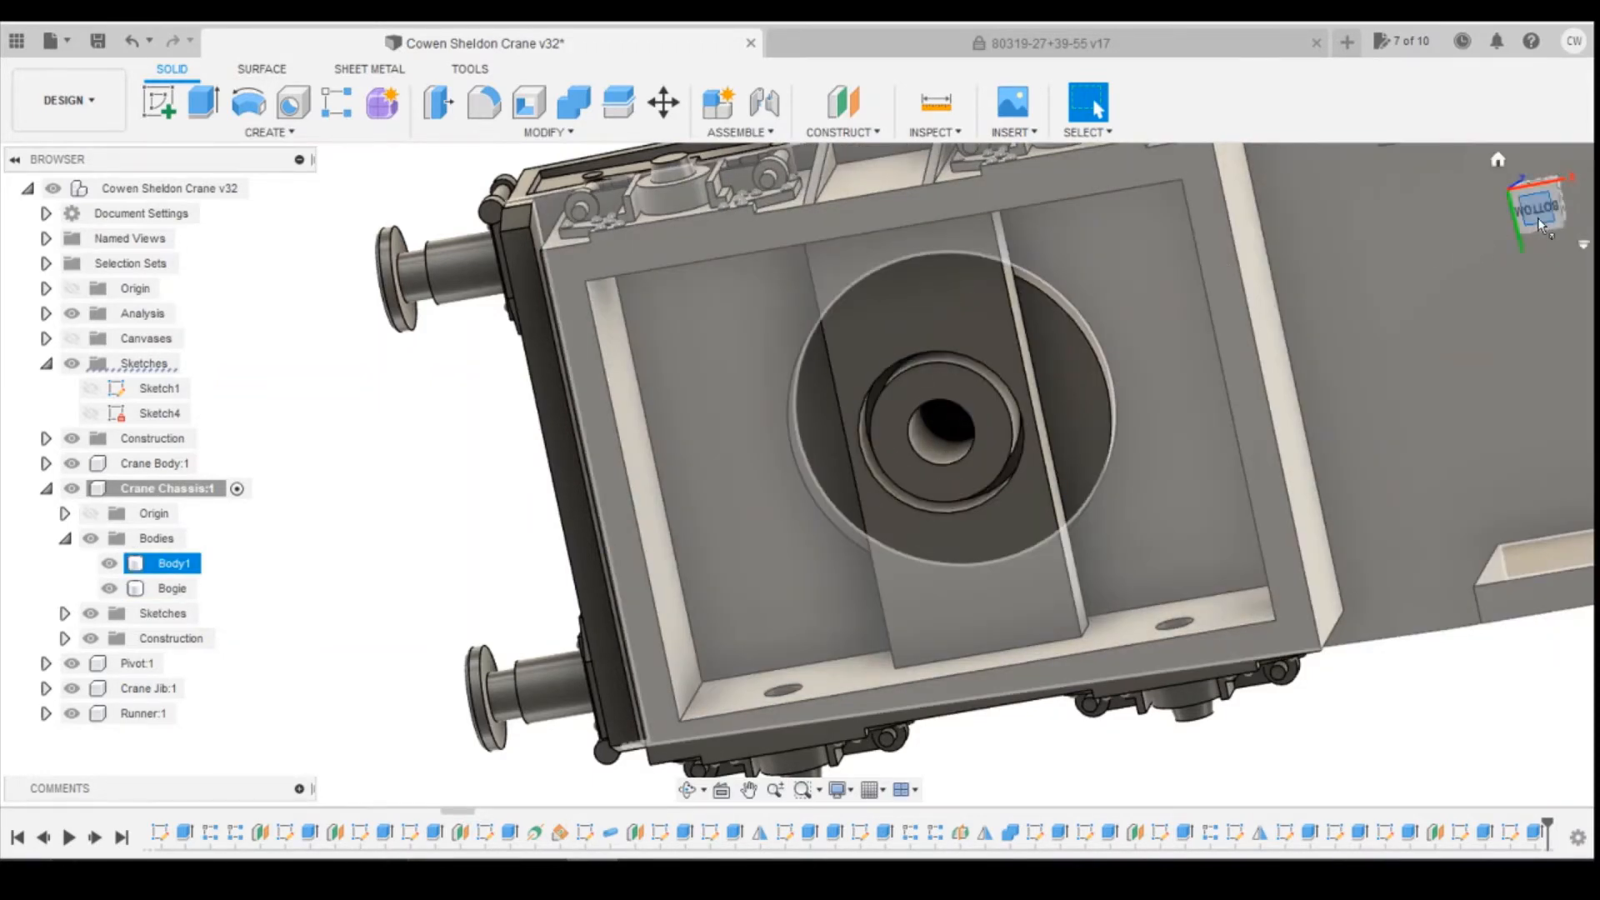
click(1538, 217)
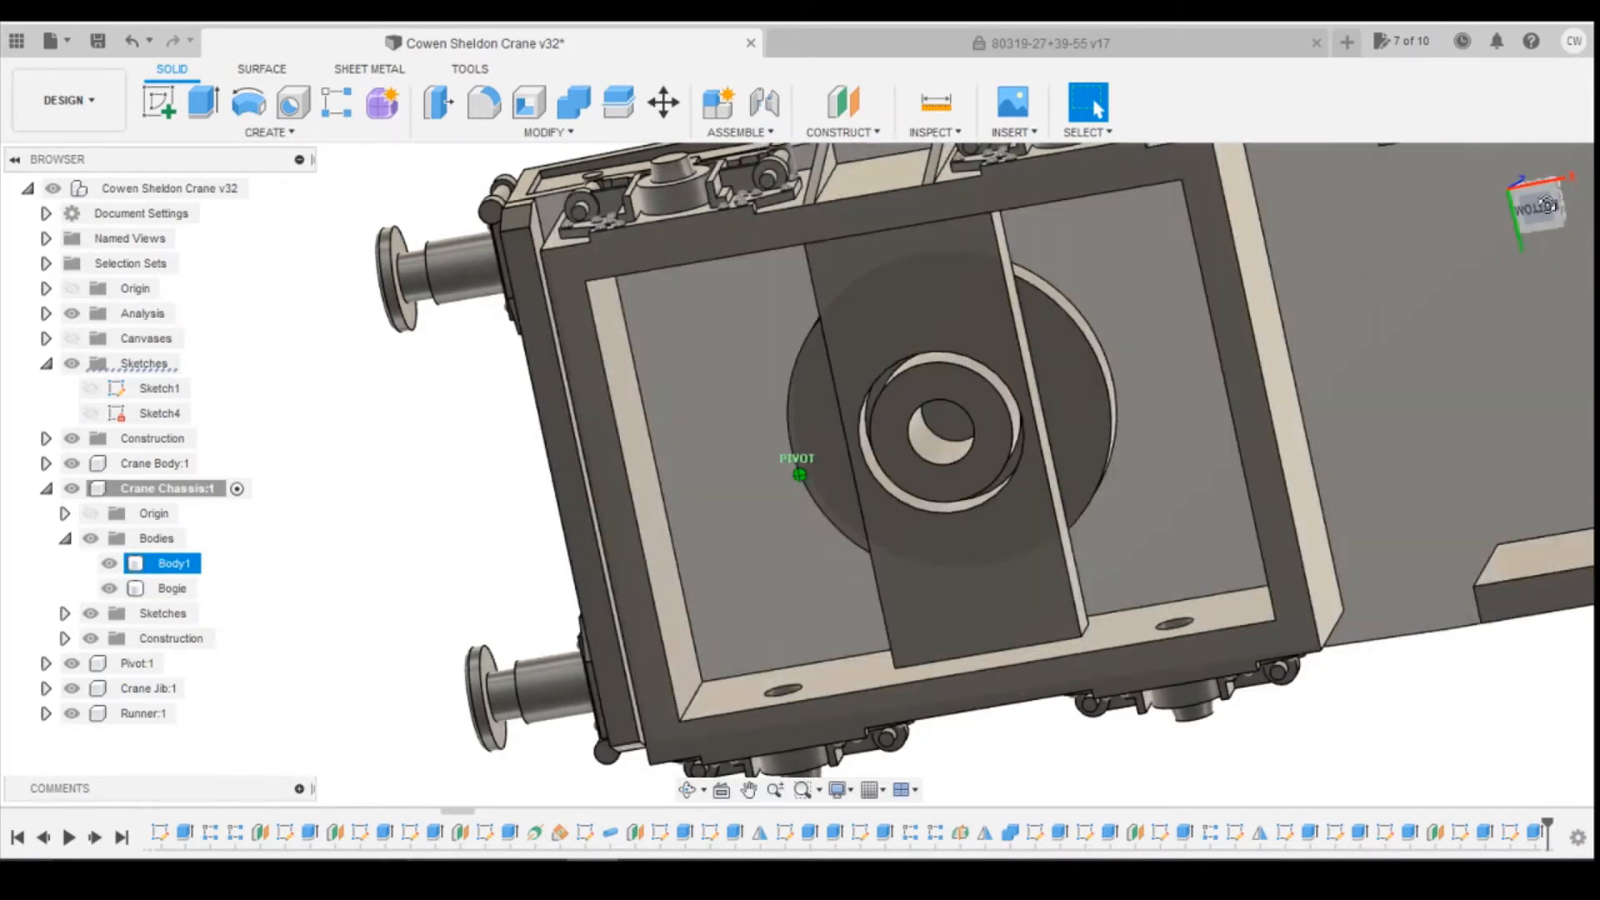
click(1014, 365)
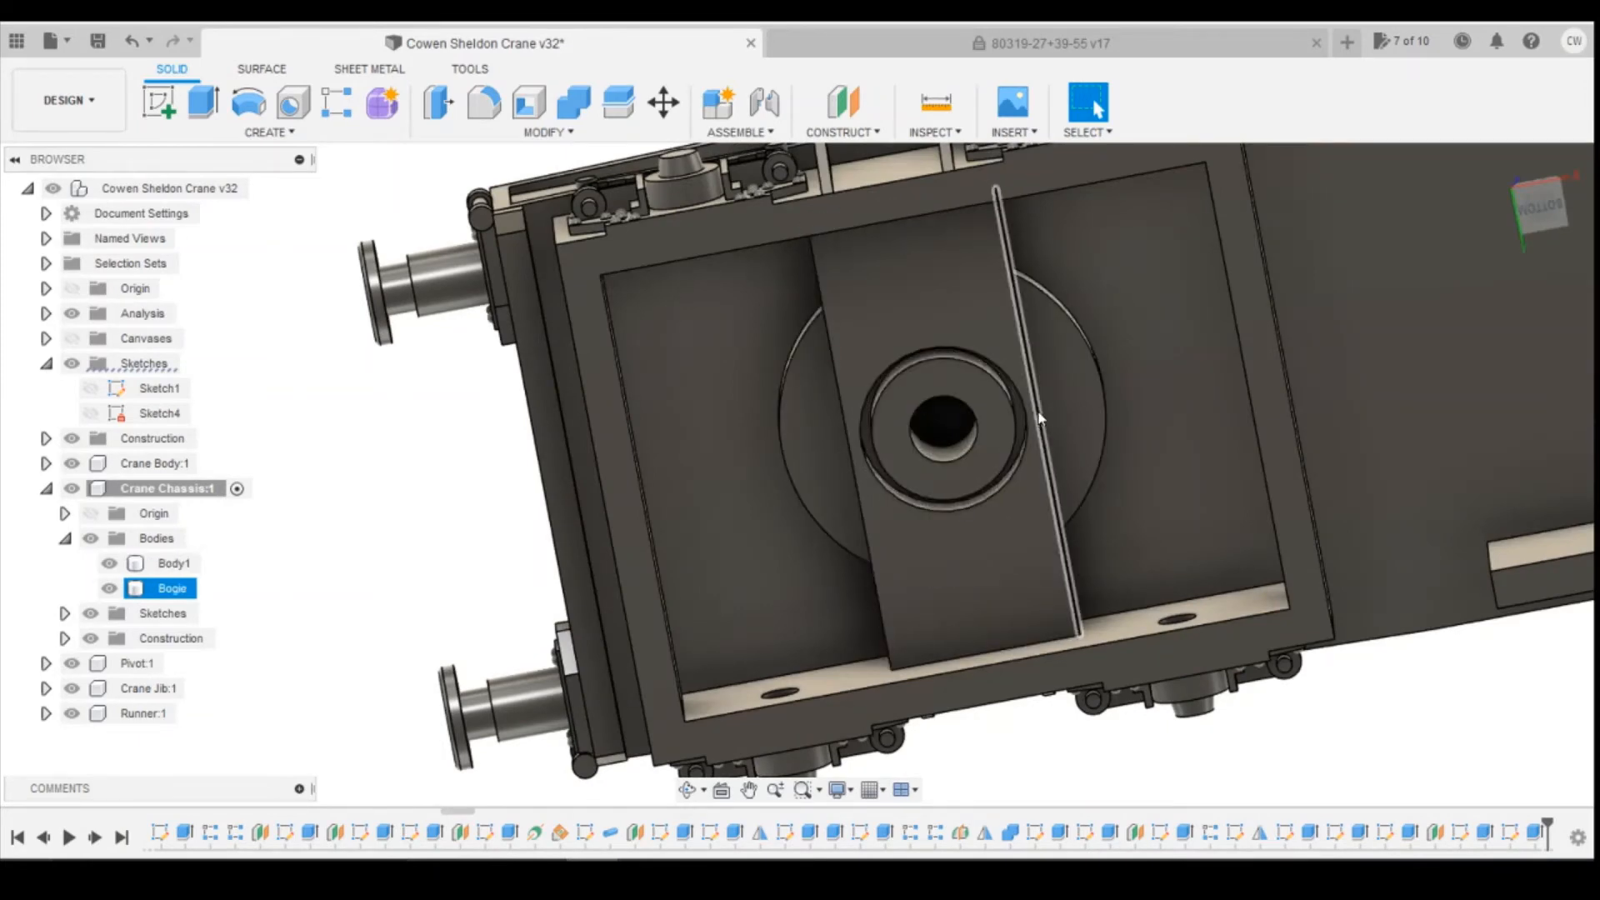
click(1267, 285)
drag(1542, 210, 1479, 213)
click(367, 190)
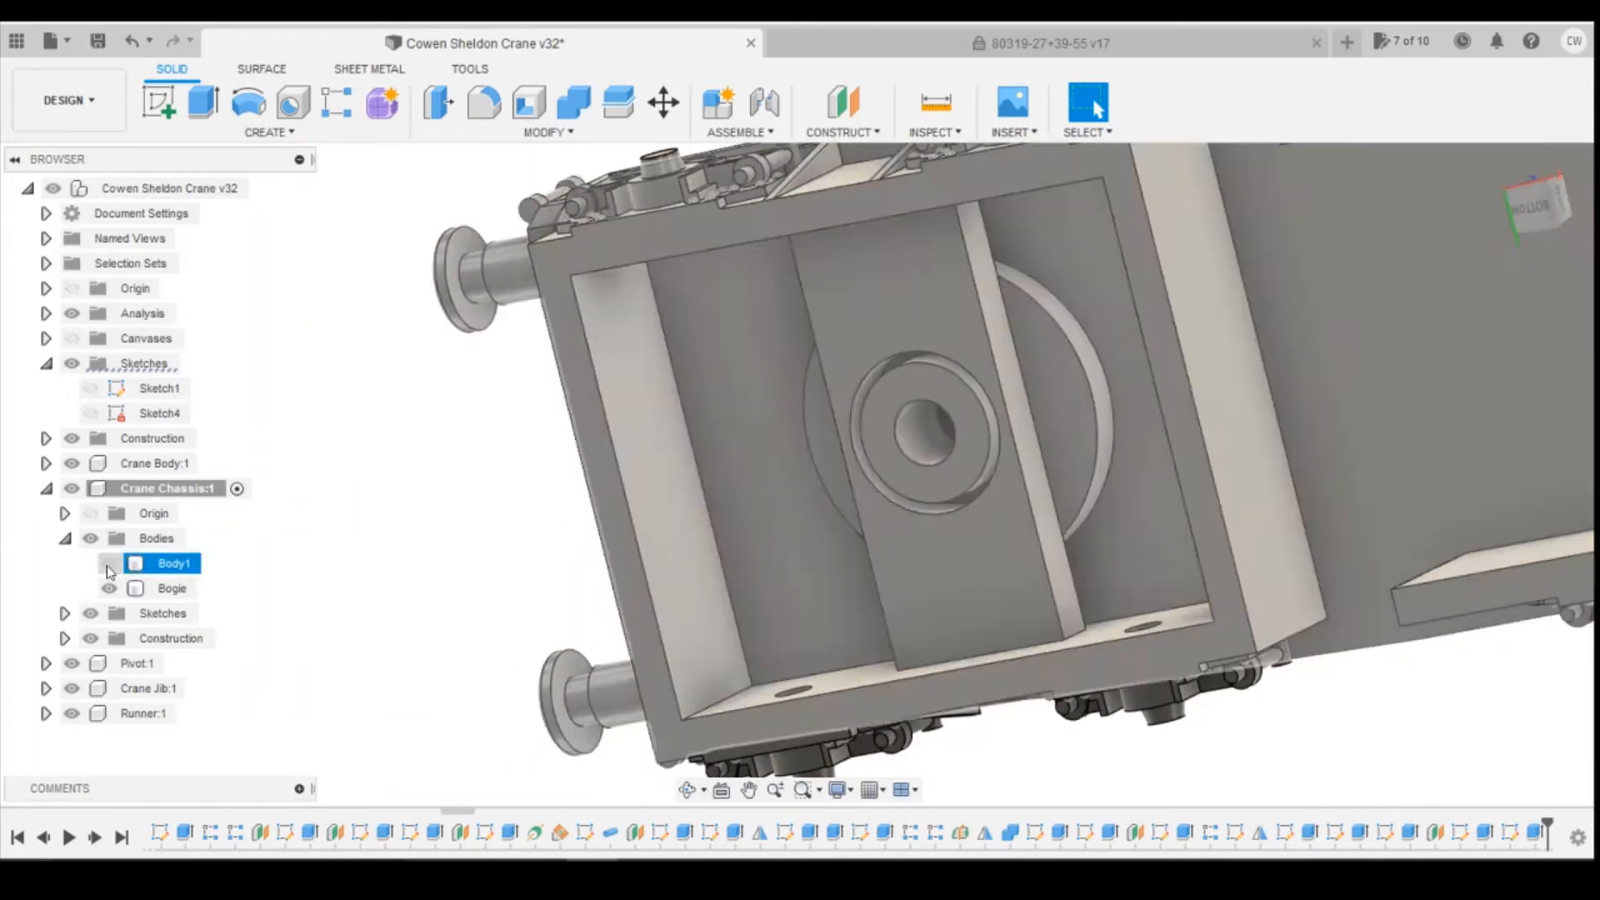
Step: Hide Body1 and the Crane Body component, and start a sketch on the cross-member's long side face with Slice on
click(109, 564)
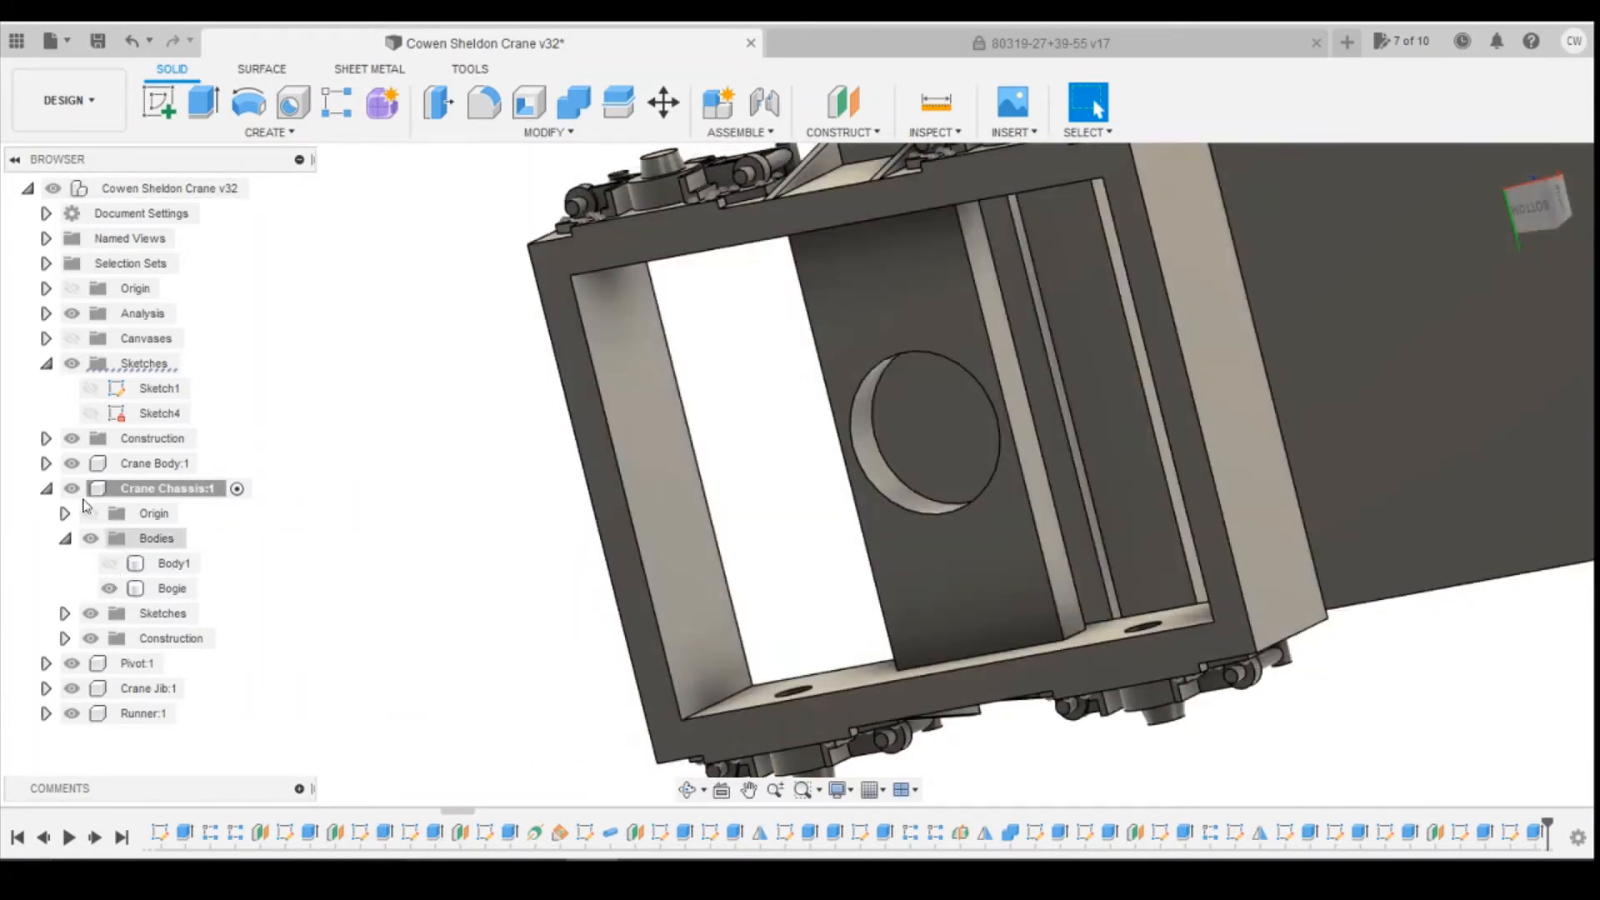
click(72, 464)
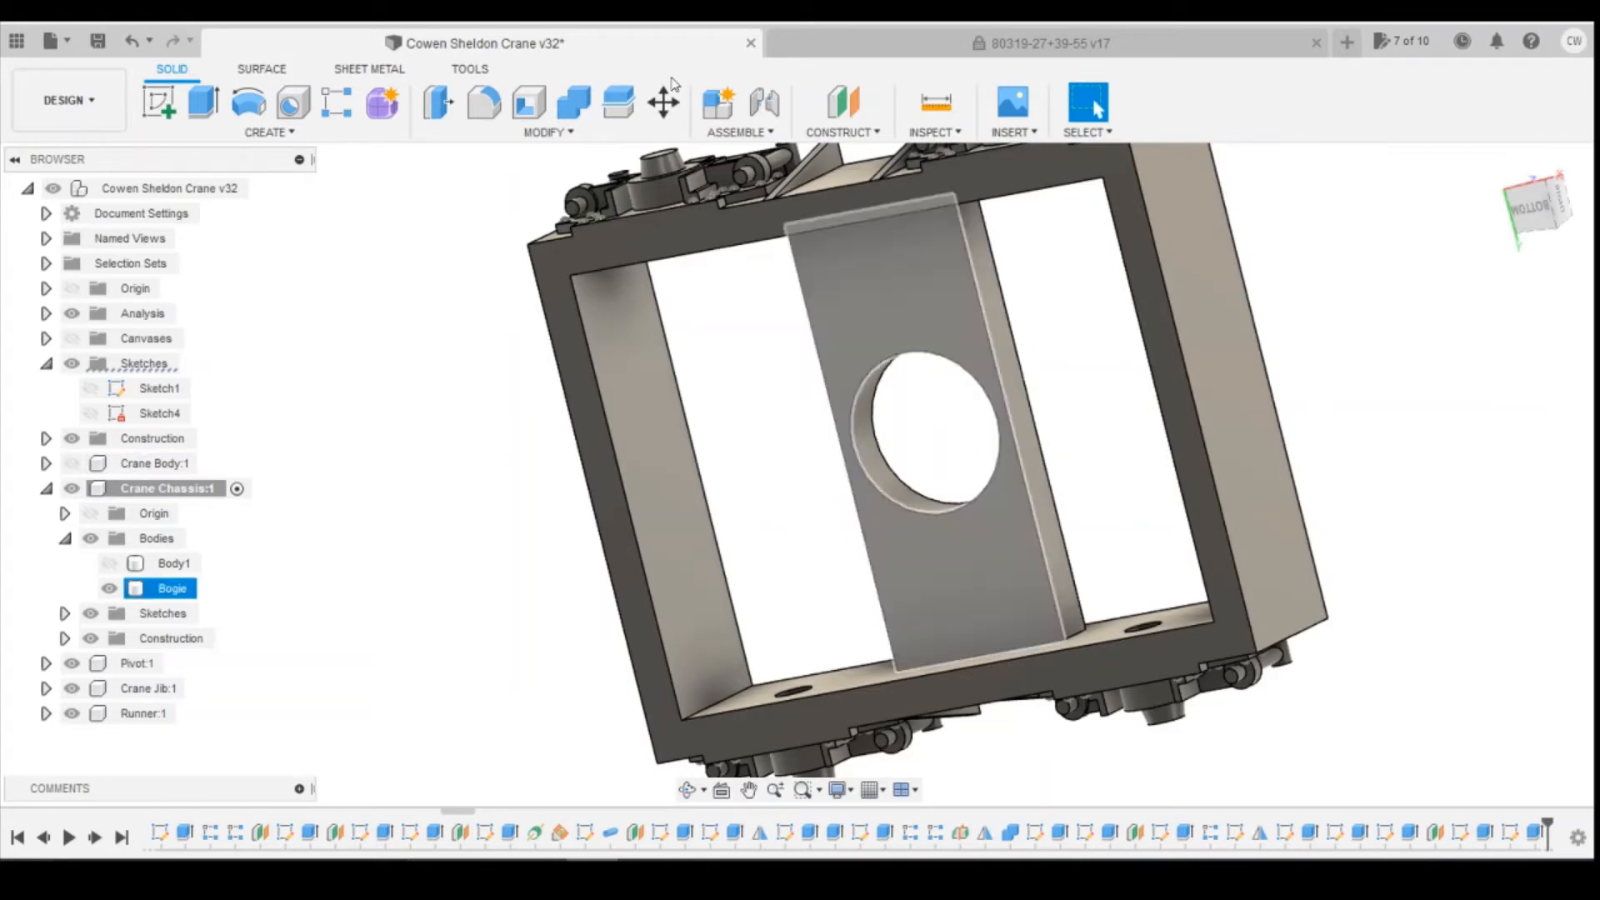
click(172, 117)
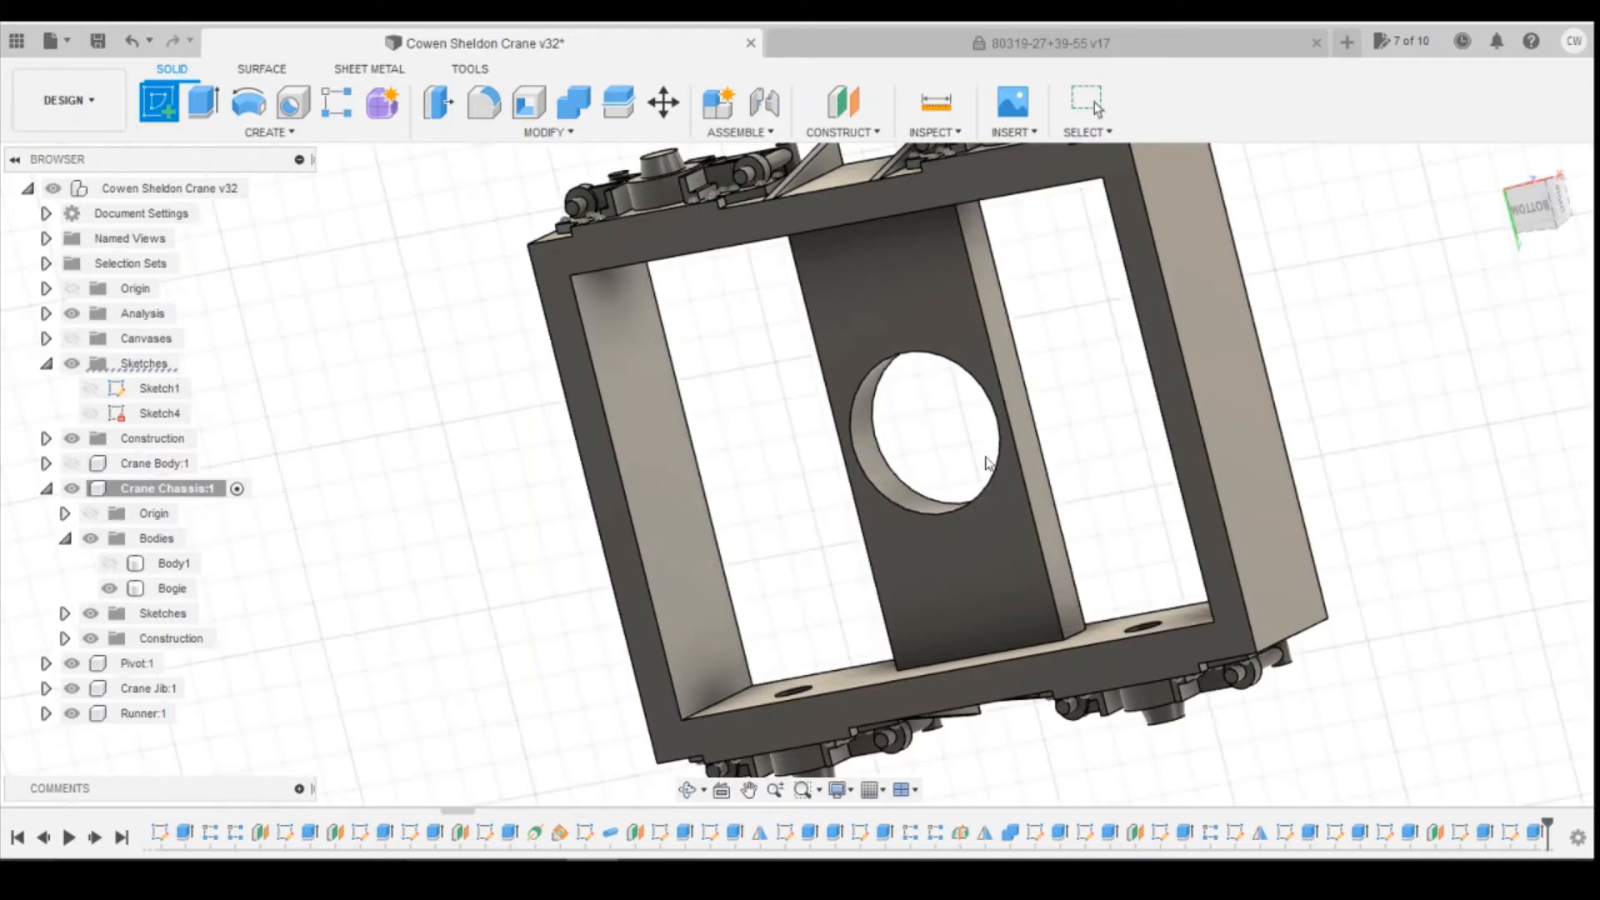
click(1031, 412)
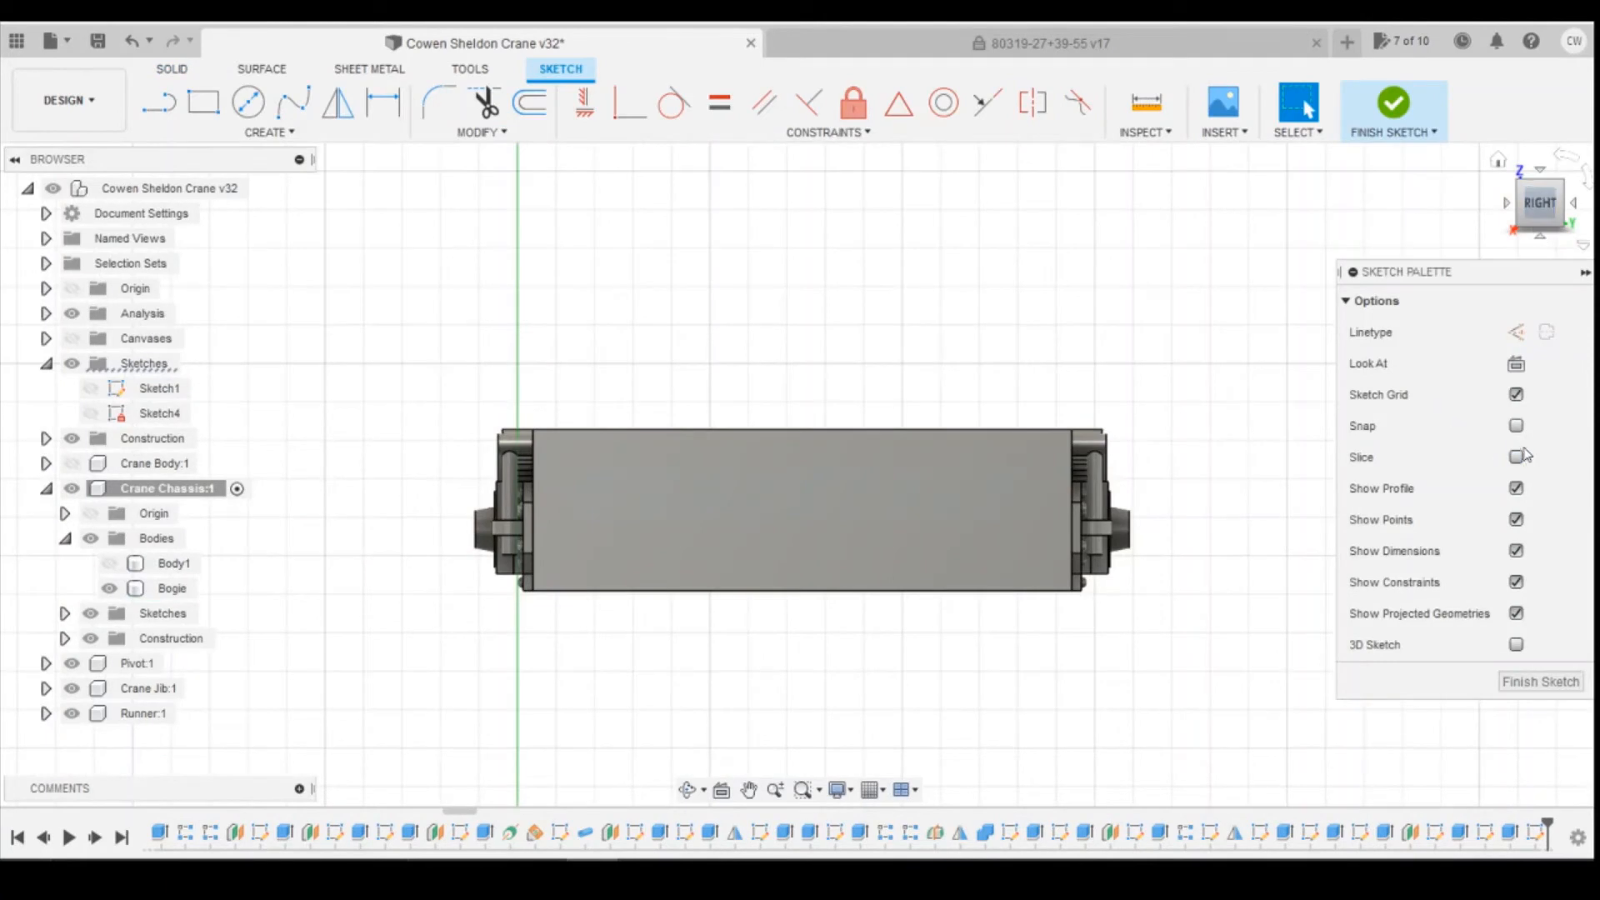
click(1542, 214)
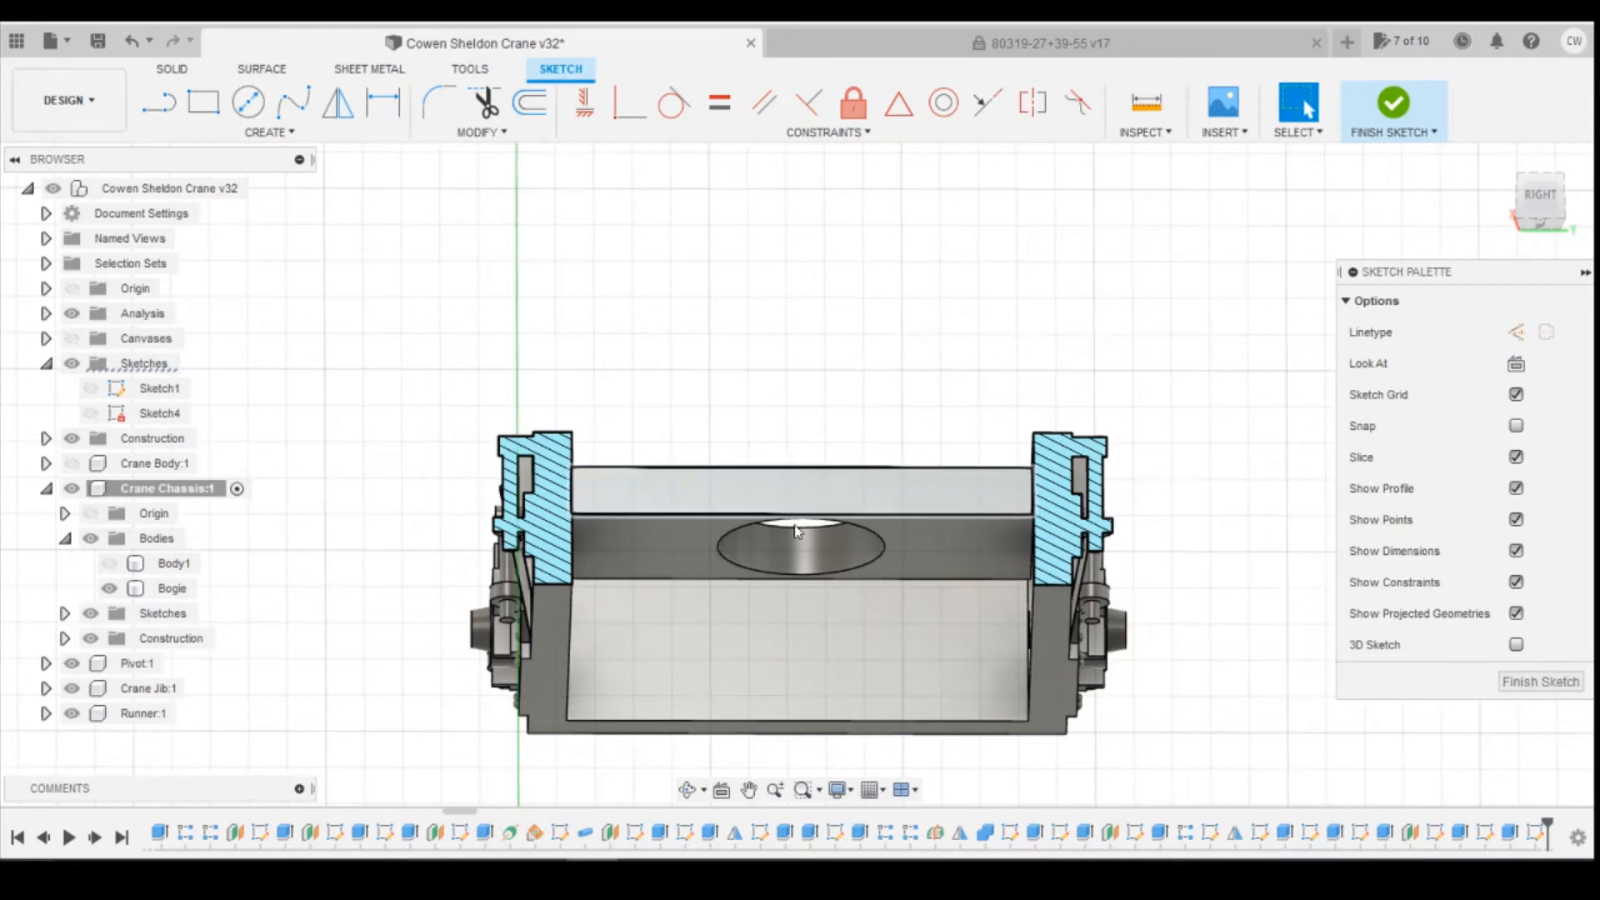
Step: Sketch a rectangle about 4.46 mm wide over the side face's full height beside the hole and centre it with a Midpoint constraint
click(203, 102)
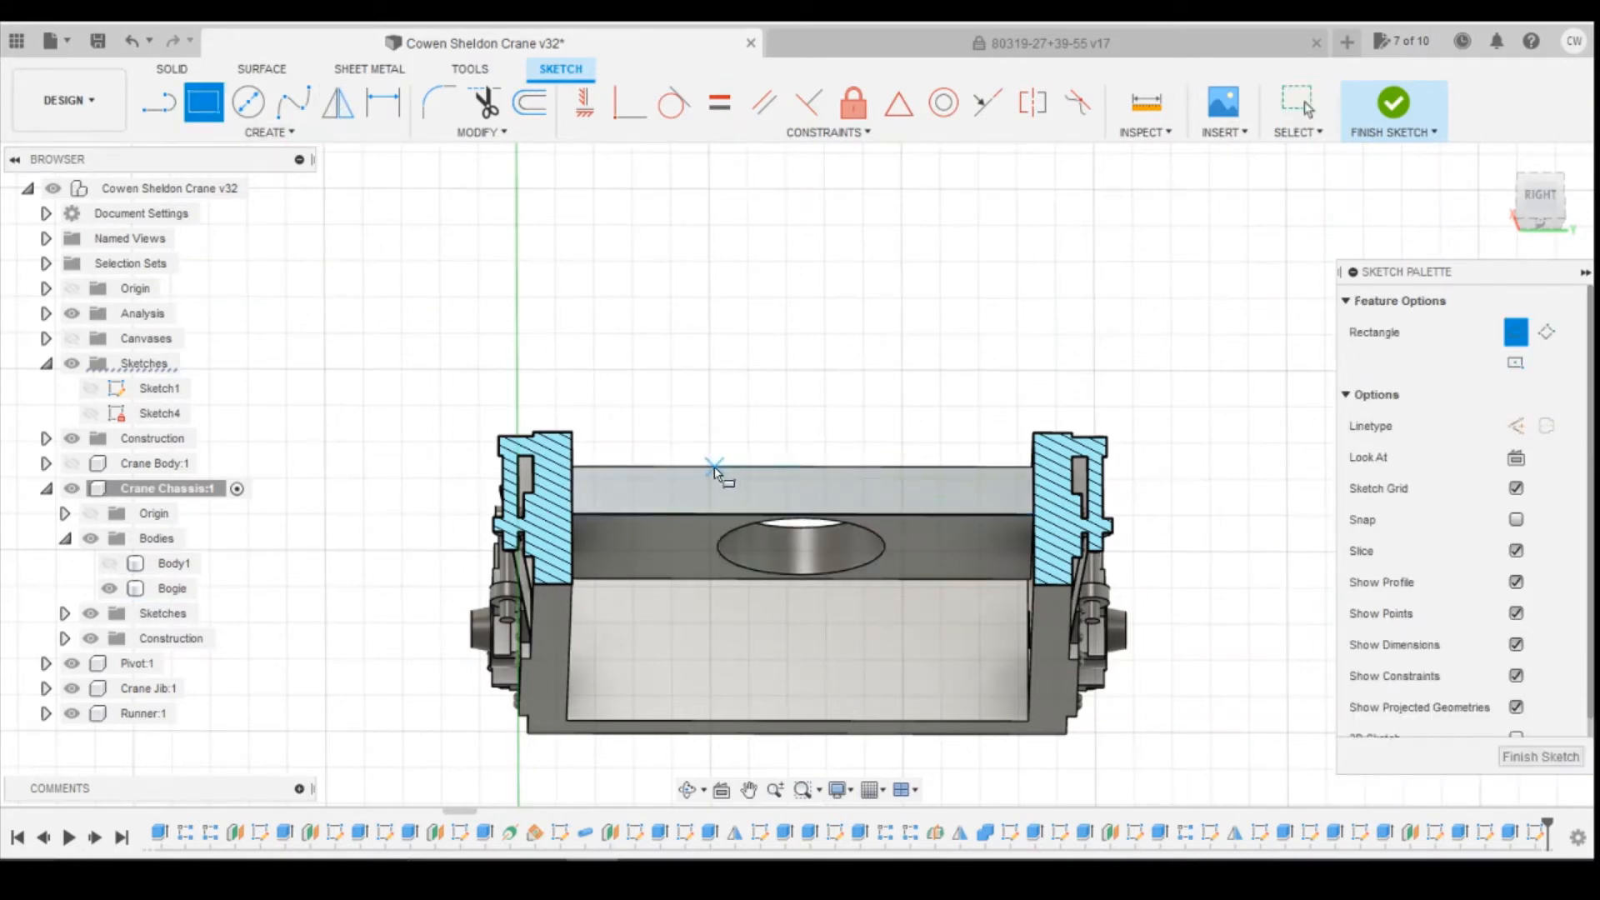
click(887, 515)
key(Escape)
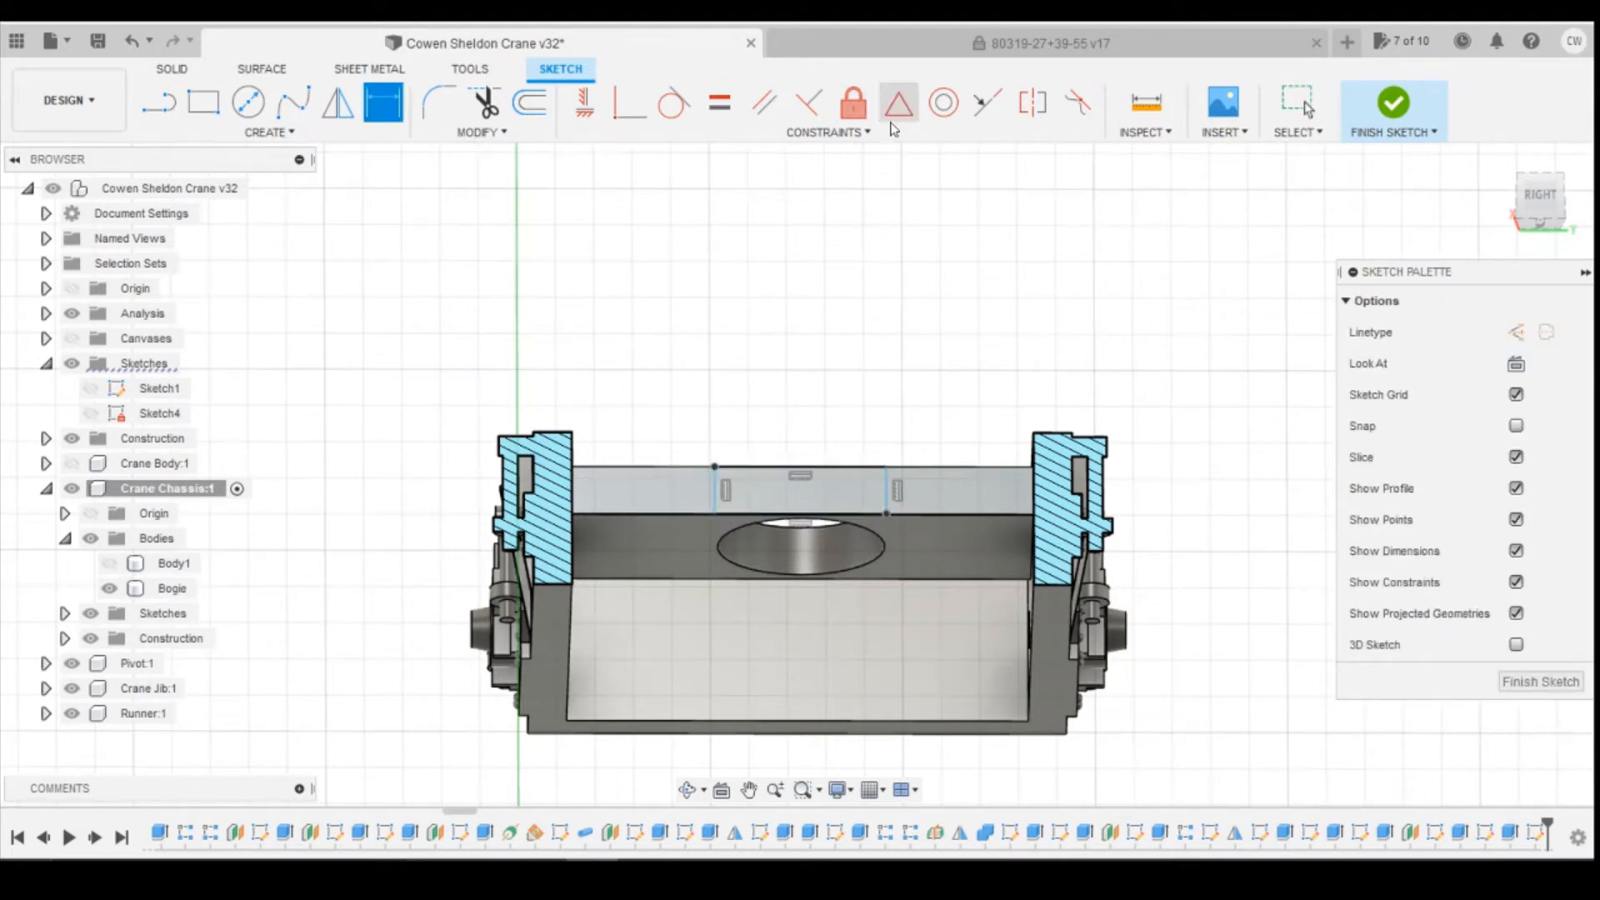
click(915, 469)
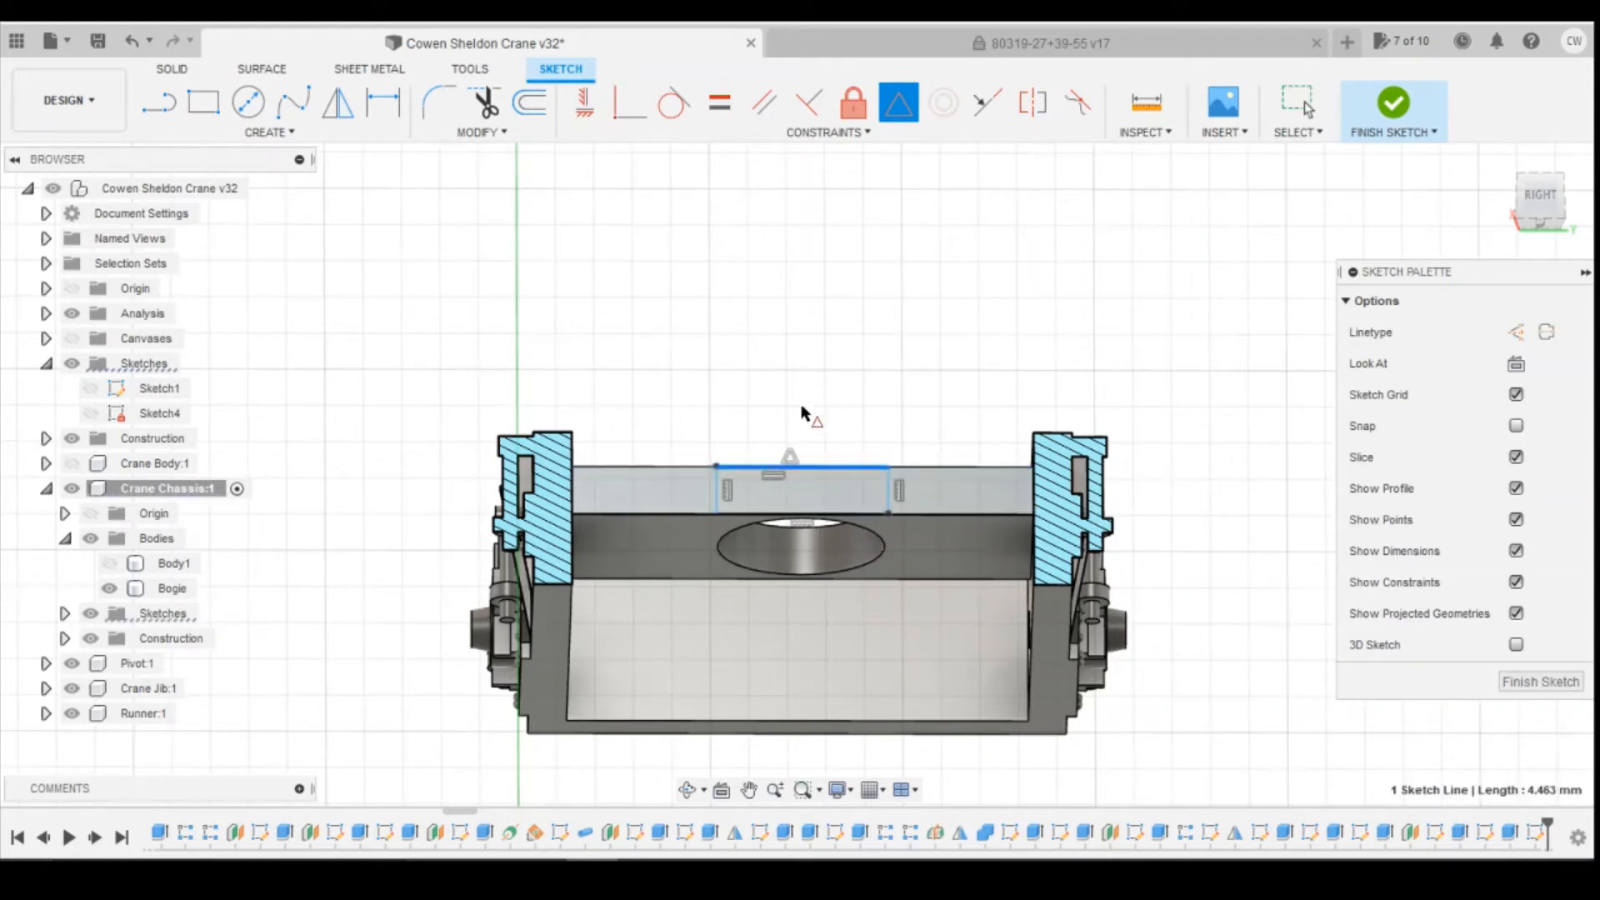
key(Escape)
Step: Dimension the rectangle's width to 4.5 mm
key(d)
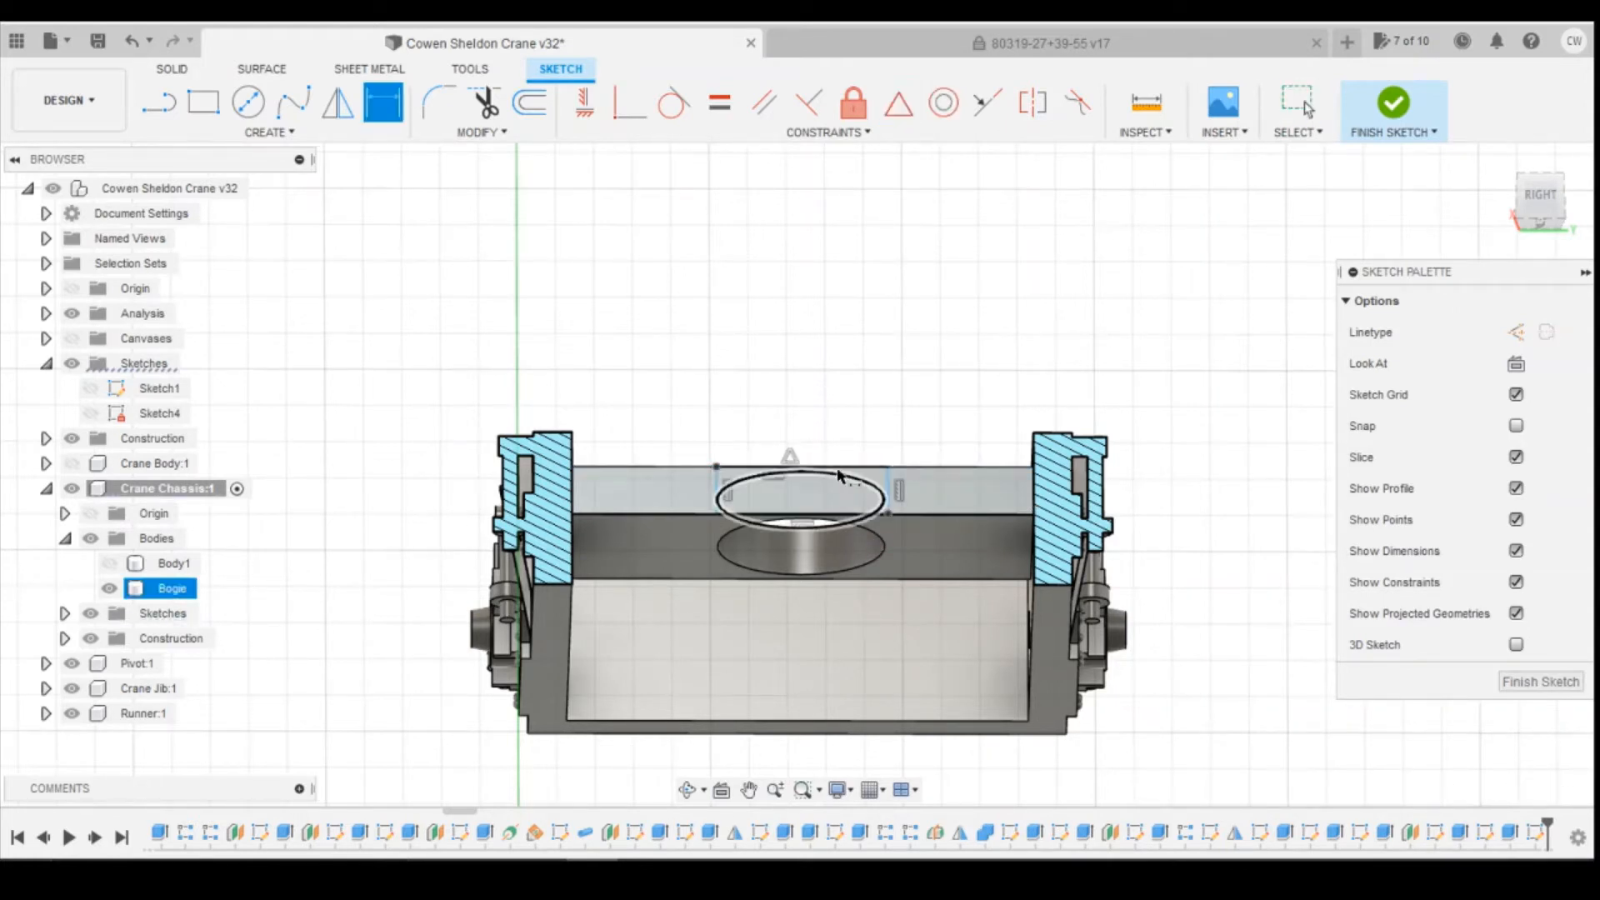
click(918, 411)
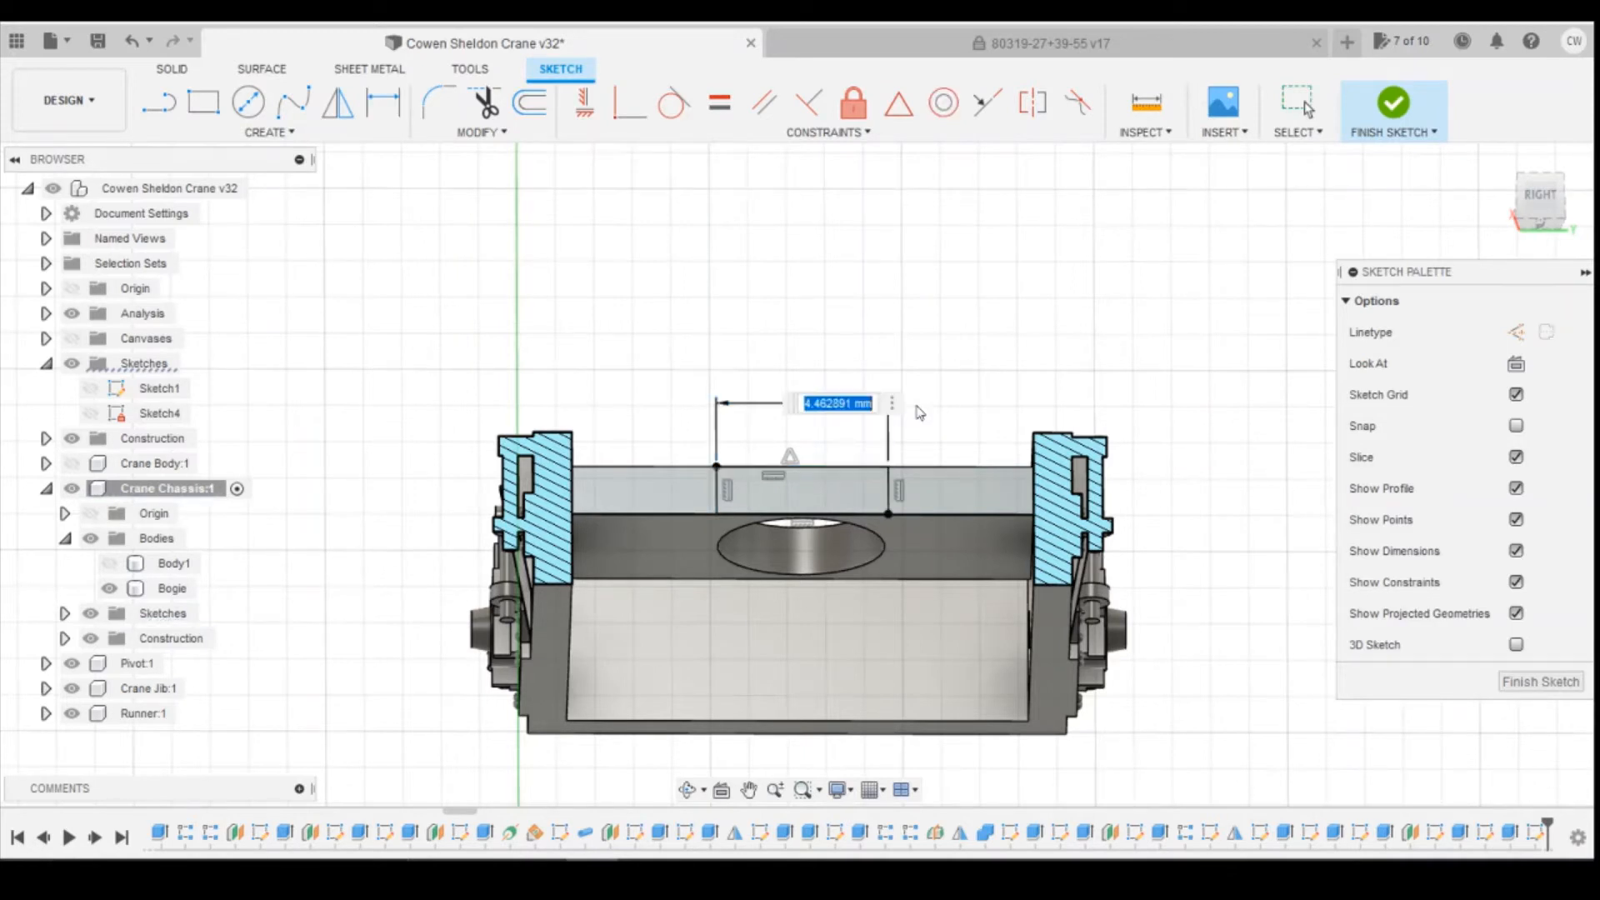
text(4.5)
key(Return)
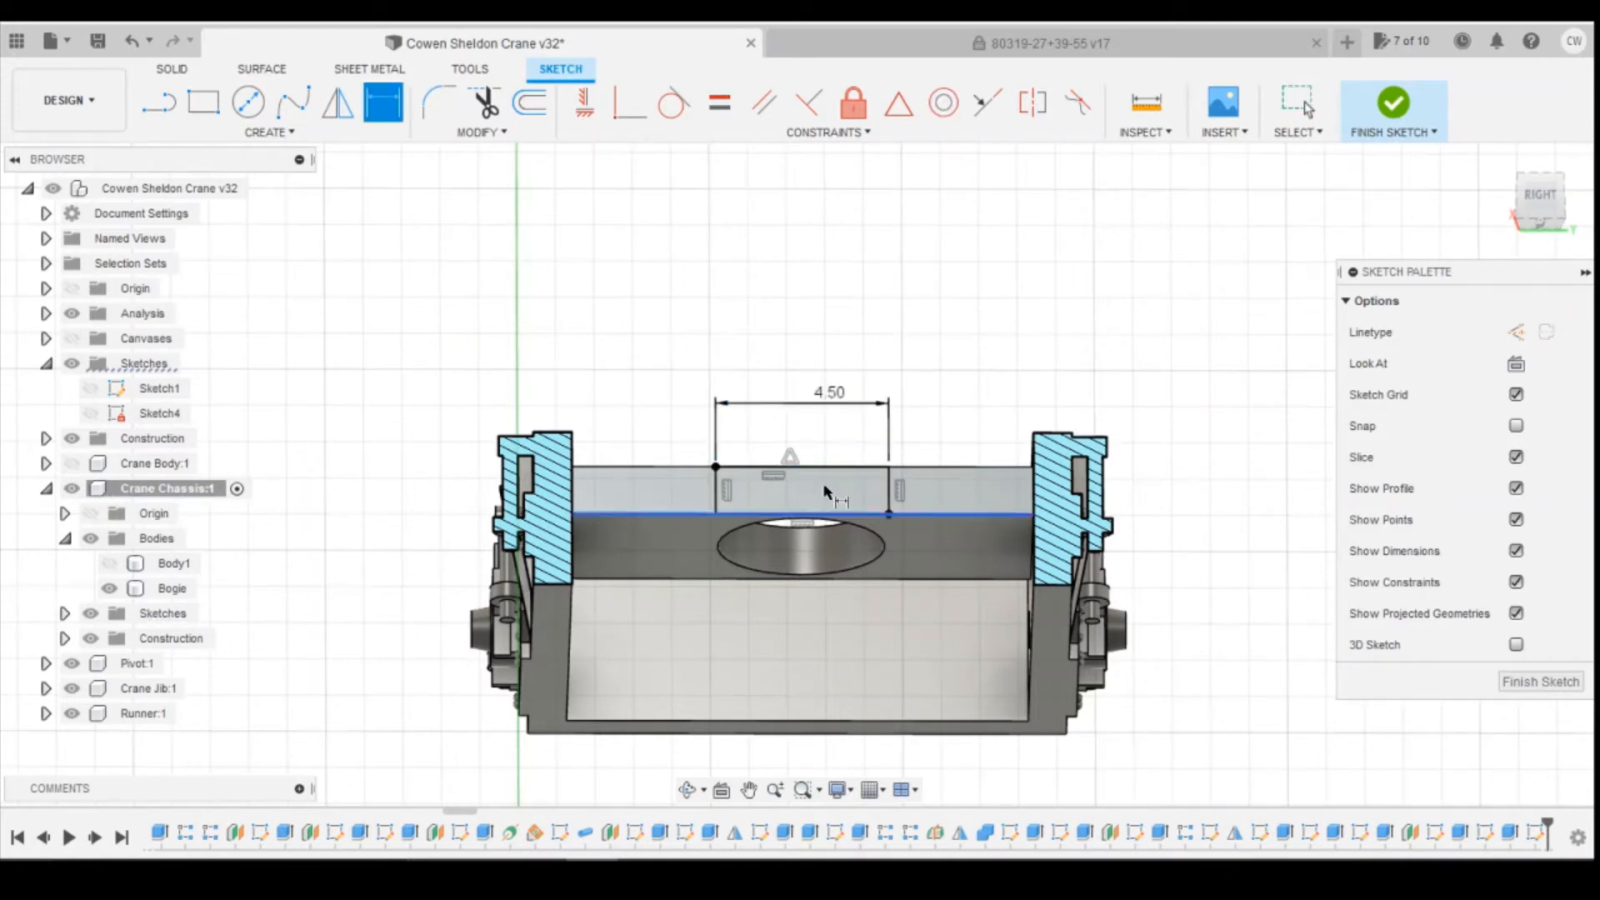
key(Escape)
Step: Extrude the rectangle profile 1 mm outward from the cross-member's side face as a Join
click(835, 505)
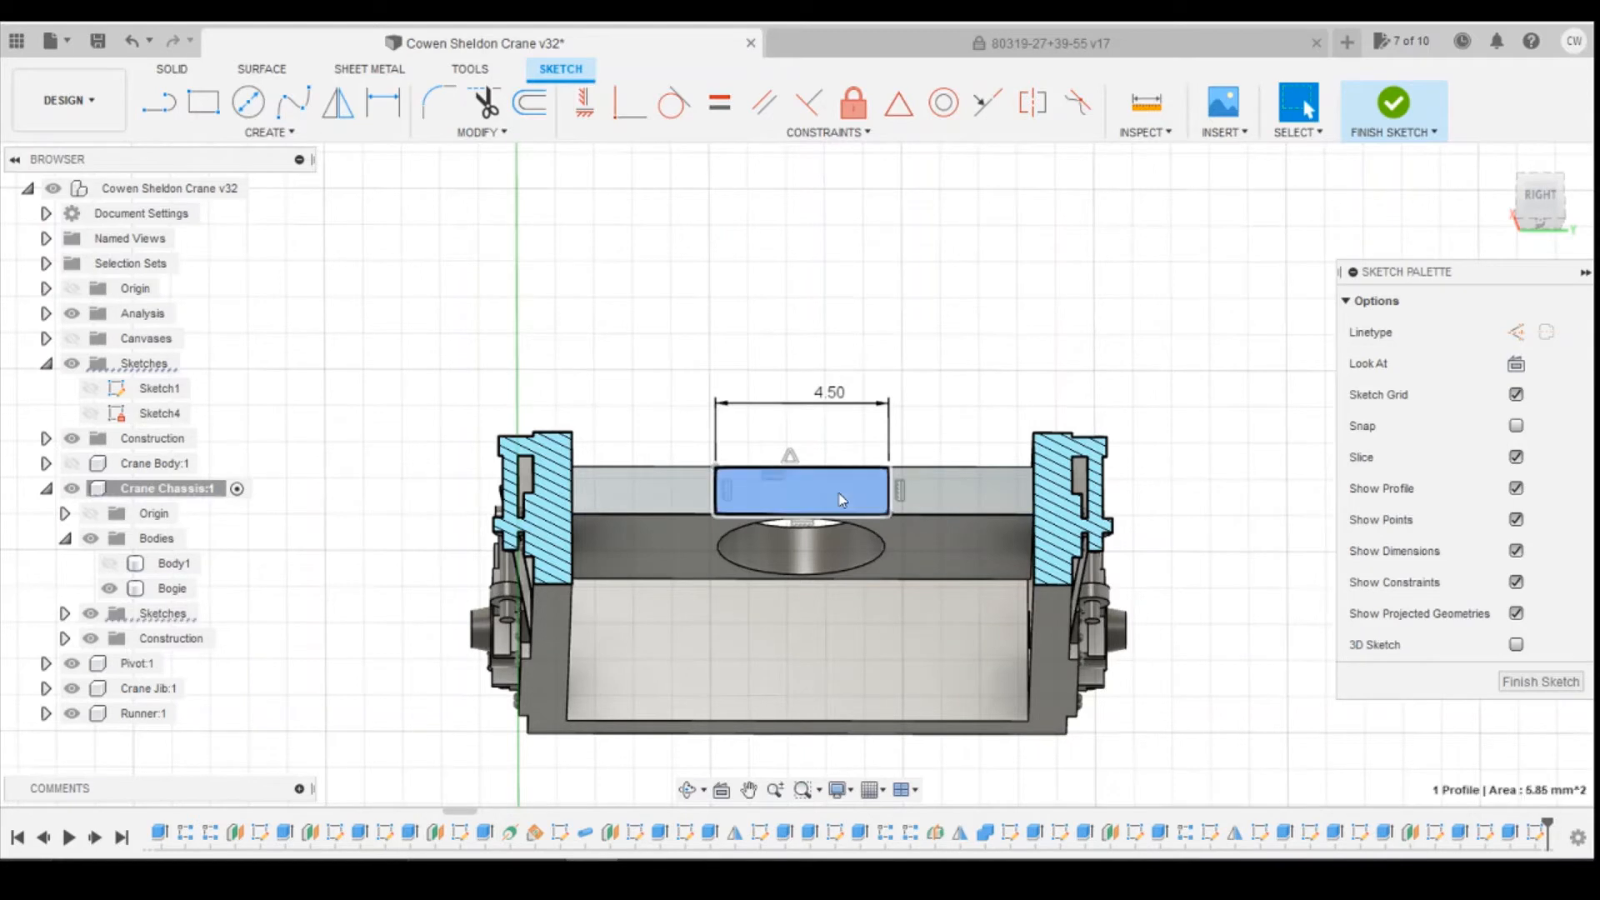
right_click(837, 504)
click(842, 585)
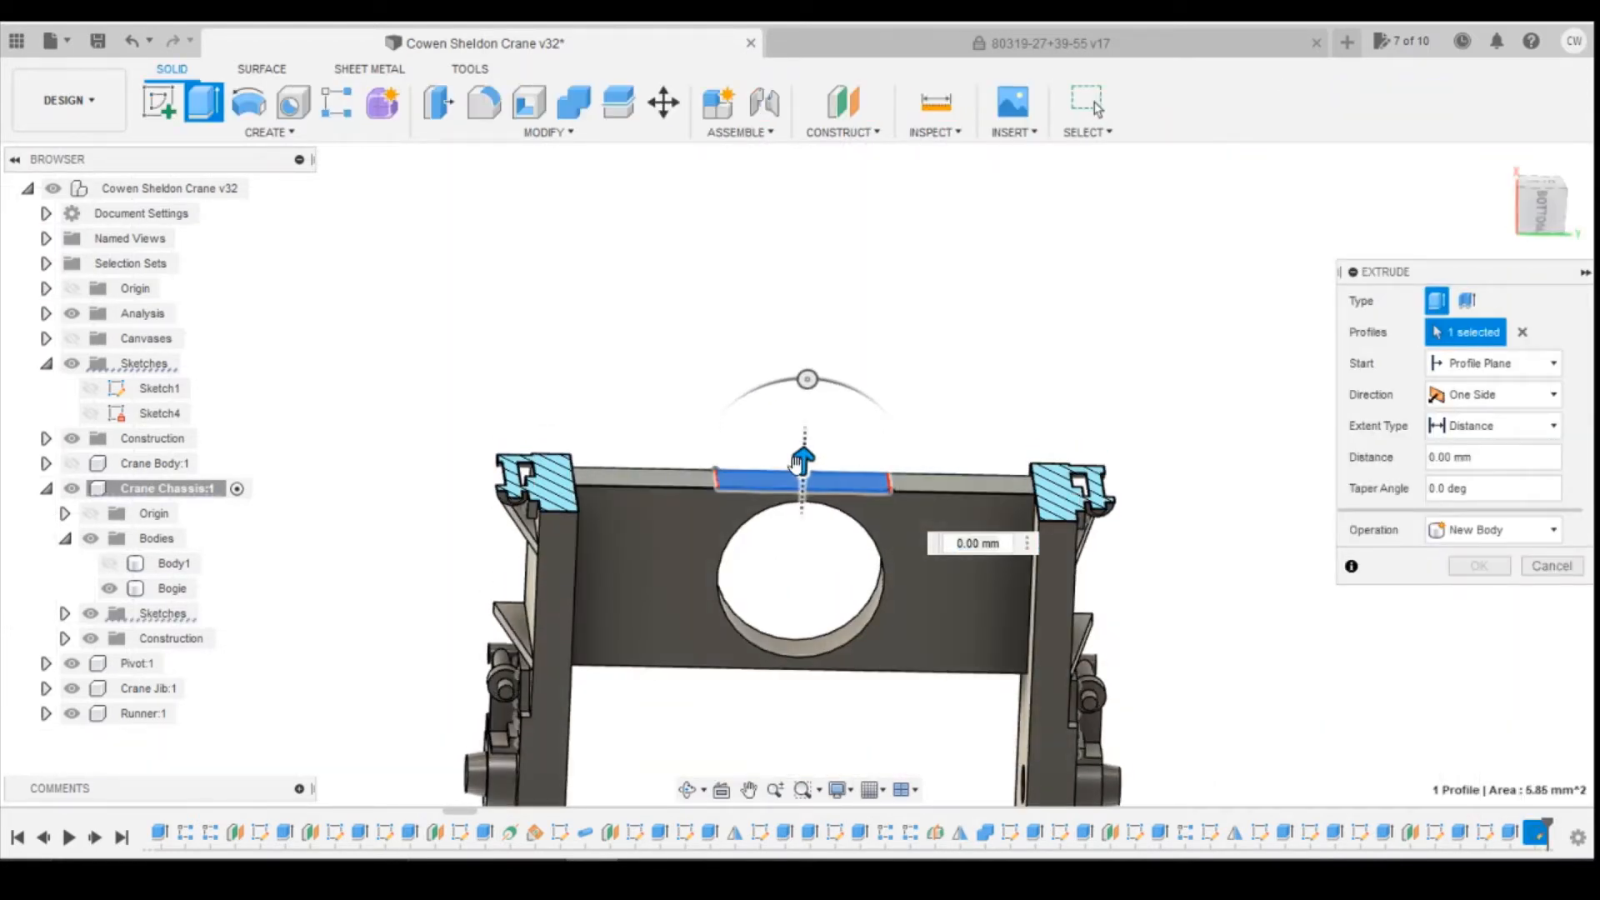
drag(800, 464, 805, 435)
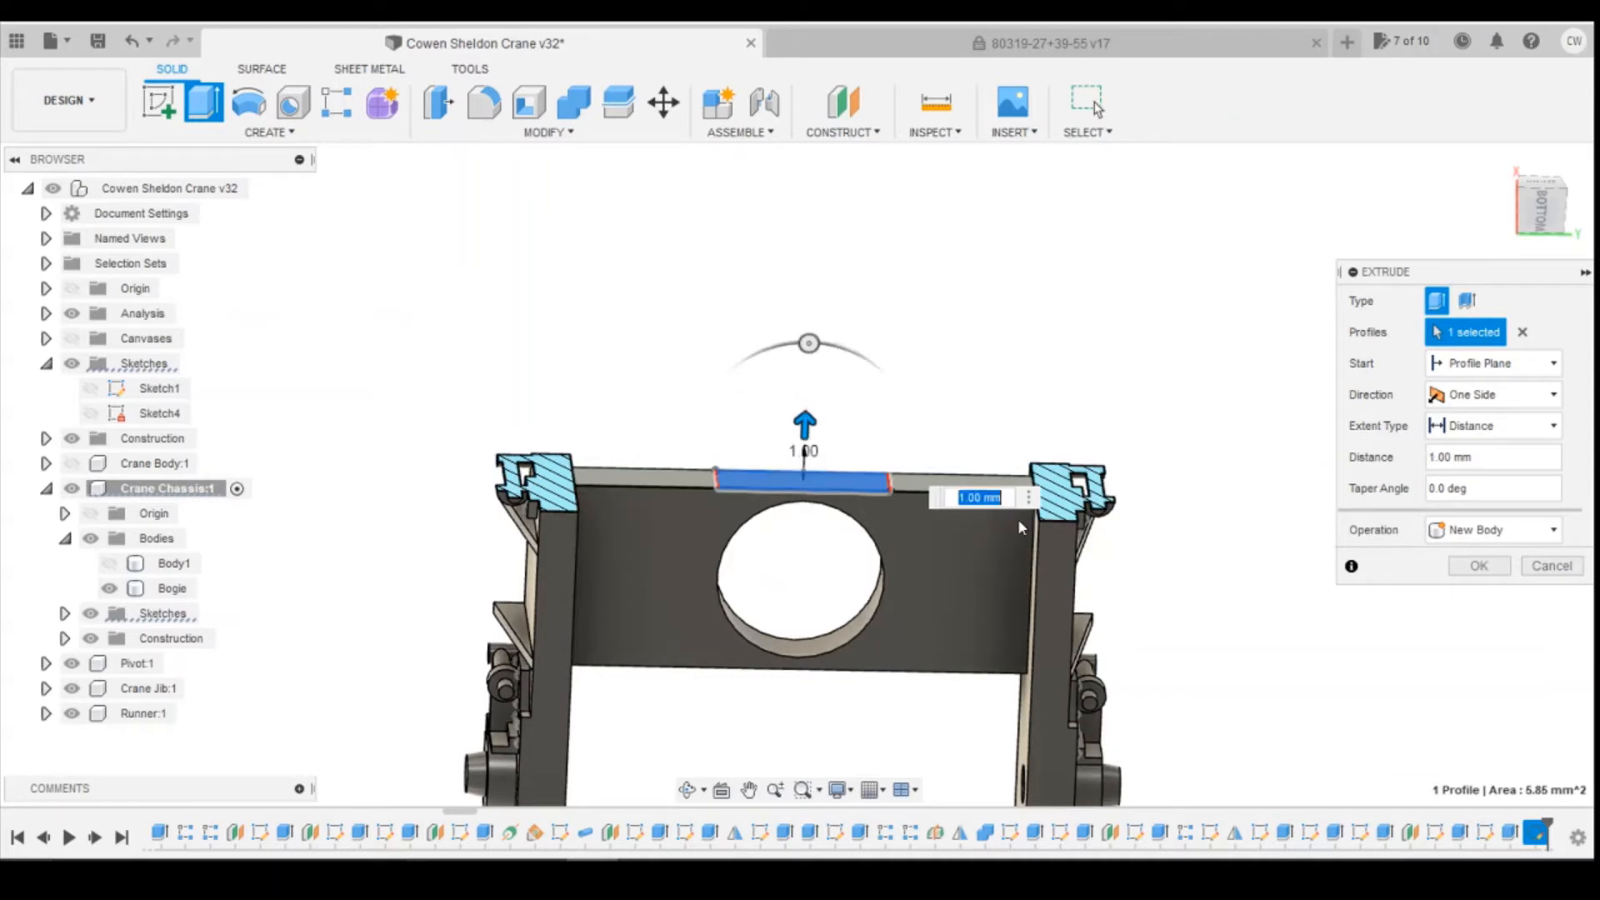
click(1492, 530)
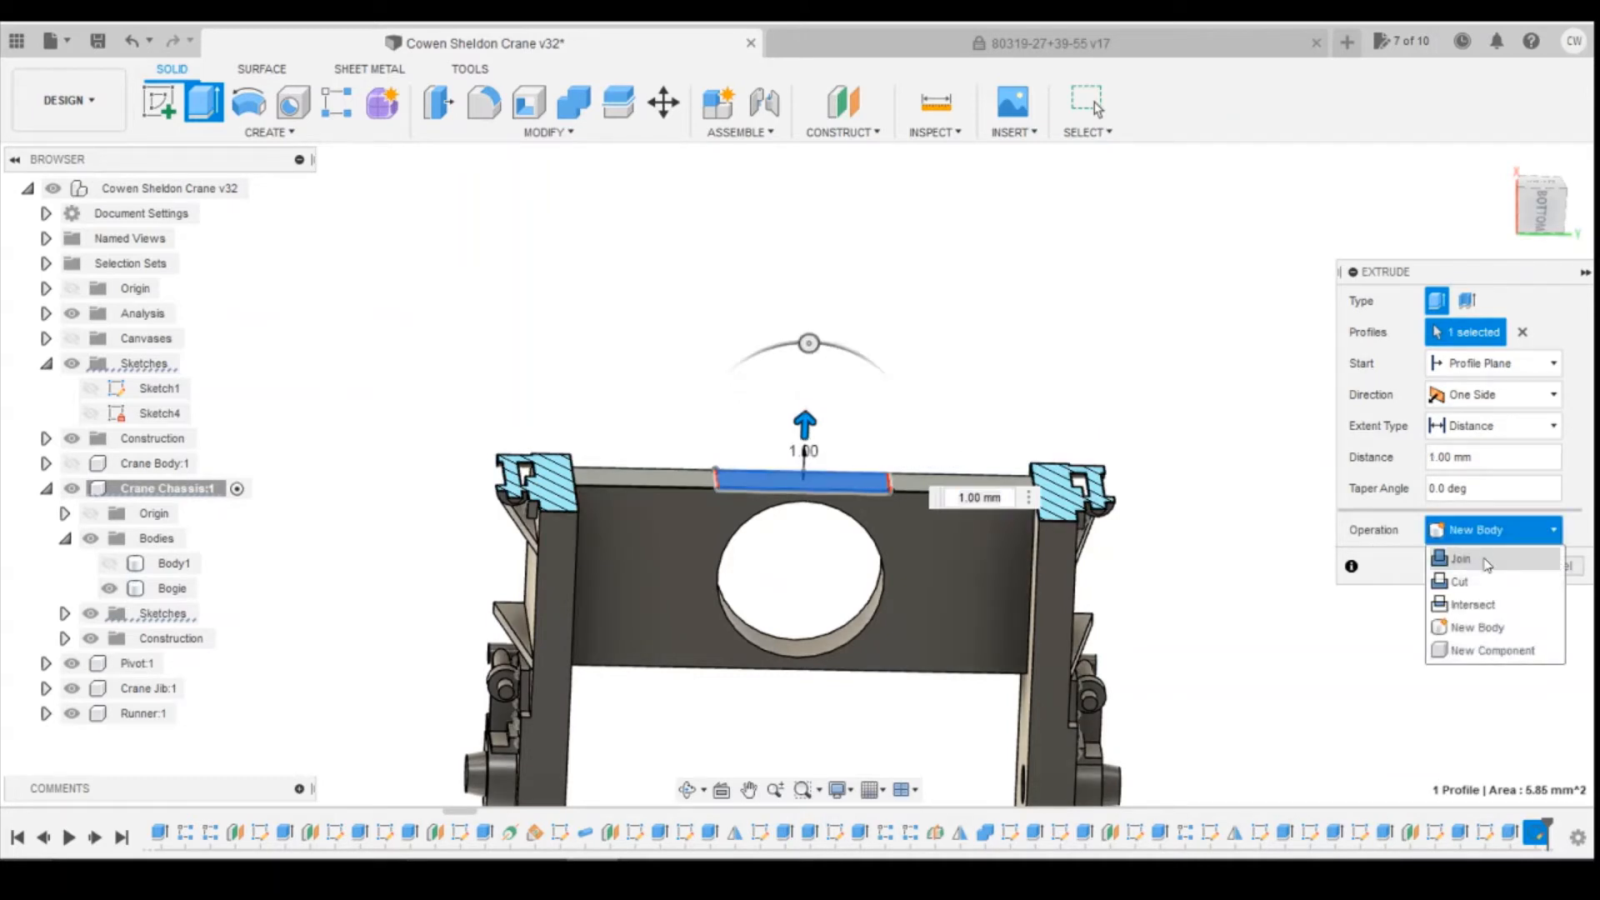
click(1458, 575)
click(1479, 567)
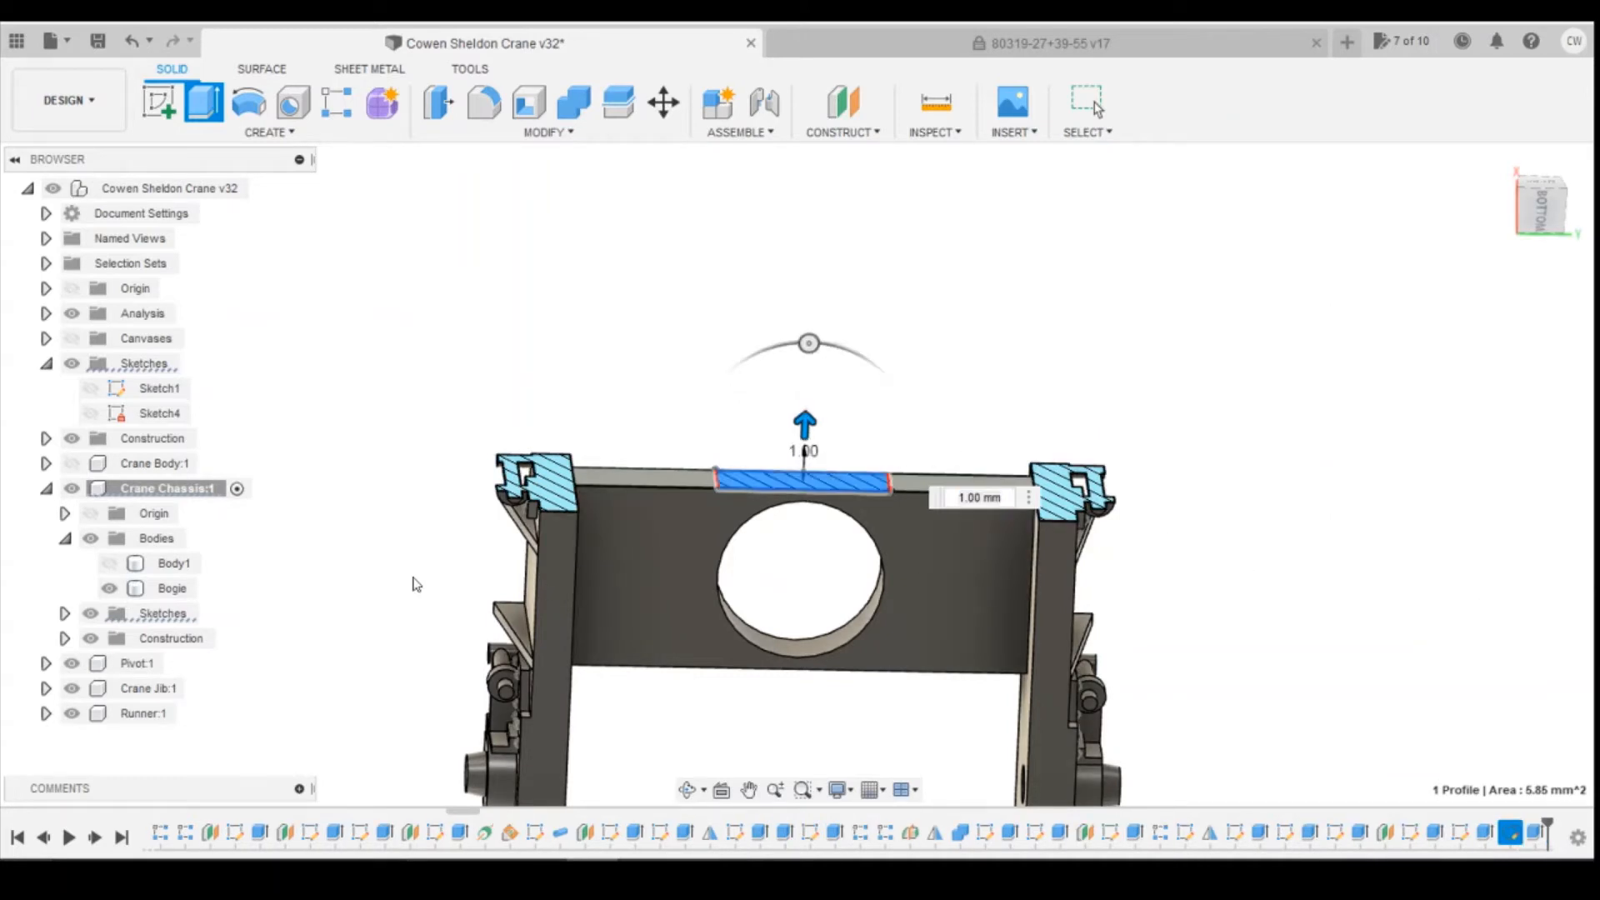
click(871, 556)
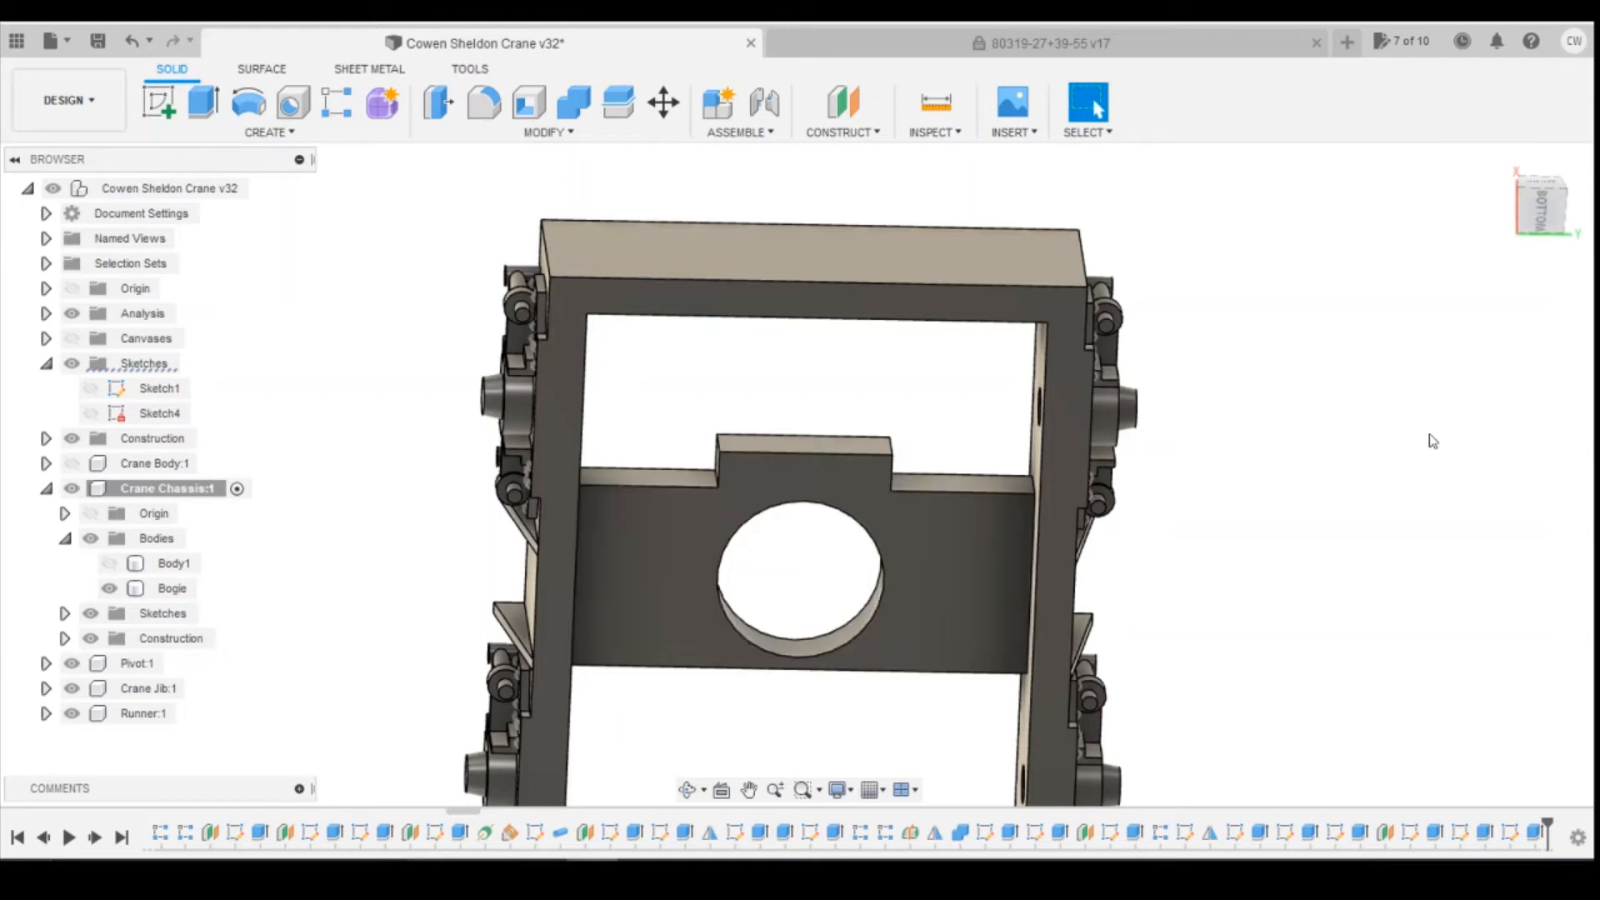
Step: Start a sketch on the cross-member's opposite long side face with Slice on
drag(1548, 204, 1542, 104)
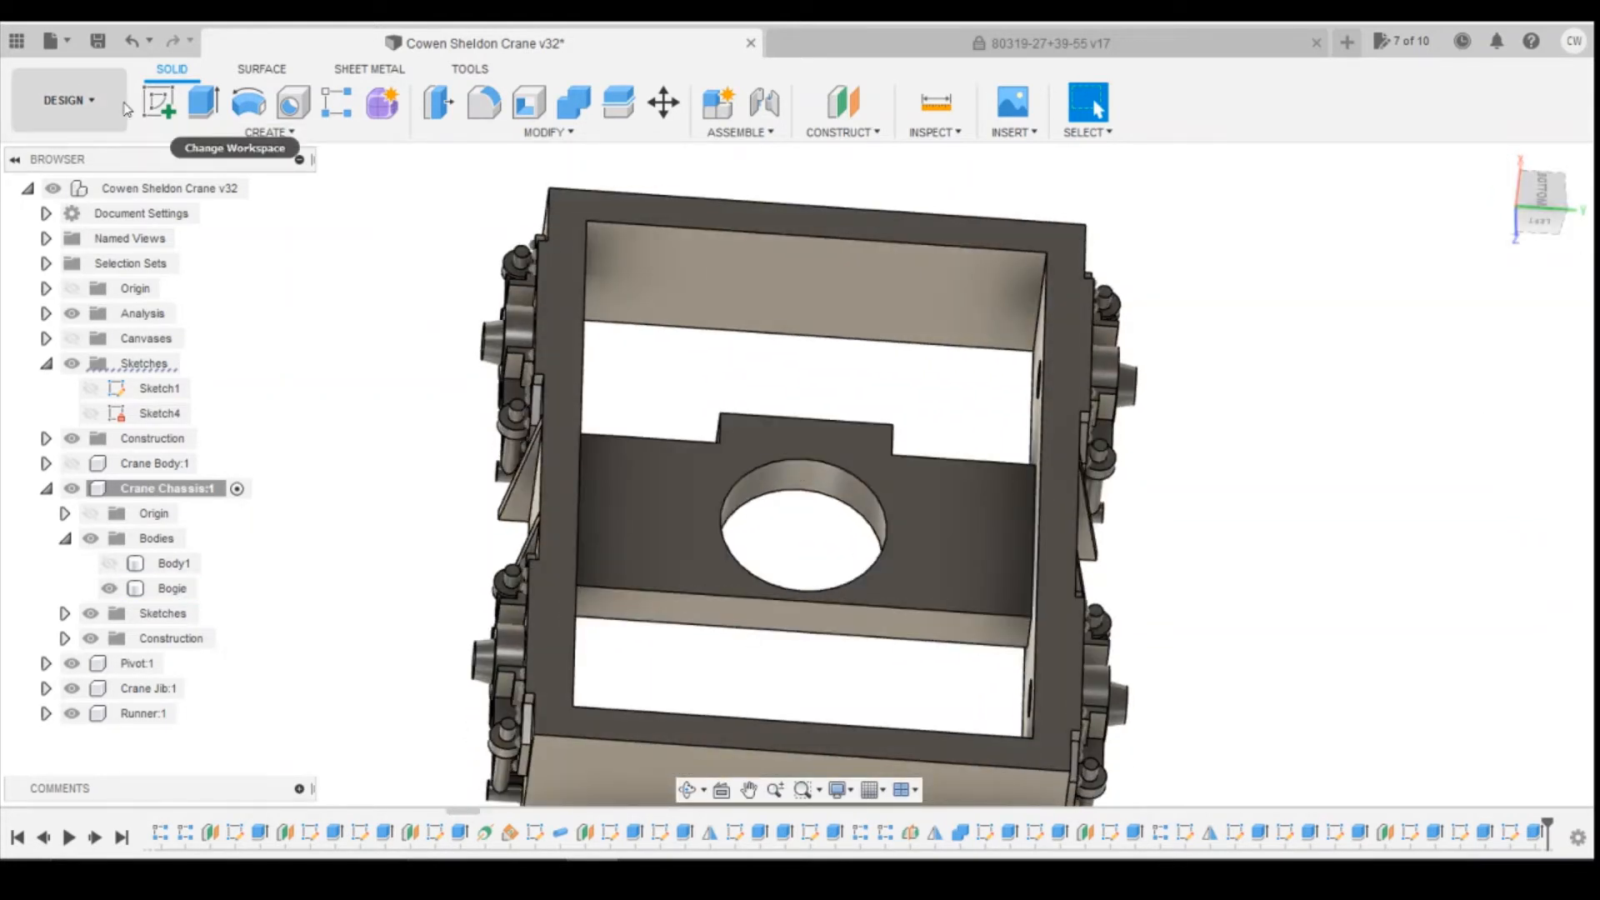
click(187, 118)
click(825, 617)
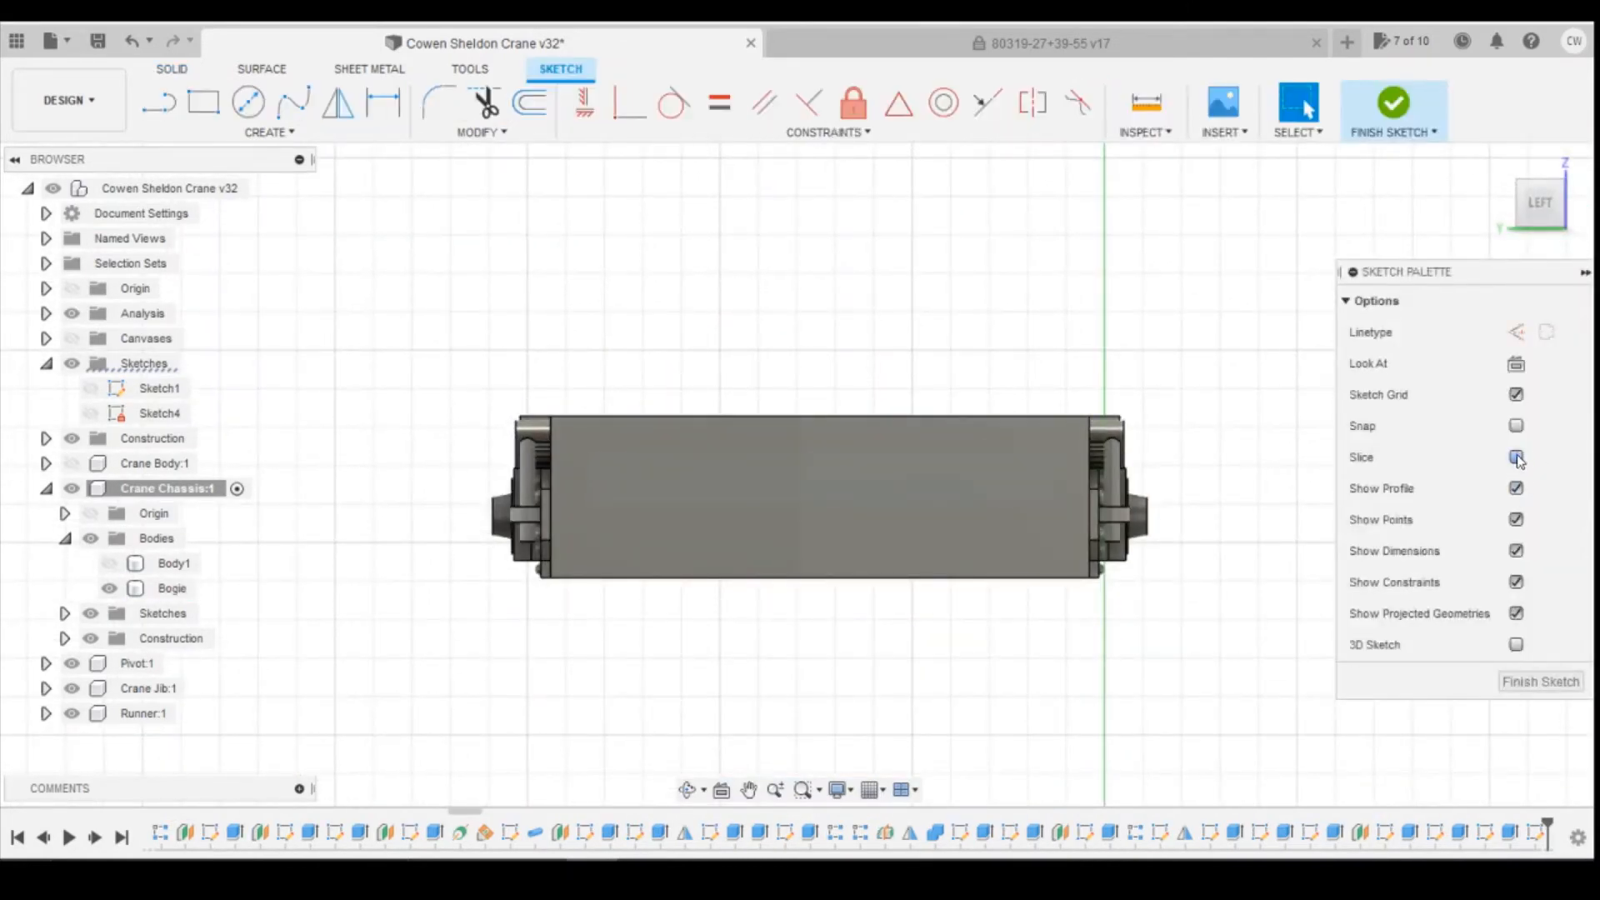
click(1516, 458)
Step: Sketch a rectangle about 5.17 by 1.3 mm on the opposite side face and centre it with a Midpoint constraint
key(r)
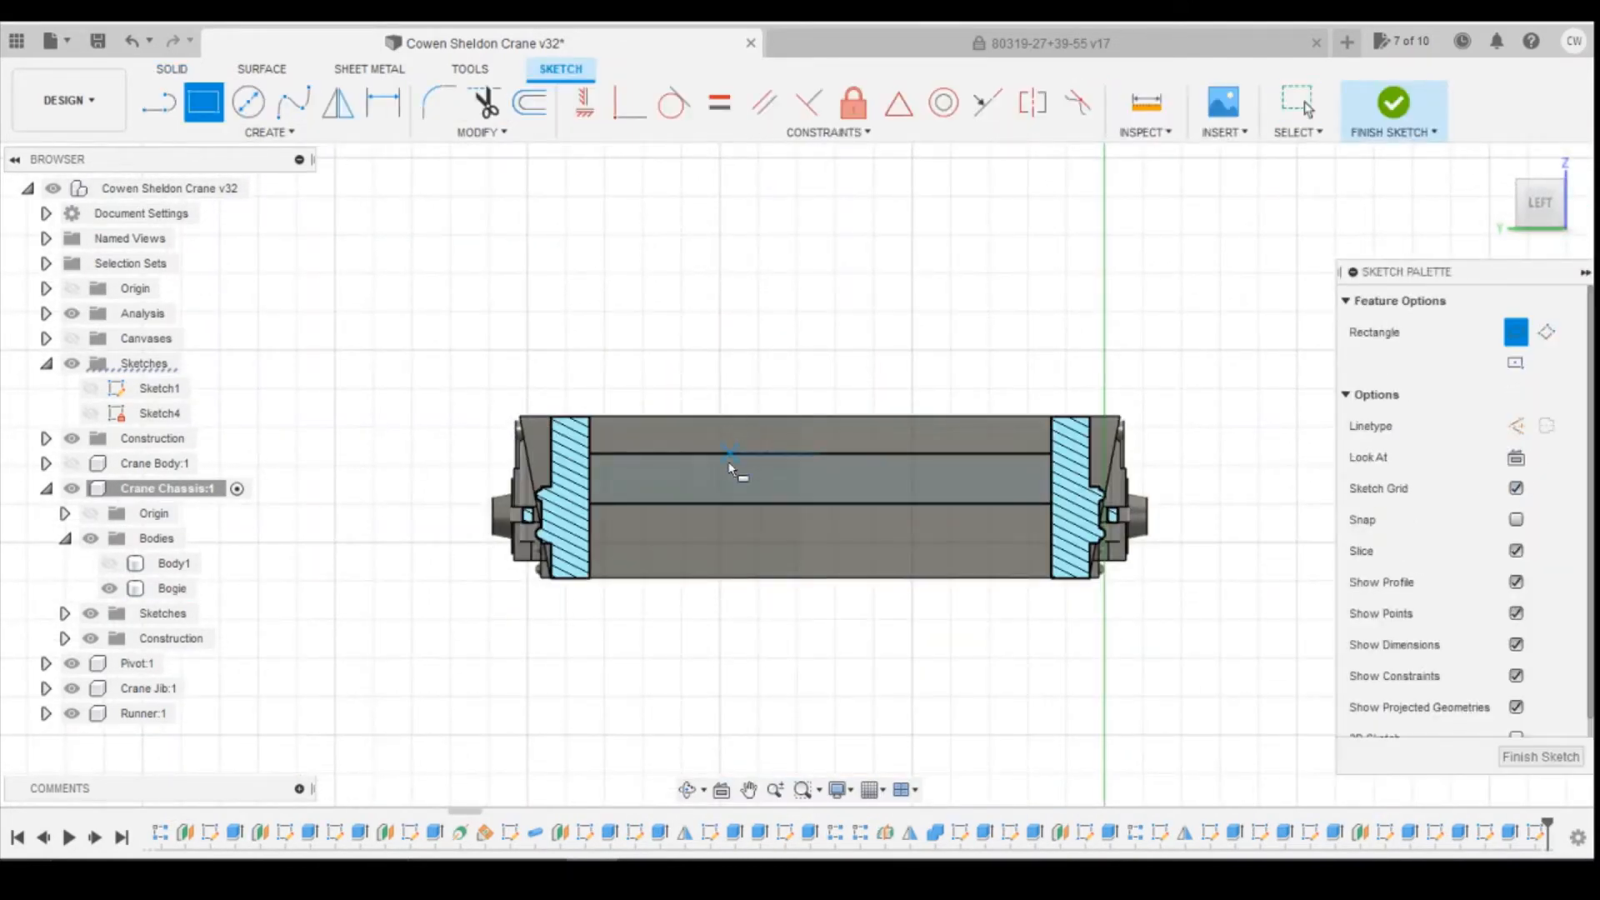
click(732, 456)
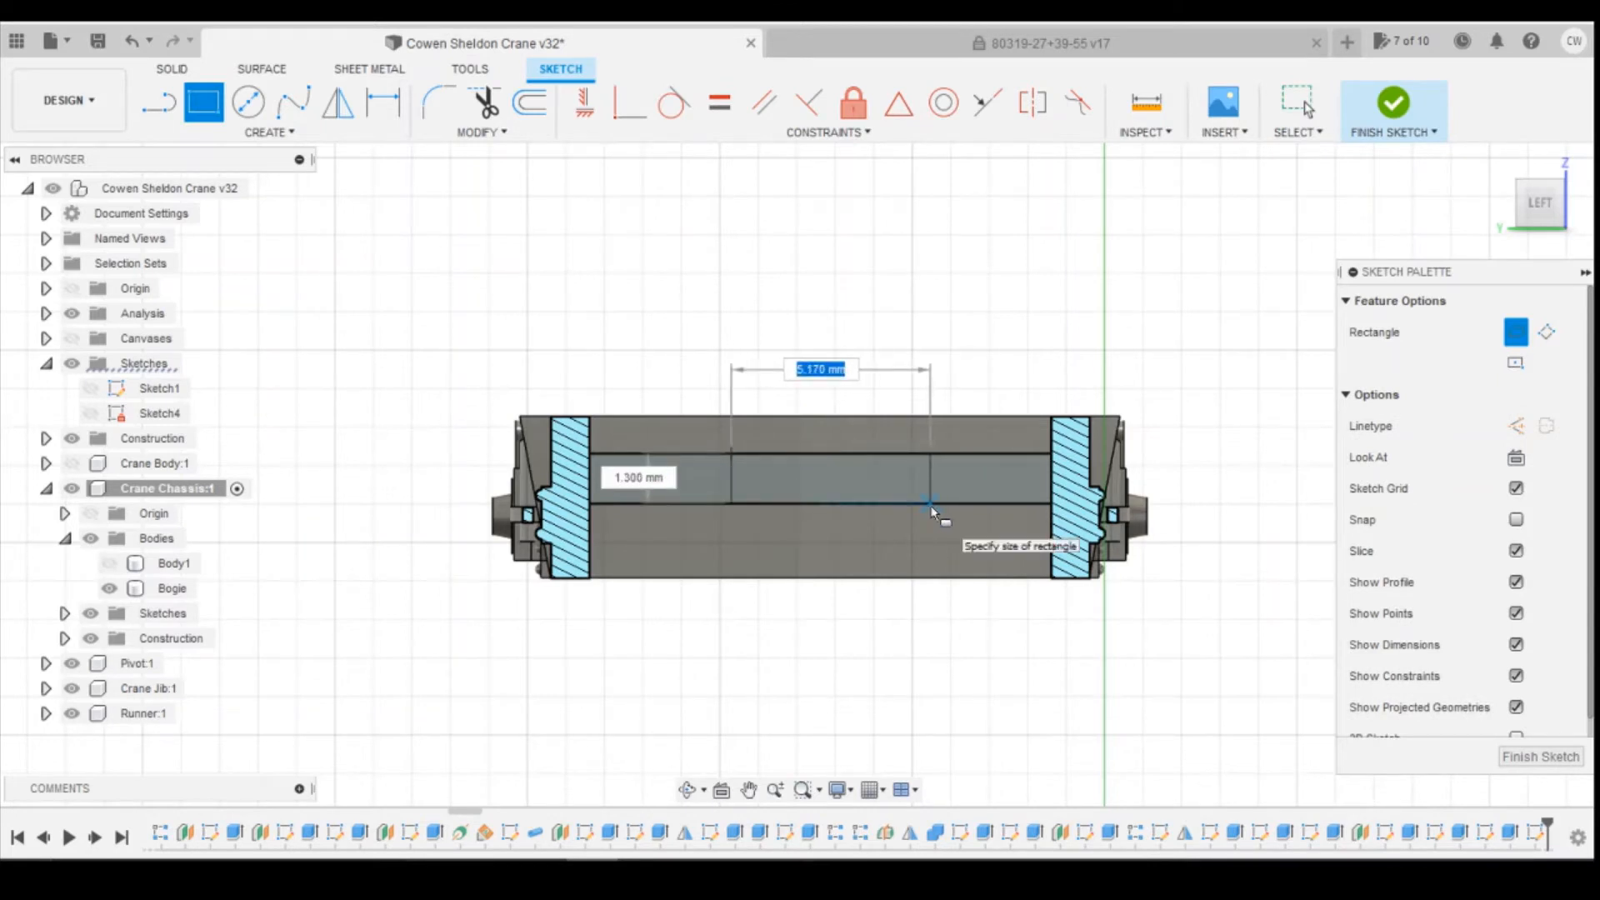
click(931, 504)
click(903, 108)
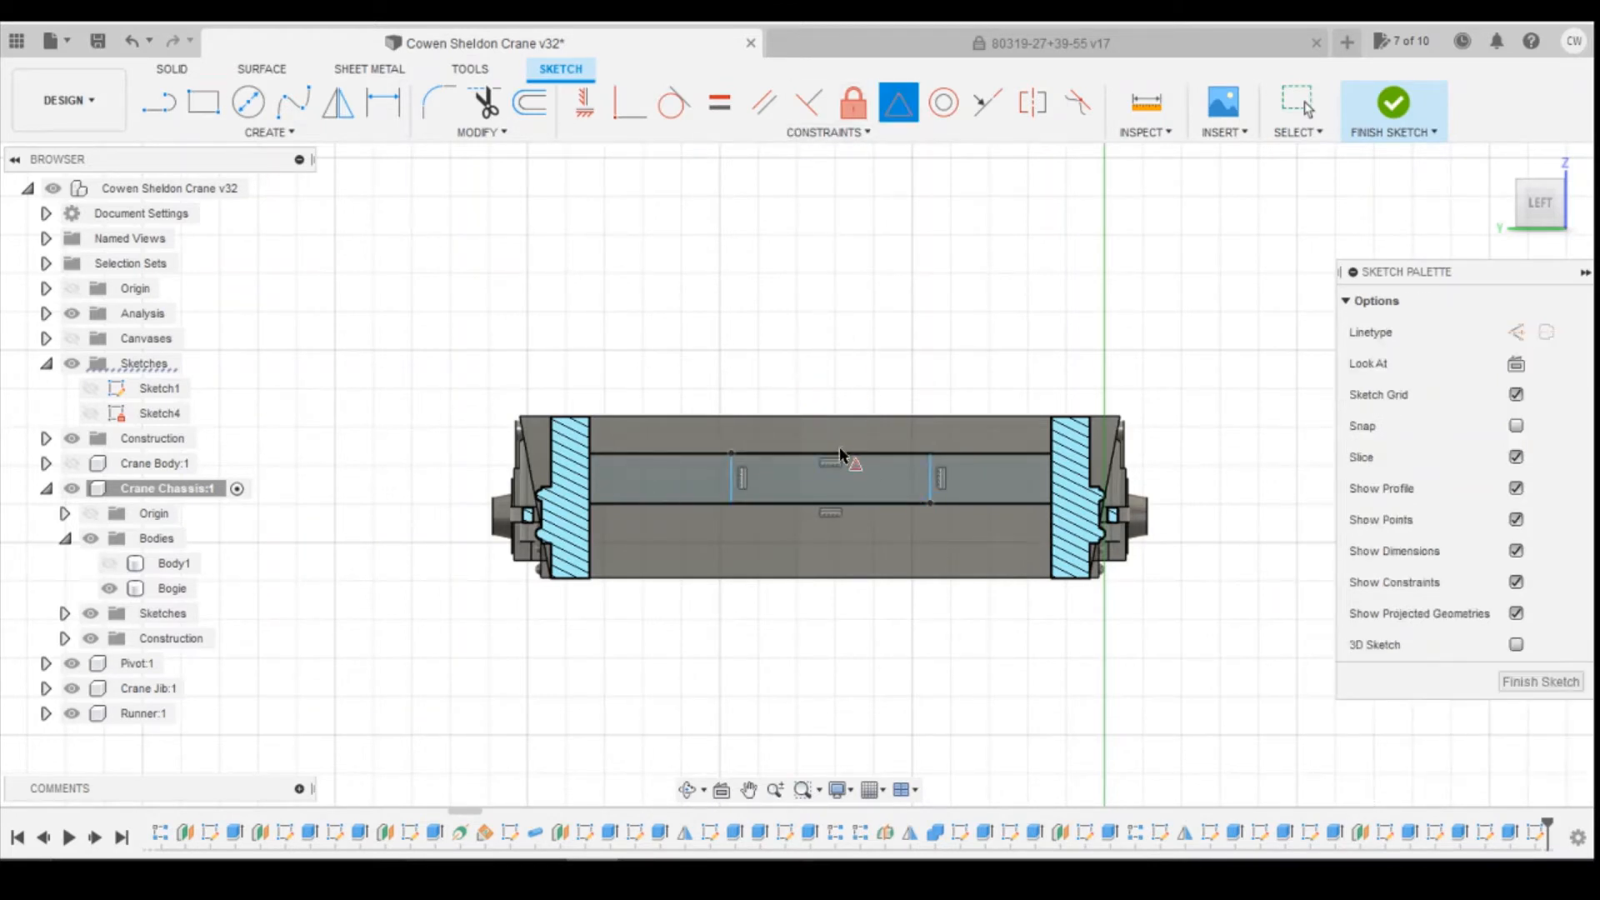
click(953, 451)
key(Escape)
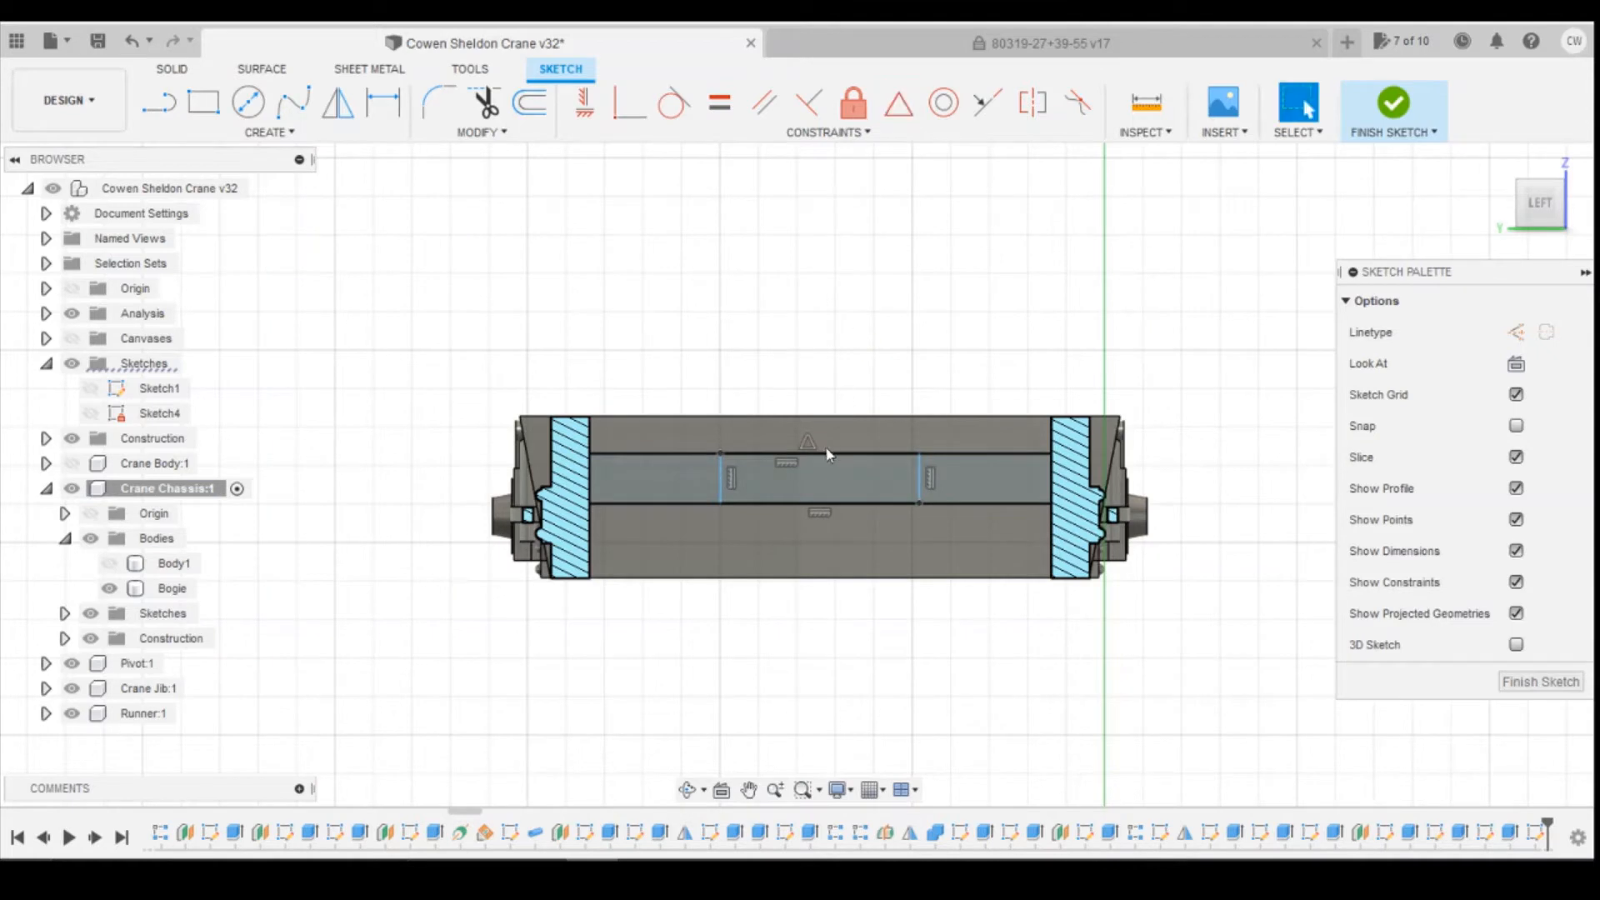
Step: Set the width of the opposite face's rectangle to 4.5 mm
key(d)
click(821, 453)
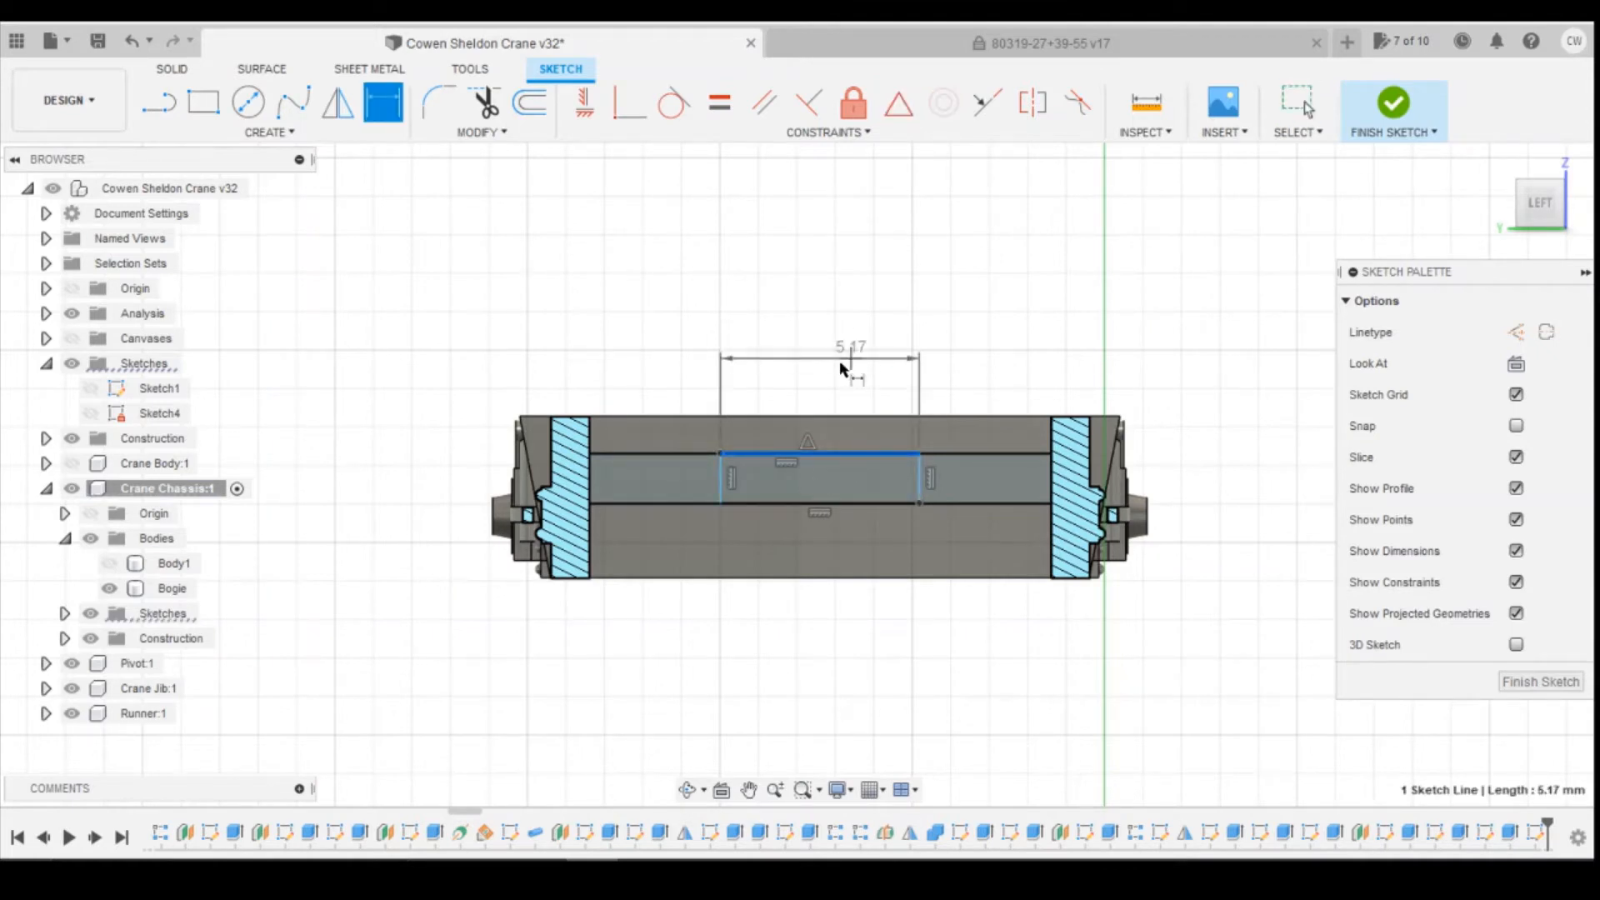
click(840, 367)
text(4.5)
key(Return)
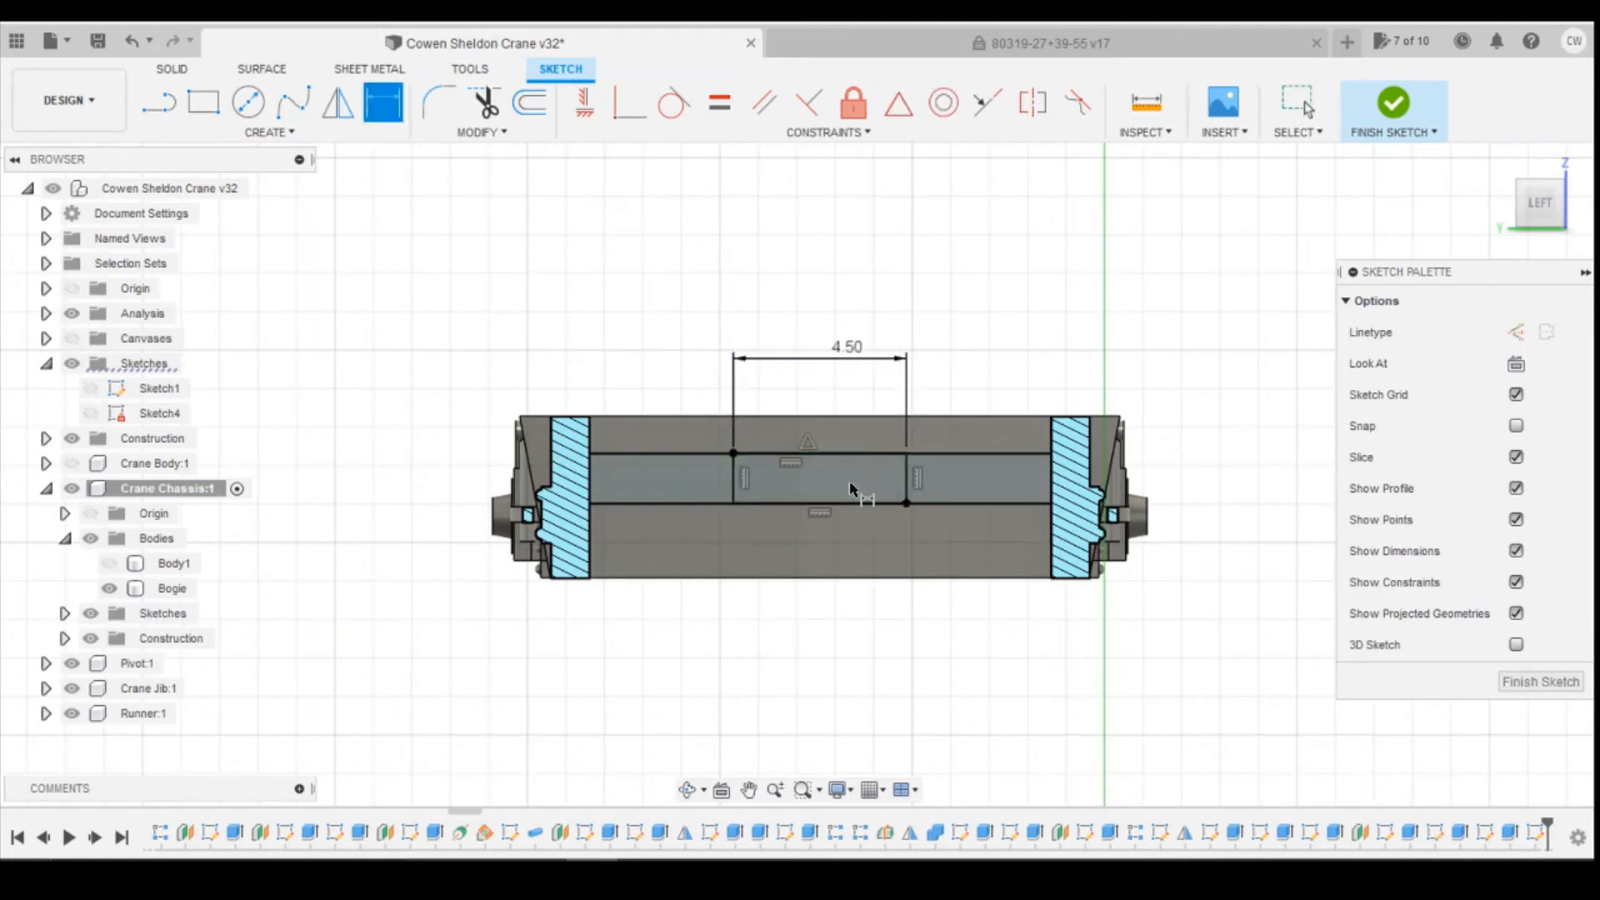
Step: Extrude the 4.5 mm wide rectangle 1 mm outward from the cross-member's opposite side face as a Join
click(854, 487)
right_click(853, 487)
click(843, 569)
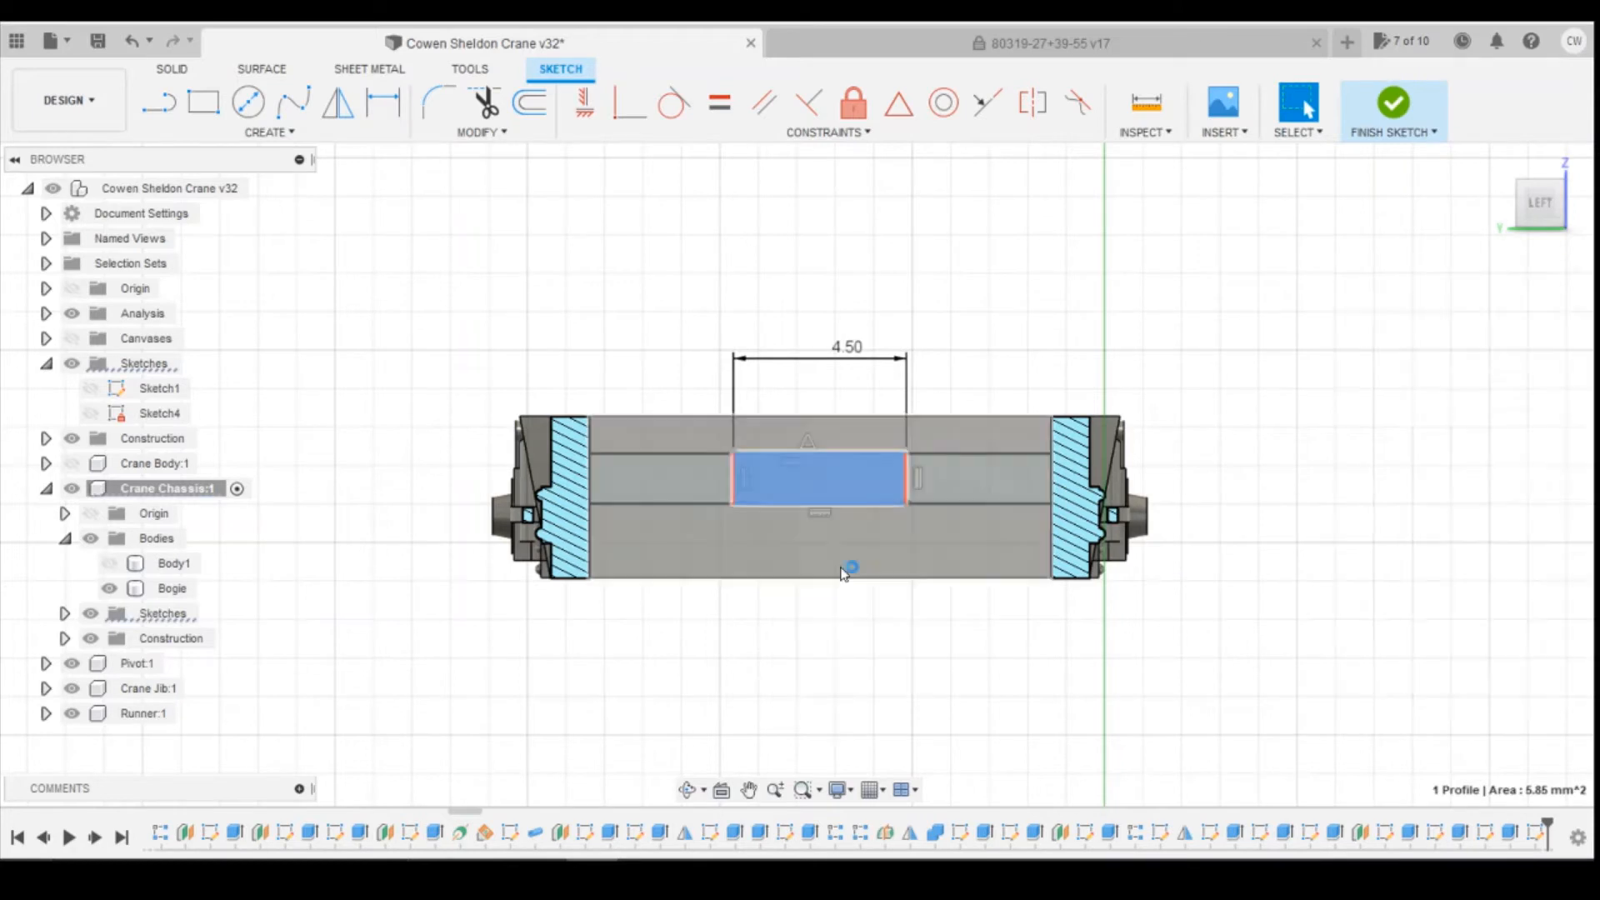
text(1)
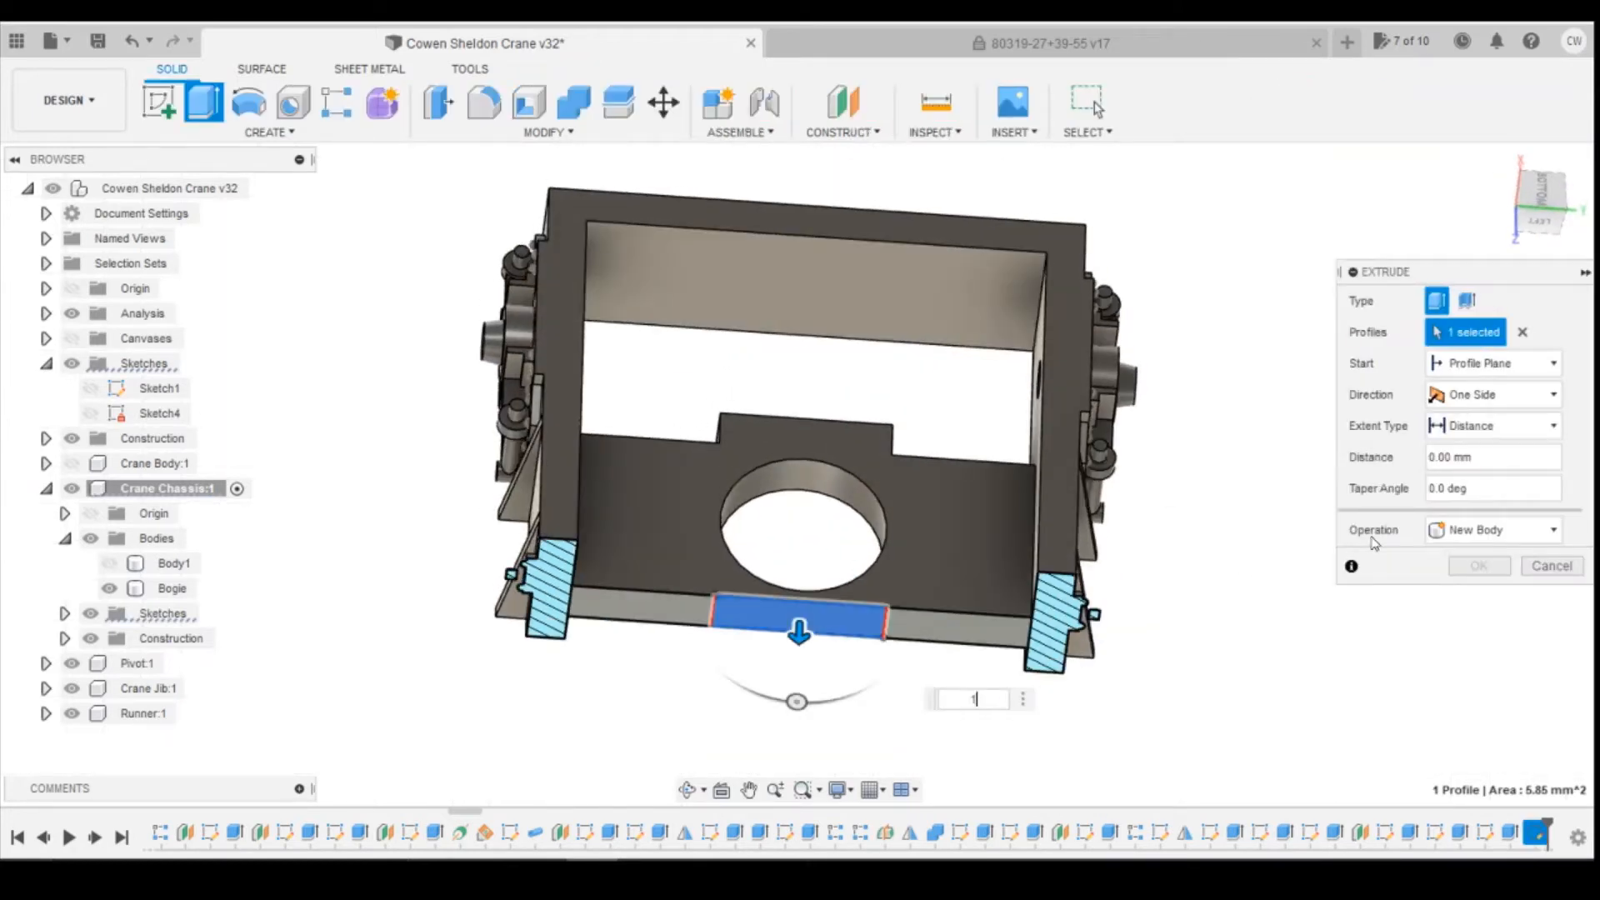
click(1492, 530)
click(1463, 552)
click(1479, 566)
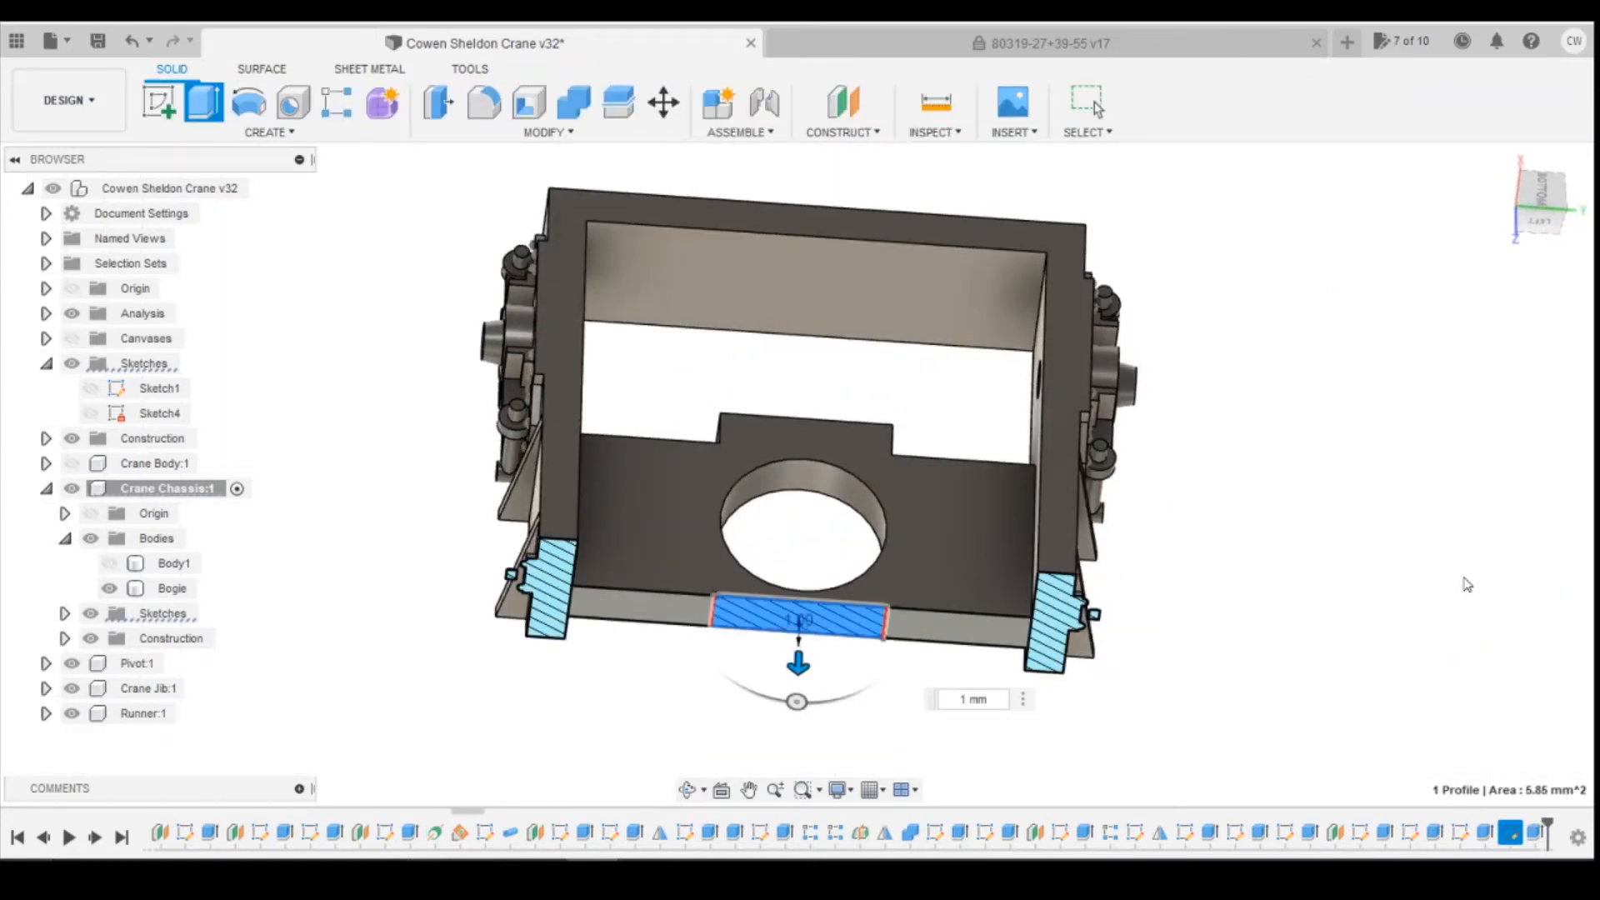
Step: Check the outer edges of both cross-member pads and start a sketch on the cross-member's top face
click(1544, 192)
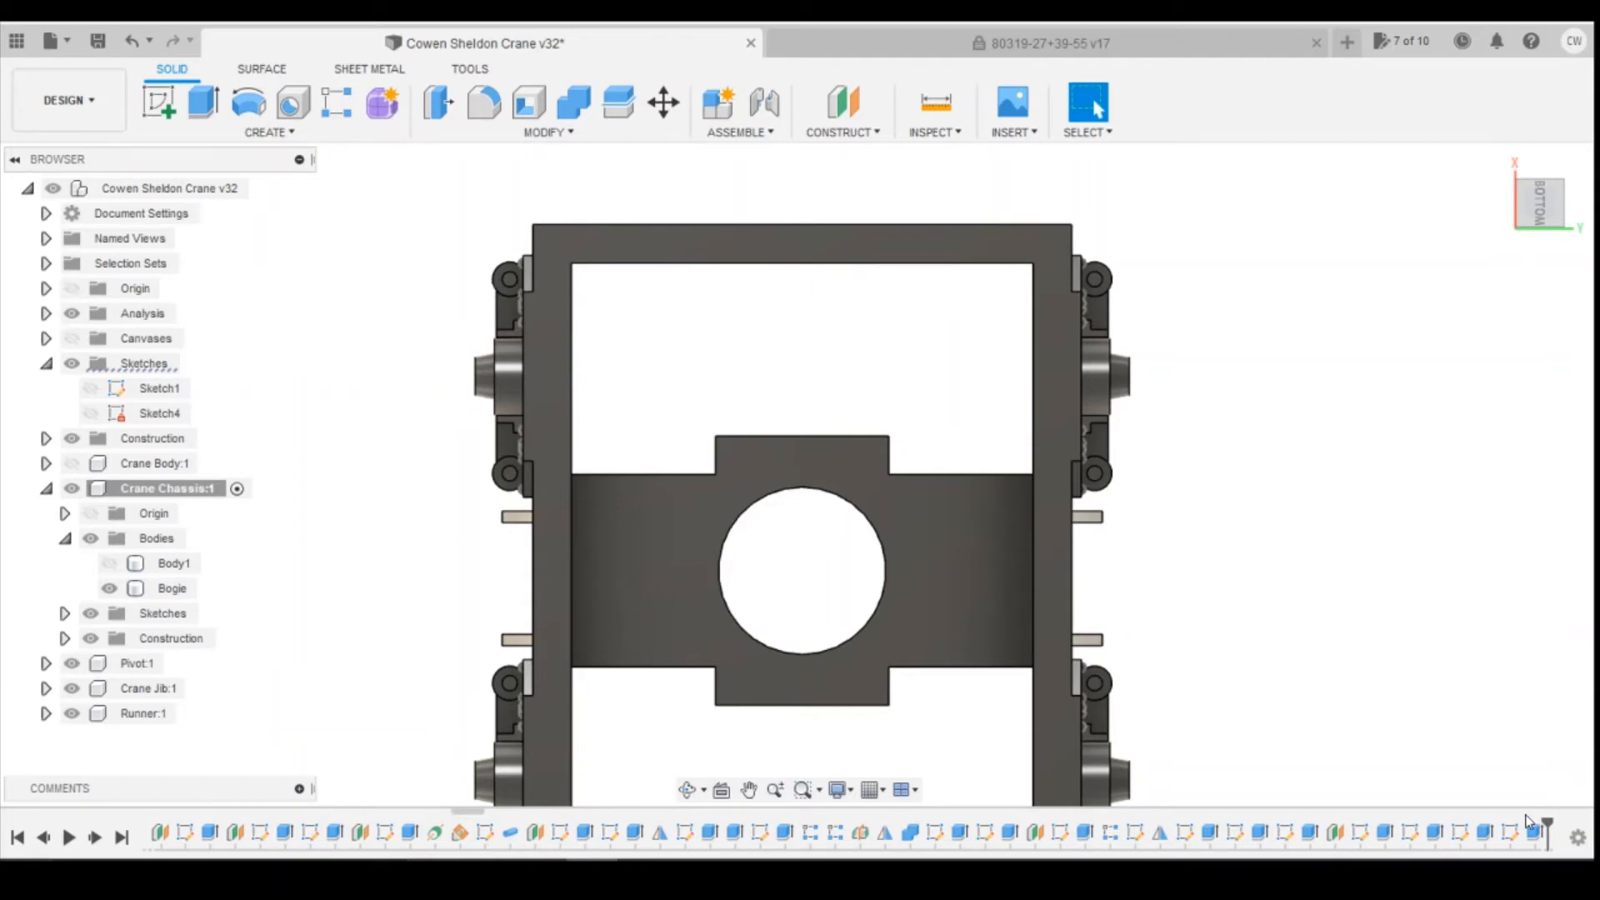
click(790, 435)
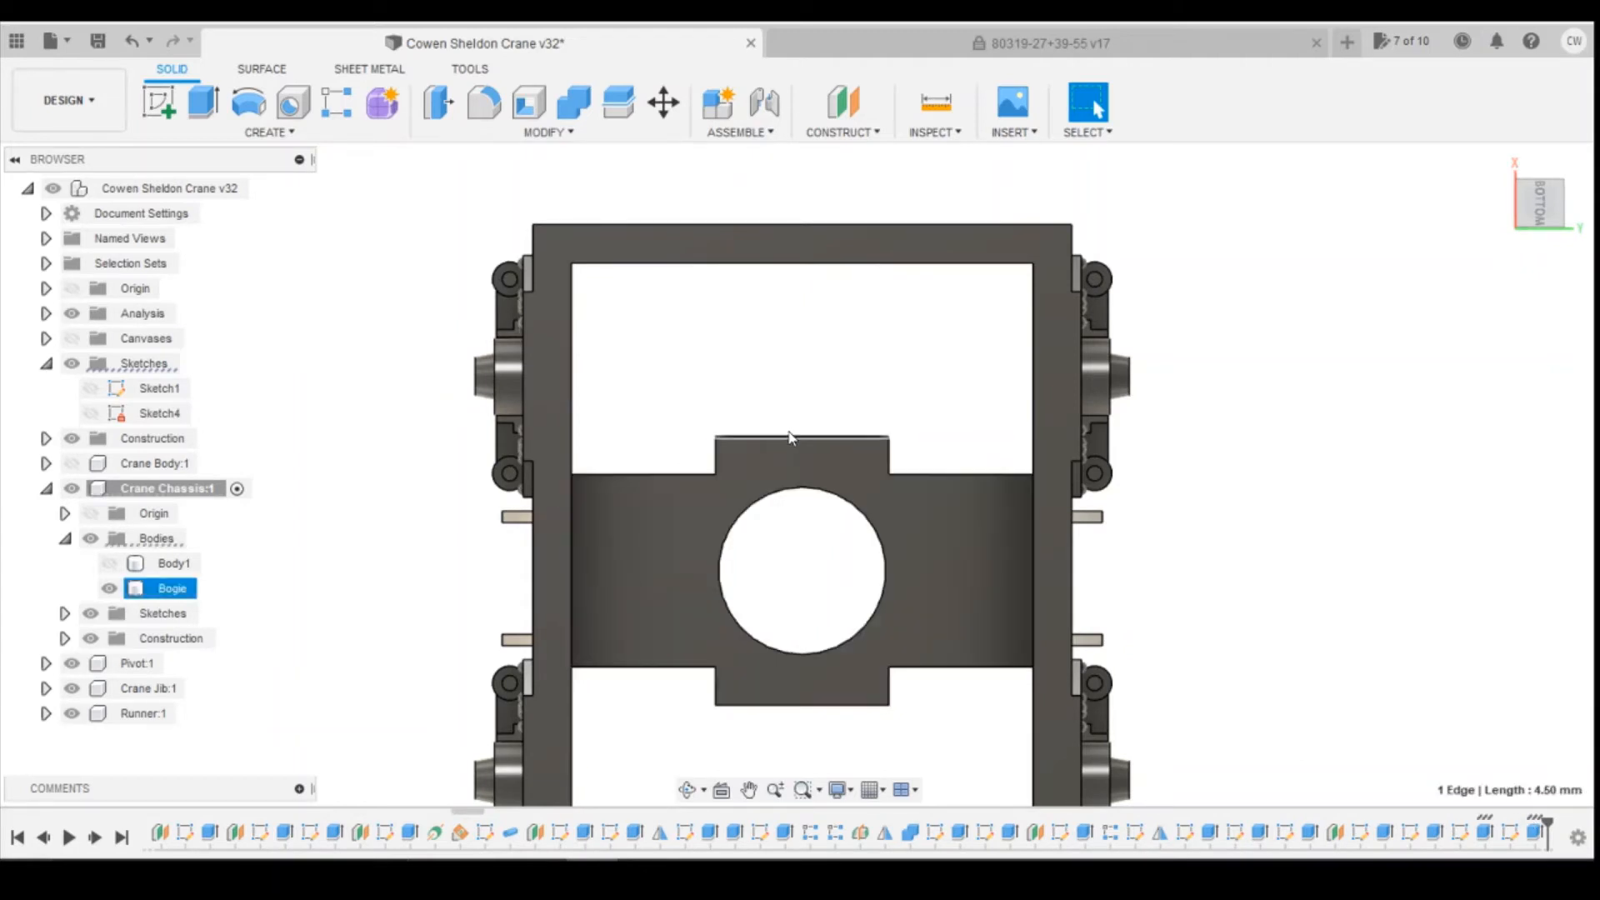
click(830, 709)
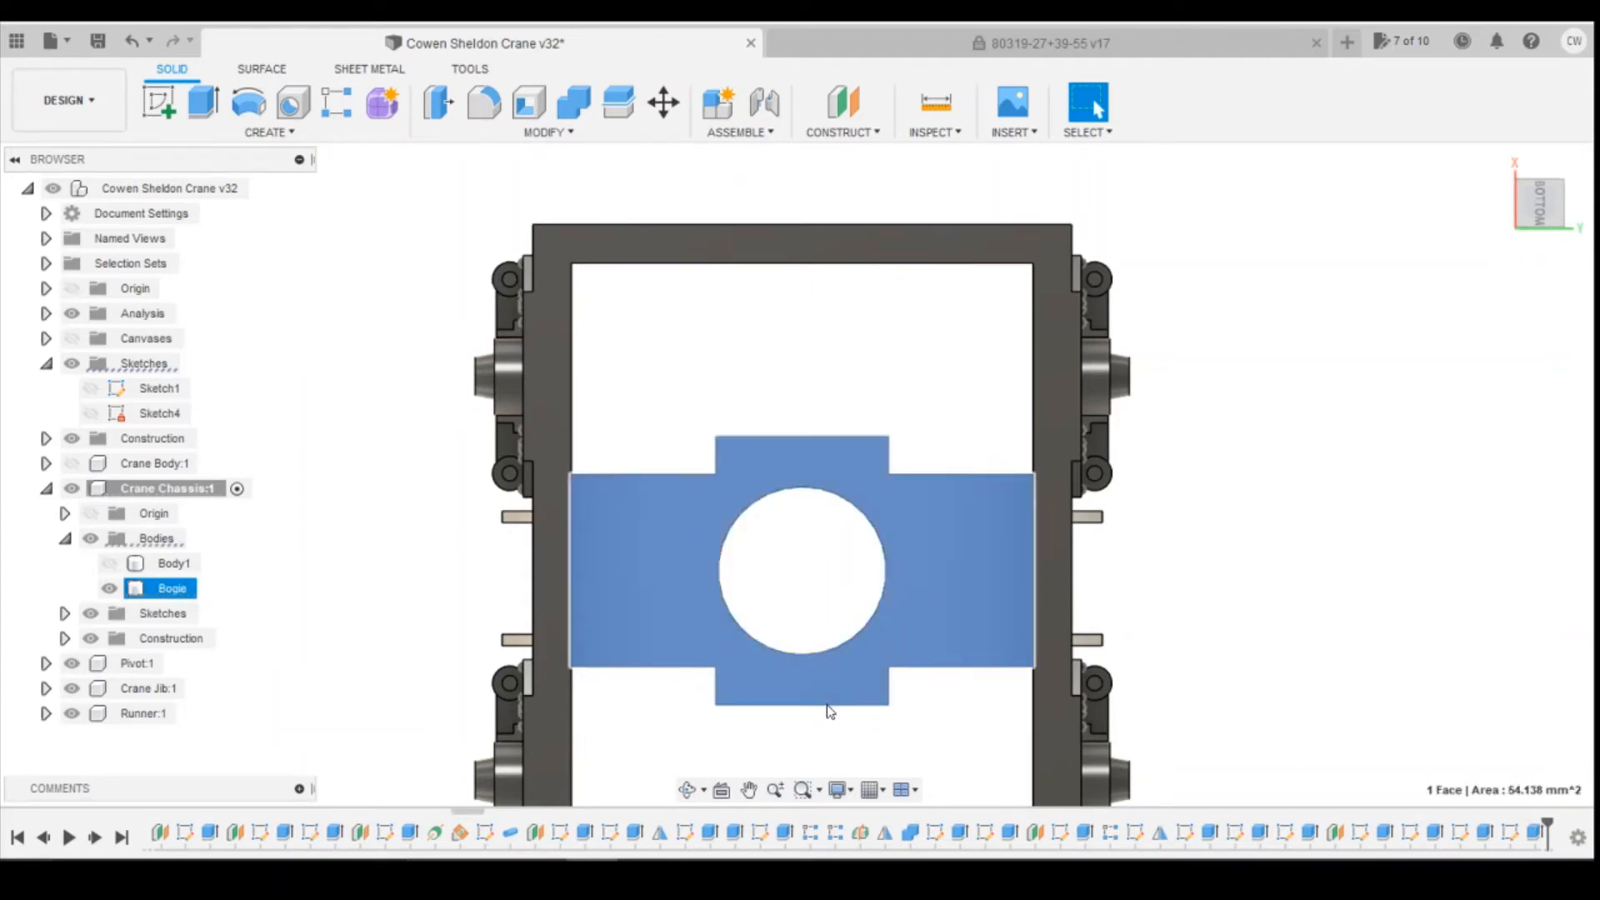
click(825, 708)
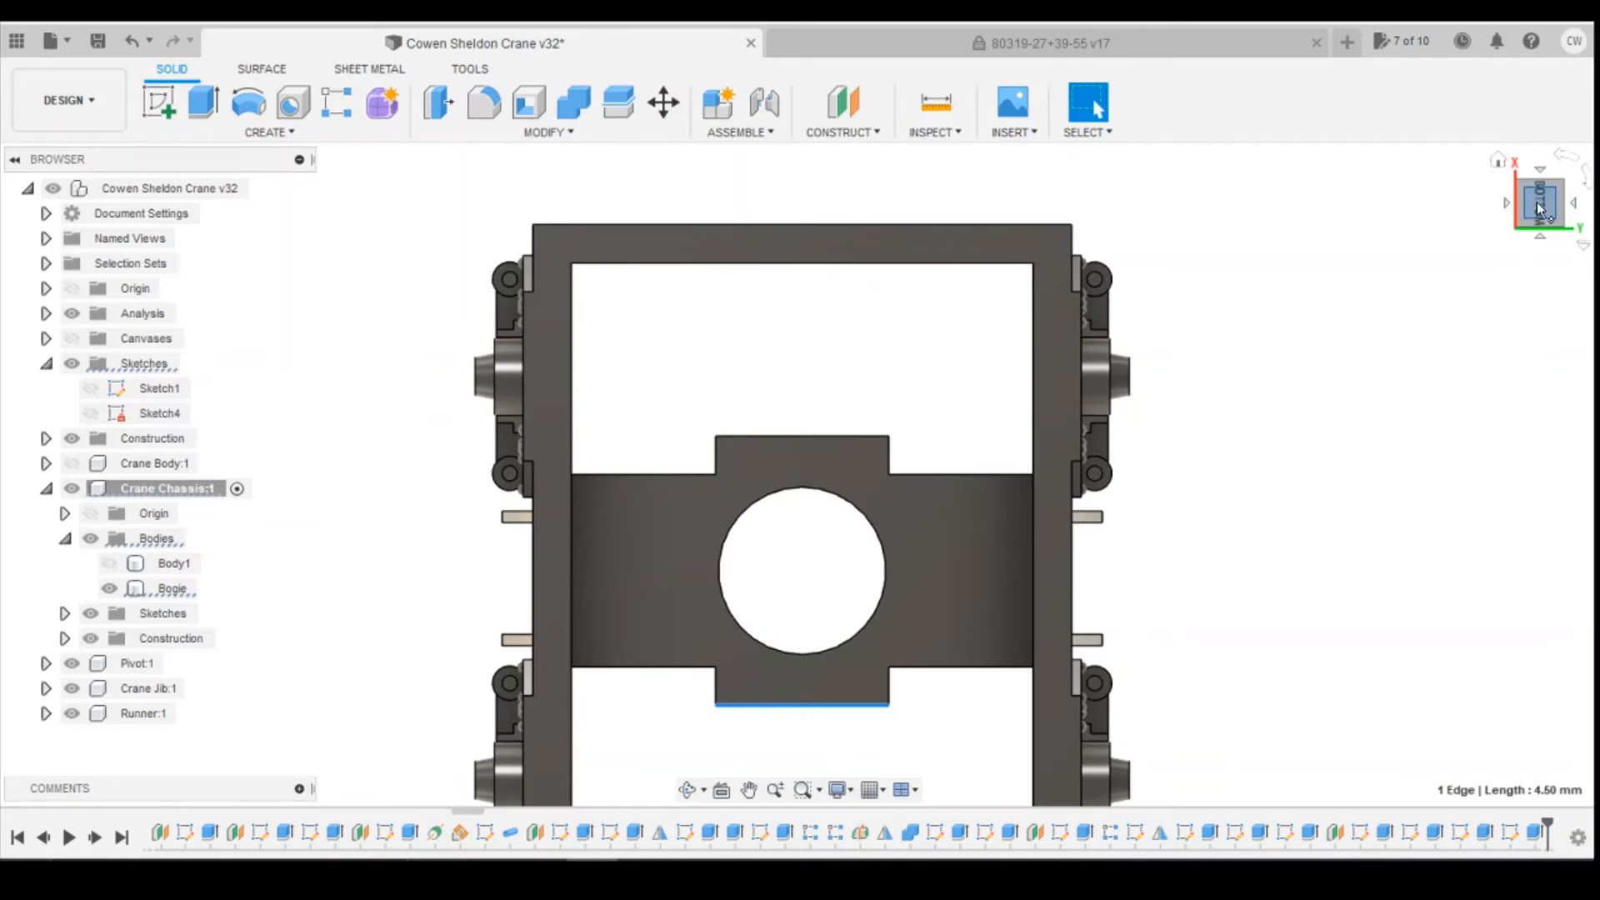
mouse_move(1548, 207)
mouse_down()
mouse_move(7, 212)
mouse_move(1532, 200)
mouse_move(1524, 190)
mouse_move(1575, 236)
mouse_move(1549, 279)
mouse_up()
click(1498, 166)
click(1542, 212)
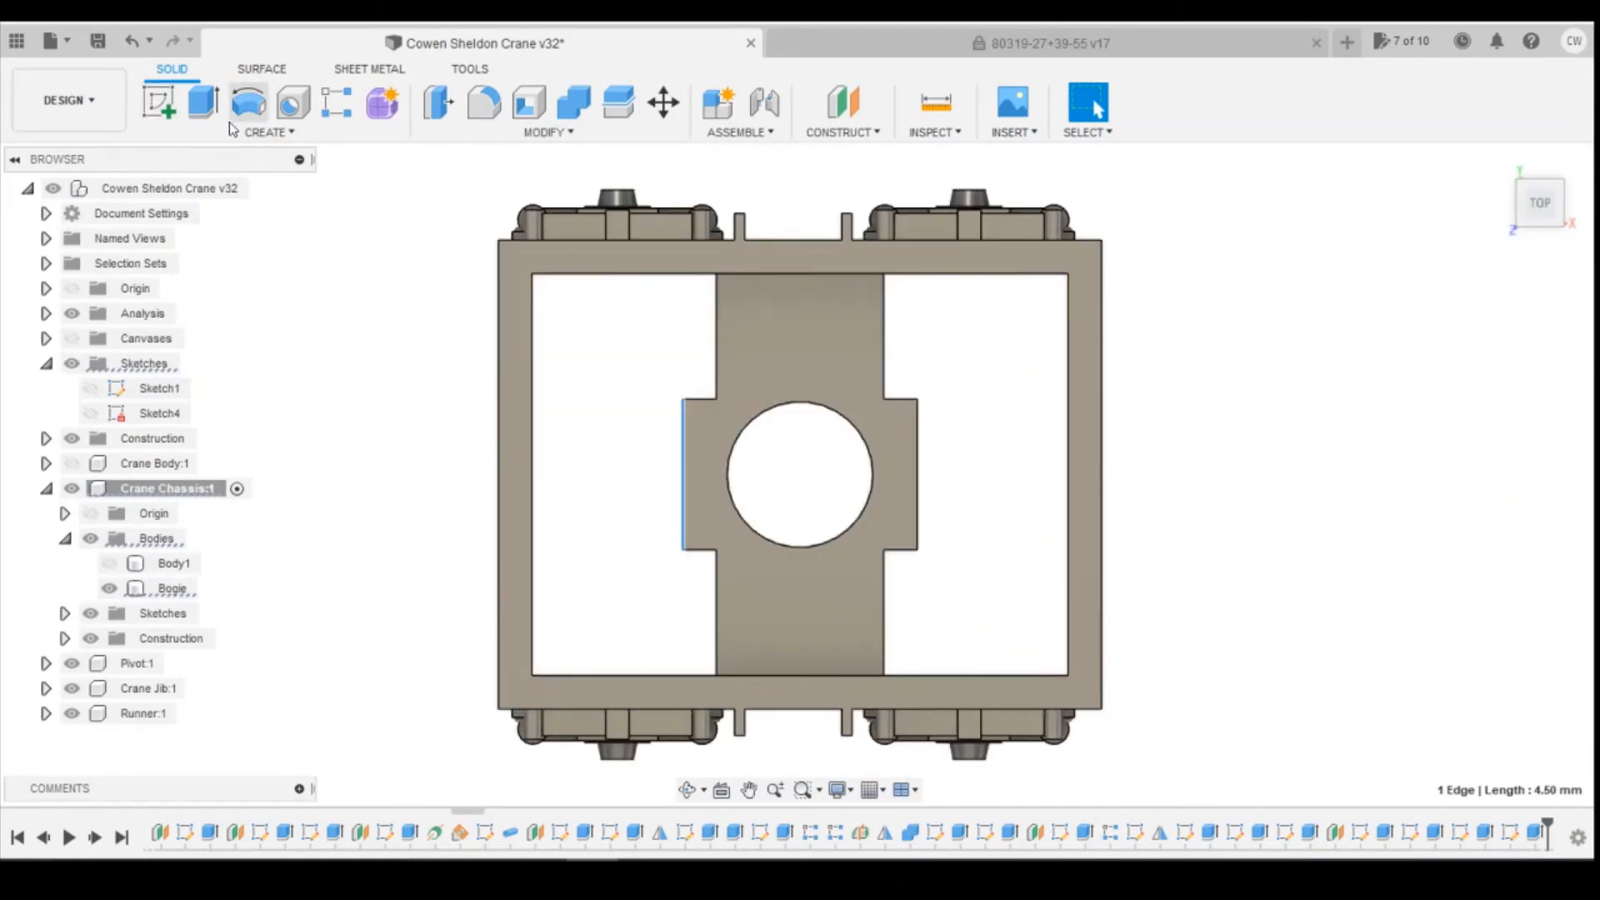
click(158, 101)
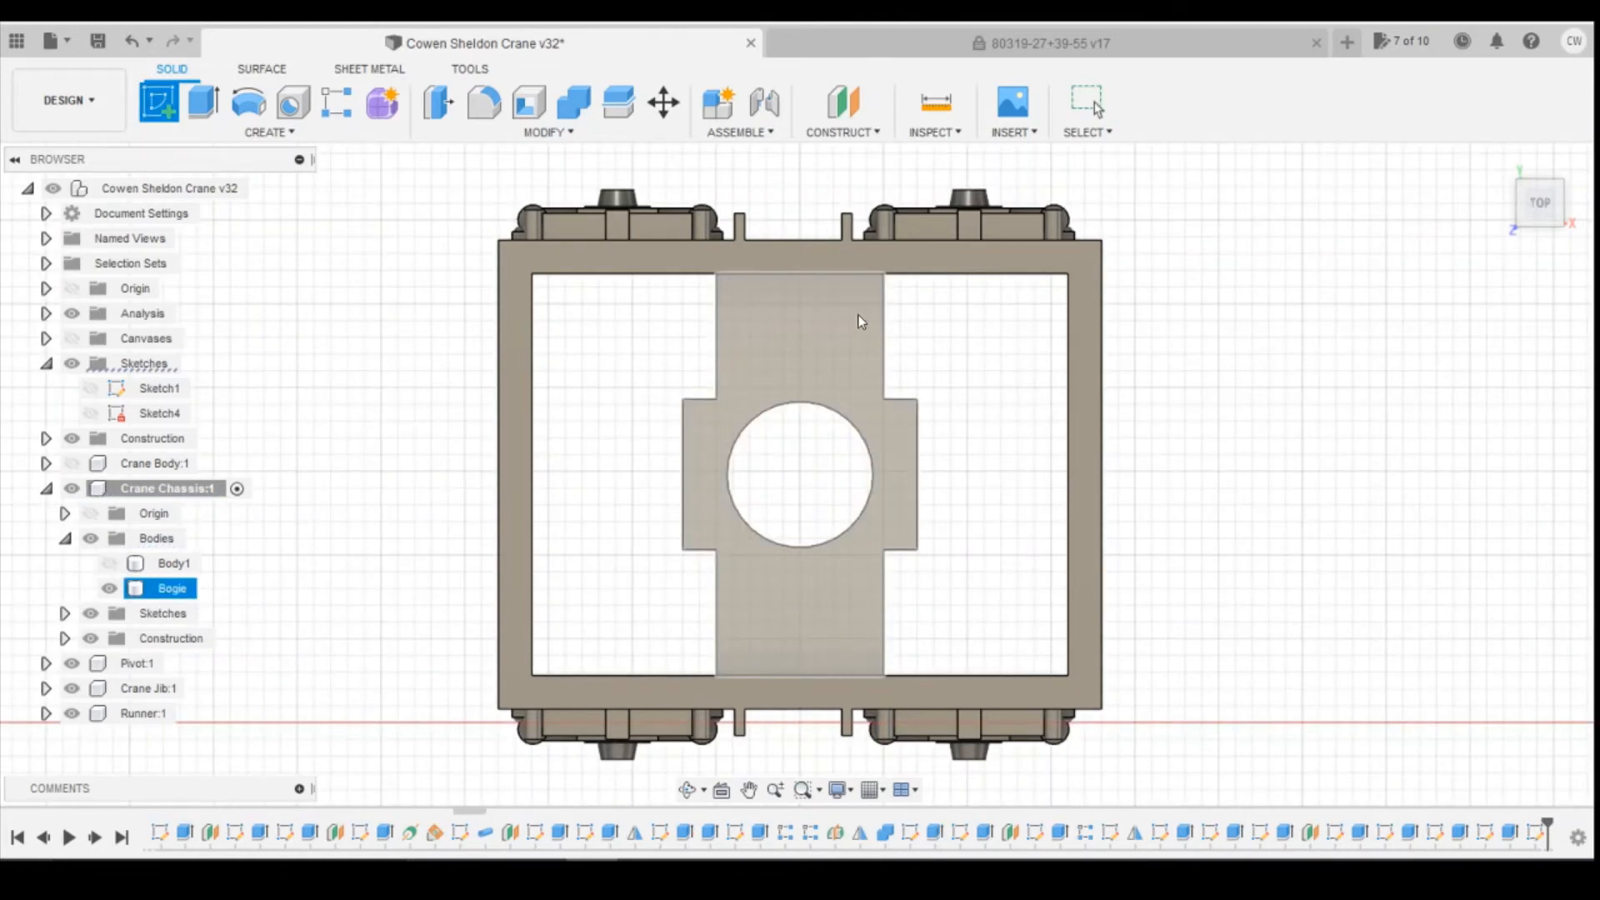
click(858, 316)
Step: Sketch a rectangle 1.5 mm wide and 2.5 mm high from the cross-member's upper-left corner at the chassis frame
click(202, 104)
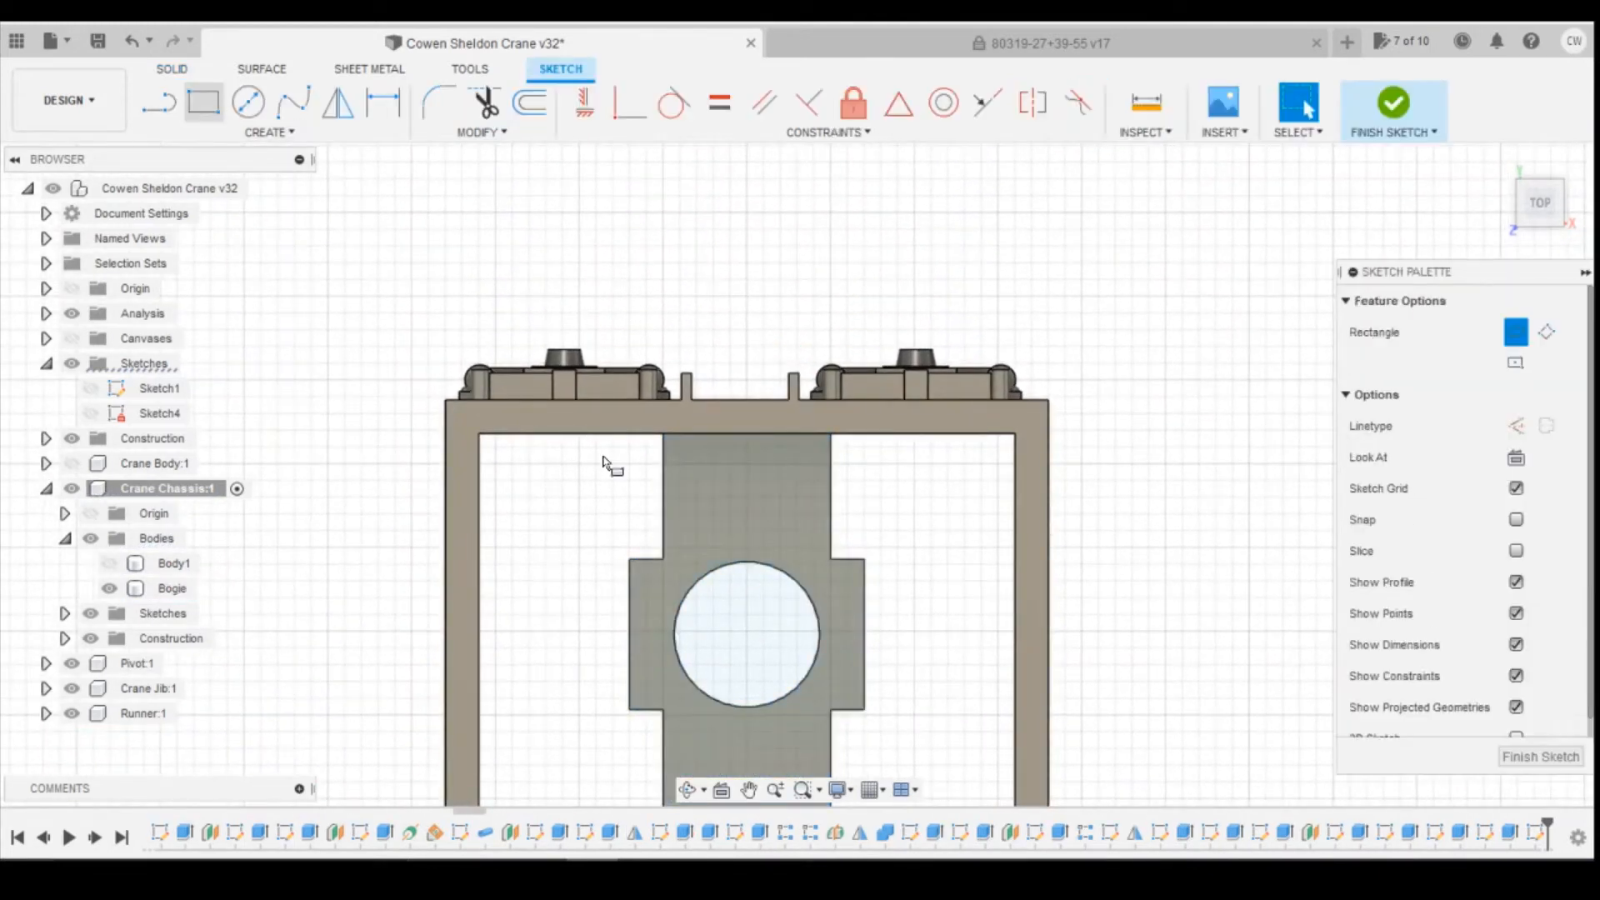
click(665, 435)
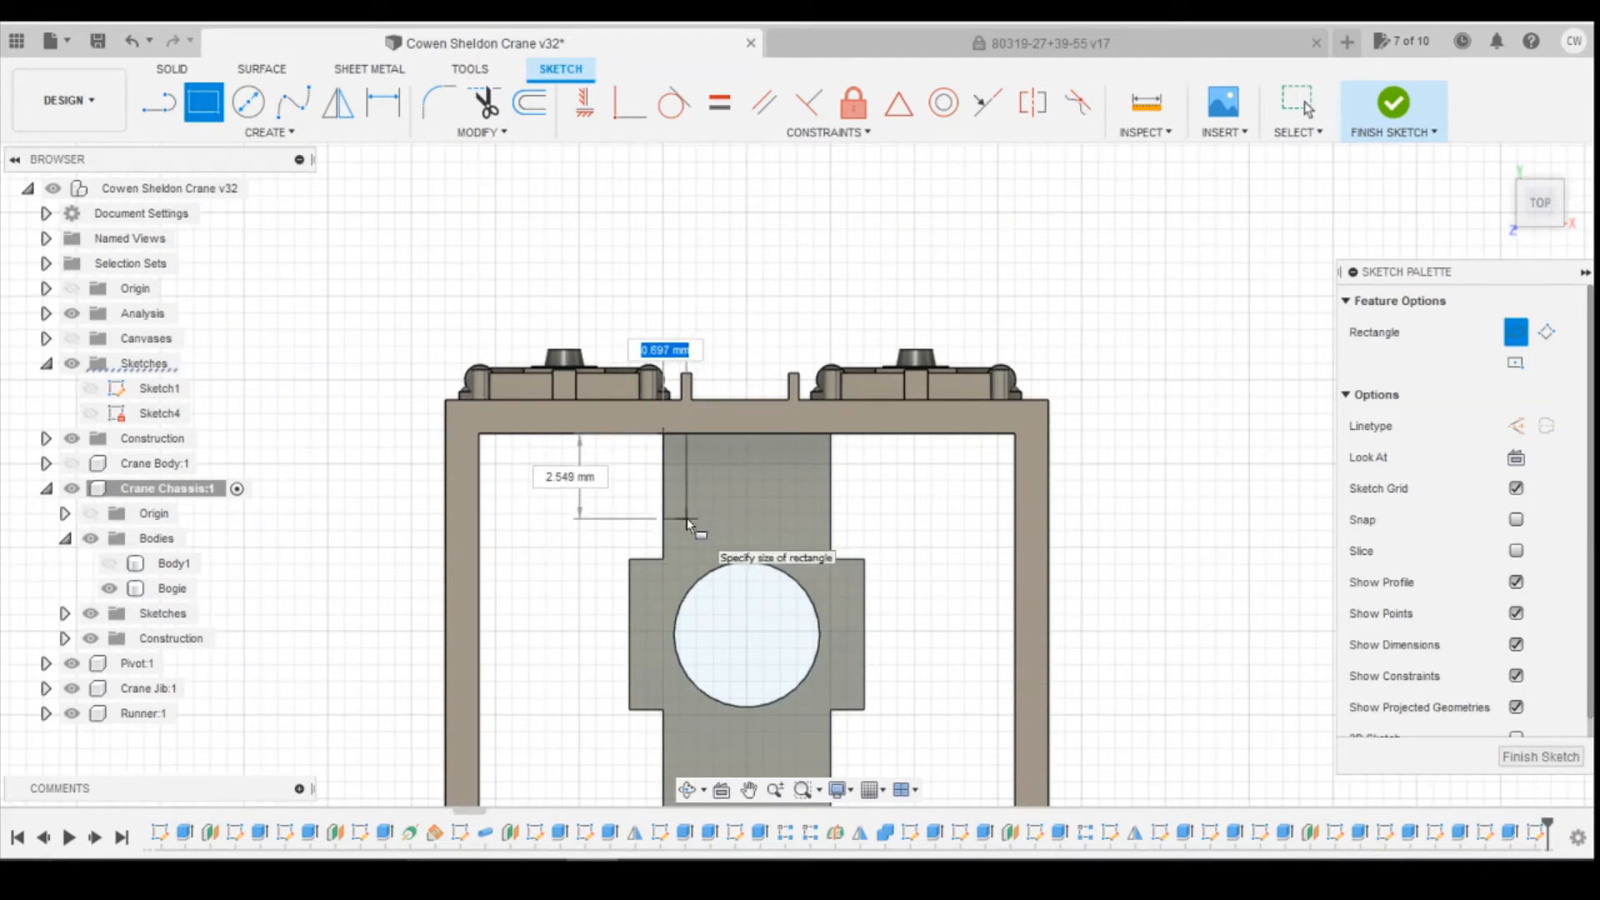
text(2.5)
key(Tab)
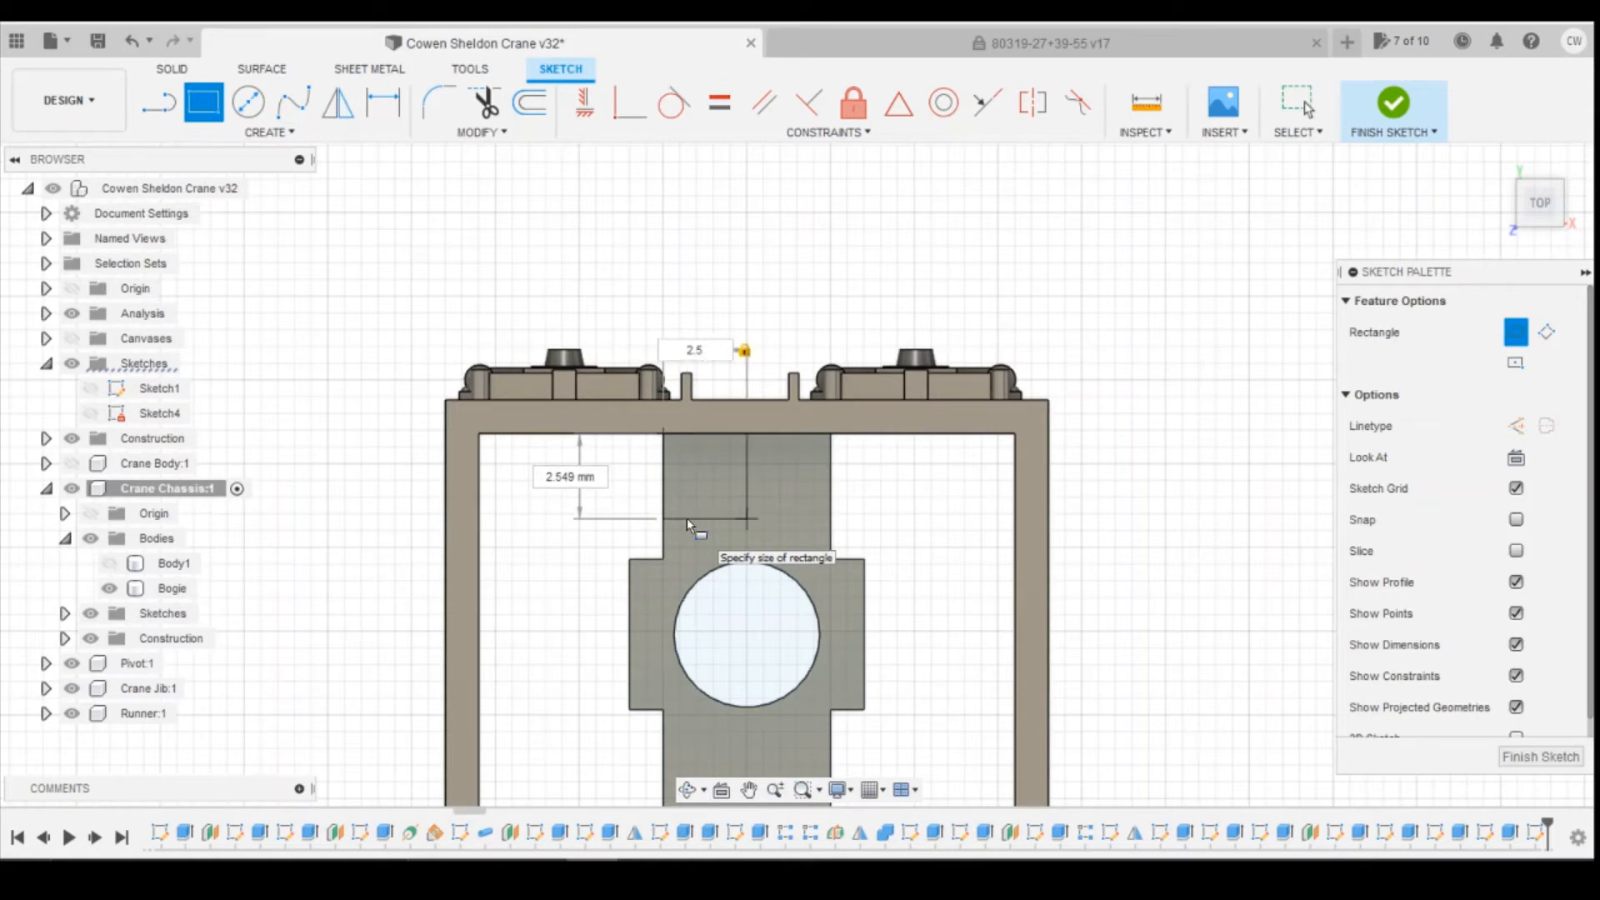
text(1)
key(BackSpace)
key(BackSpace)
key(BackSpace)
key(BackSpace)
text(1.5)
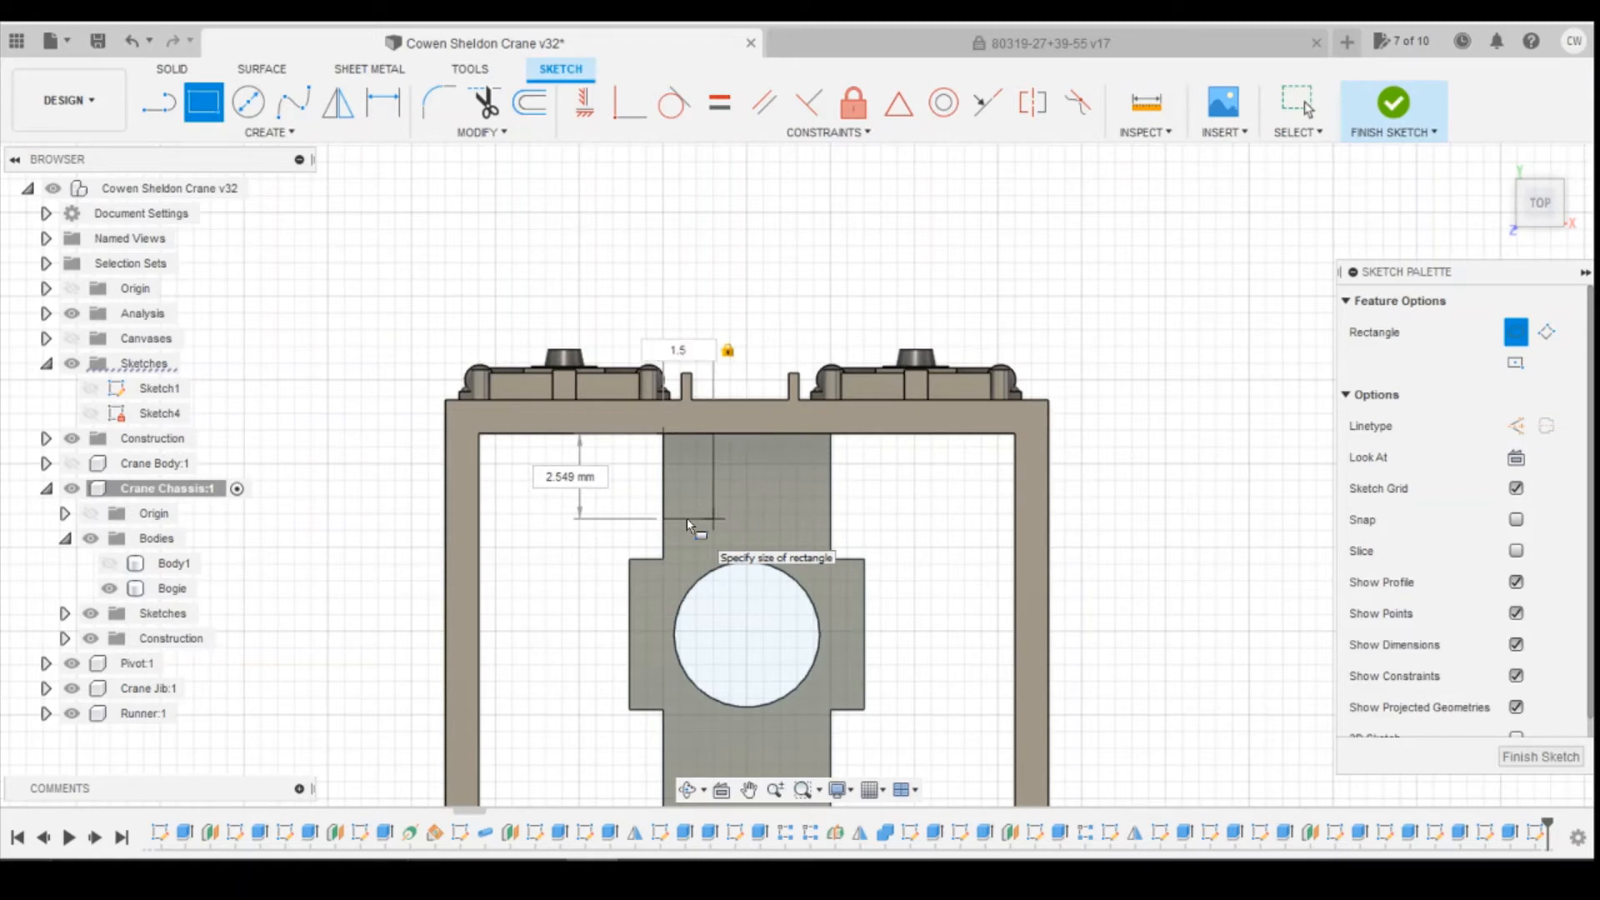
key(Tab)
text(2.5)
key(Return)
key(Escape)
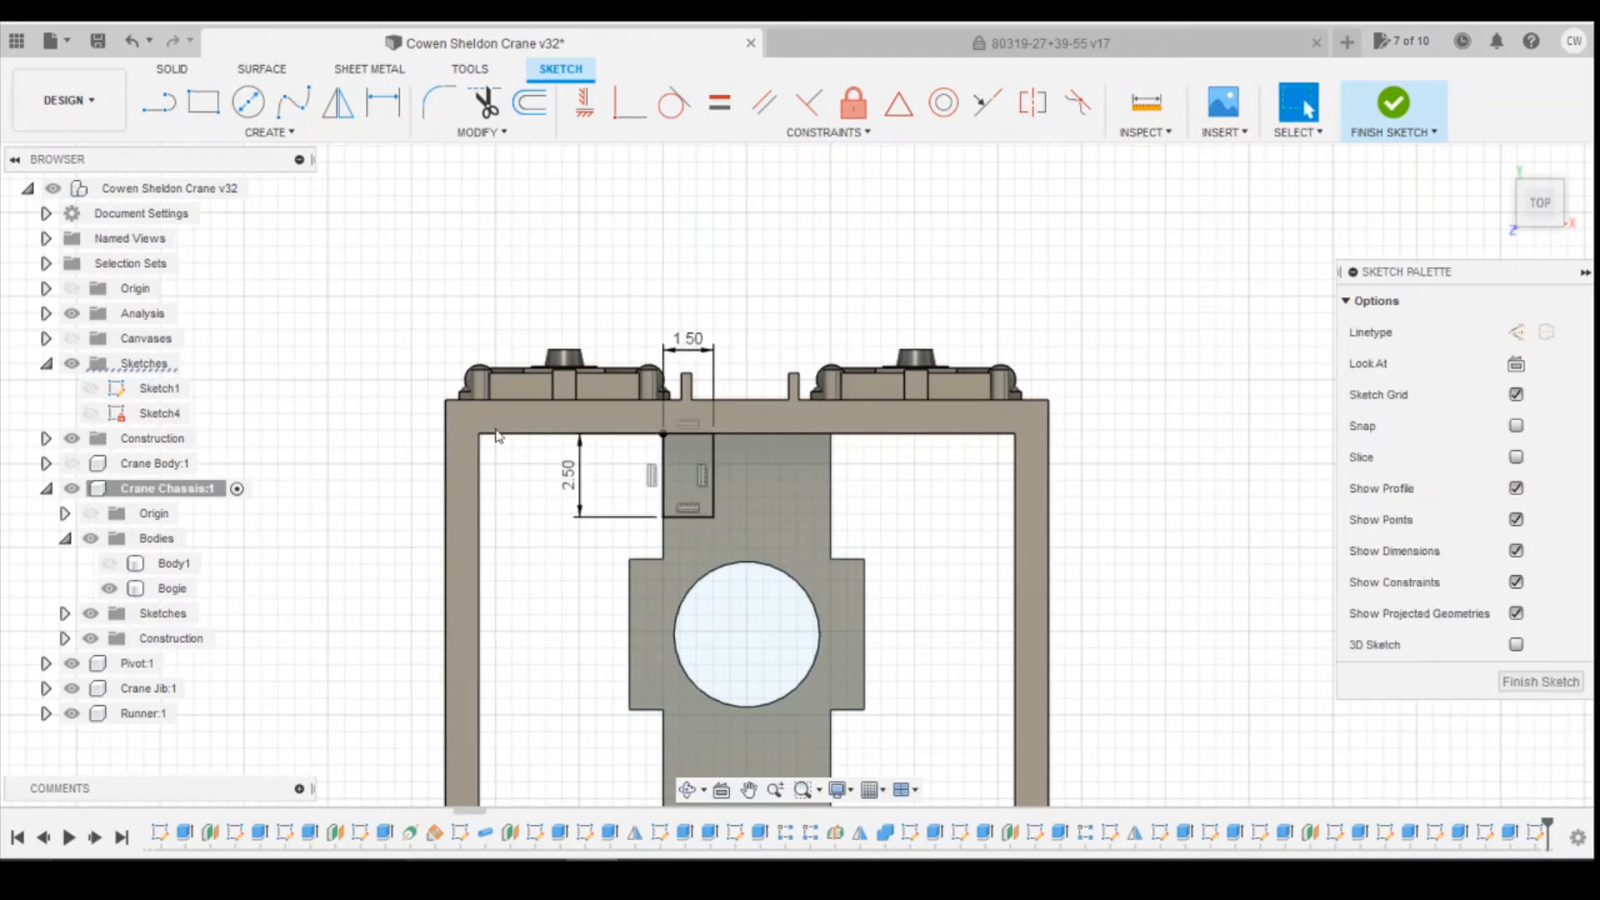
Step: Sketch a second rectangle 1.5 mm wide from the cross-member's upper-right corner, level with the first one
click(217, 117)
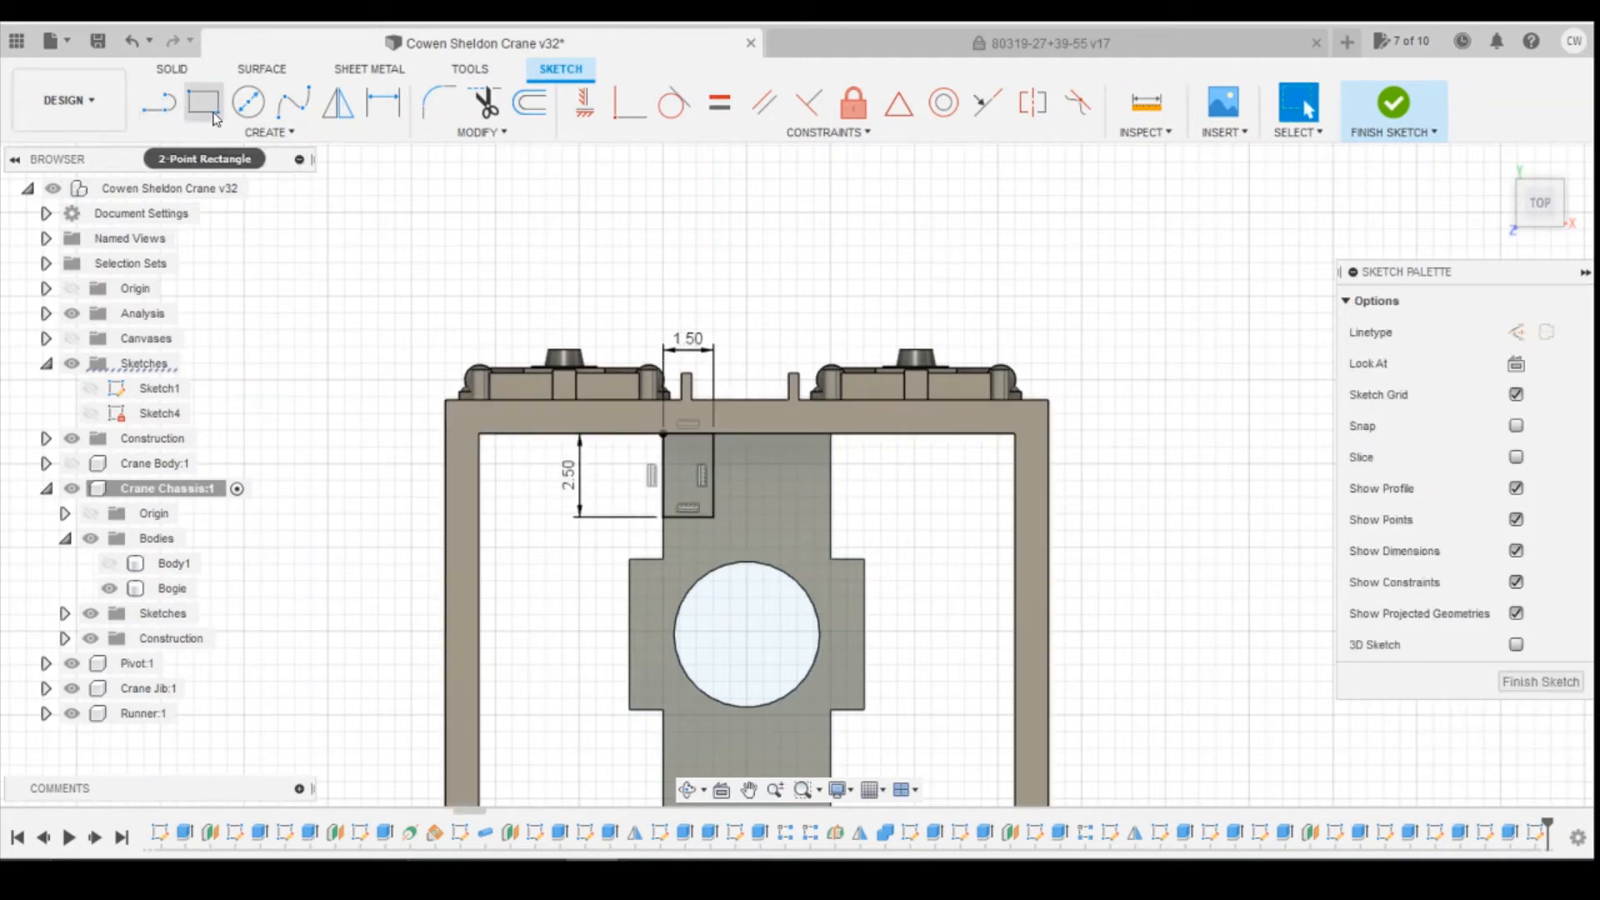
click(215, 118)
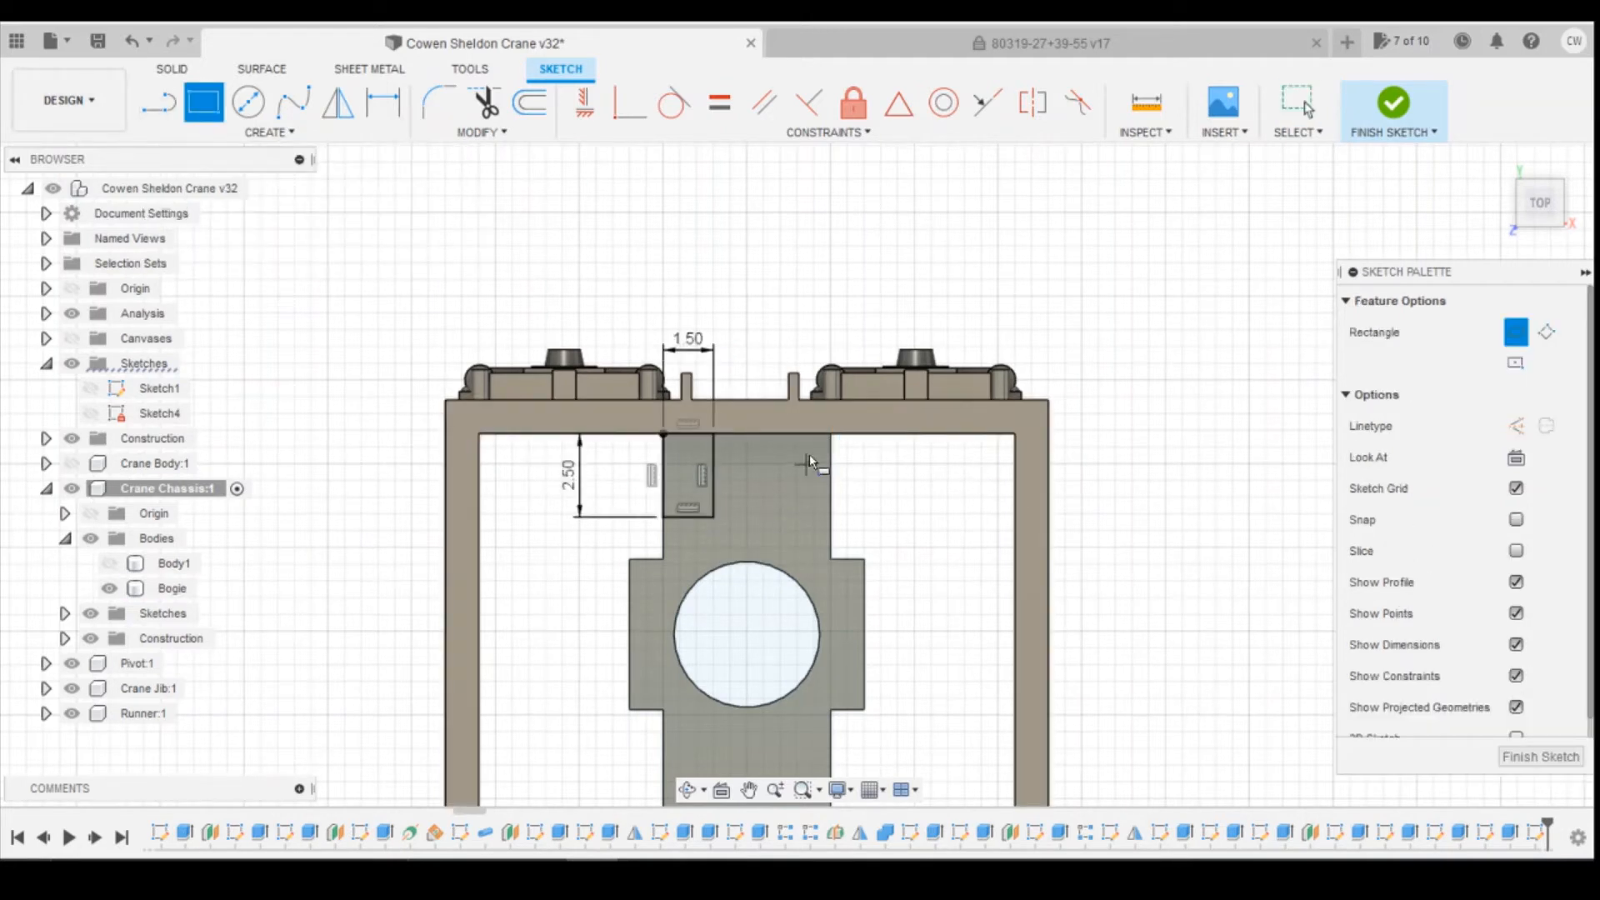
click(830, 434)
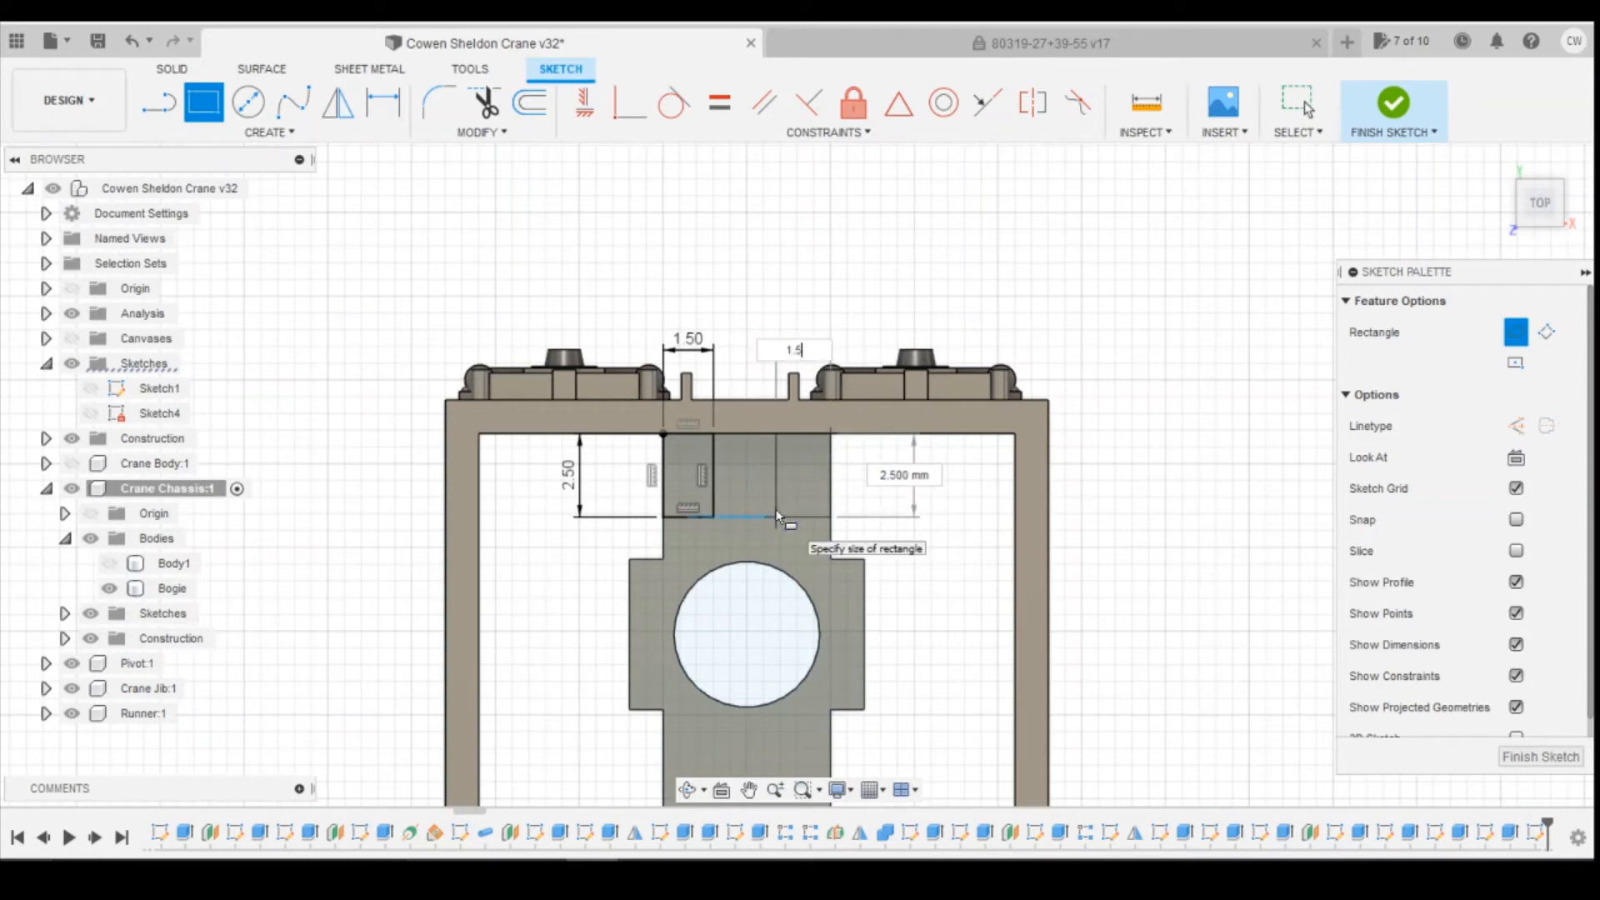
text(1.5)
key(Tab)
key(Return)
key(Escape)
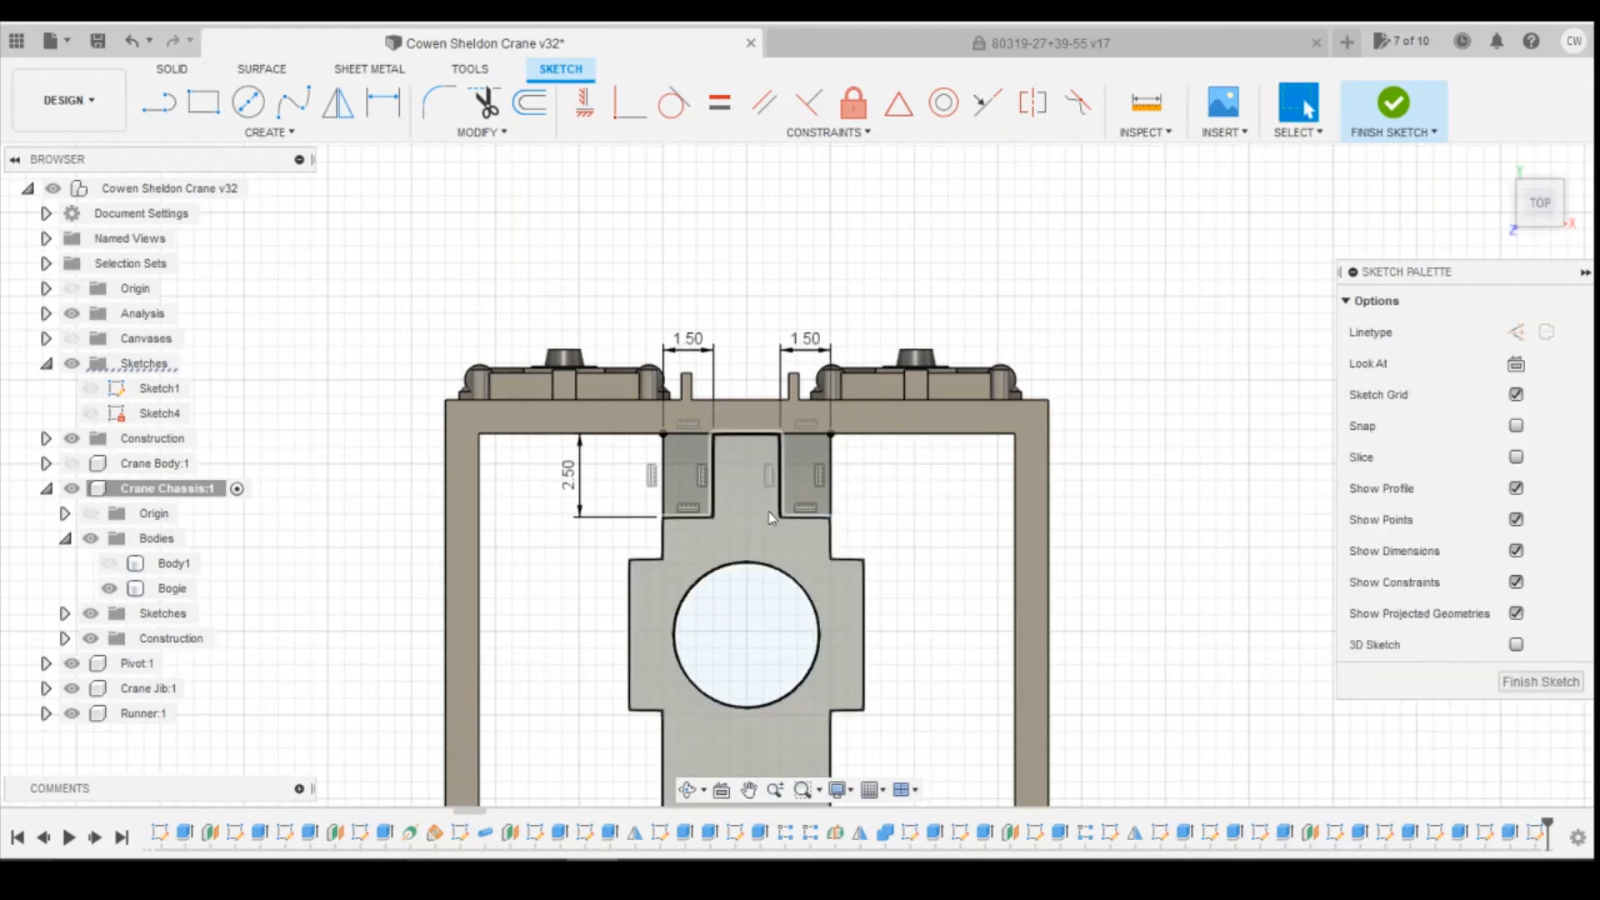
Step: Dimension the upper-right rectangle's height at 2.5 mm
scroll(941, 481, down, 3)
key(d)
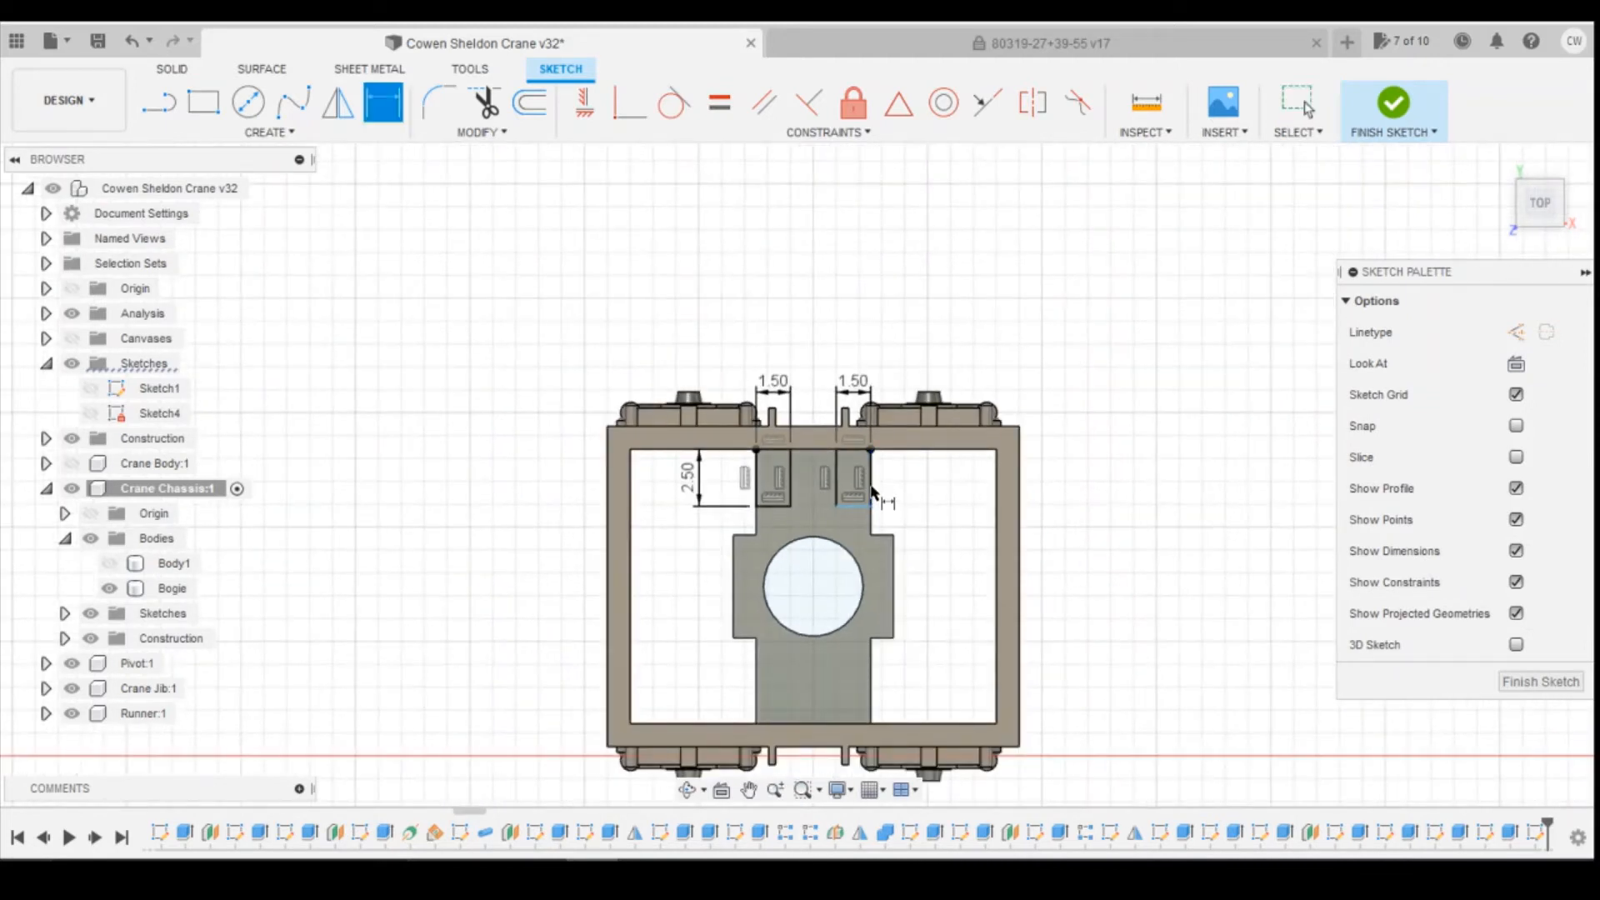
click(872, 486)
click(923, 492)
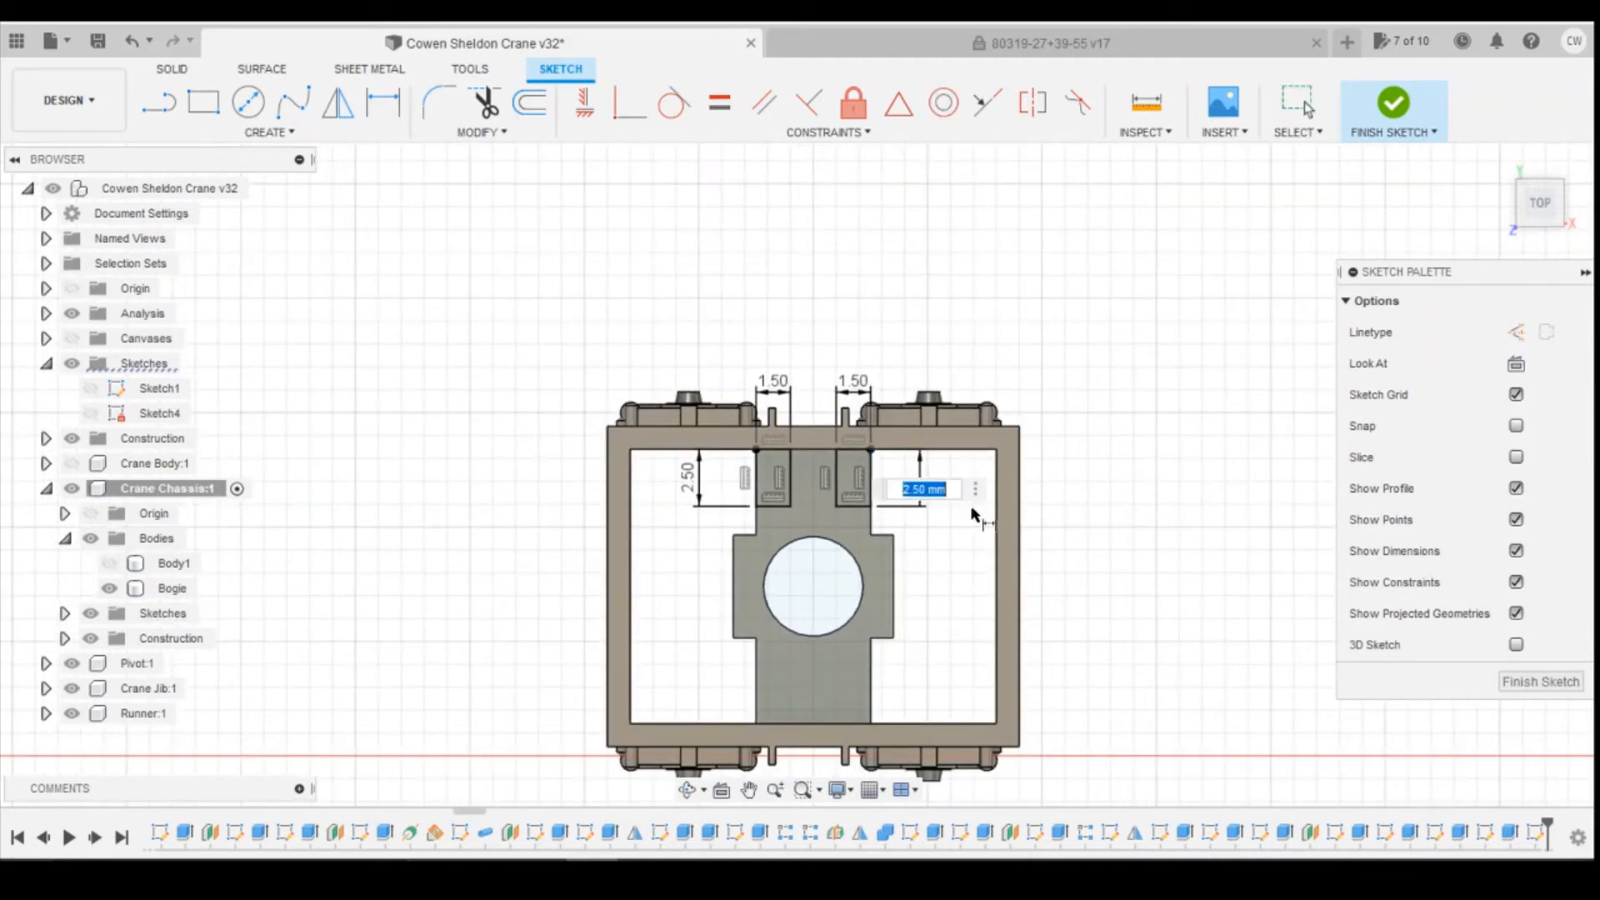
key(Return)
Step: Sketch a rectangle 1.5 mm wide and 2.5 mm high from the cross-member's lower-left corner
key(r)
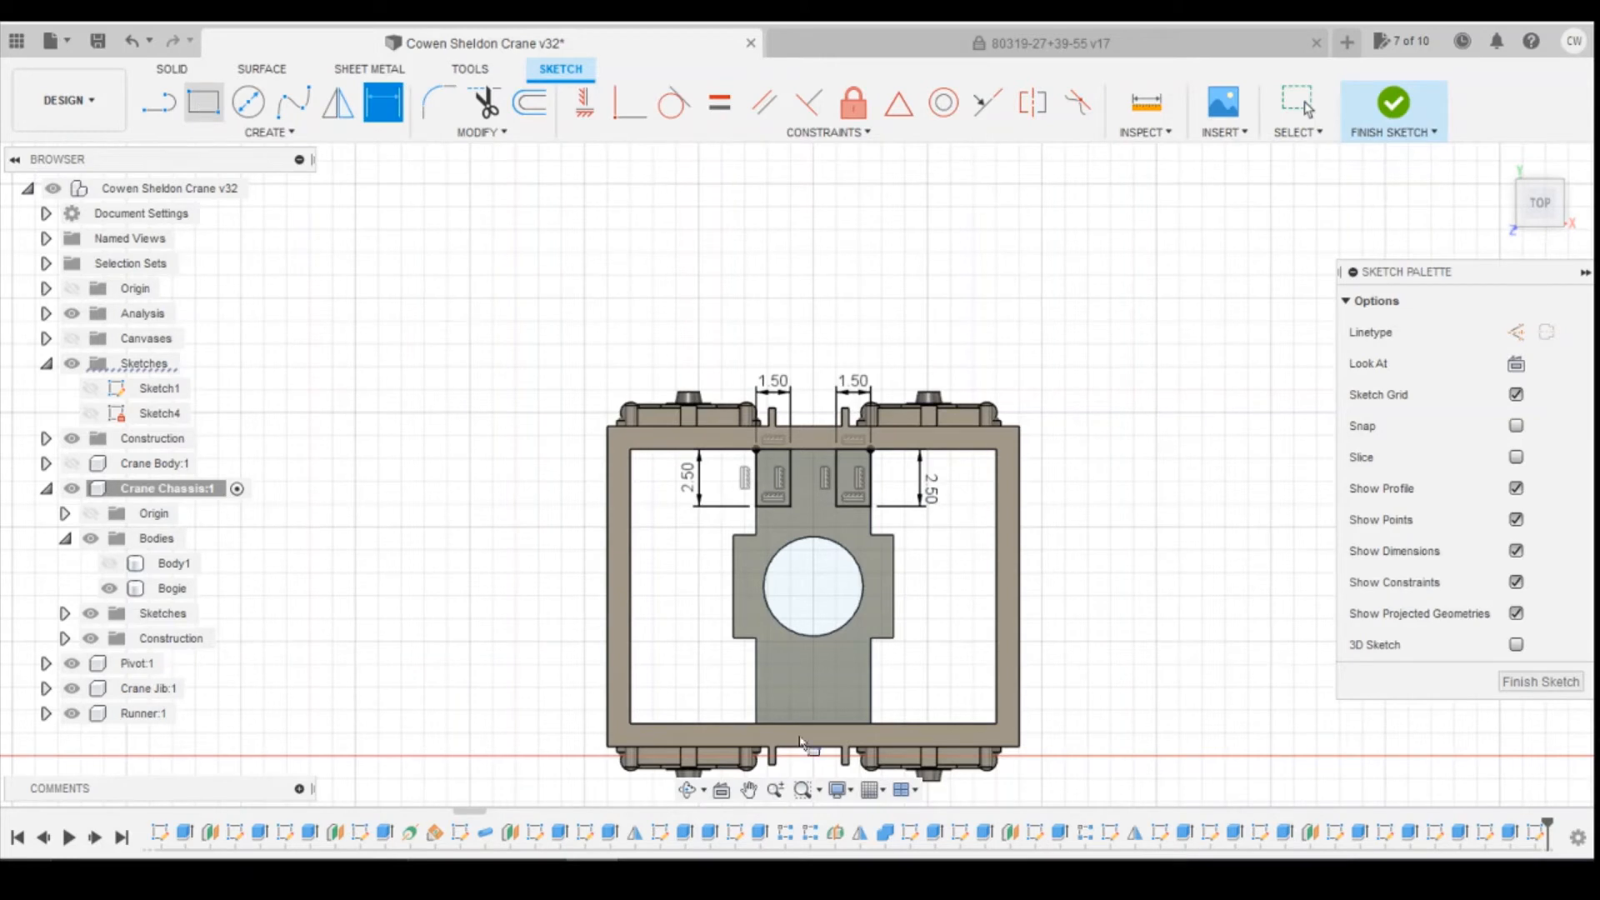
click(757, 721)
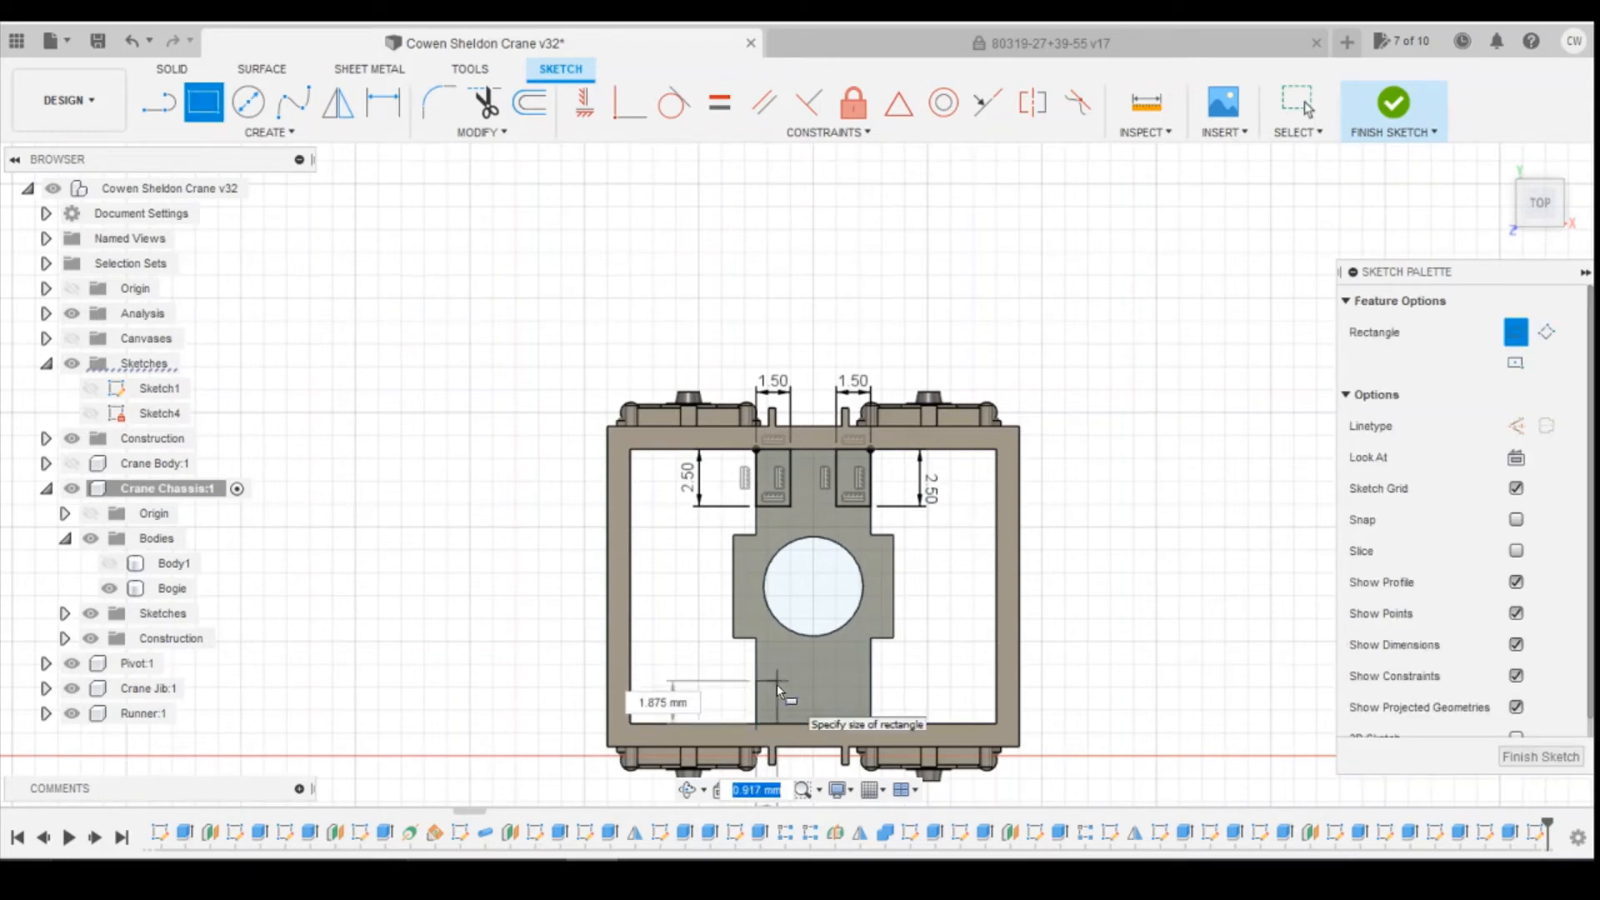
text(1.5)
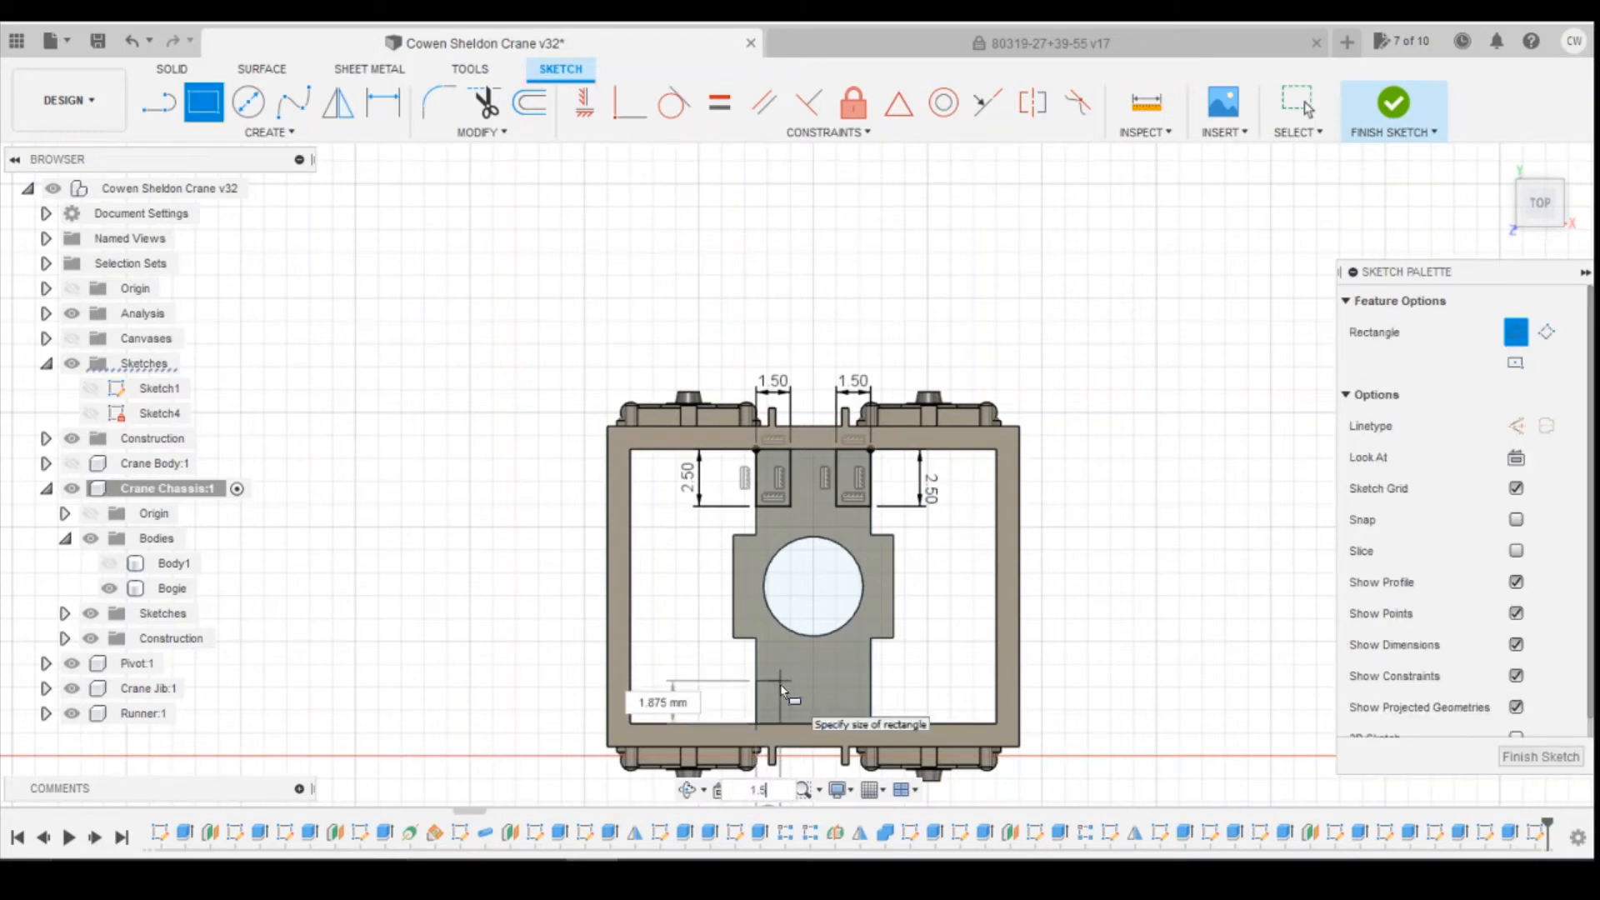
key(Tab)
text(2)
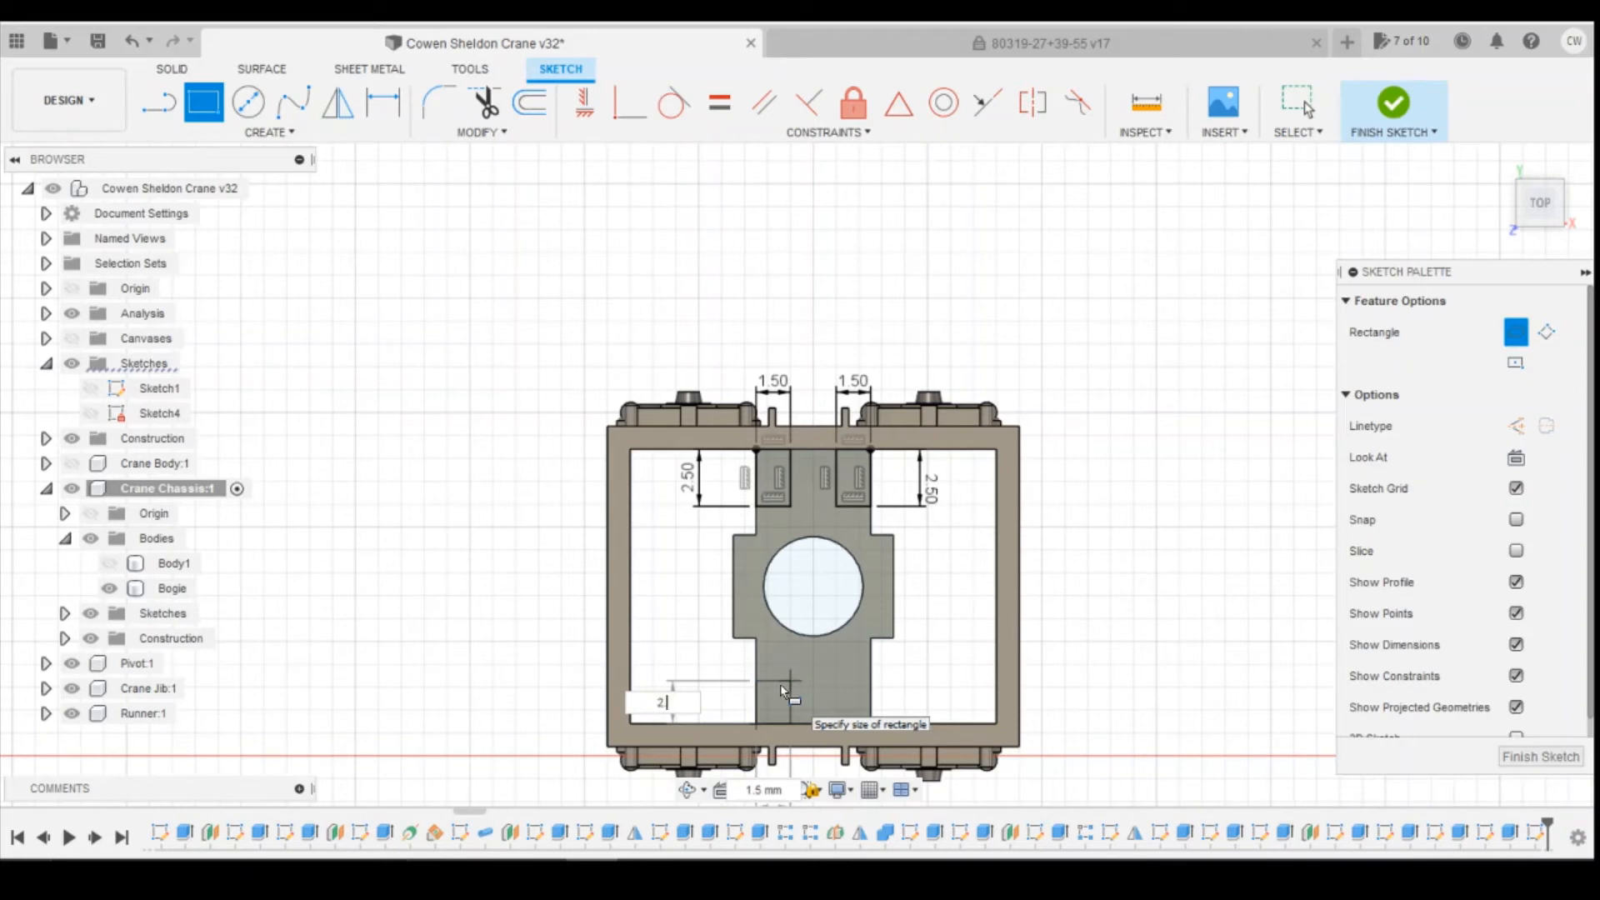
key(Return)
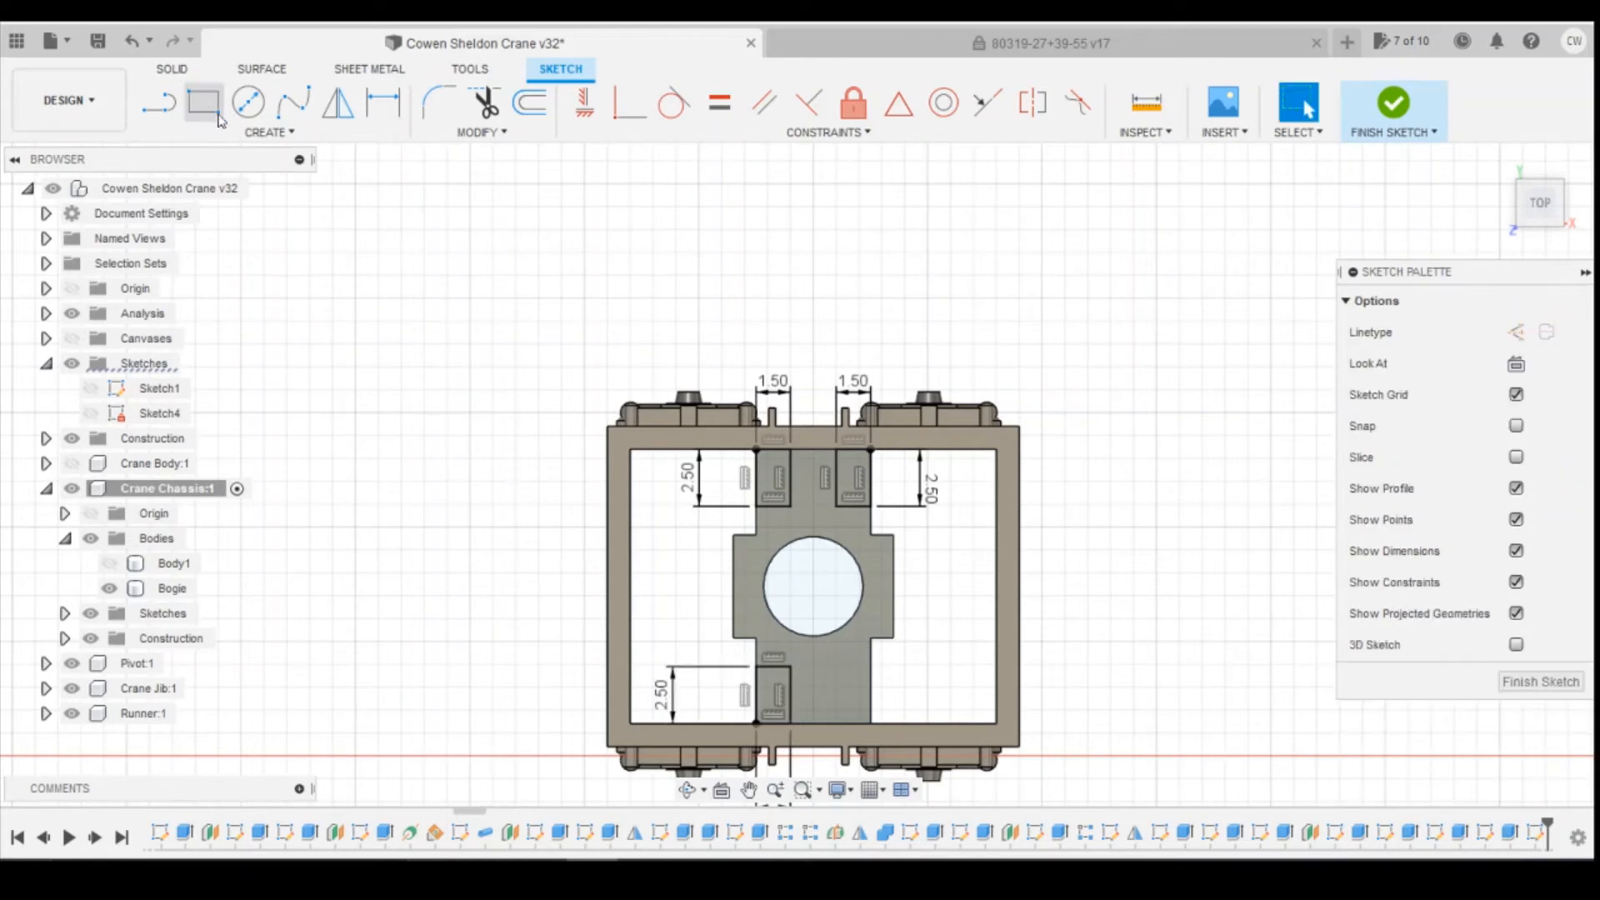
Step: Sketch a fourth rectangle 1.5 mm wide and 2.5 mm high at the cross-member's lower-right corner
click(869, 672)
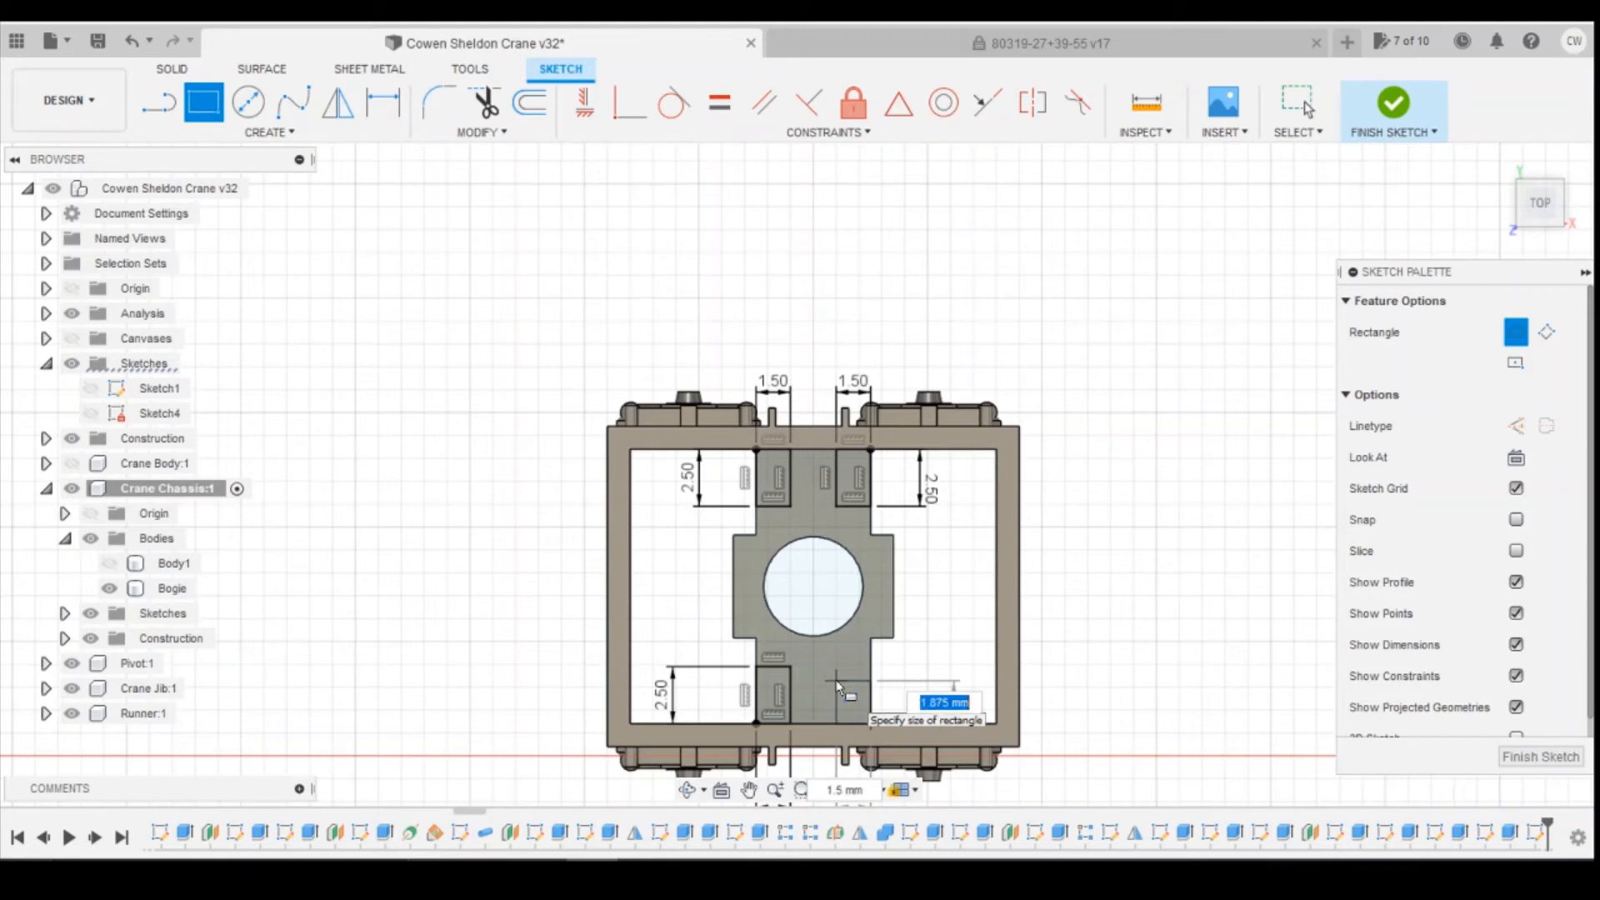
text(2.5)
key(Tab)
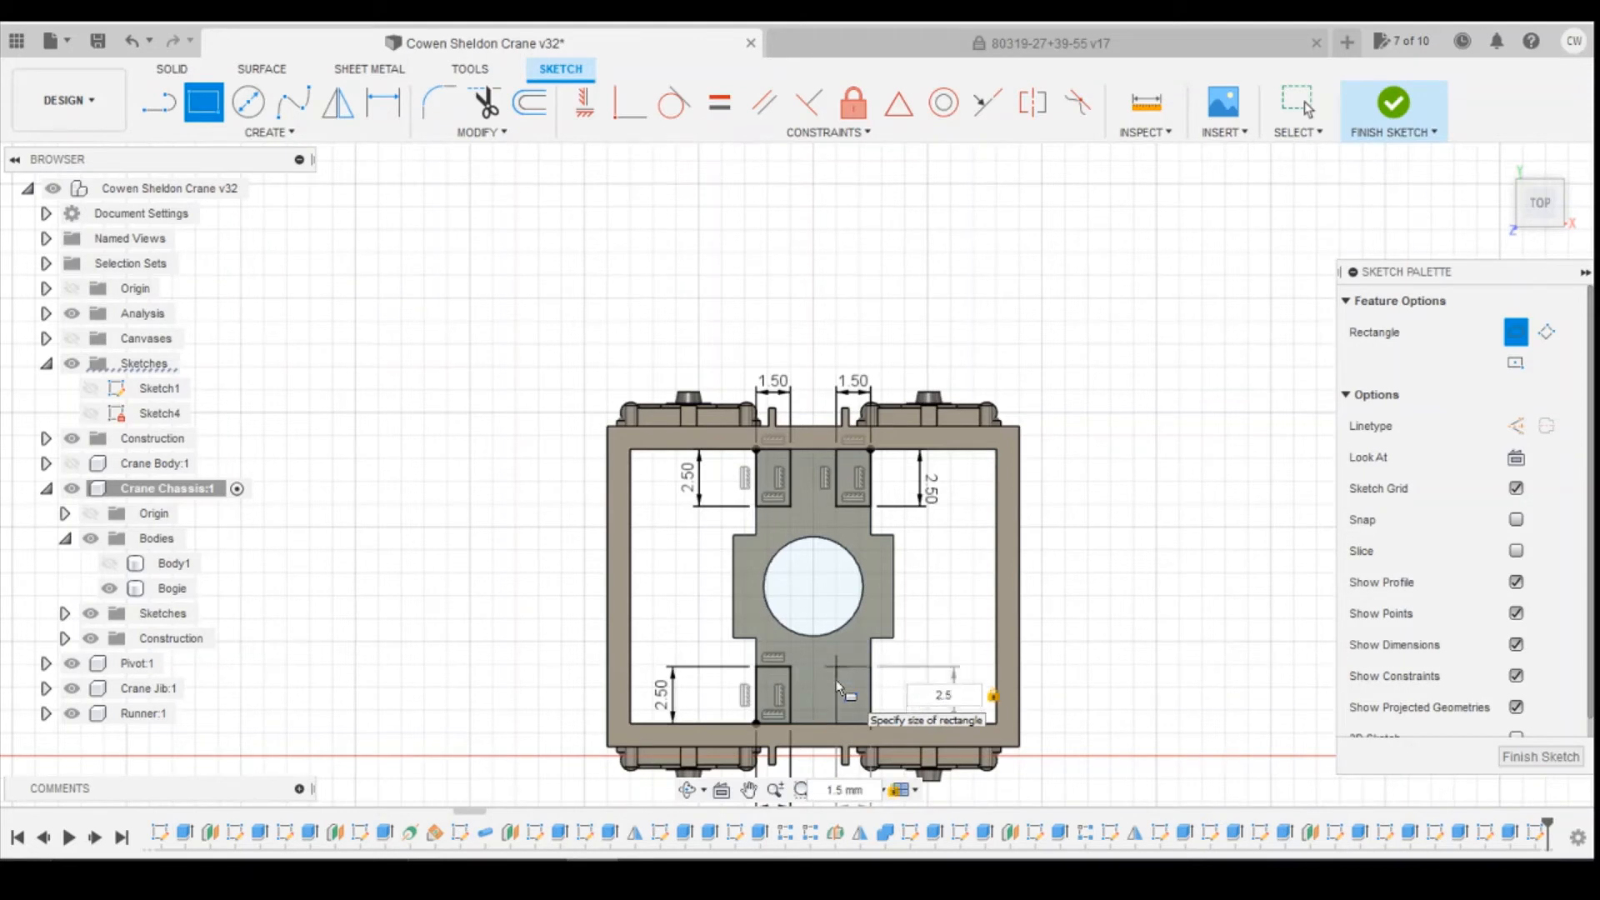
key(Return)
key(Escape)
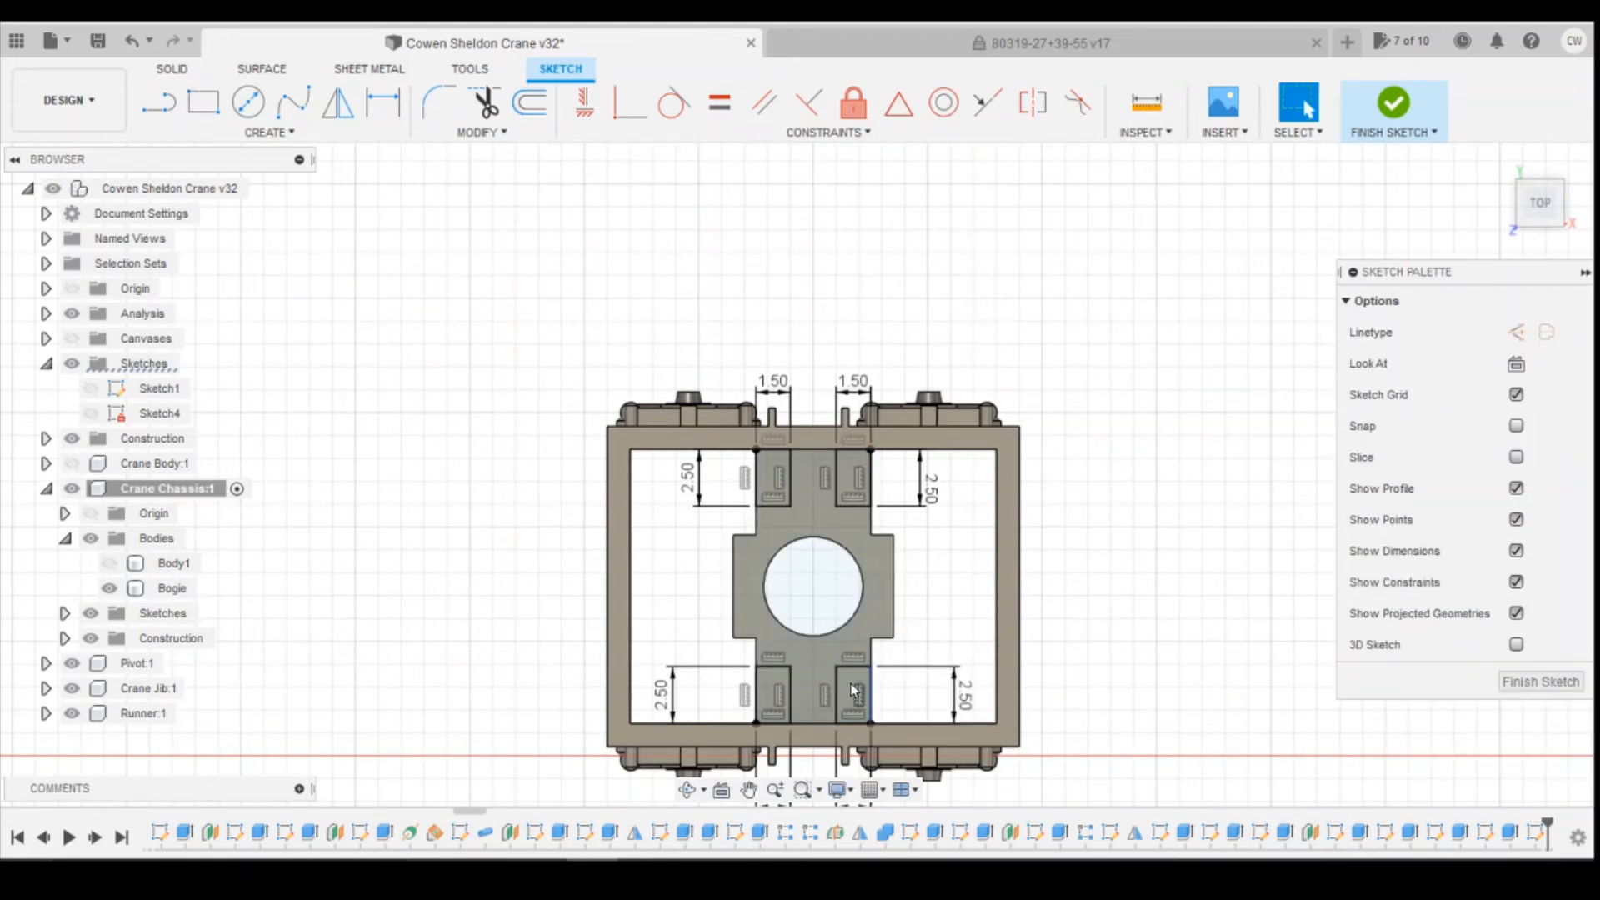
Step: Extrude all four corner rectangles by -1.3 mm to cut notches through the cross-member, and inspect the narrowed ends
click(851, 692)
click(773, 693)
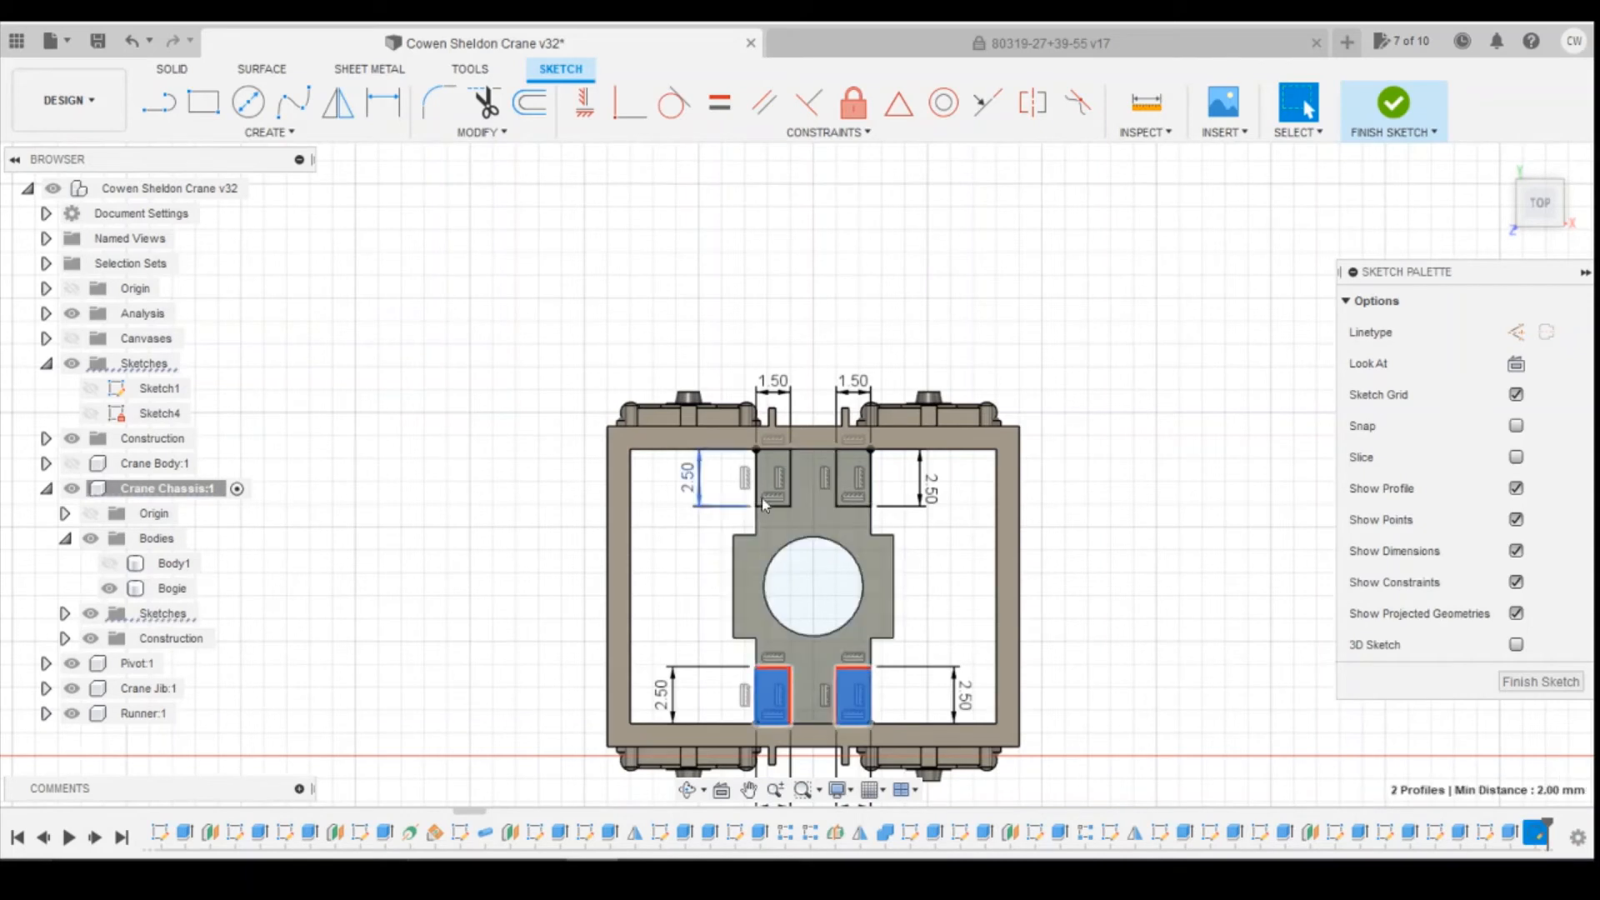
click(850, 471)
right_click(850, 471)
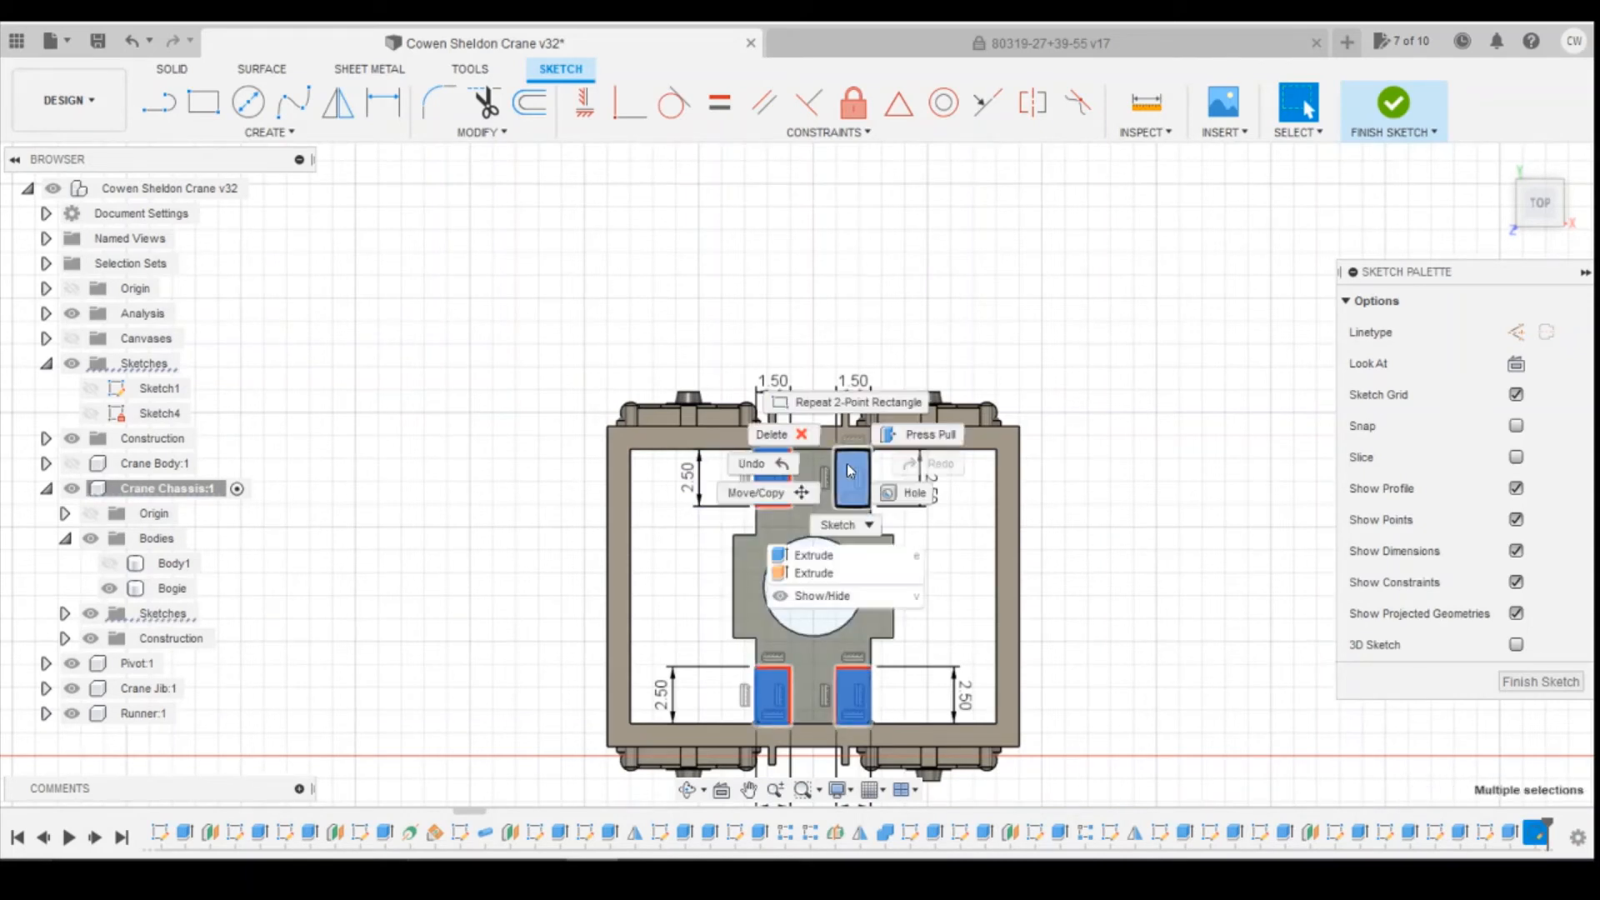
click(833, 553)
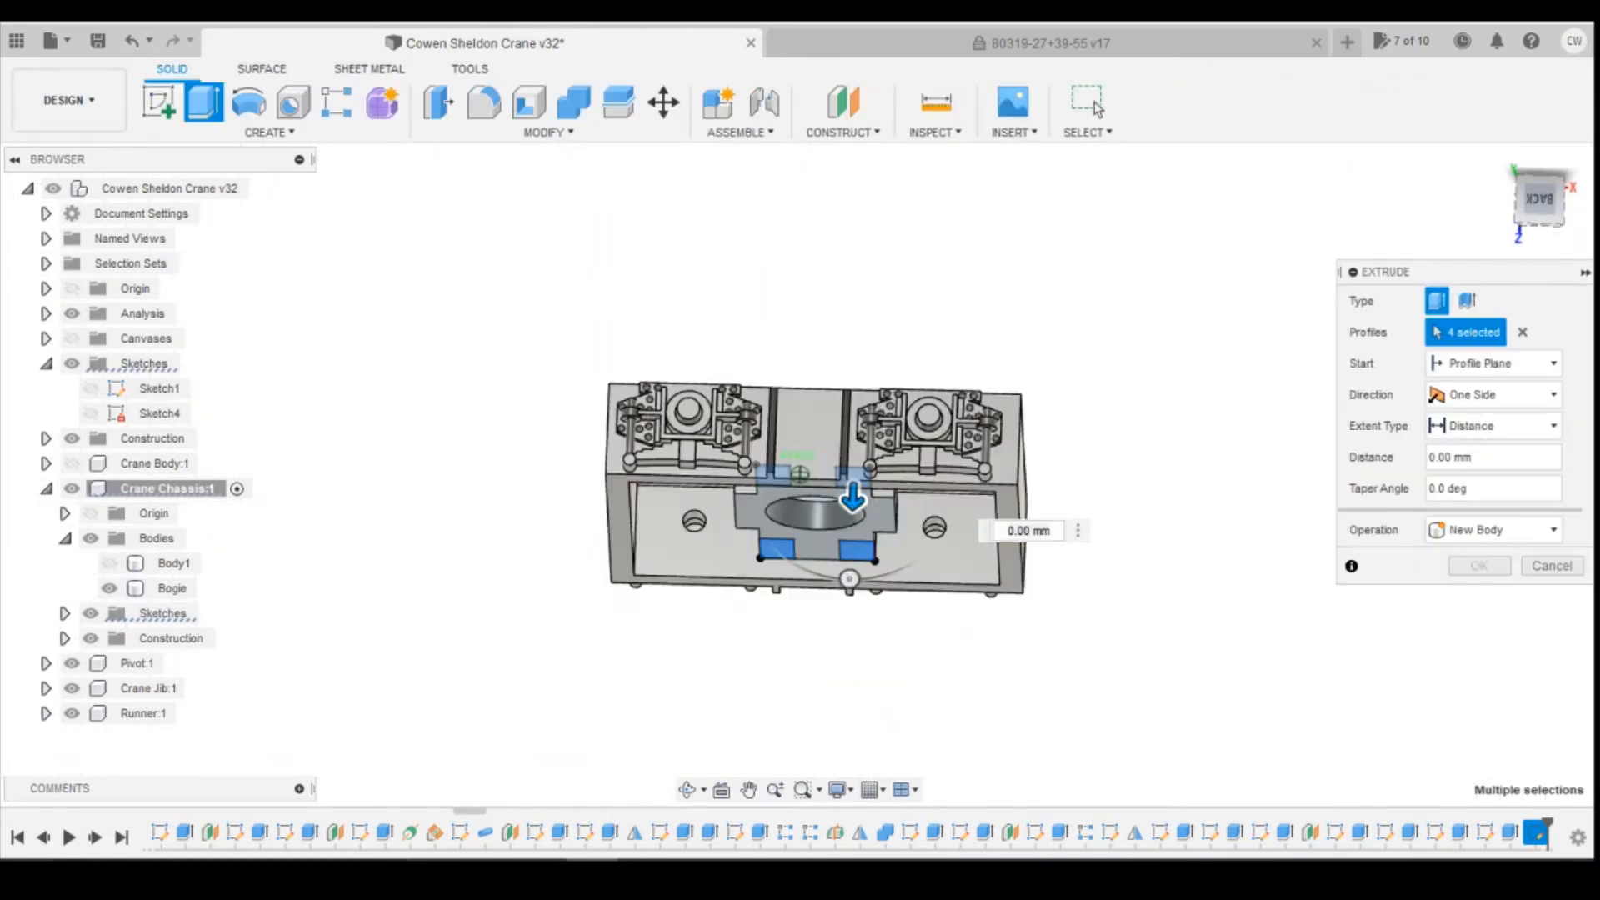
click(1029, 531)
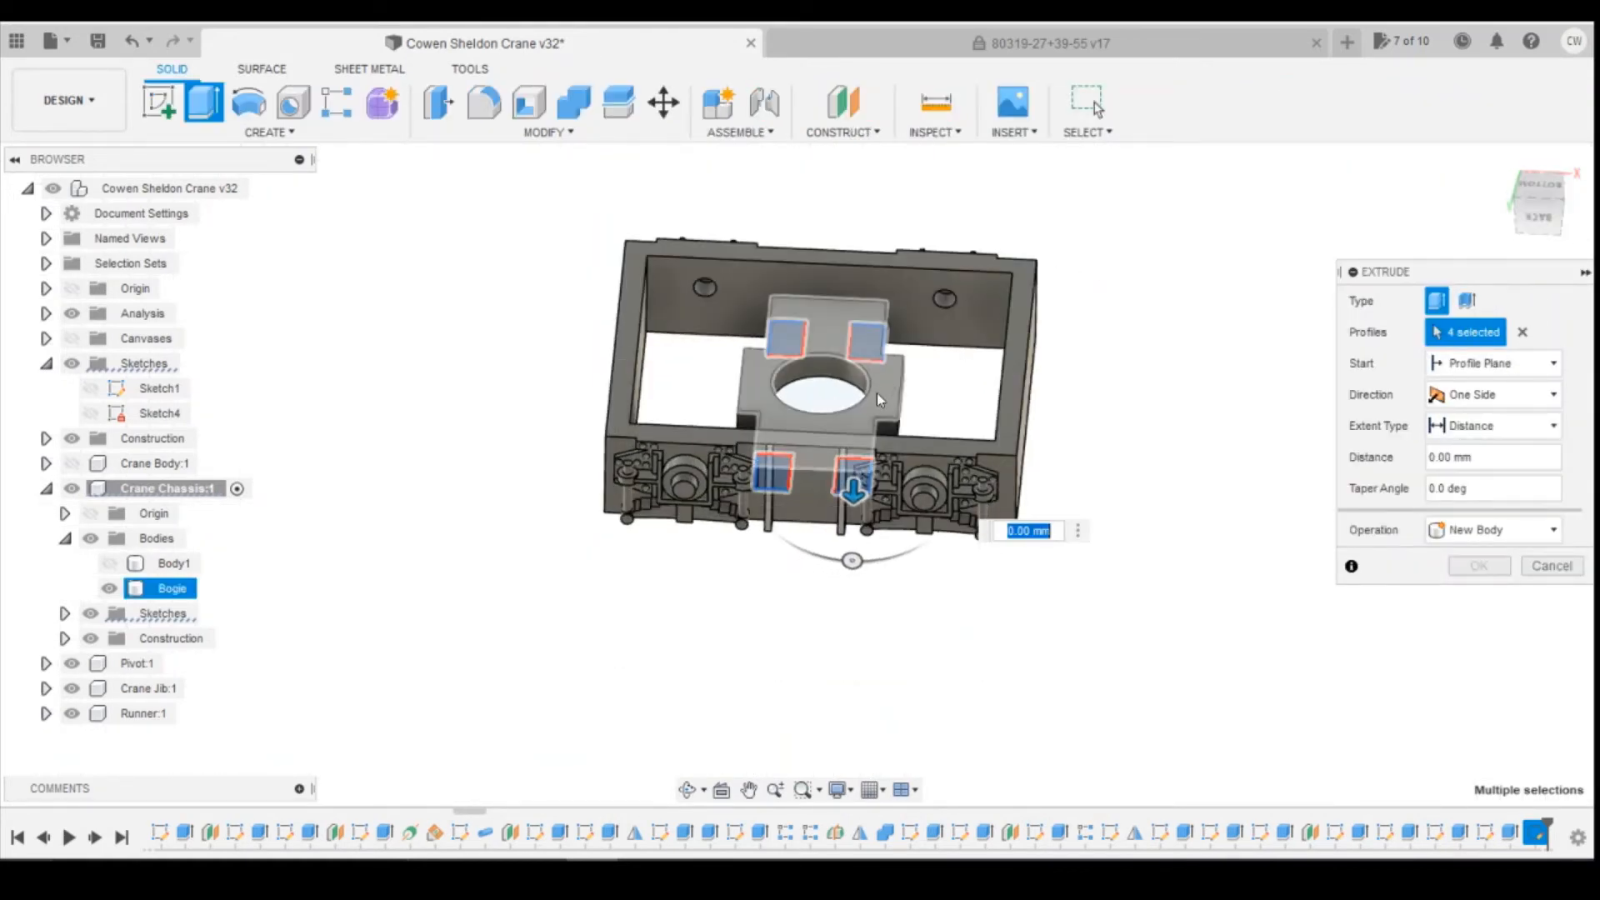
text(-1.3)
click(1477, 598)
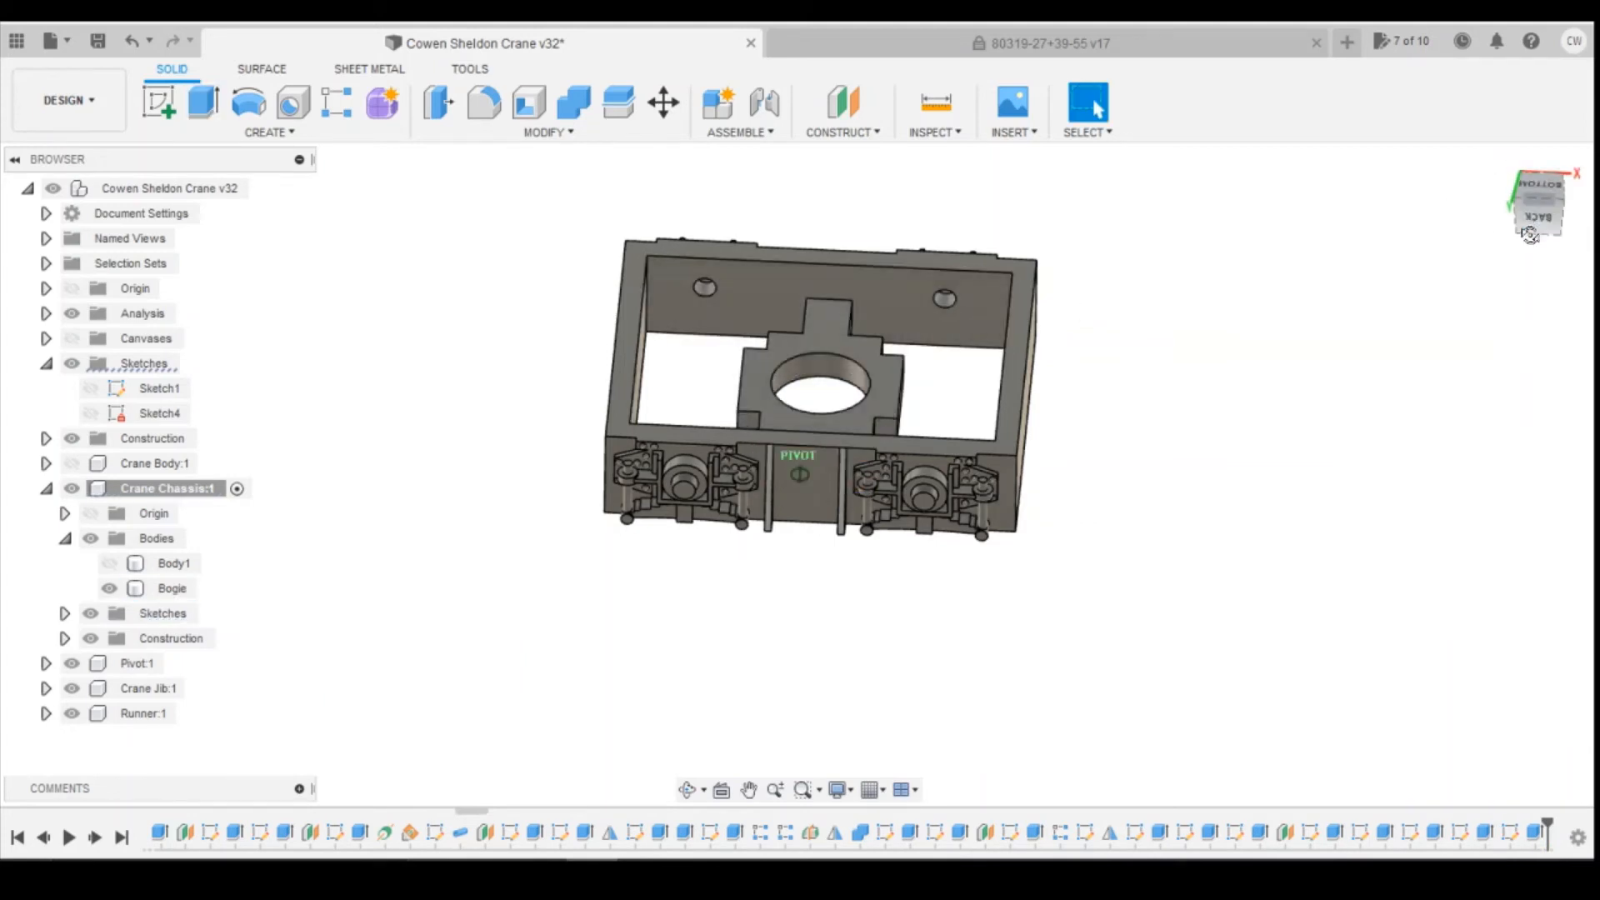
shift+middle_drag(1009, 330, 984, 286)
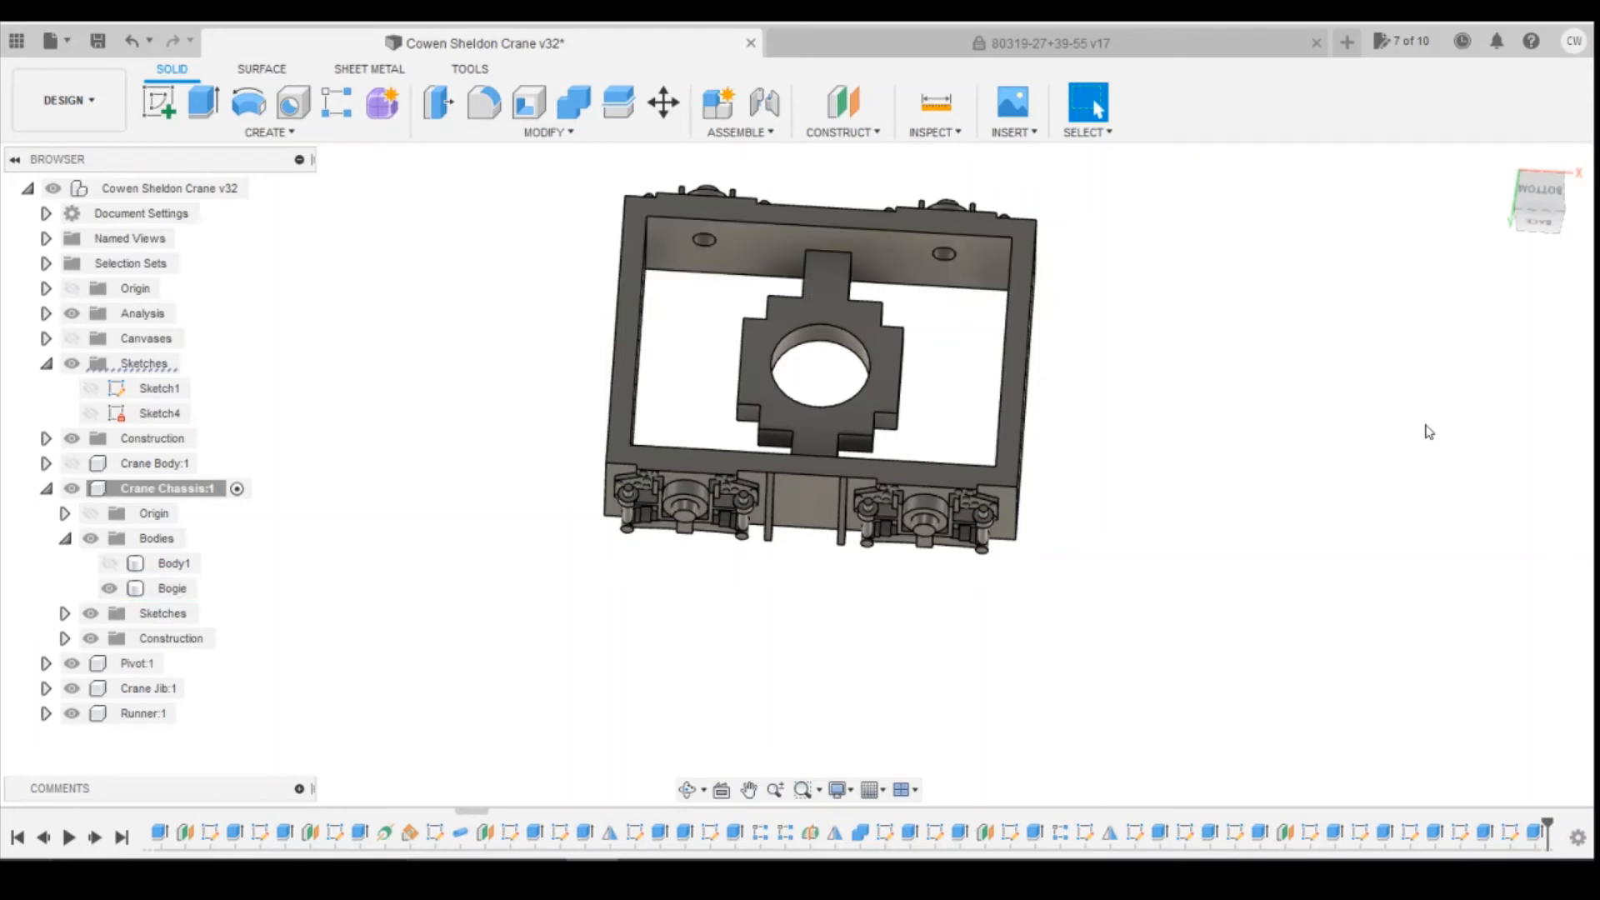
click(1550, 225)
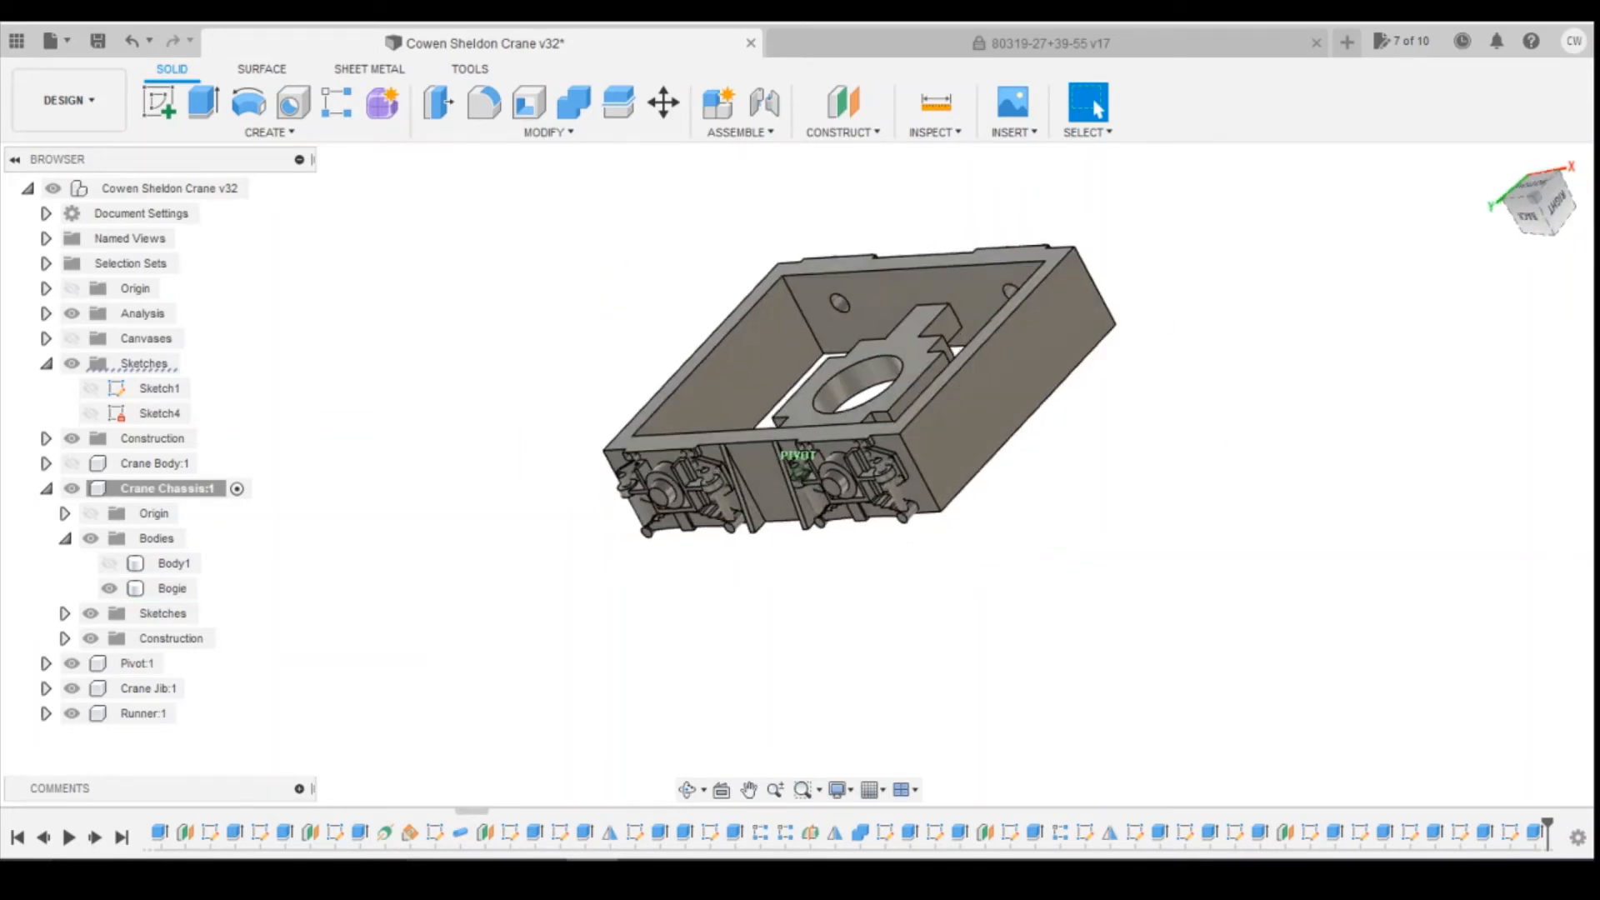
Step: Examine the bogie frame and its notched cross-member from below and from the side
mouse_move(1538, 204)
mouse_down()
mouse_move(1560, 205)
mouse_move(1567, 180)
mouse_move(1559, 88)
mouse_move(1542, 177)
mouse_move(1542, 126)
mouse_up()
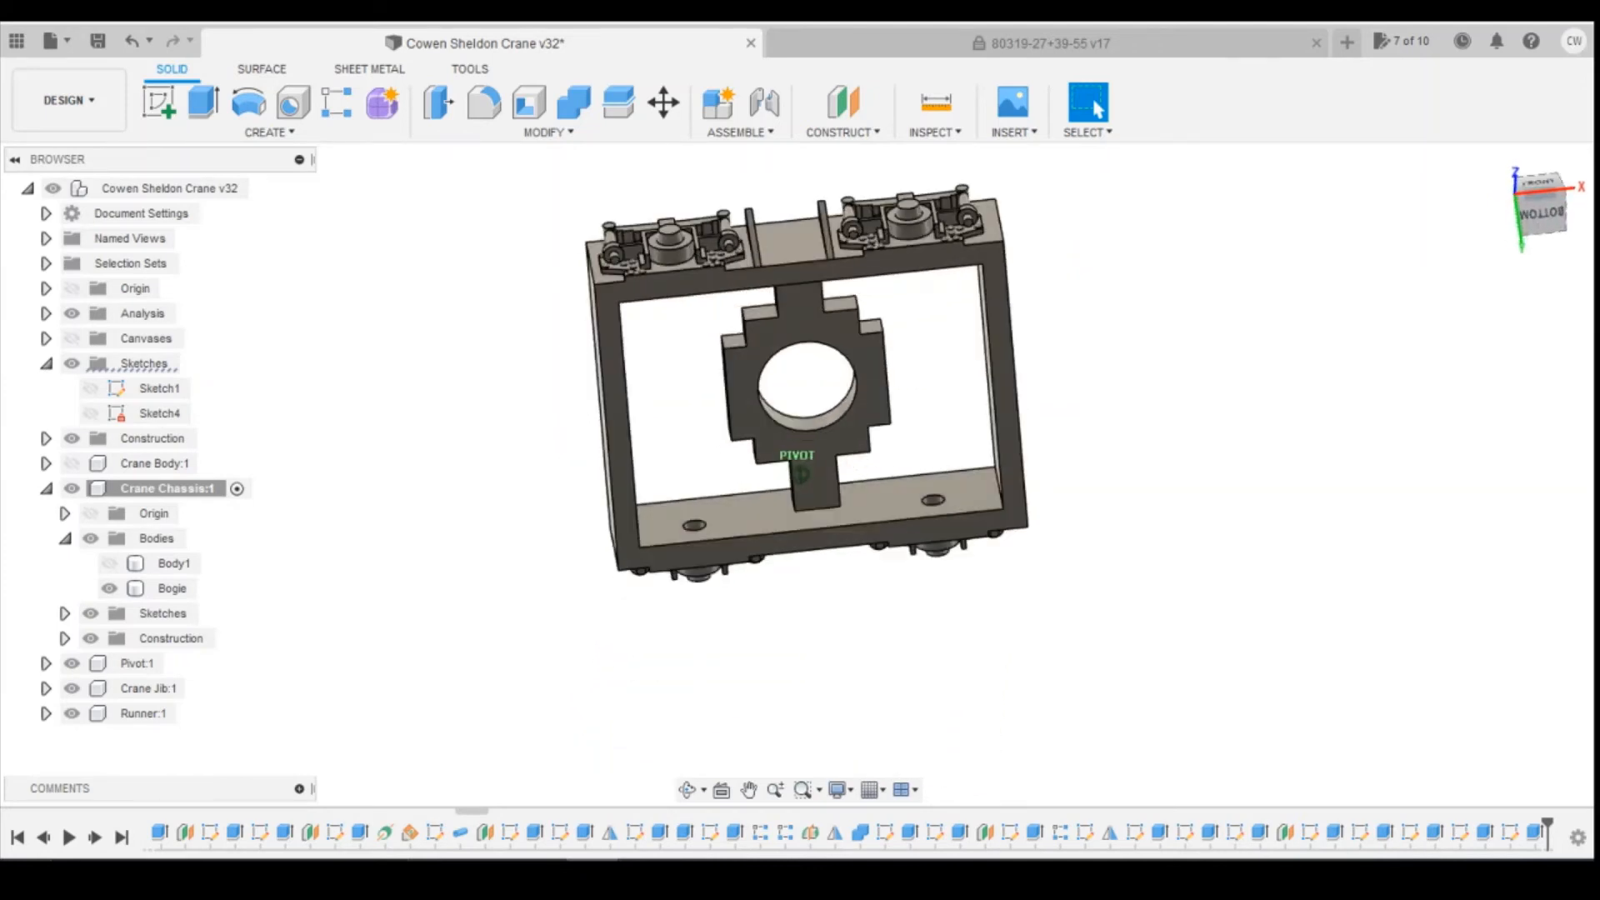
click(817, 475)
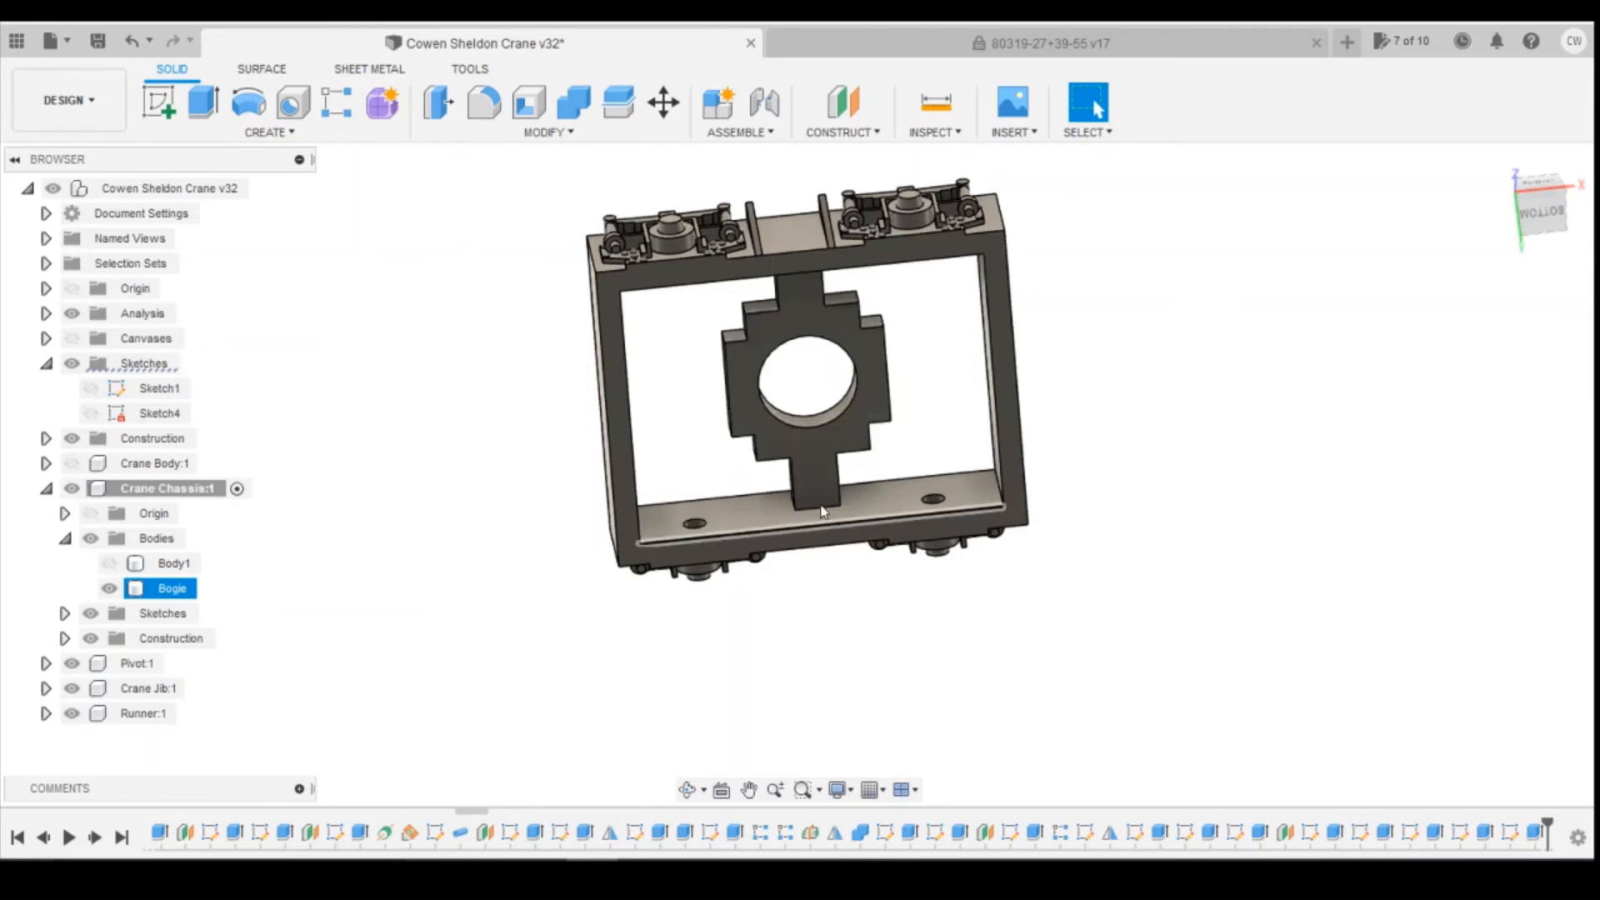
click(986, 423)
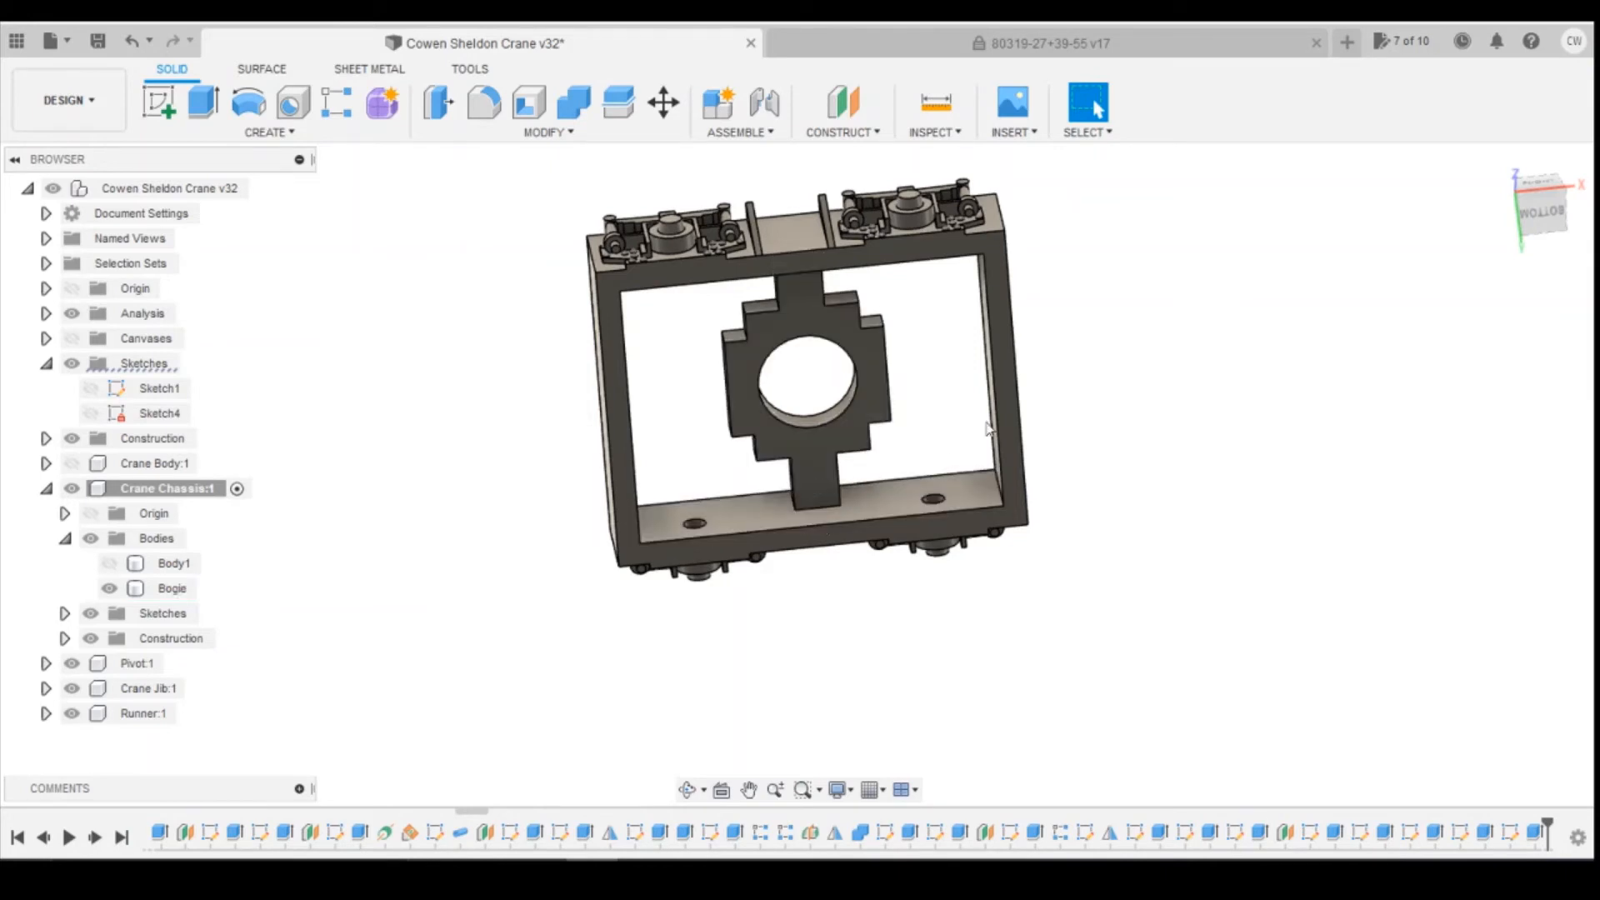
drag(1529, 225, 1492, 241)
click(812, 512)
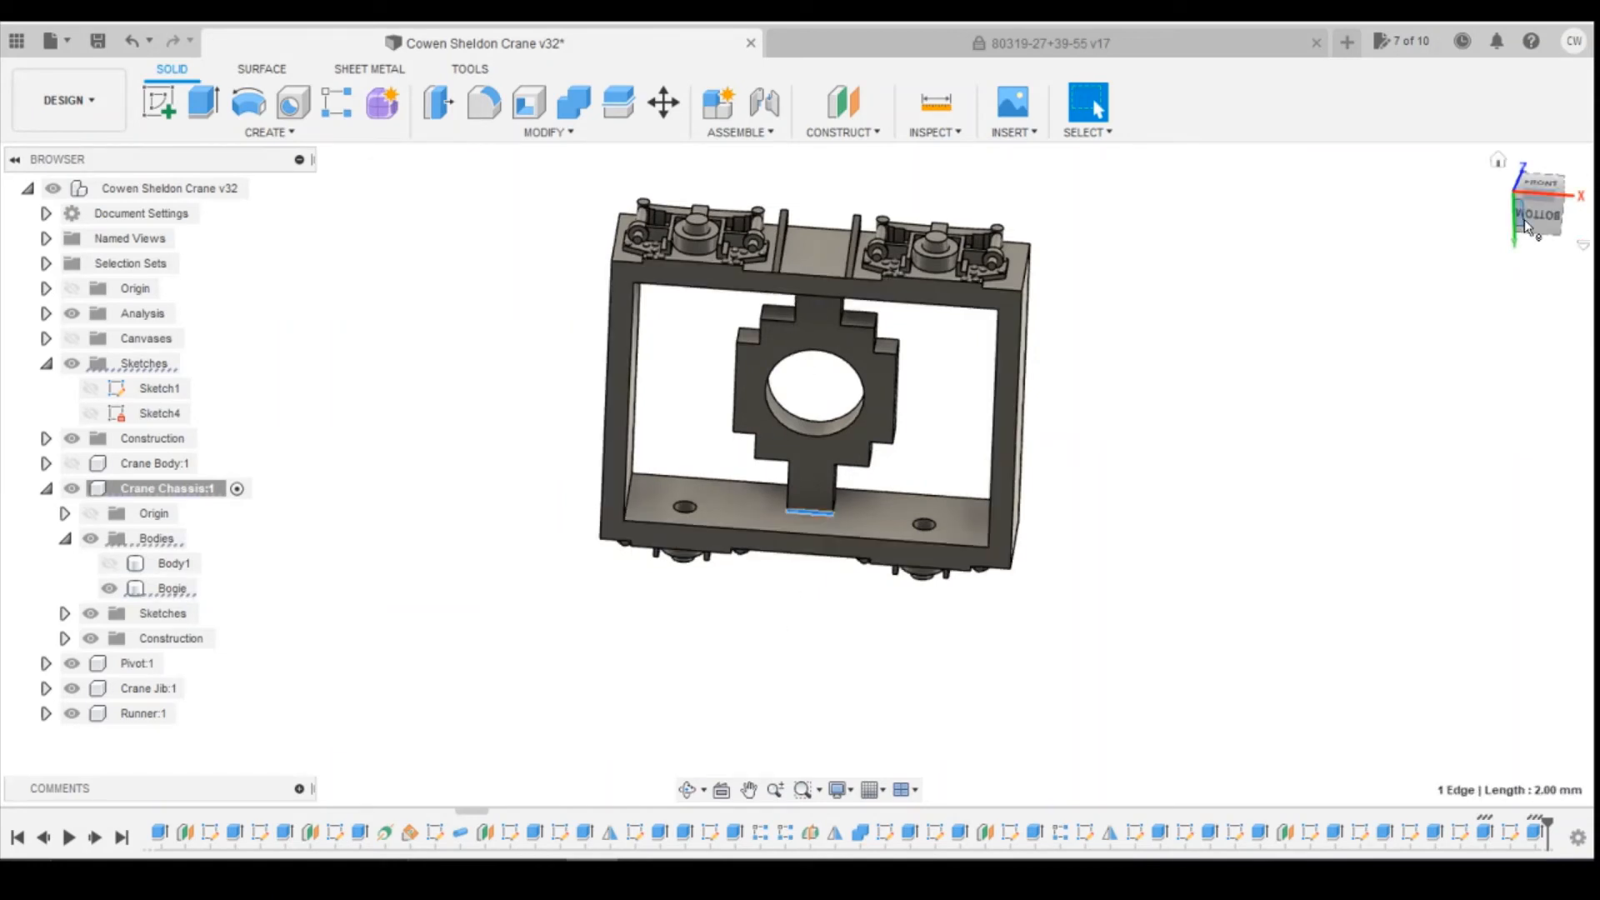
mouse_move(1524, 223)
mouse_down()
mouse_move(1479, 351)
mouse_move(1443, 318)
mouse_move(1440, 219)
mouse_move(1510, 200)
mouse_up()
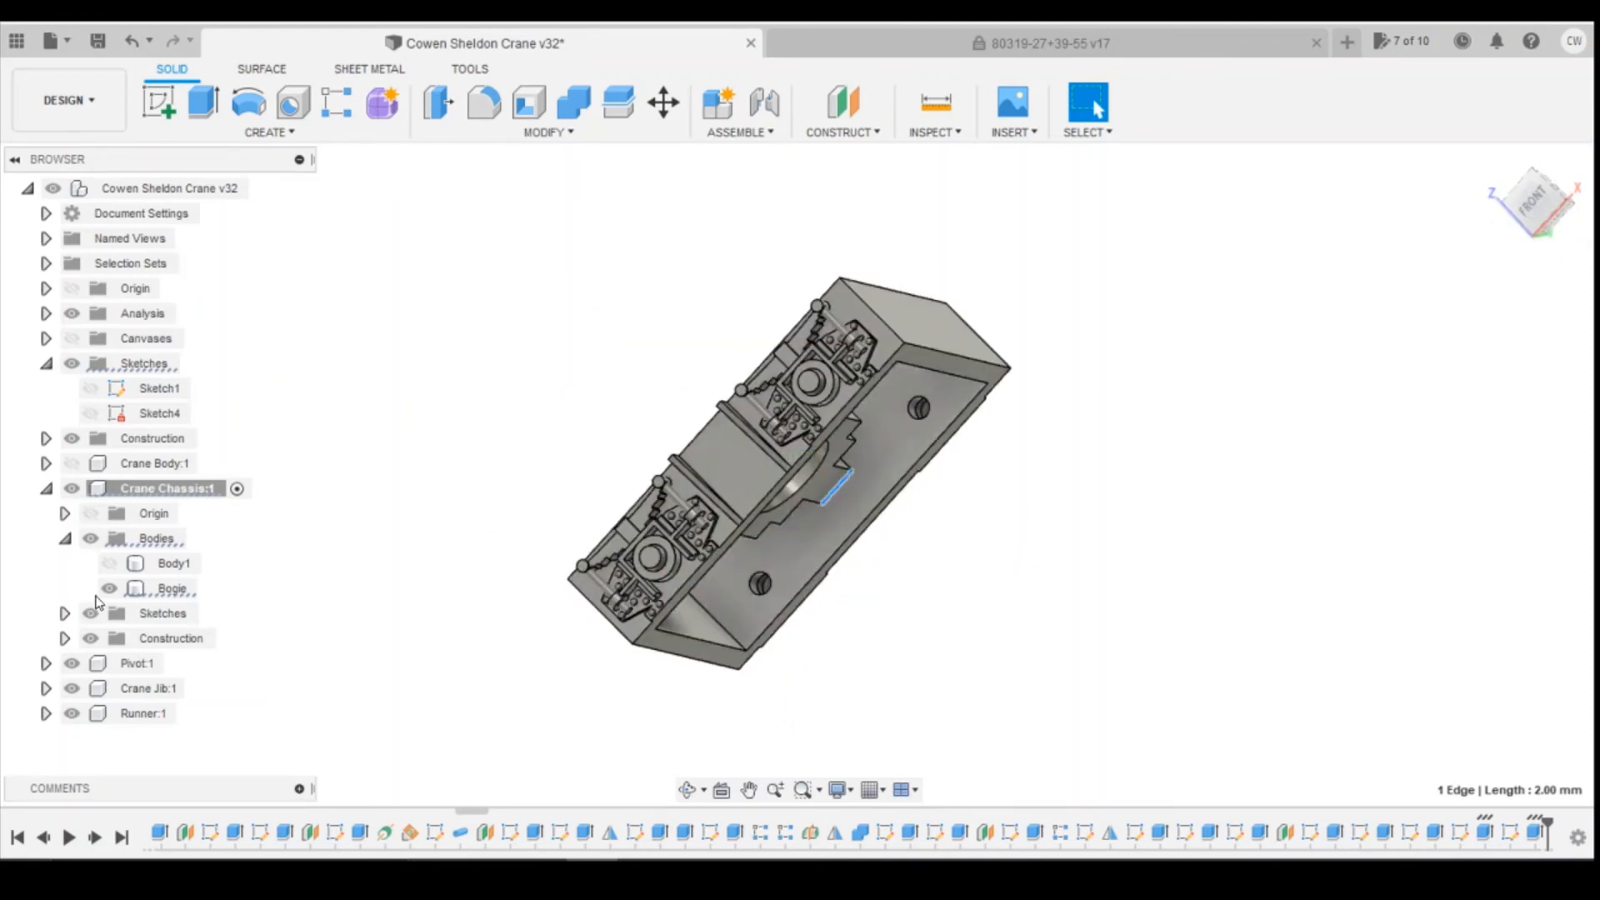
click(1532, 218)
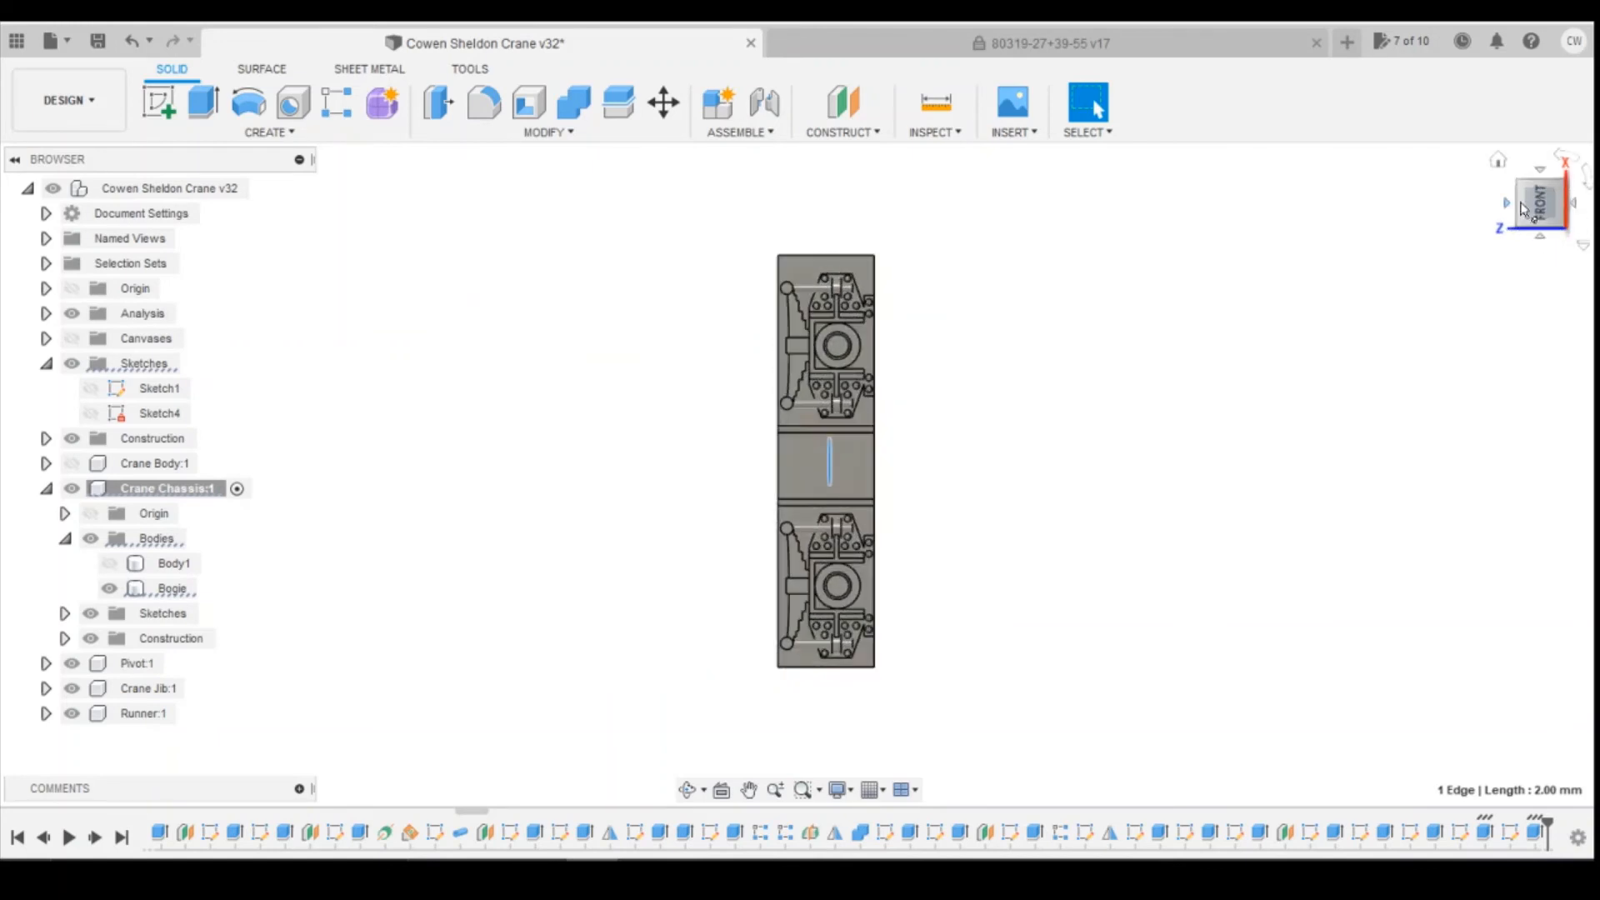
click(1498, 159)
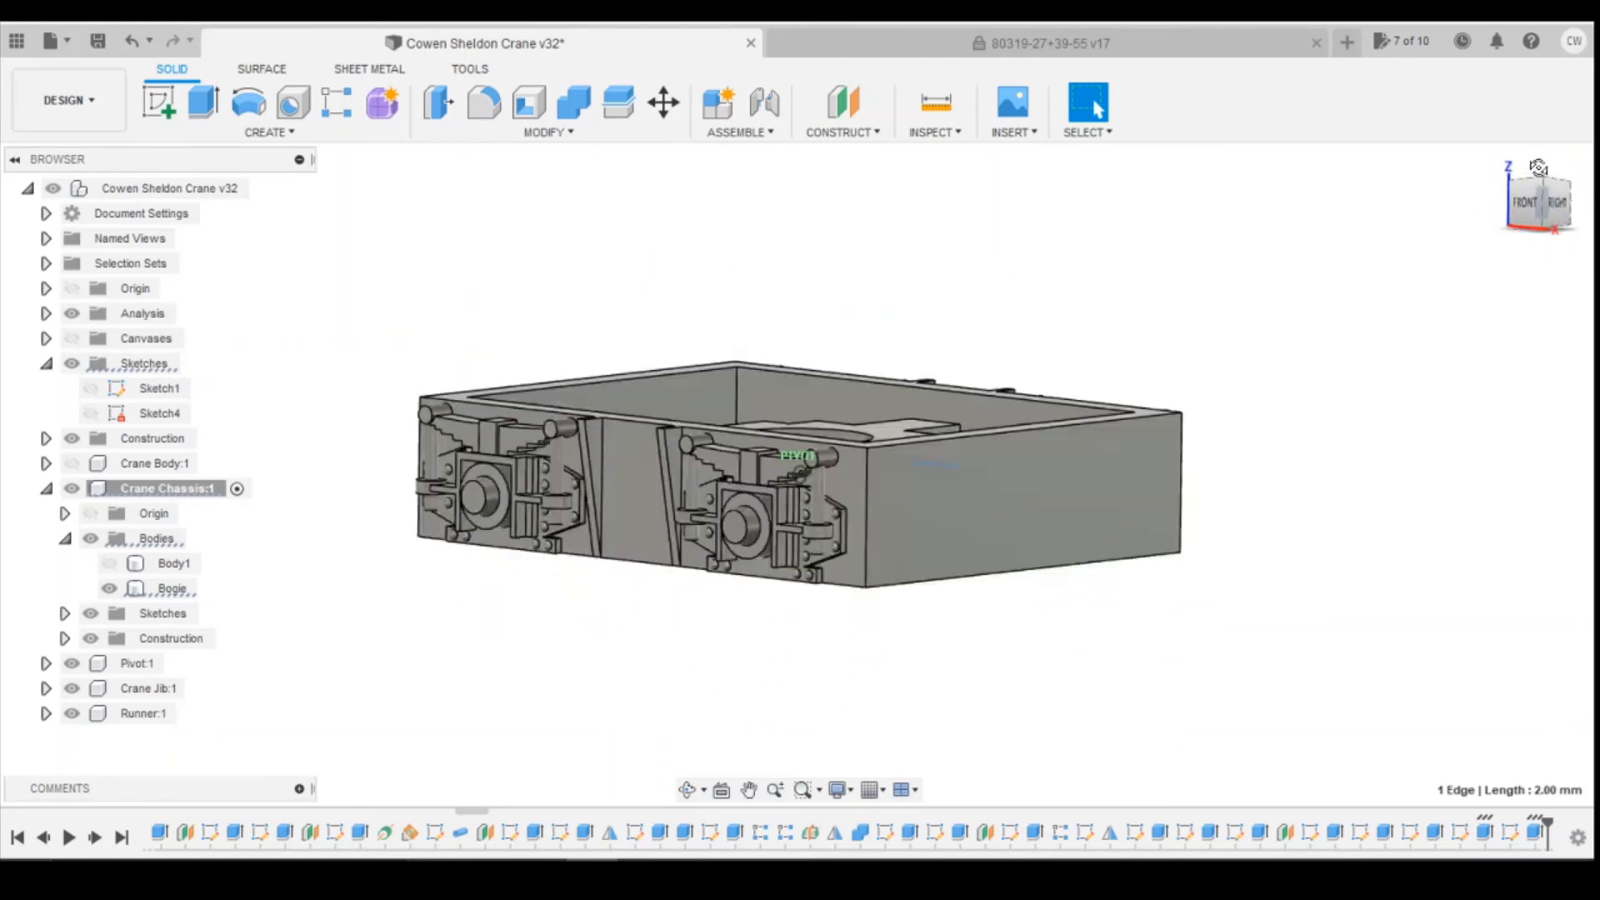
shift+middle_drag(1005, 484, 1003, 437)
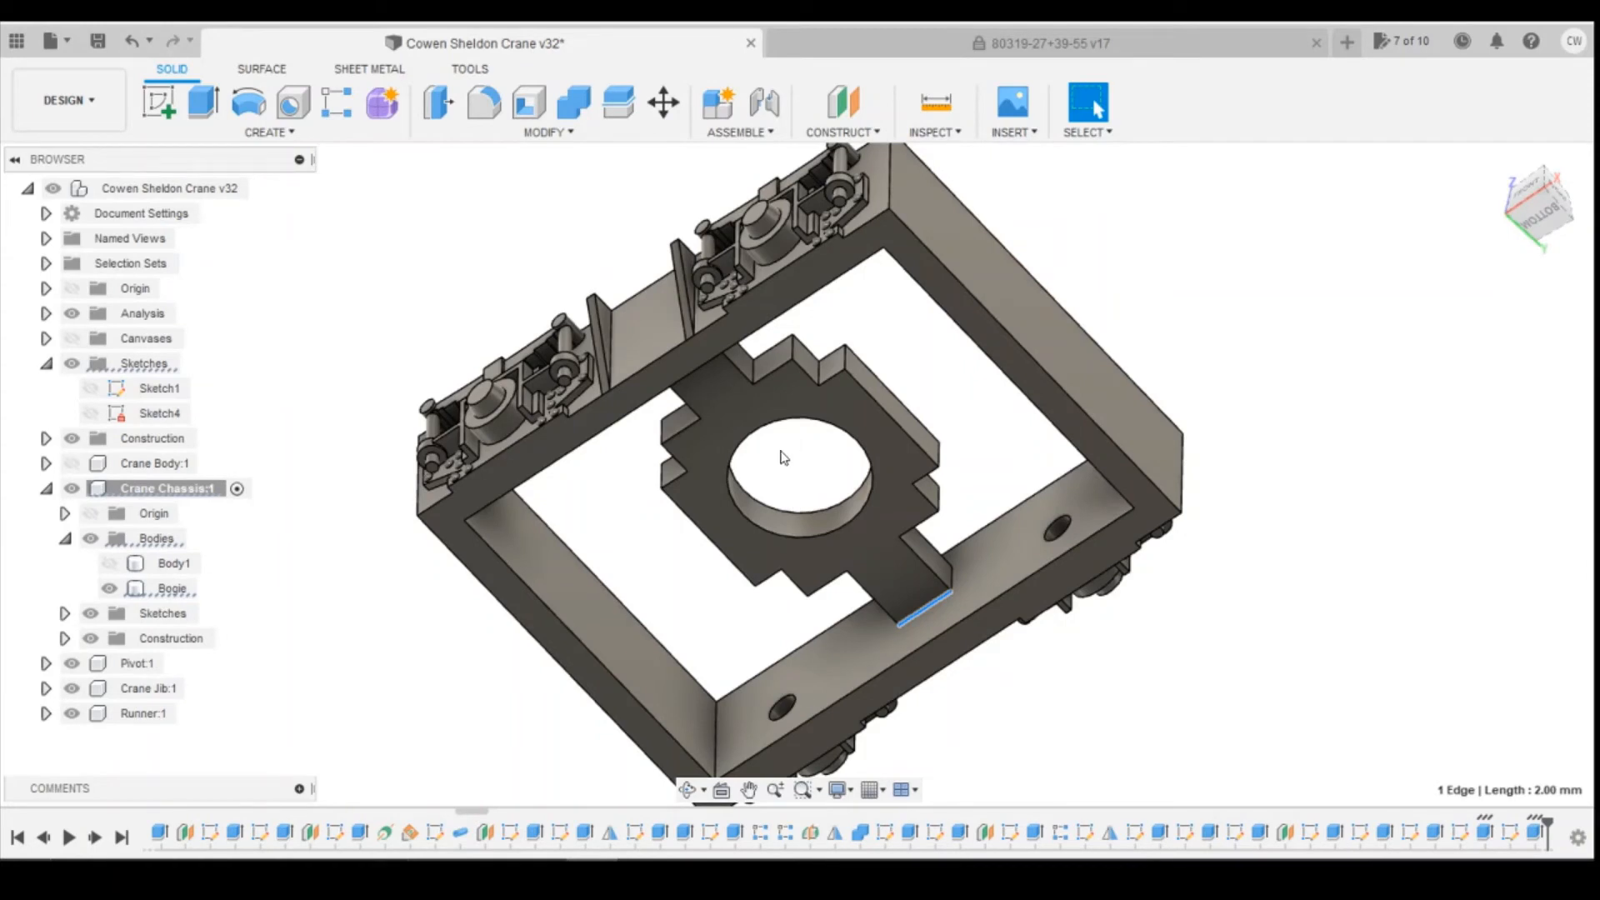
Step: Show the main chassis body and check how its pivot mount sits inside the cross-member's clearance hole
click(117, 564)
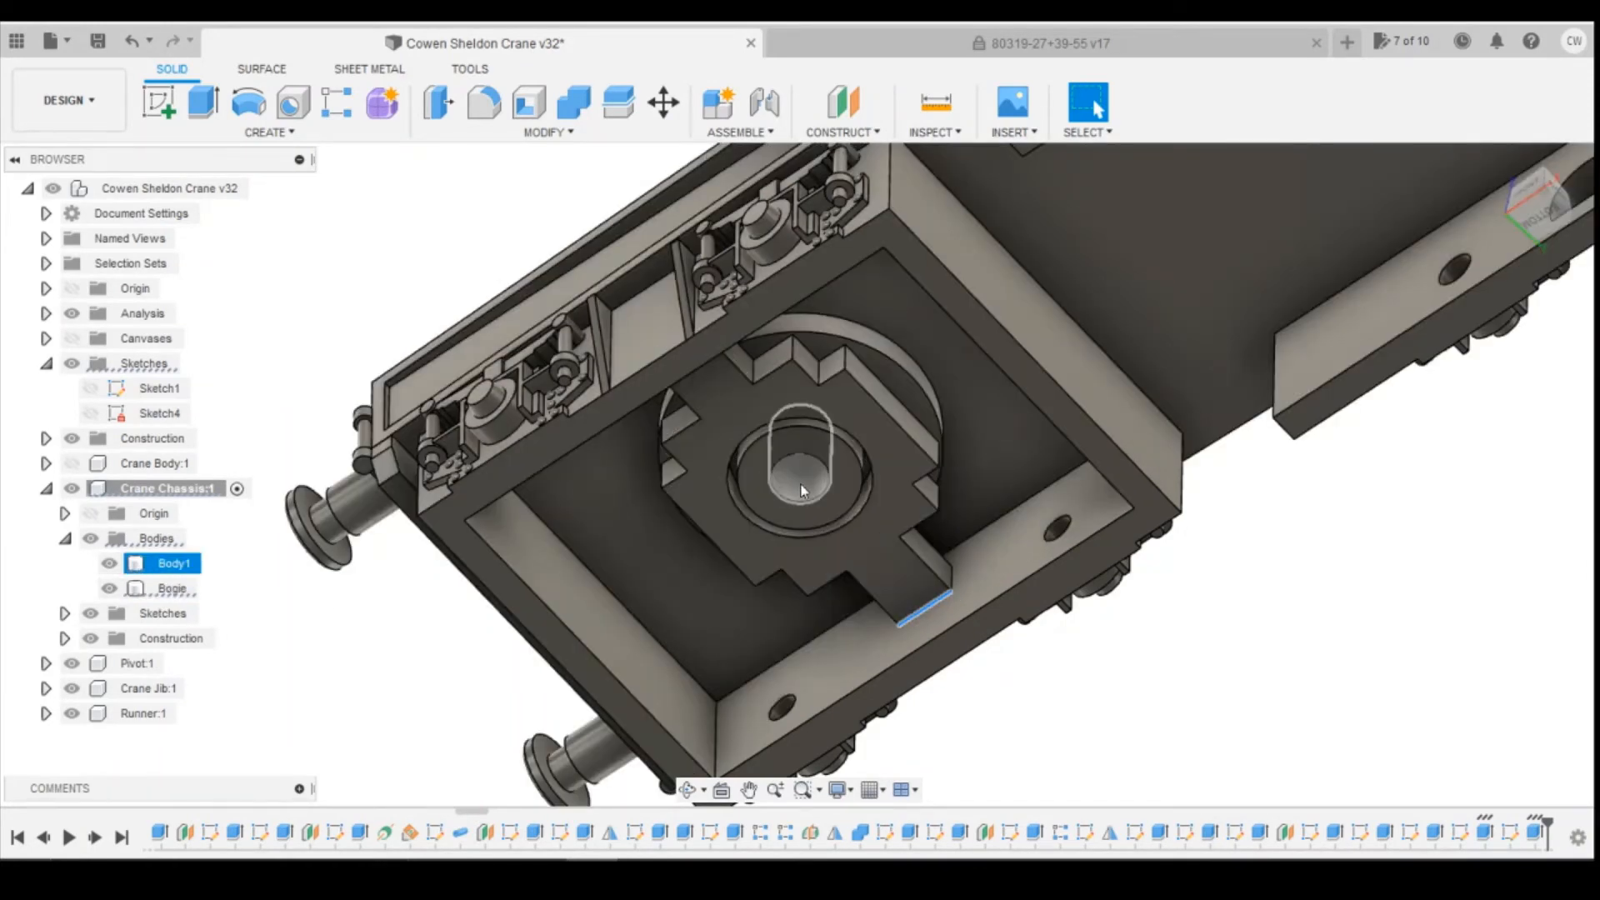
click(803, 490)
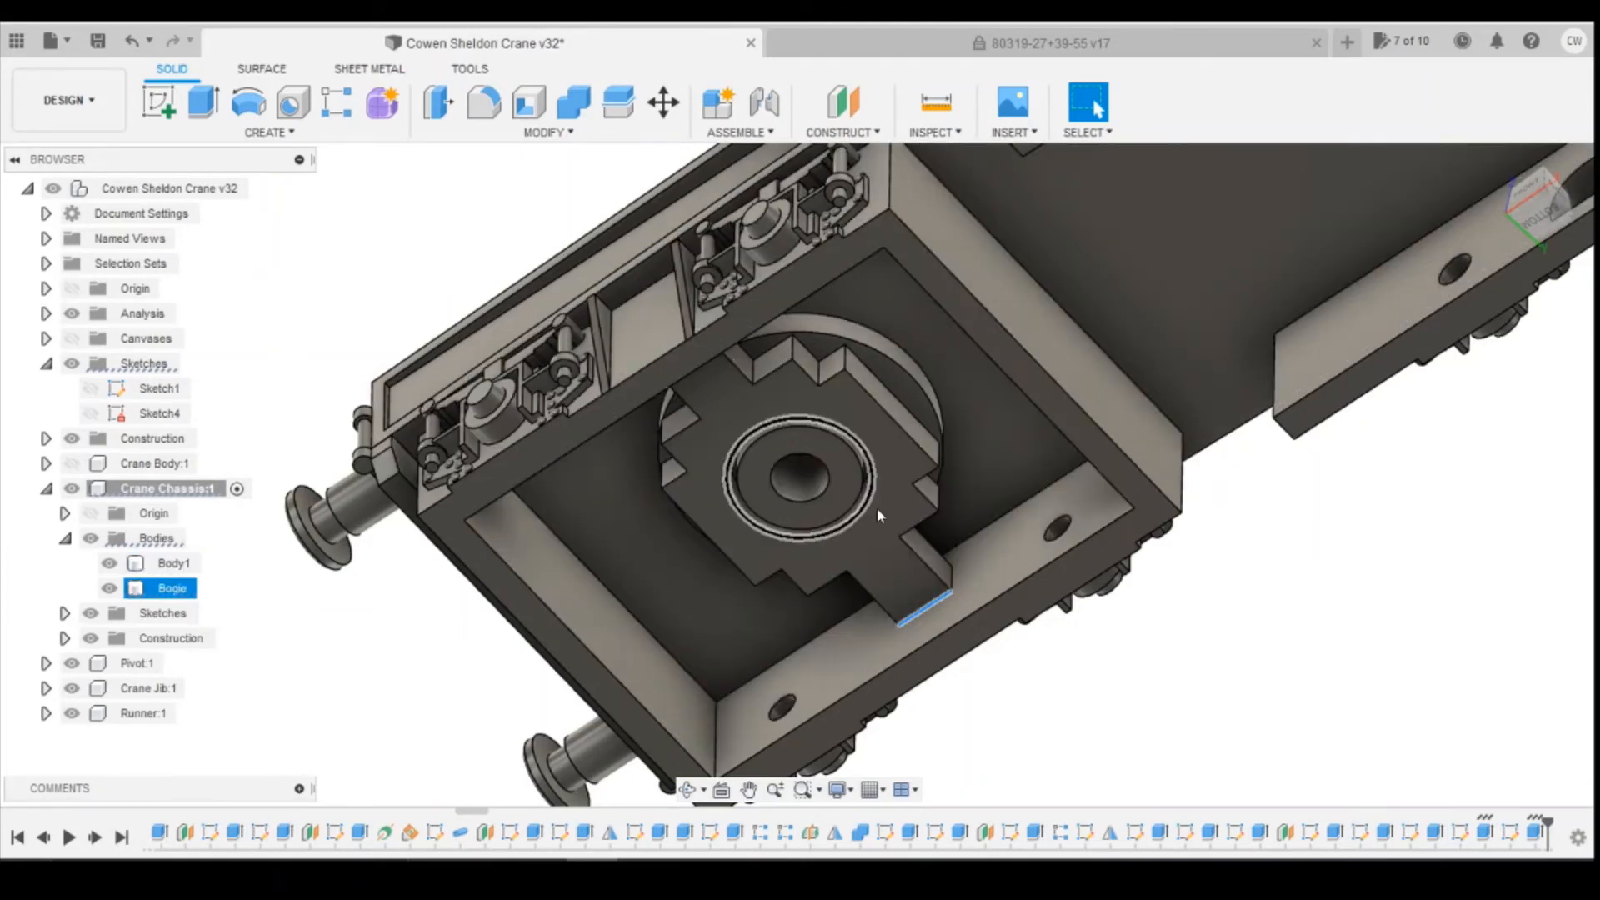
click(997, 447)
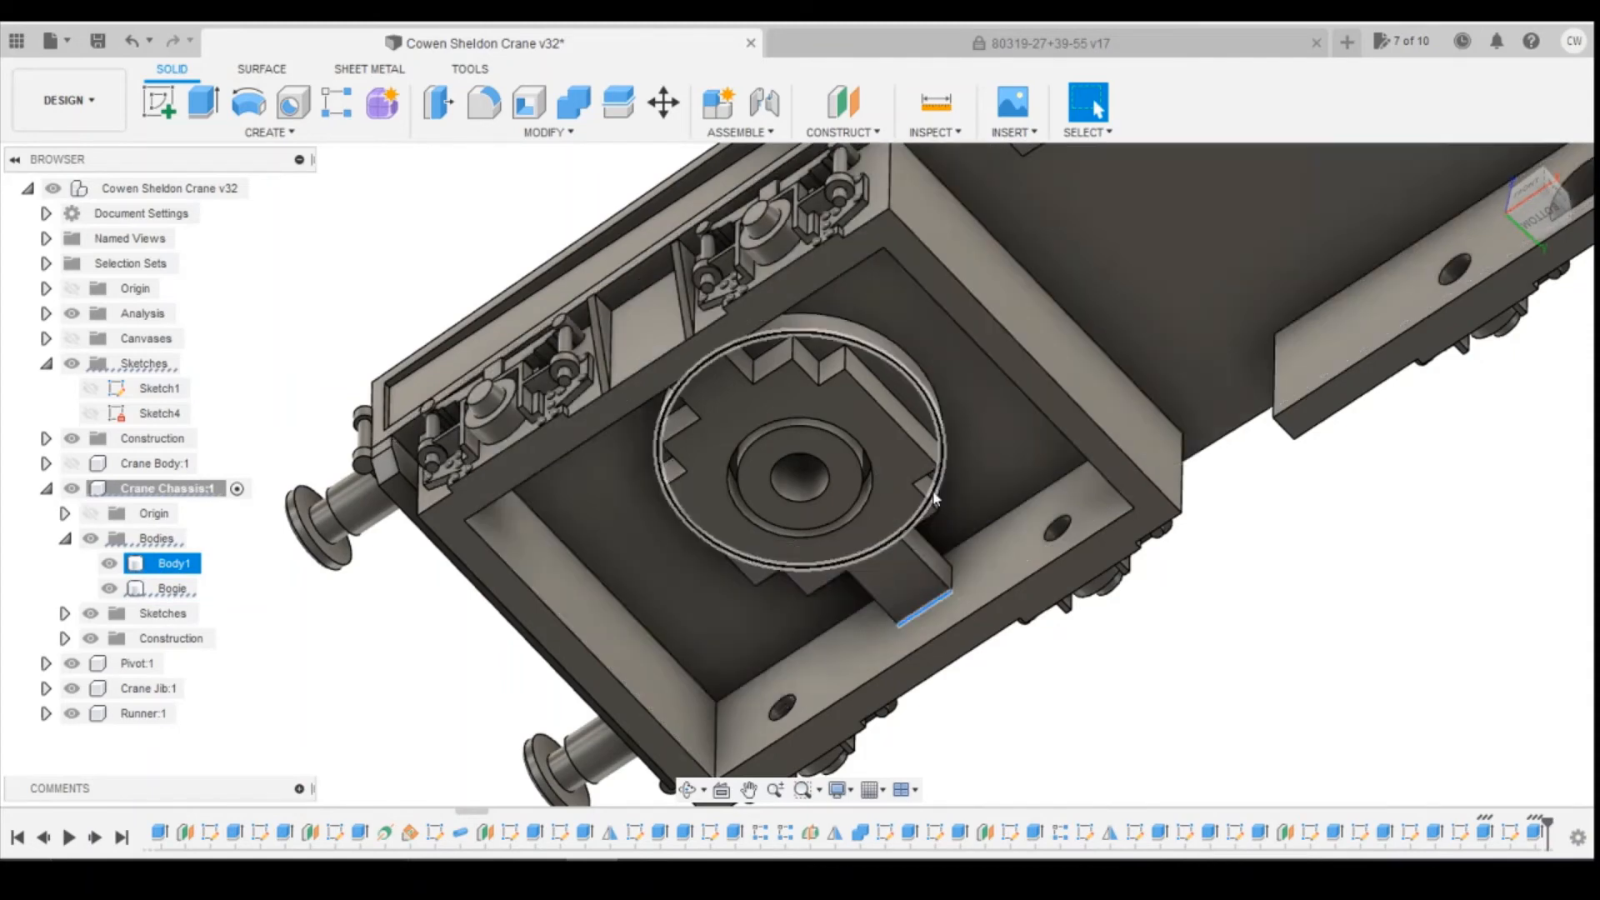
click(850, 523)
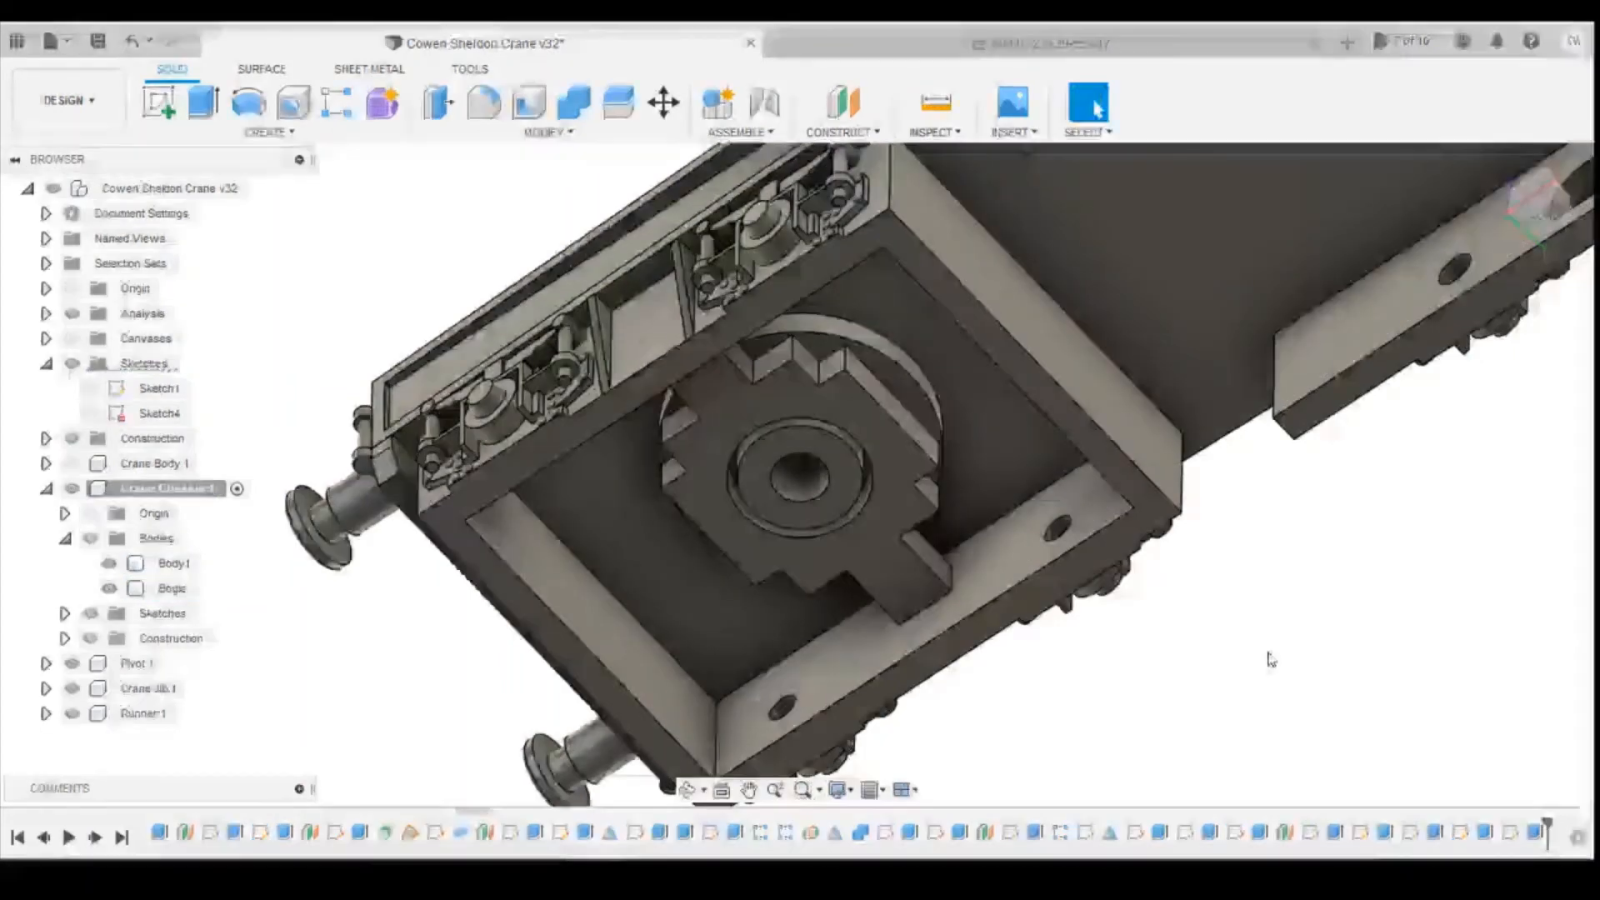
Step: Create a construction plane offset 0.1 mm from the cross-member's underside face
click(843, 102)
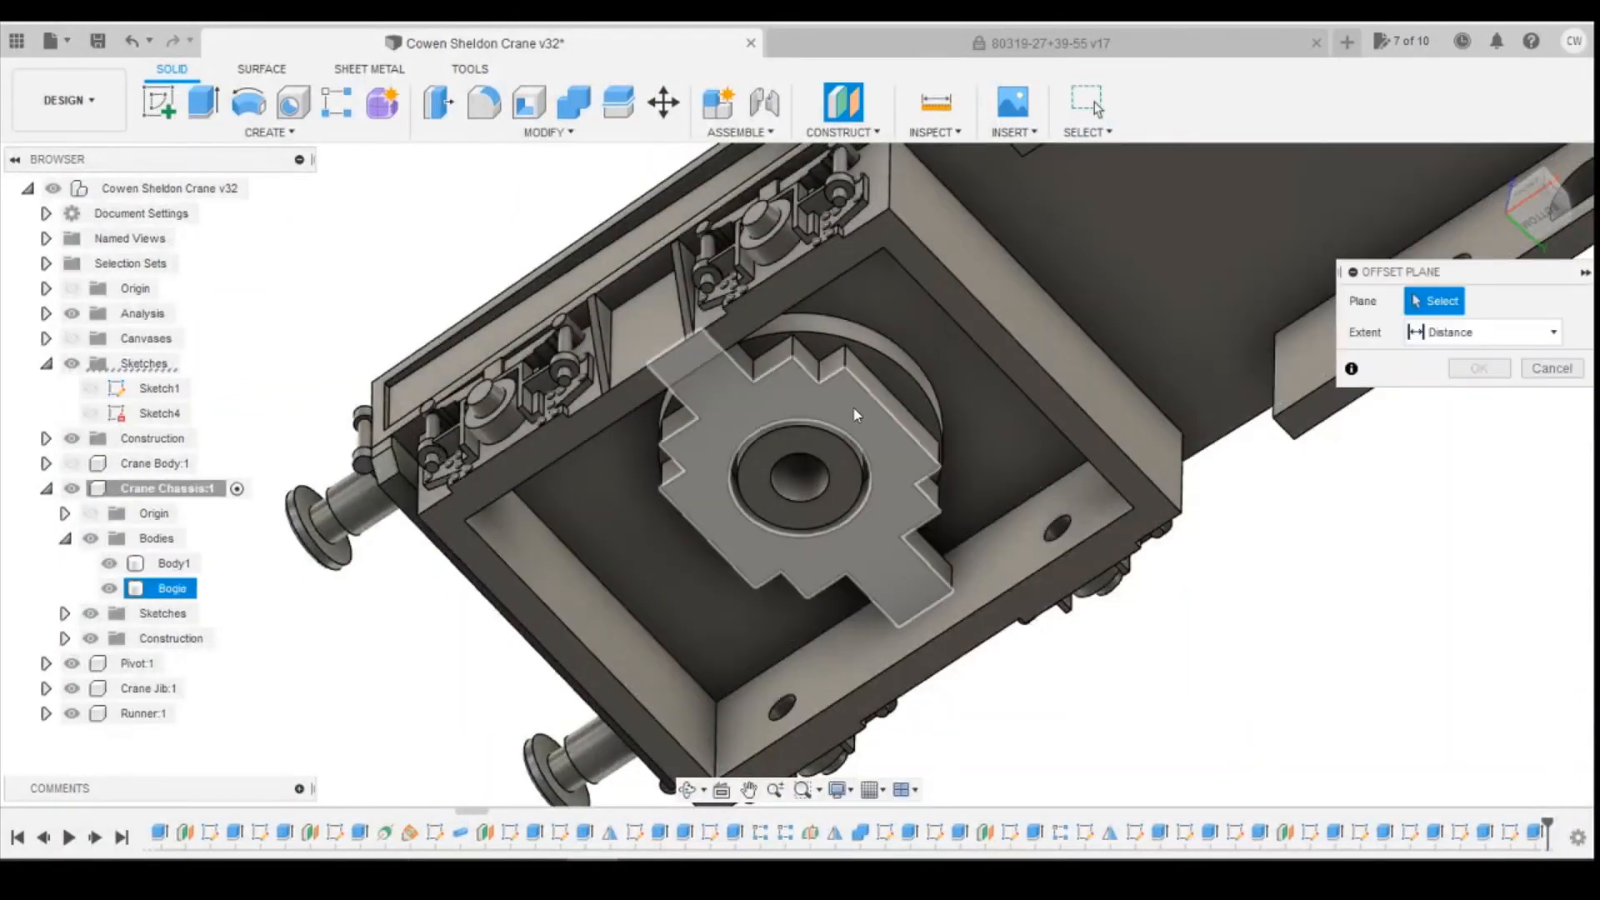
click(853, 409)
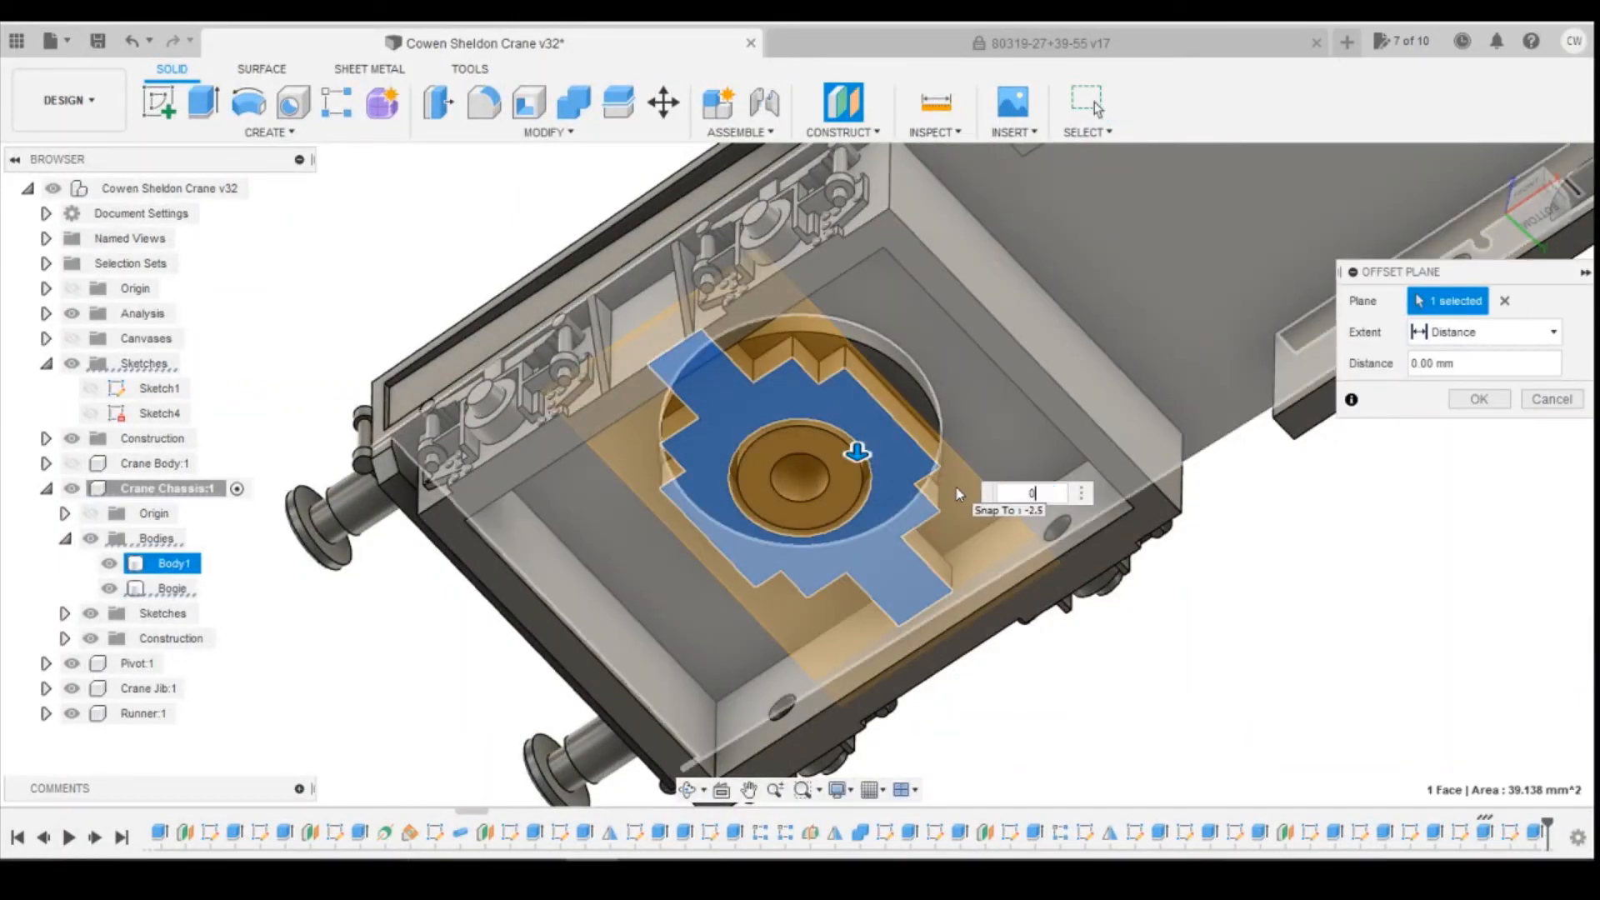
text(0.1)
key(Return)
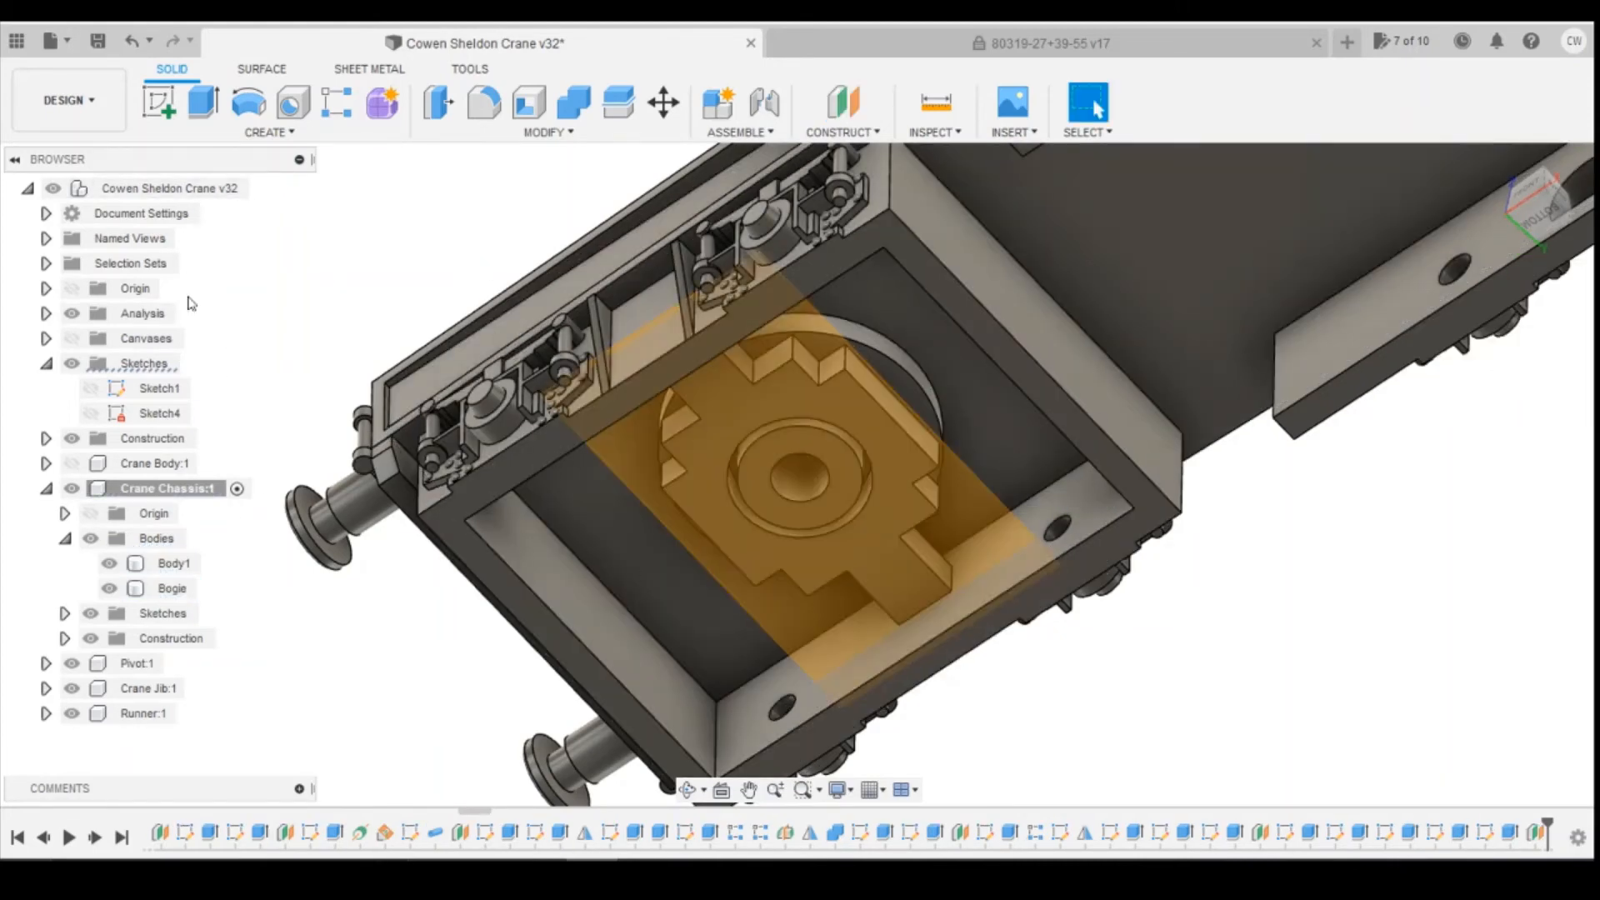
Step: Sketch a 6 mm diameter circle on the offset plane, centred on the pivot axis
click(154, 95)
click(570, 423)
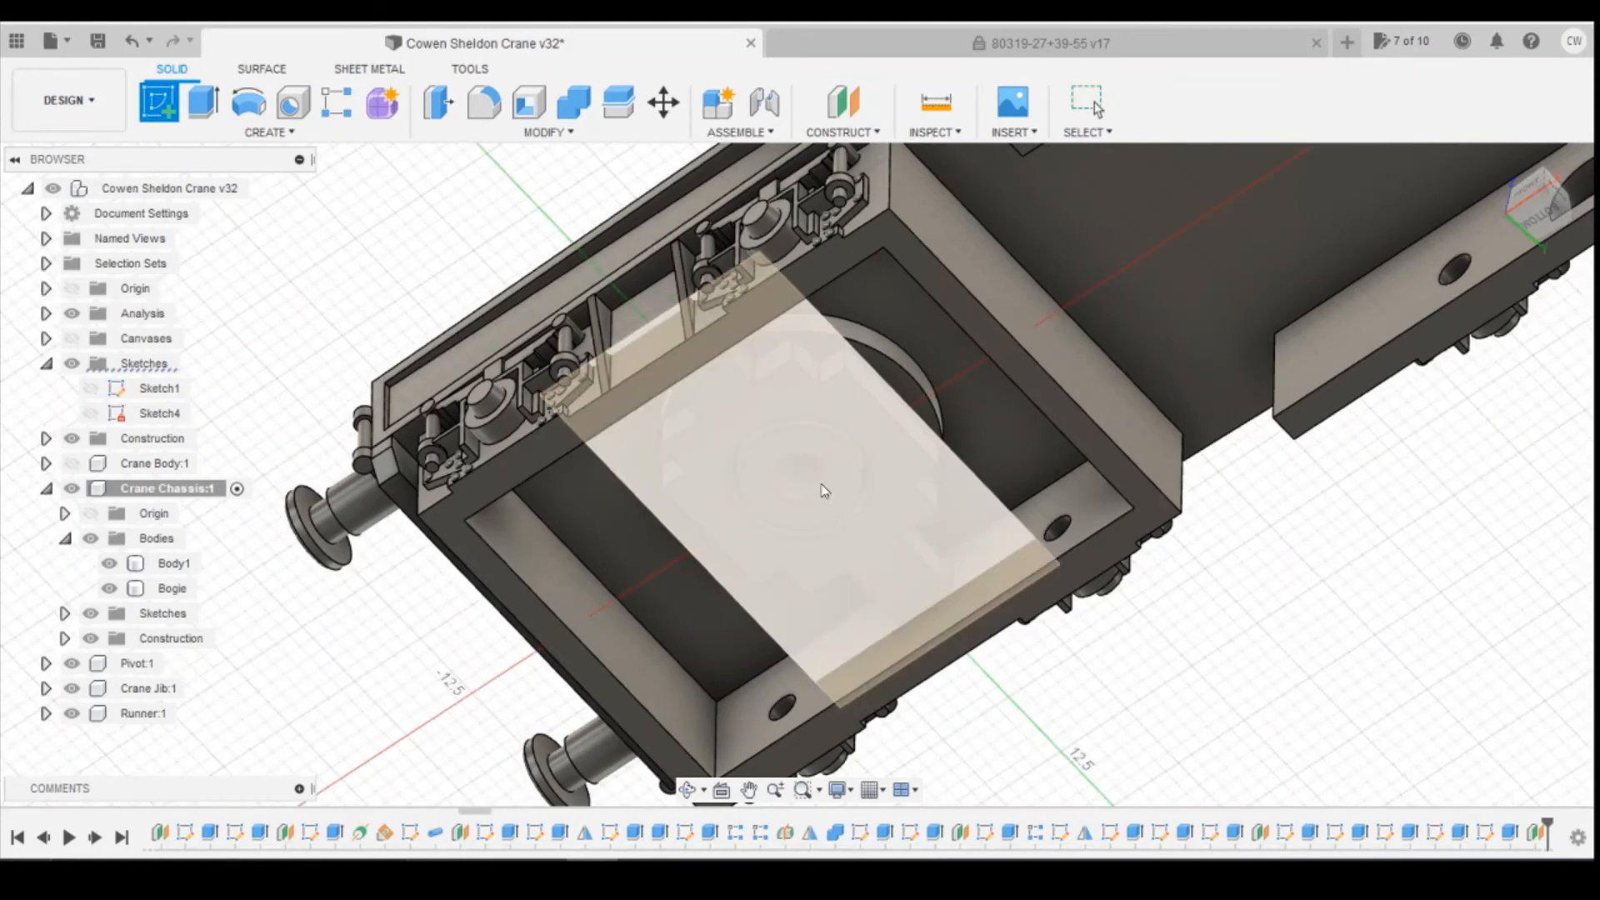
click(900, 592)
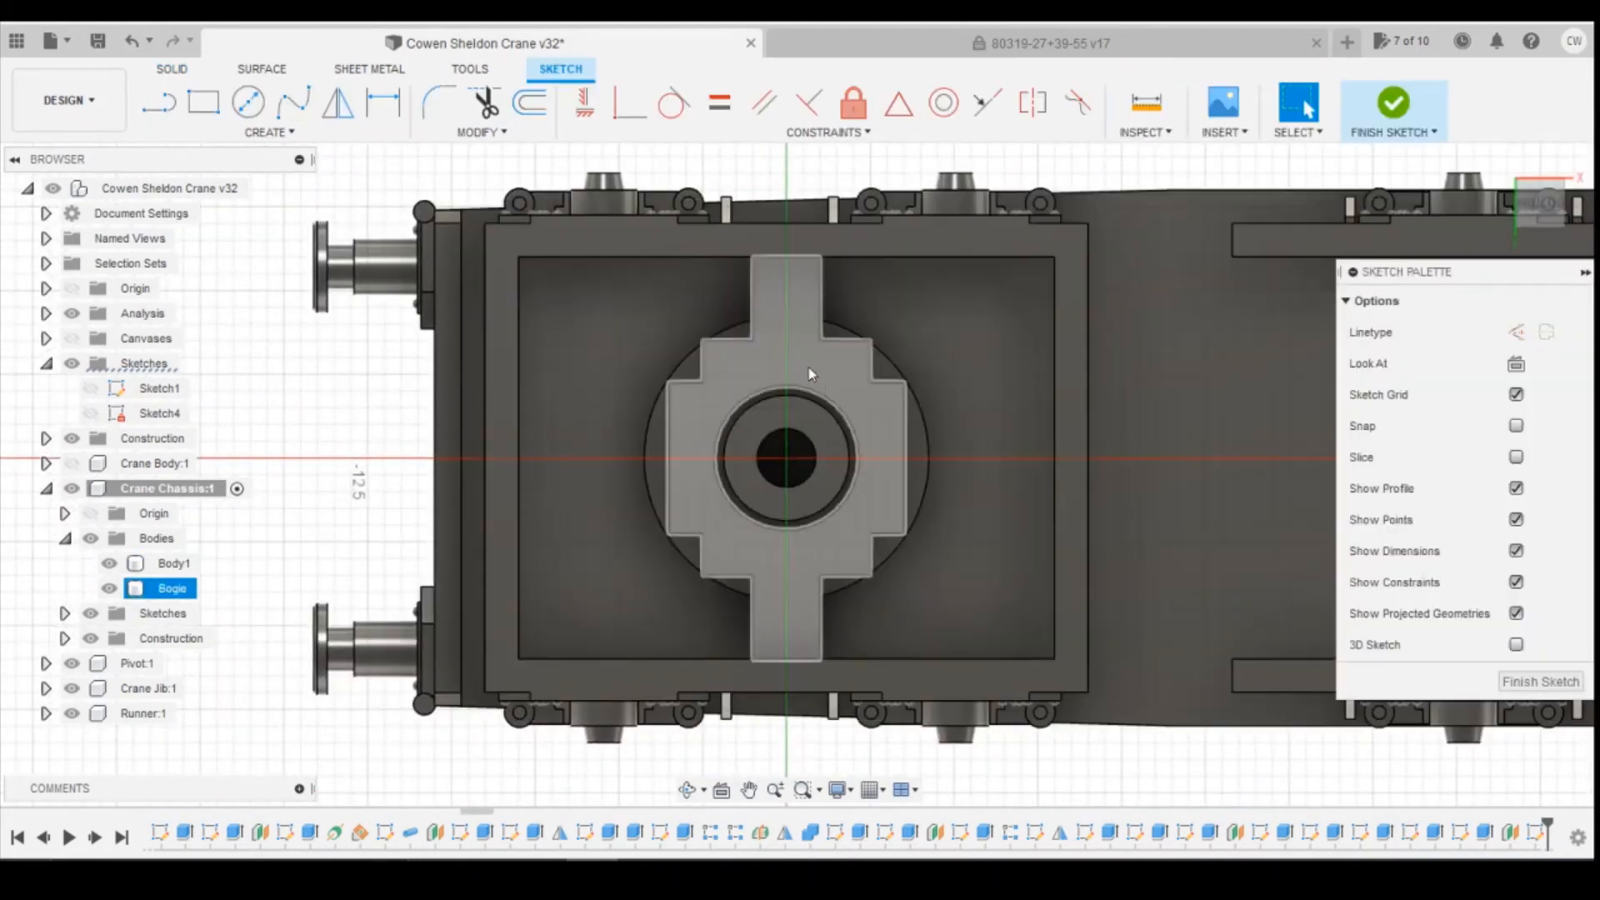
click(248, 105)
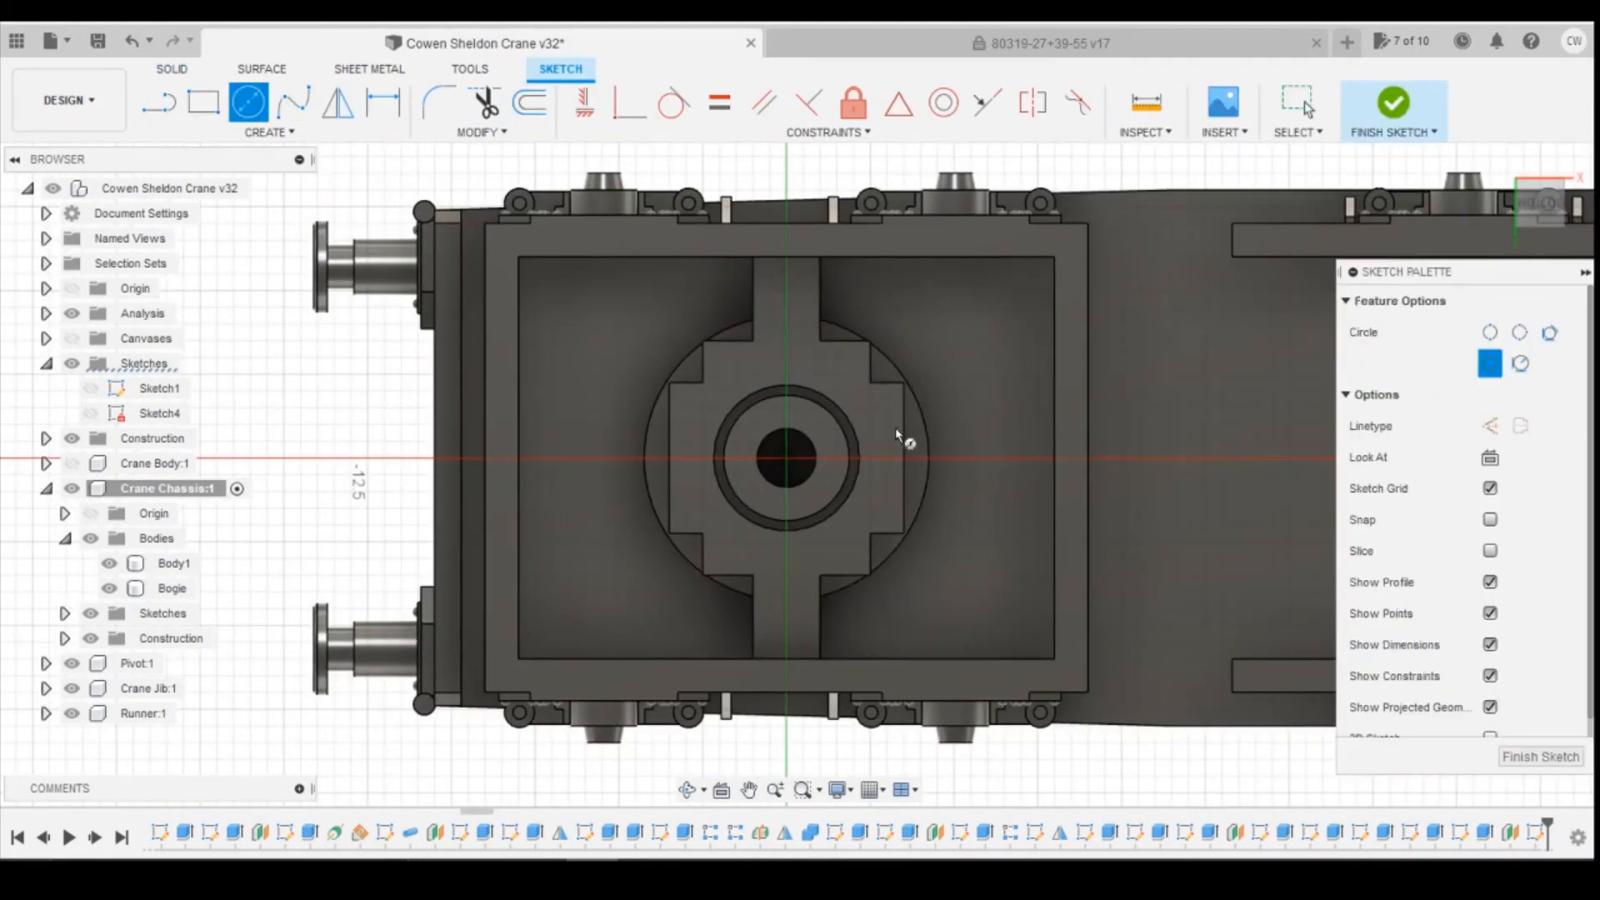
click(785, 459)
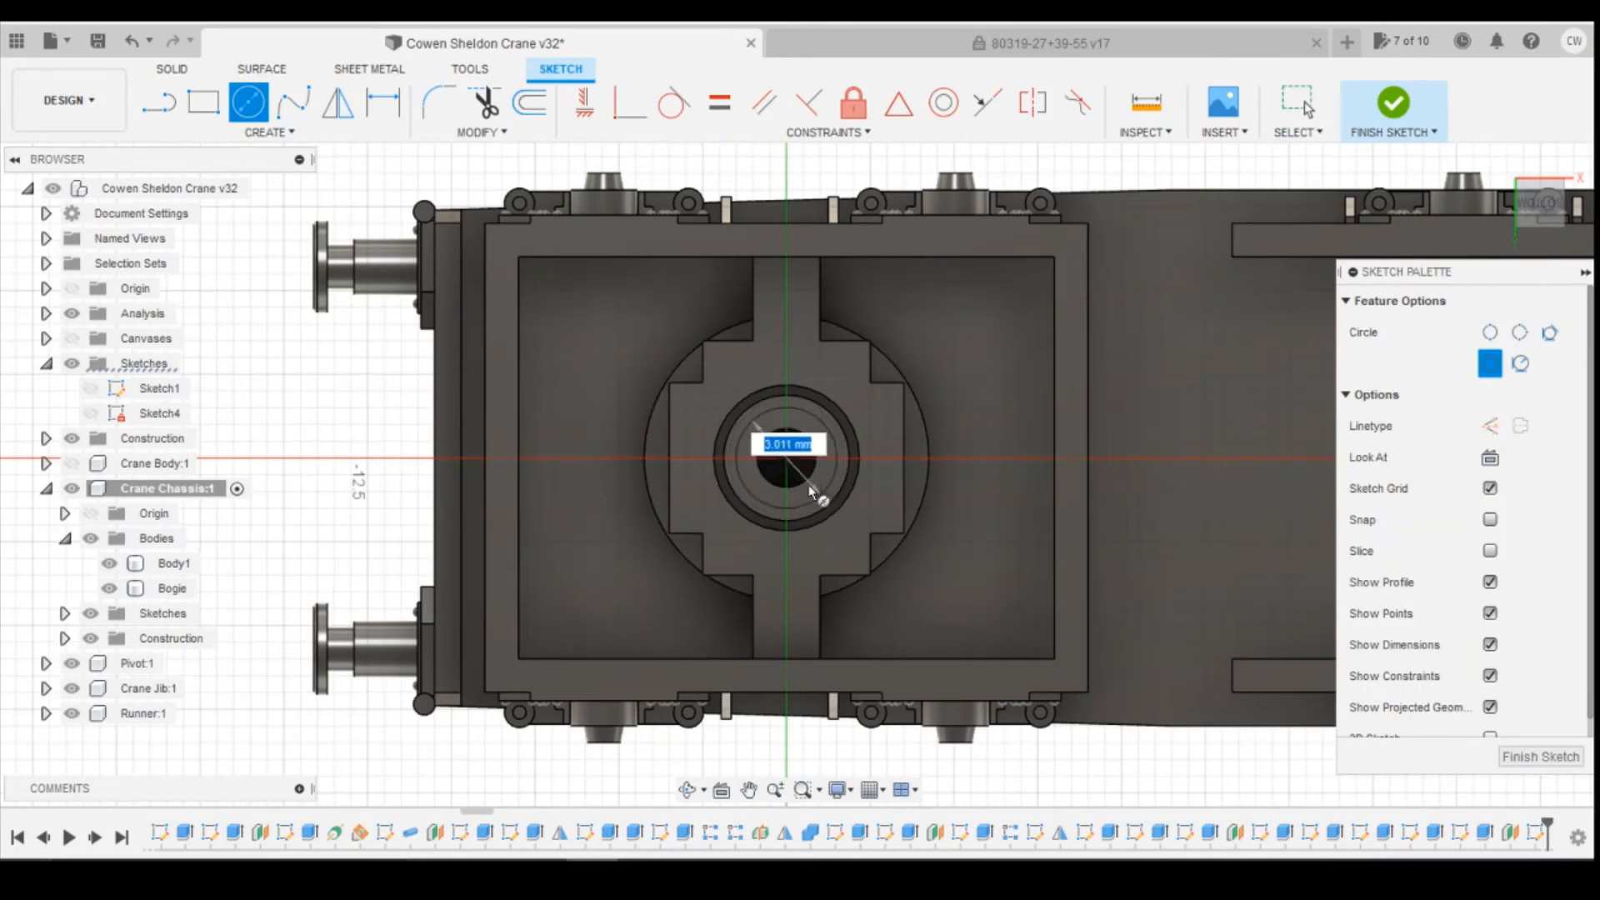
scroll(803, 481, up, 5)
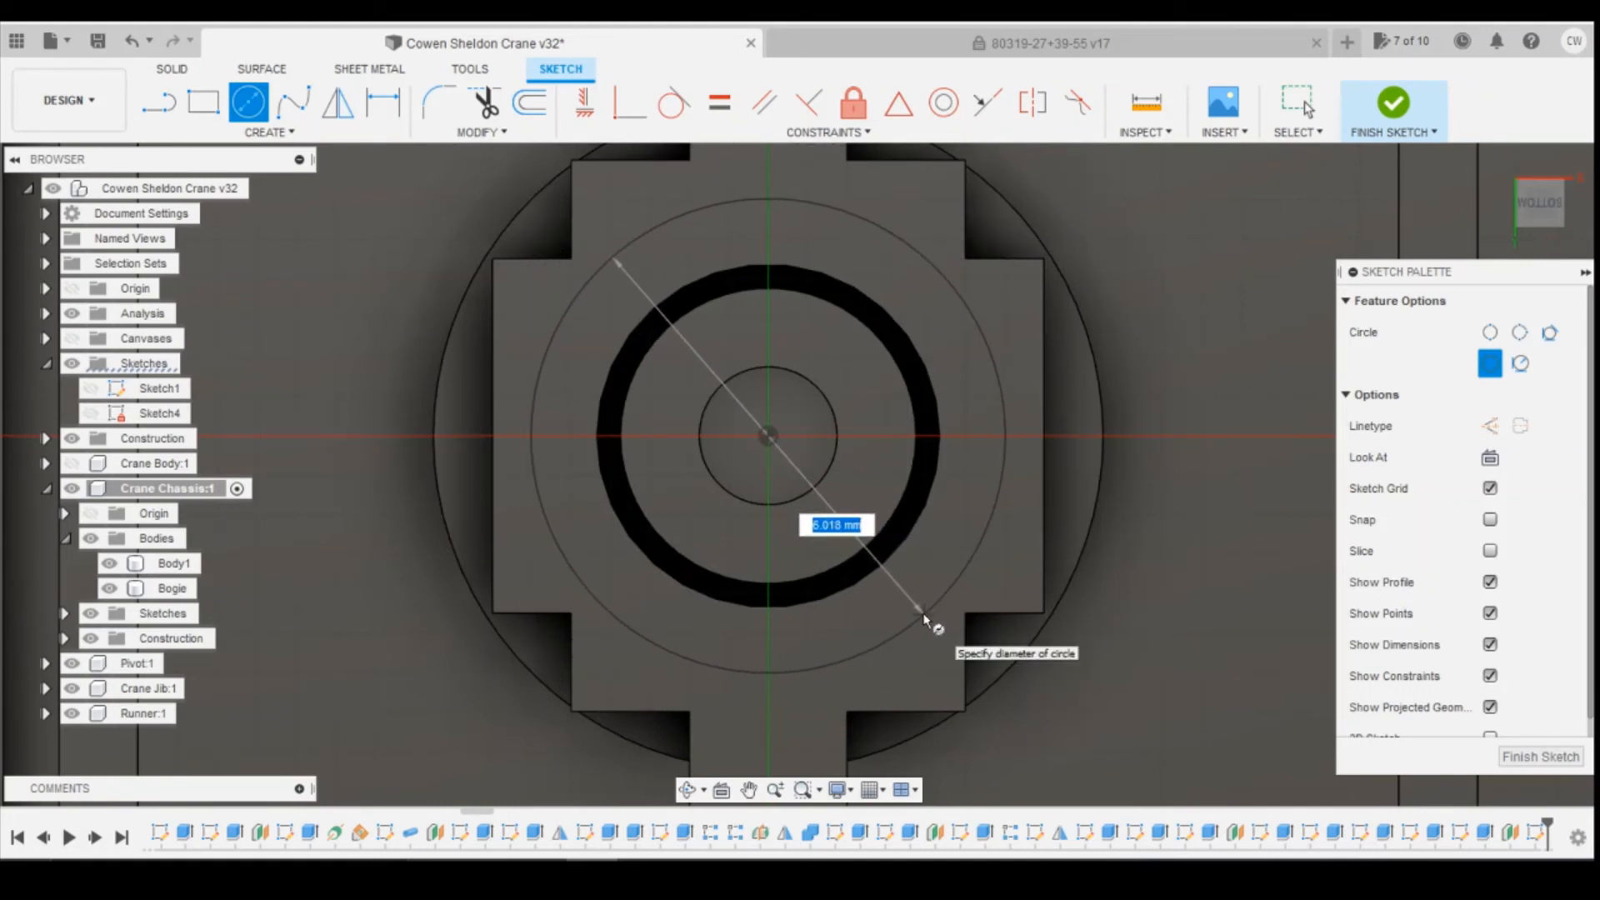
key(Return)
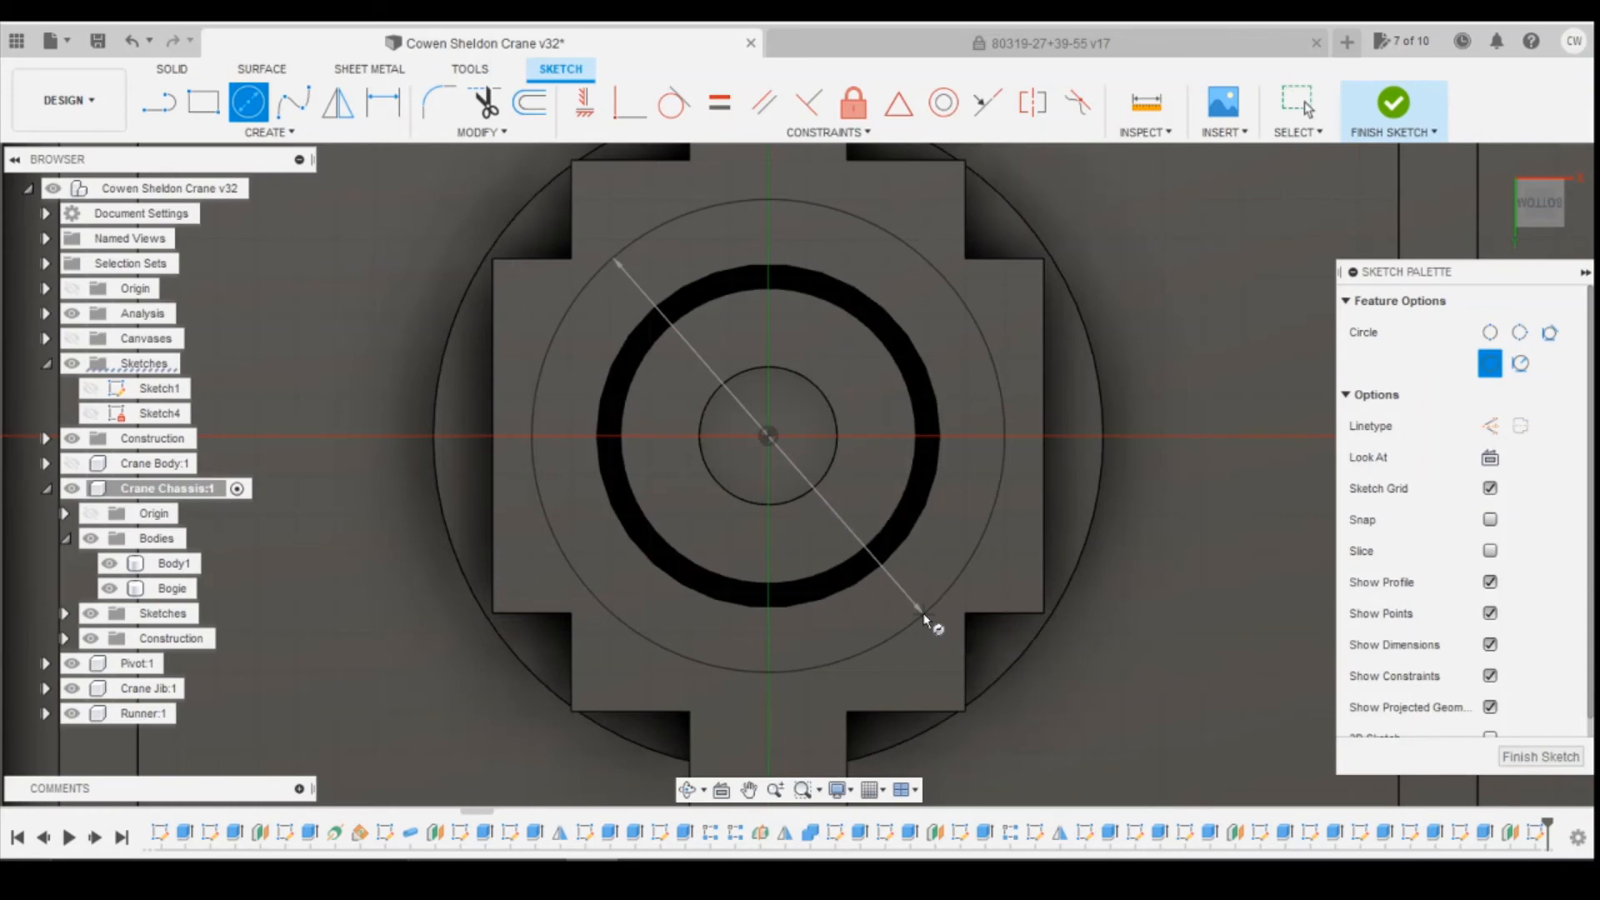
key(Escape)
click(930, 348)
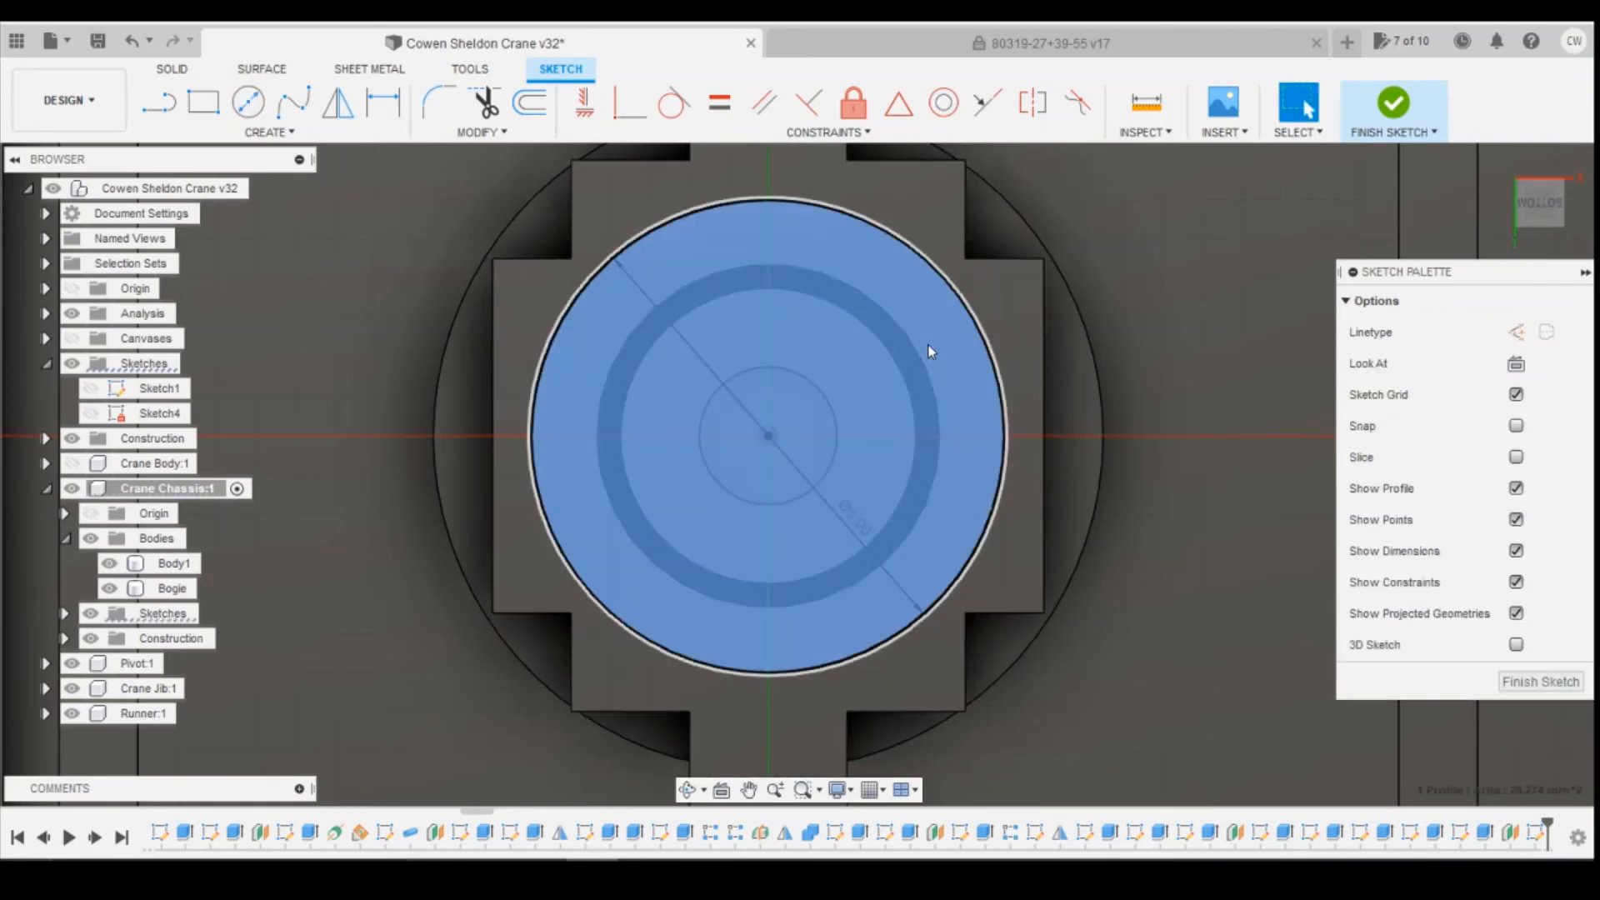
right_click(929, 347)
click(892, 436)
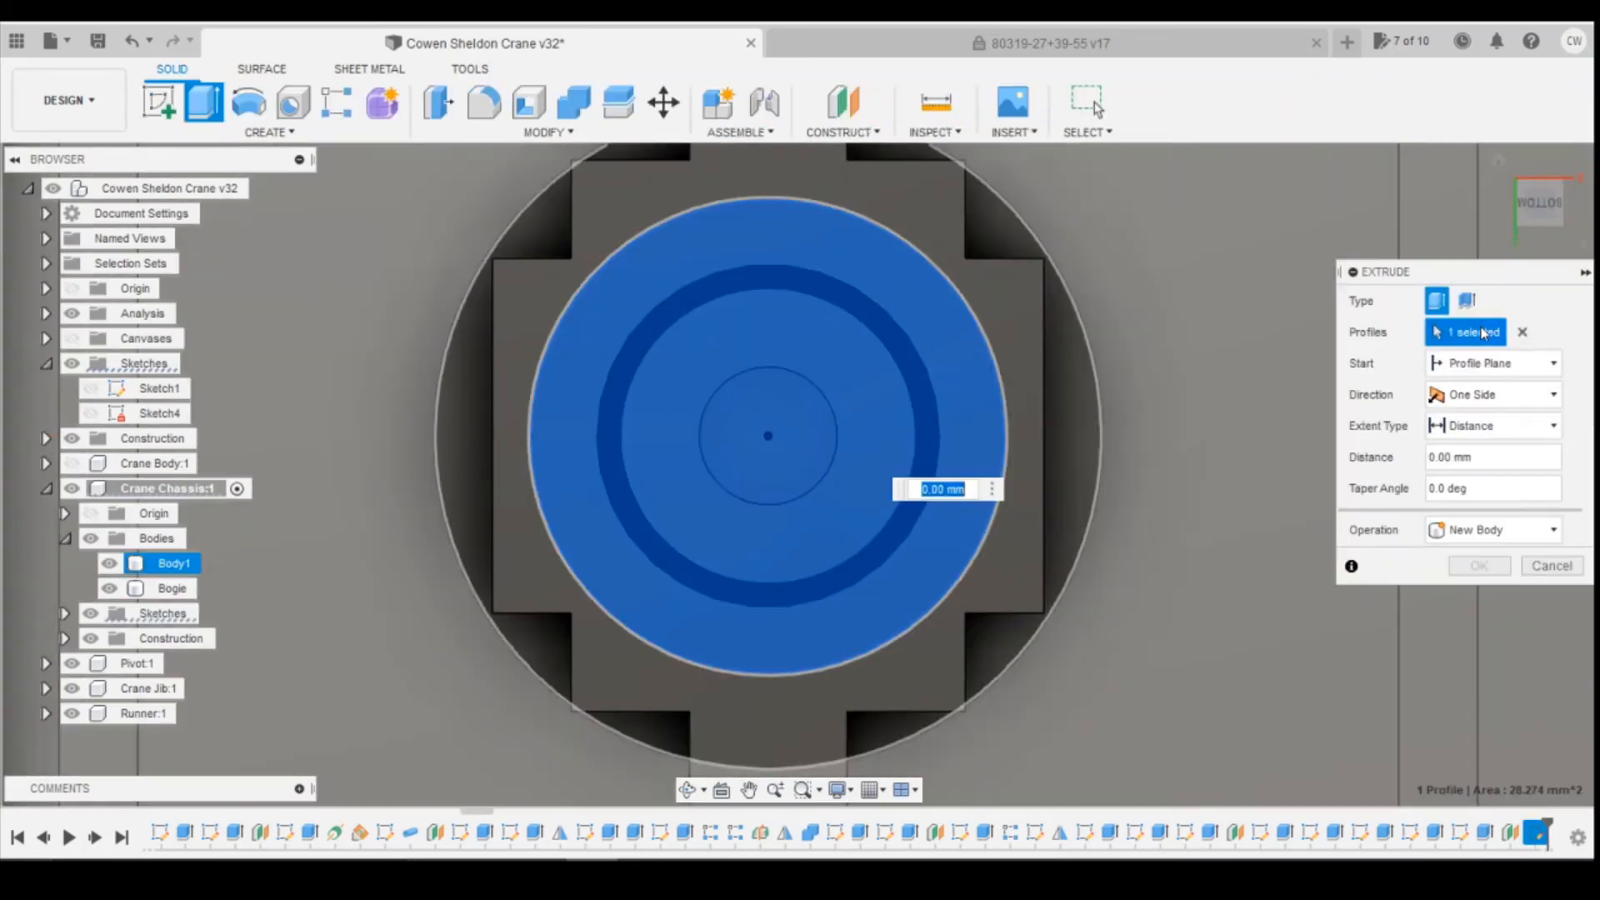
key(Escape)
Step: Add a concentric 1.5 mm diameter circle at the centre of the 6 mm circle
click(254, 112)
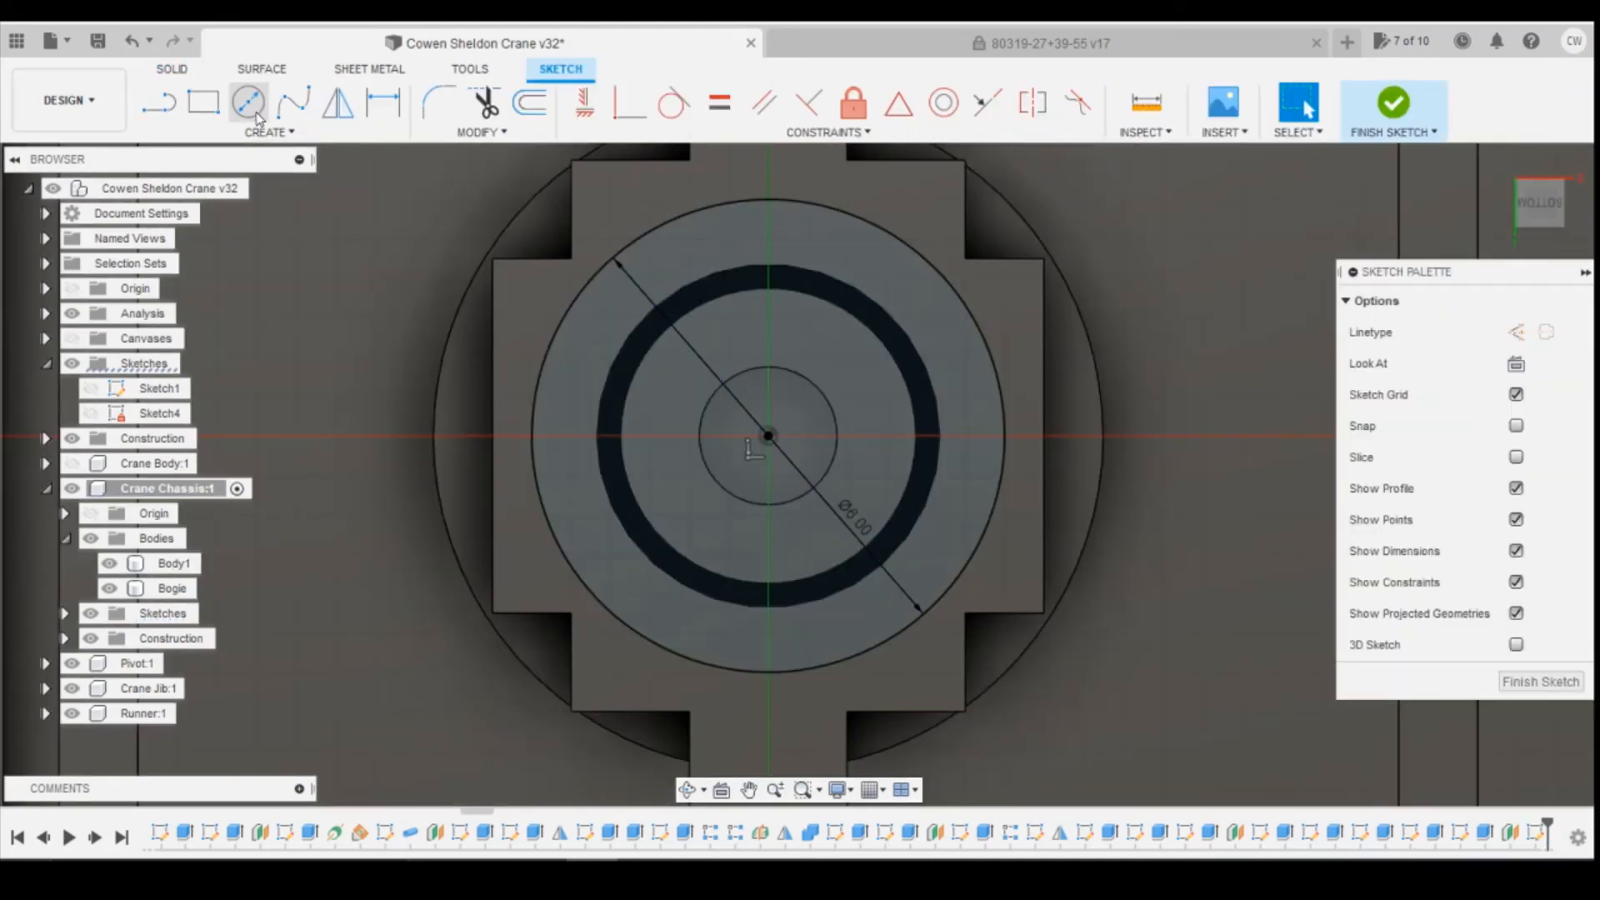
click(770, 436)
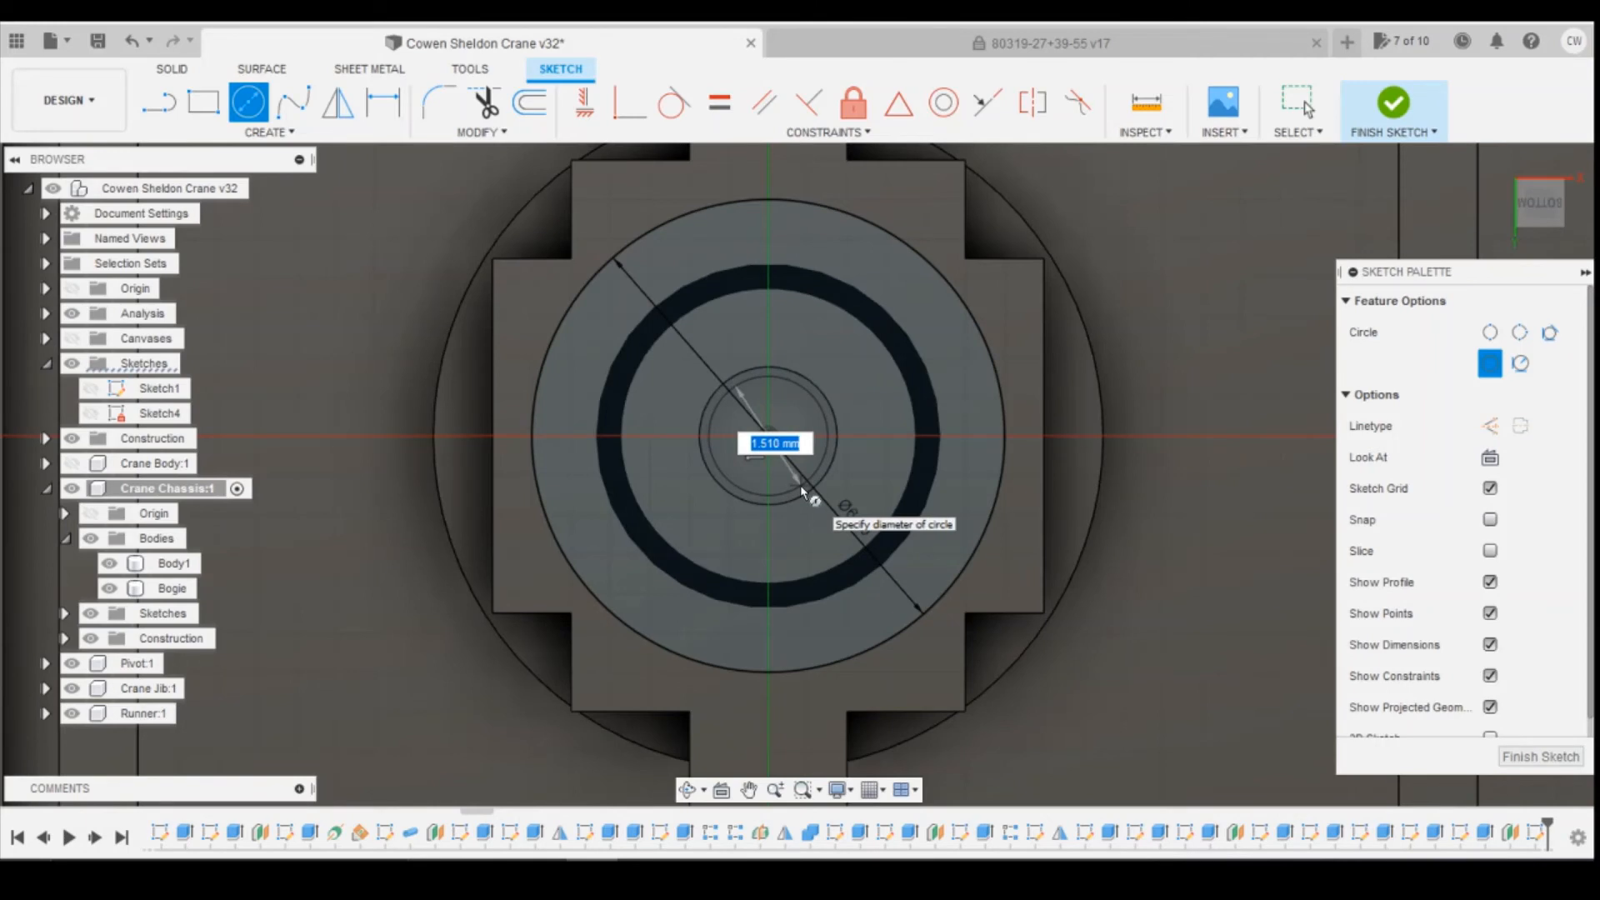
text(1.5)
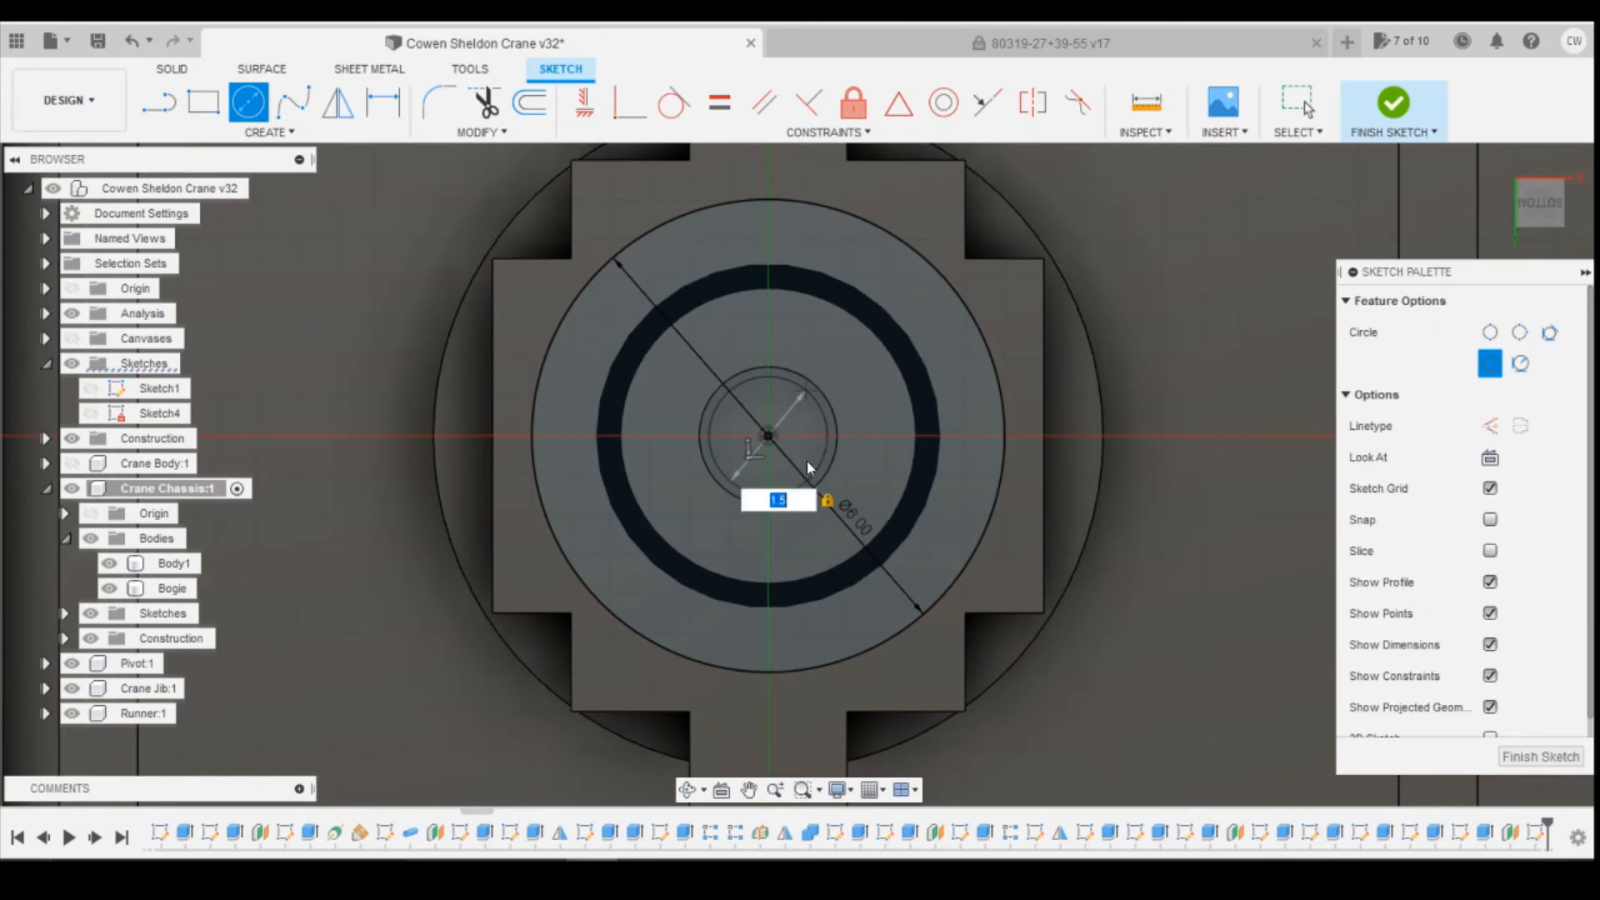
key(Return)
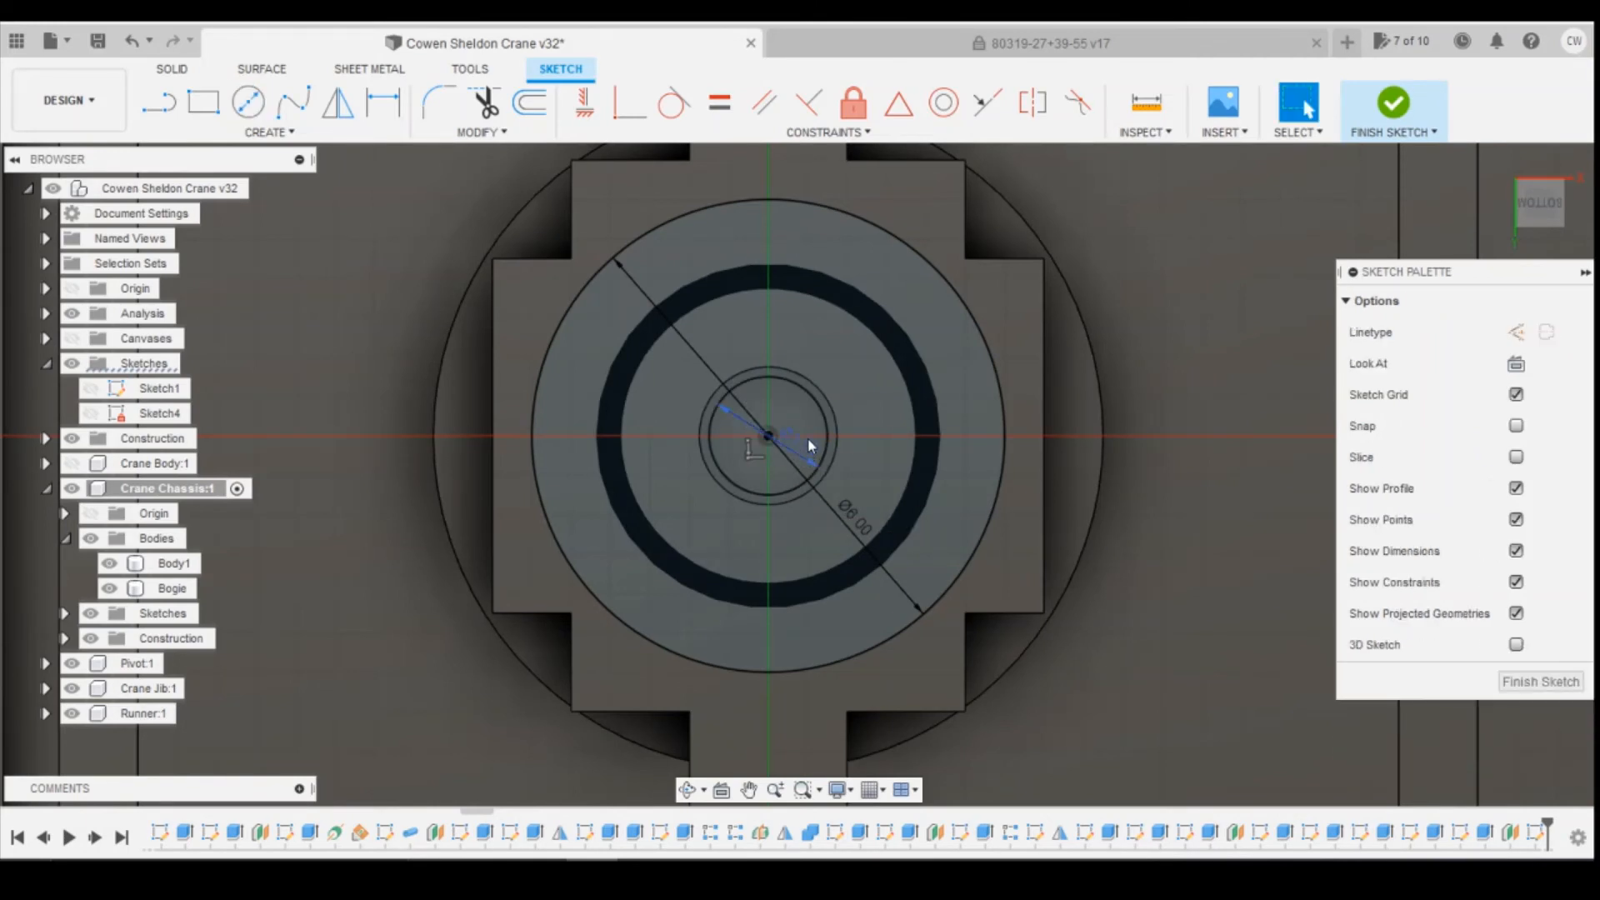
Step: Extrude the 1.5 mm circle by -1.5 mm into the pivot mount's hole as a new body
right_click(805, 431)
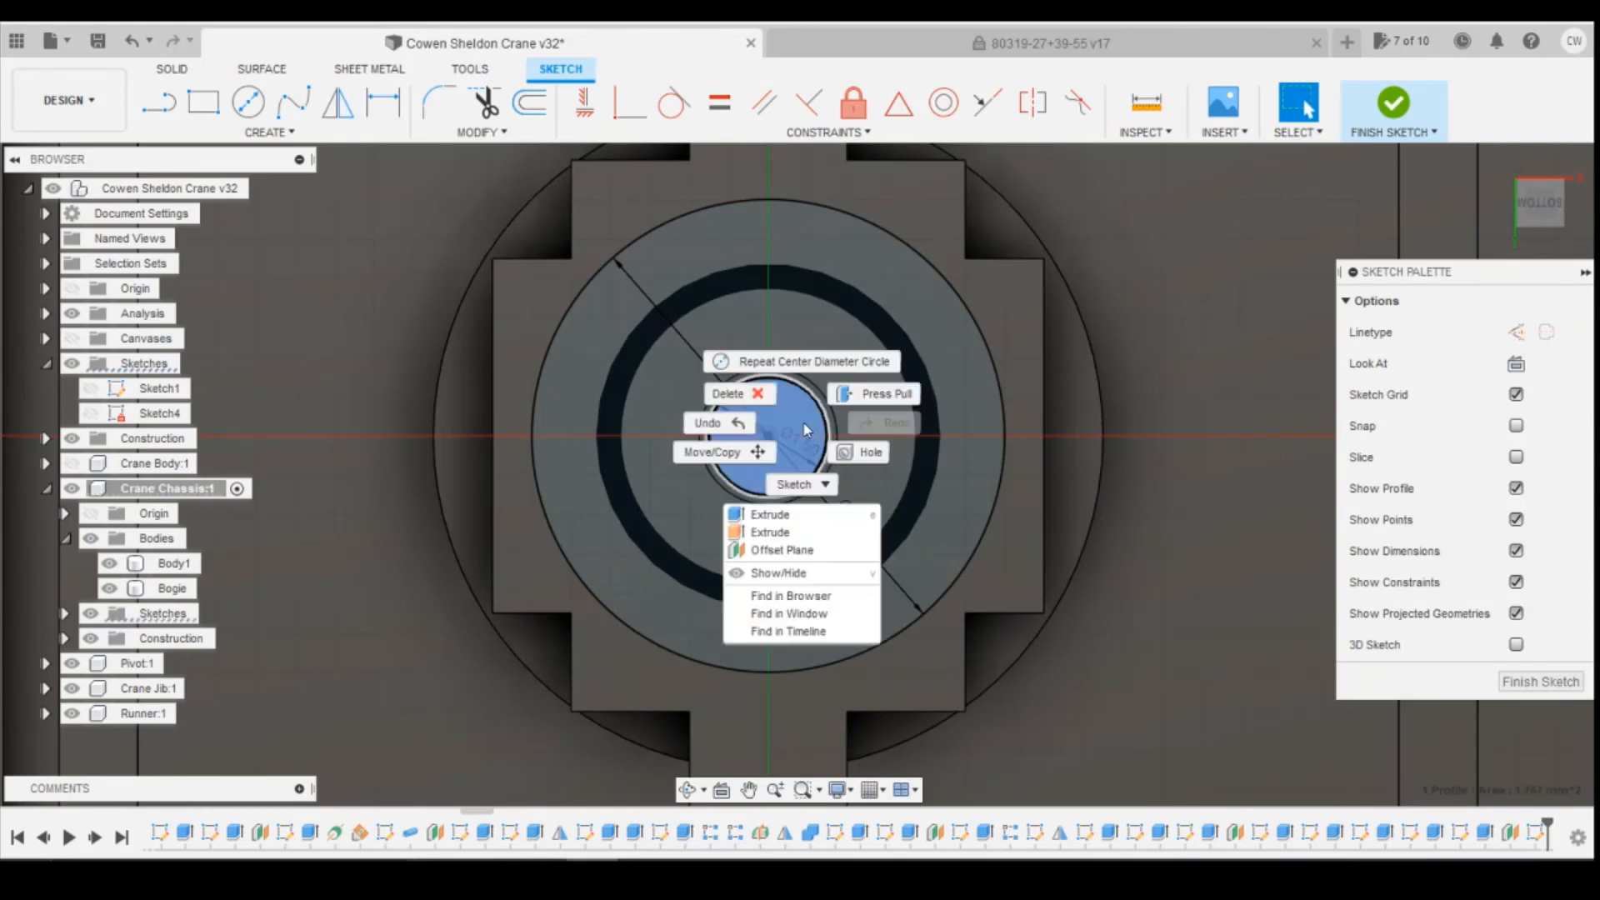
click(780, 514)
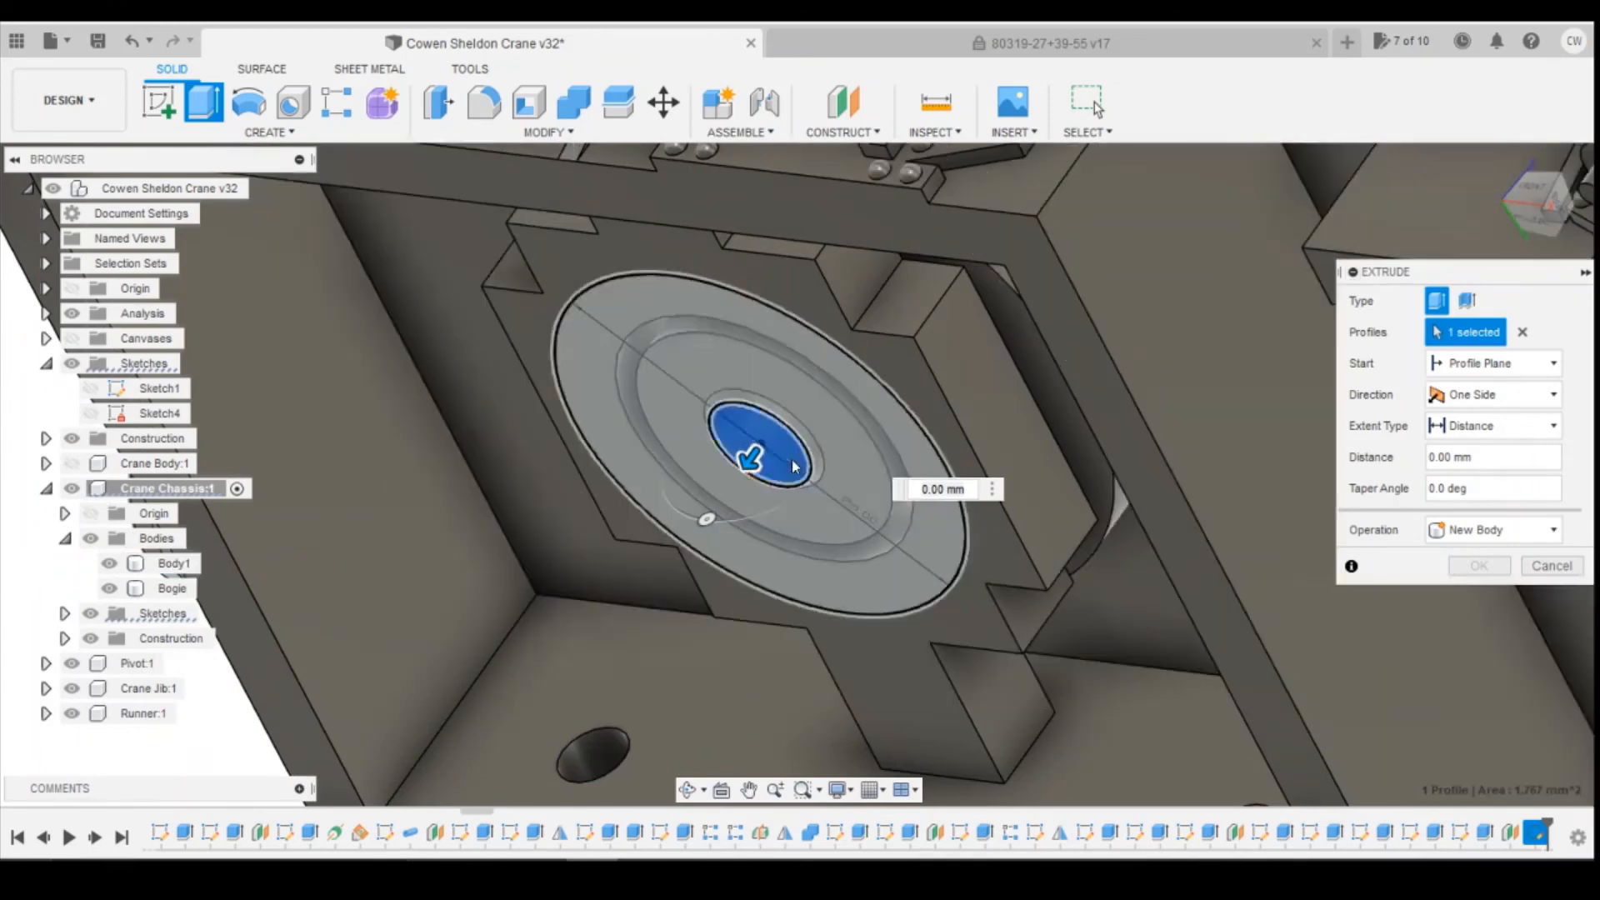
drag(744, 460, 806, 385)
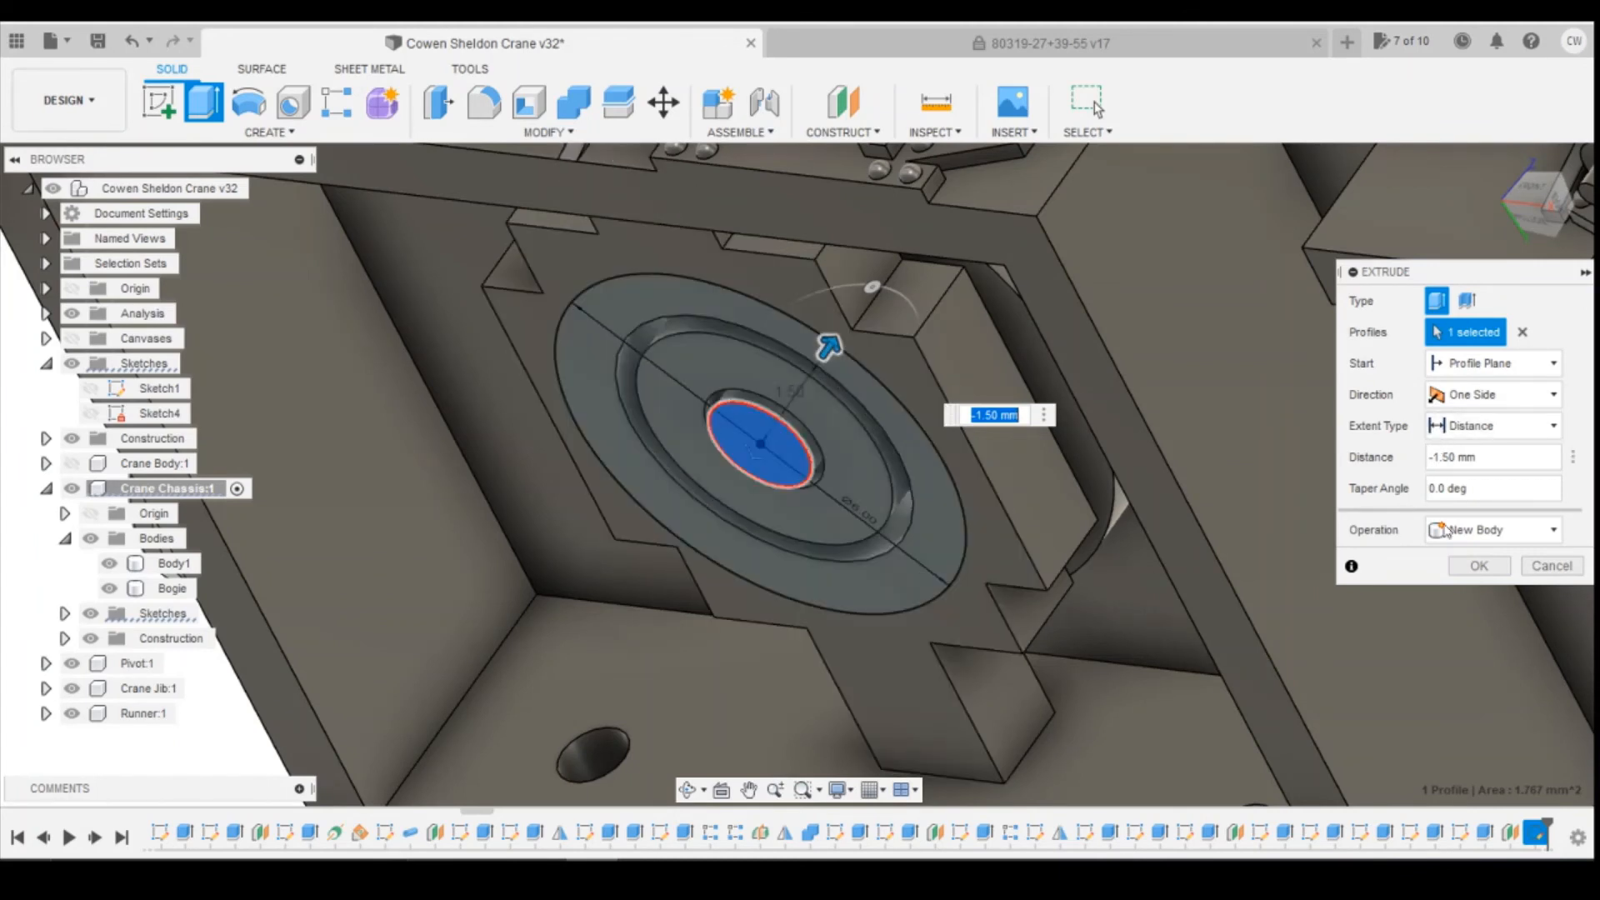
click(1475, 567)
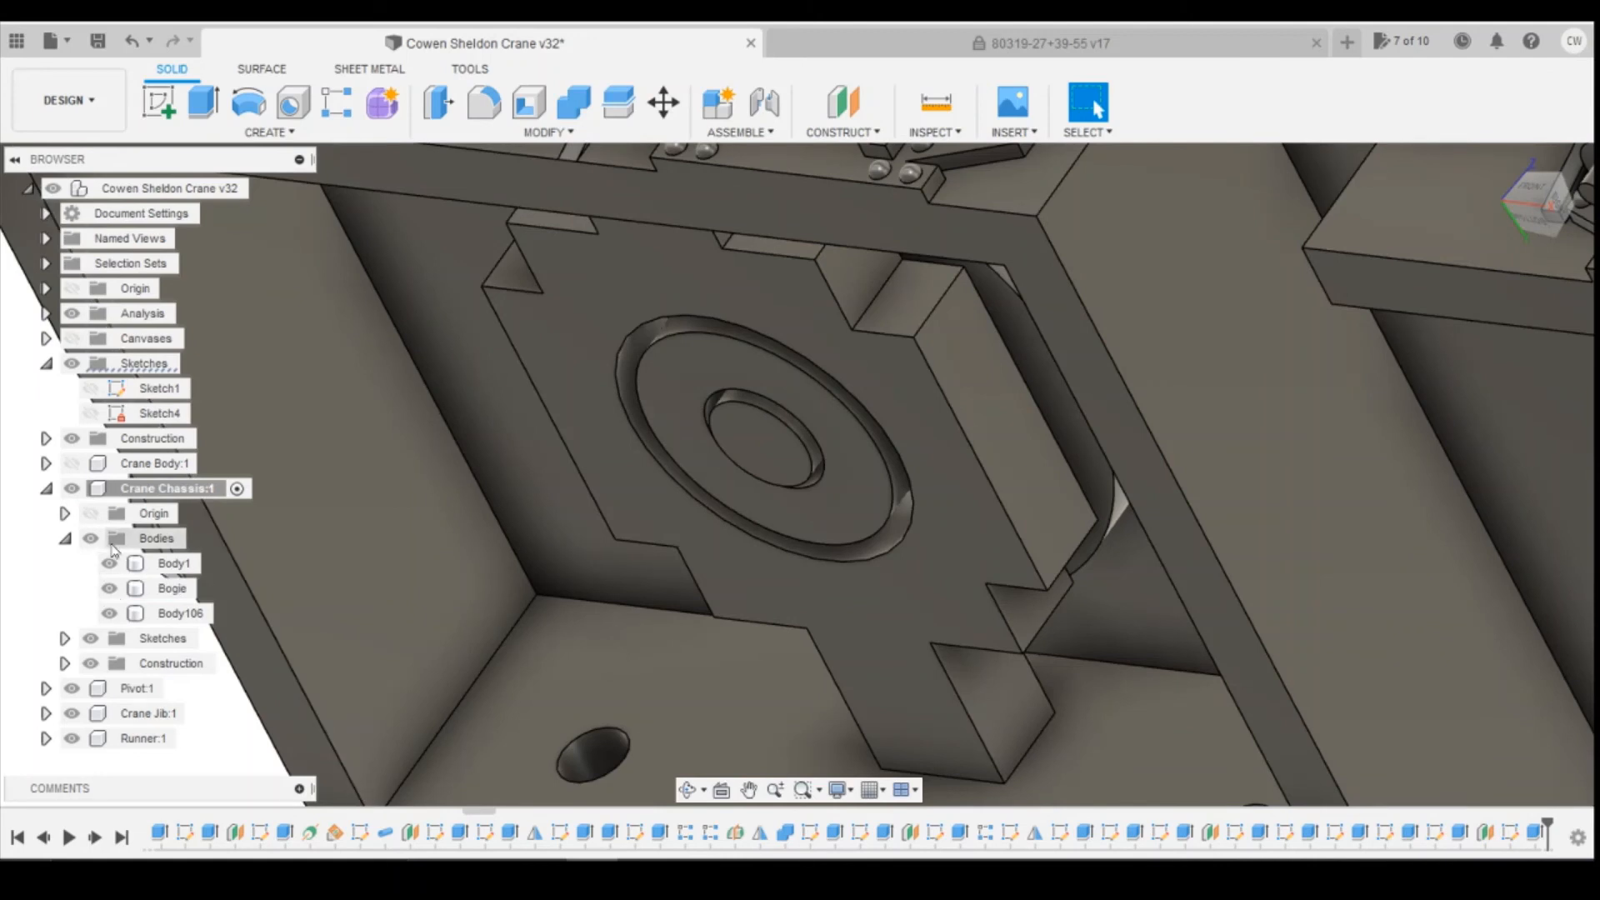
Step: Make the sketch with the concentric 6 mm and 1.5 mm circles visible in the Crane Chassis component
click(65, 639)
scroll(109, 634, down, 10)
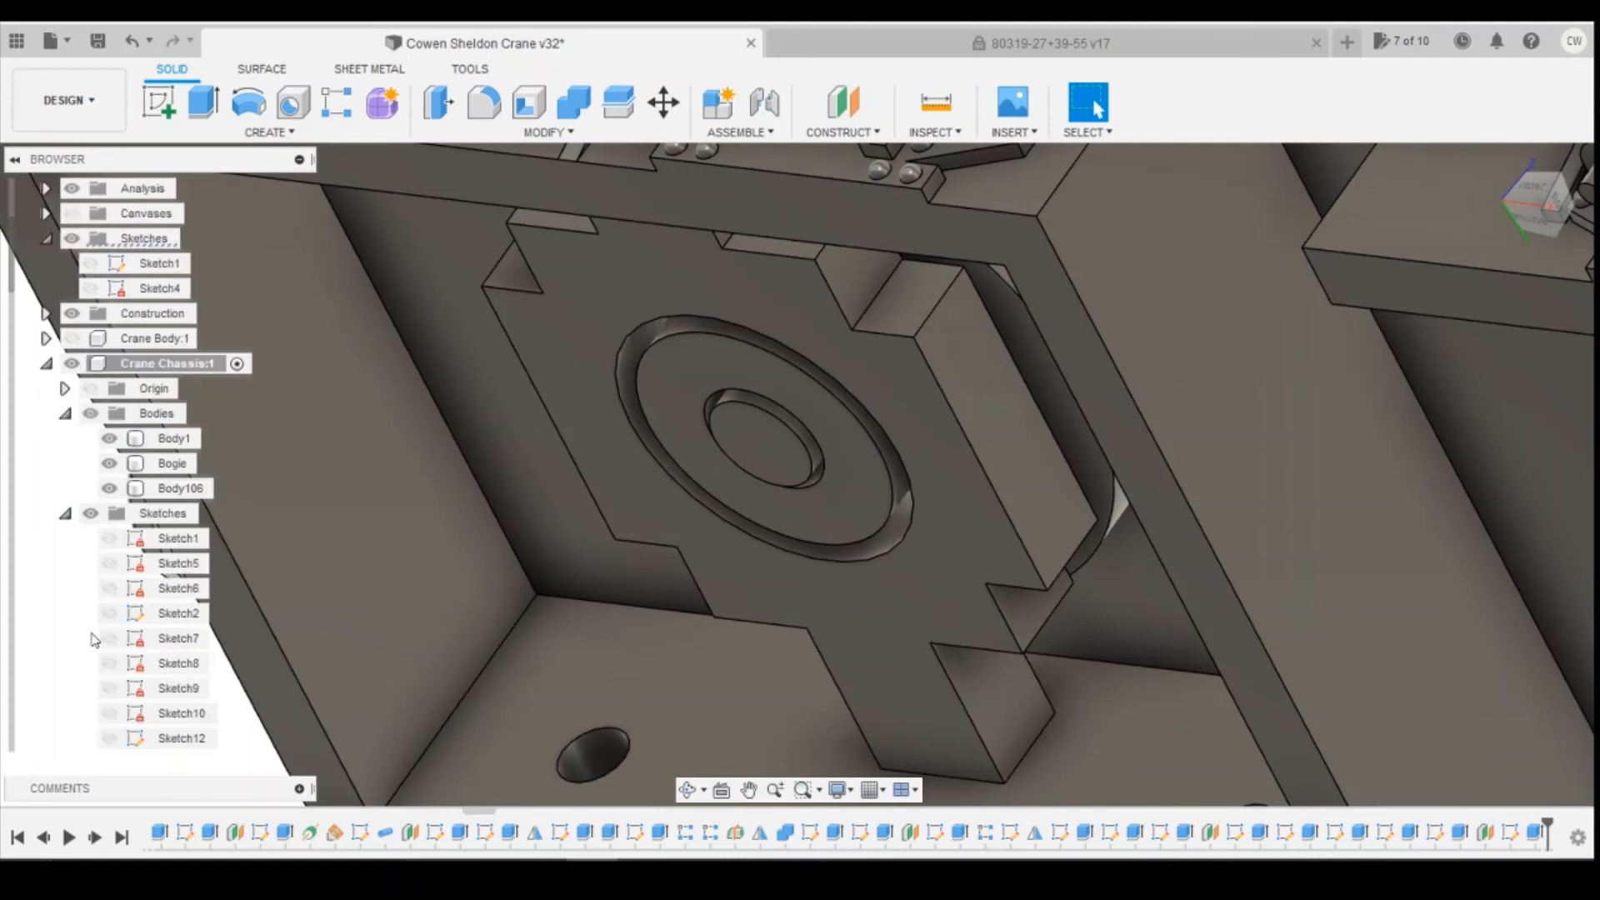
scroll(146, 614, down, 10)
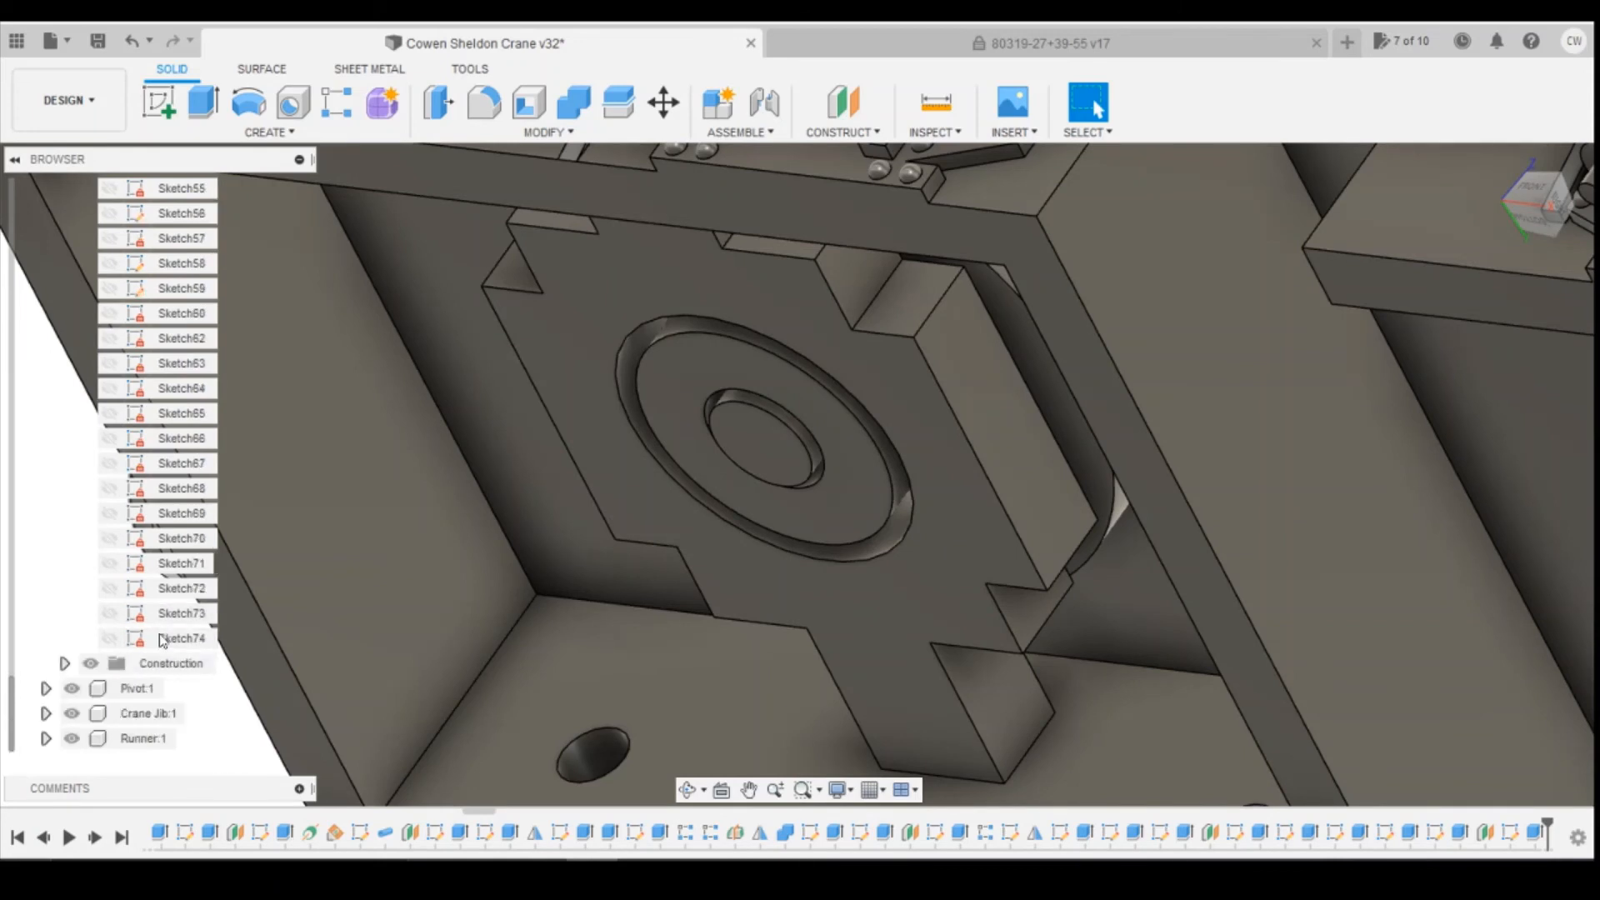
click(109, 639)
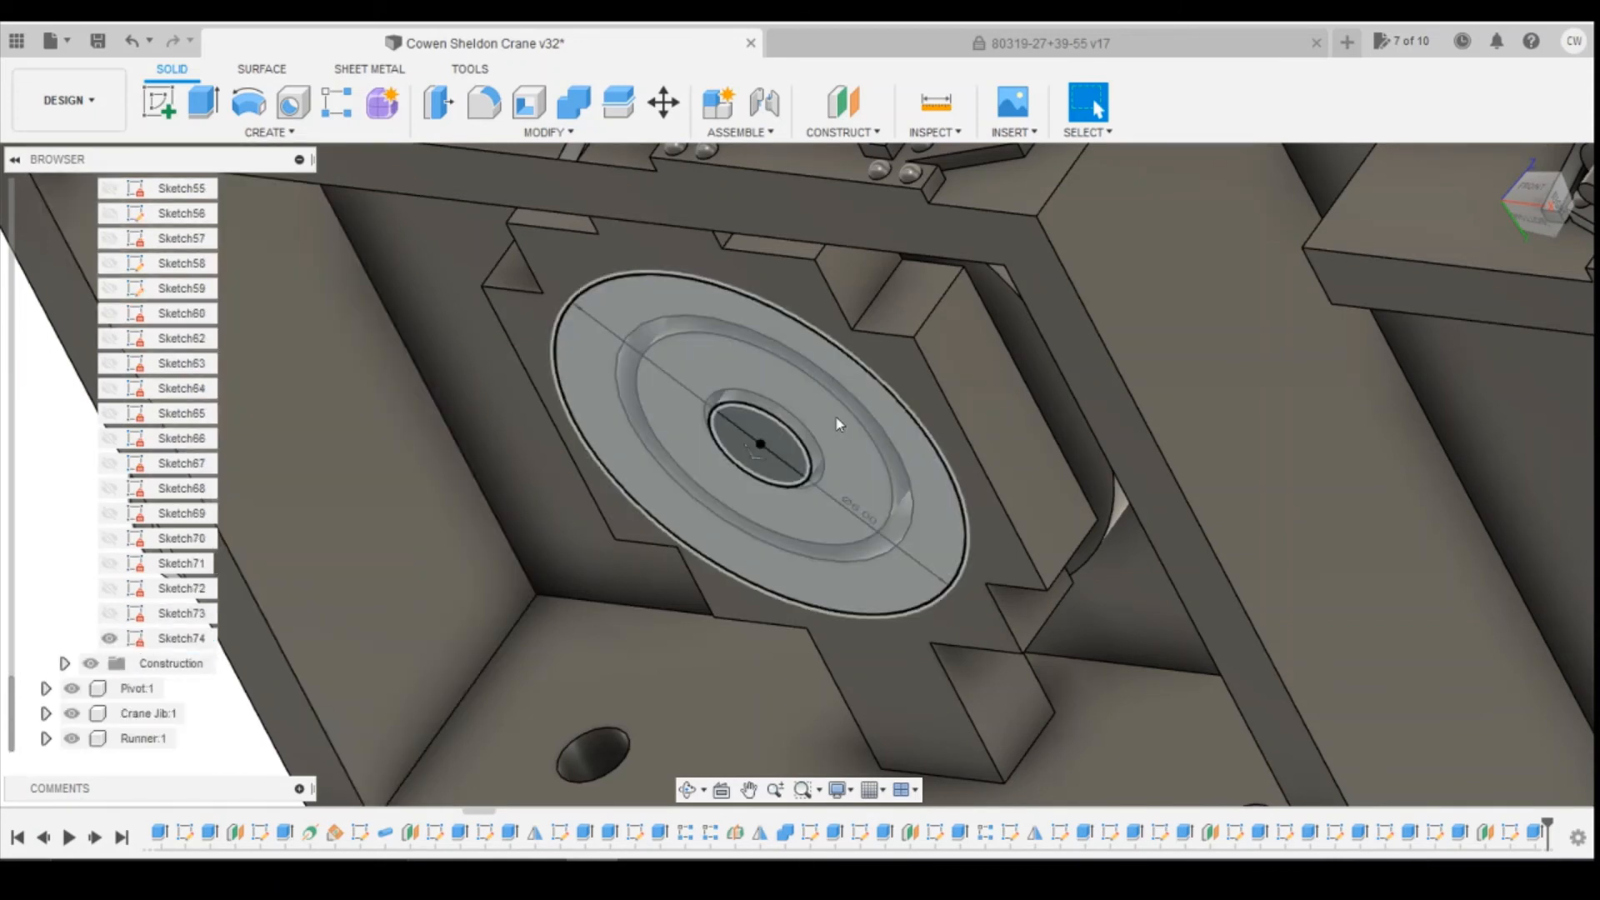
Step: Extrude both the outer ring and inner circle profiles by 1 mm away from the cross-member, joined to the pin
click(837, 425)
click(783, 446)
right_click(783, 445)
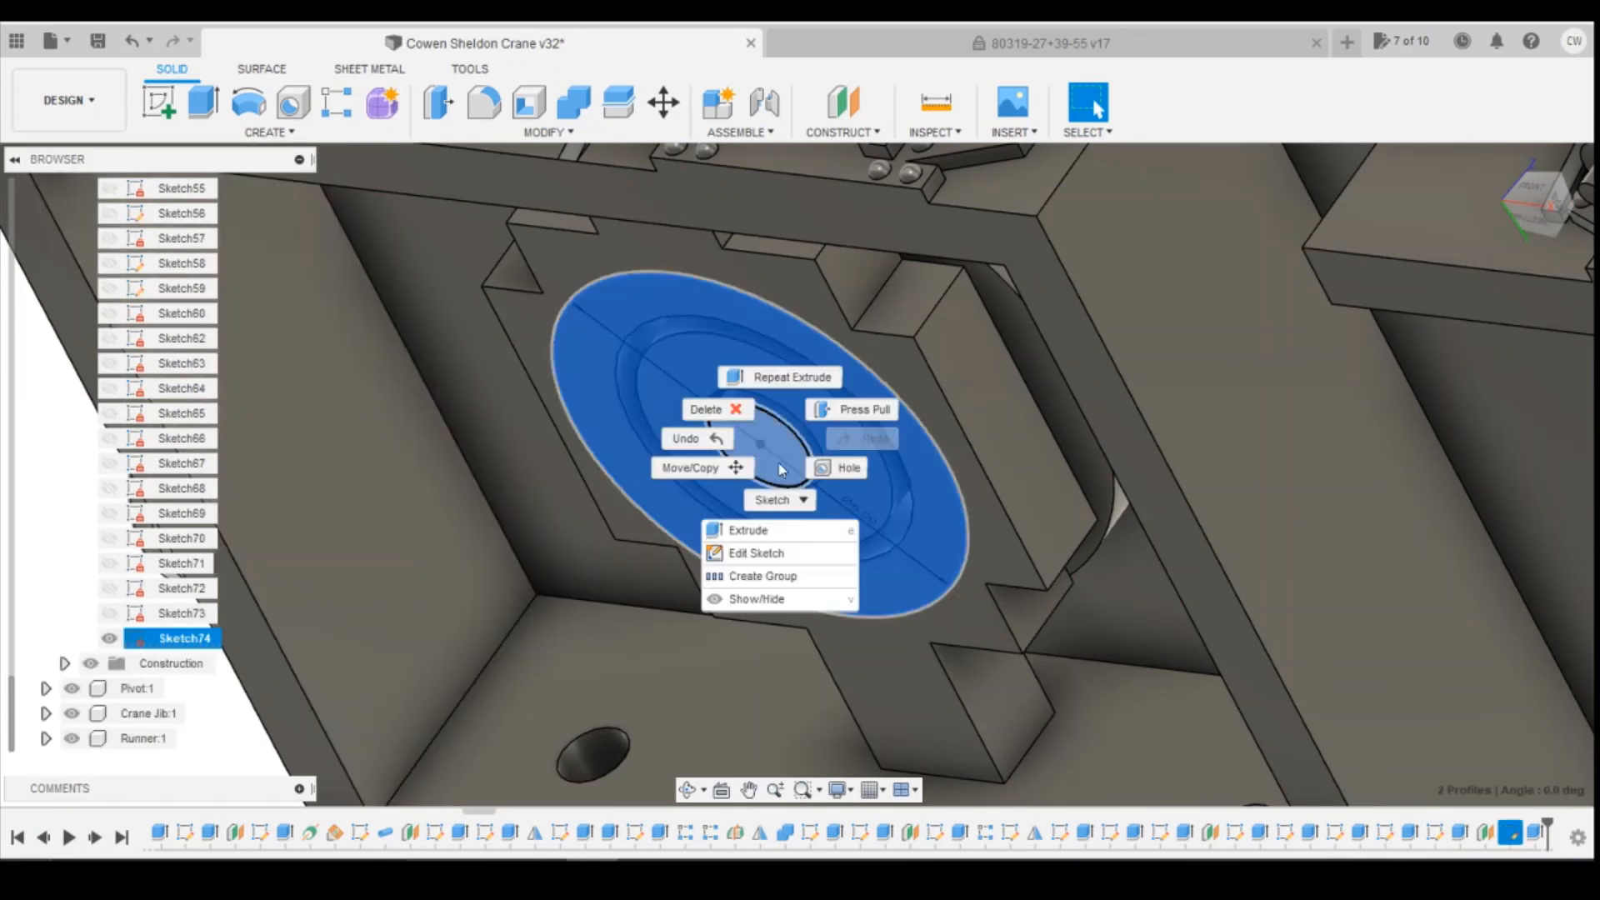
click(768, 529)
drag(761, 472, 709, 523)
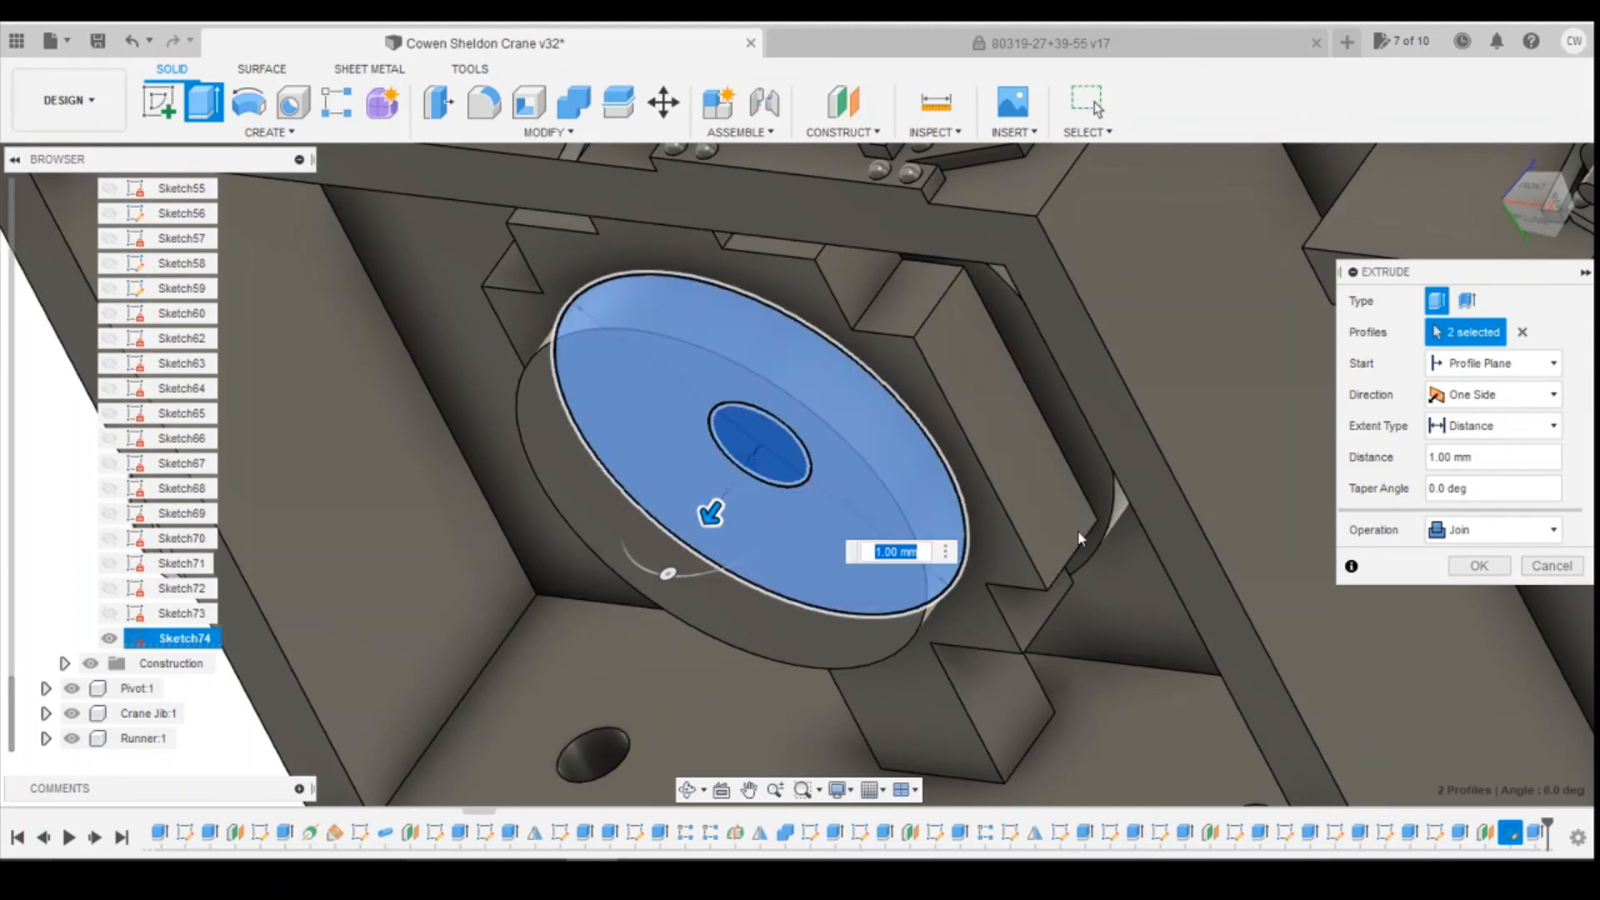
click(1479, 566)
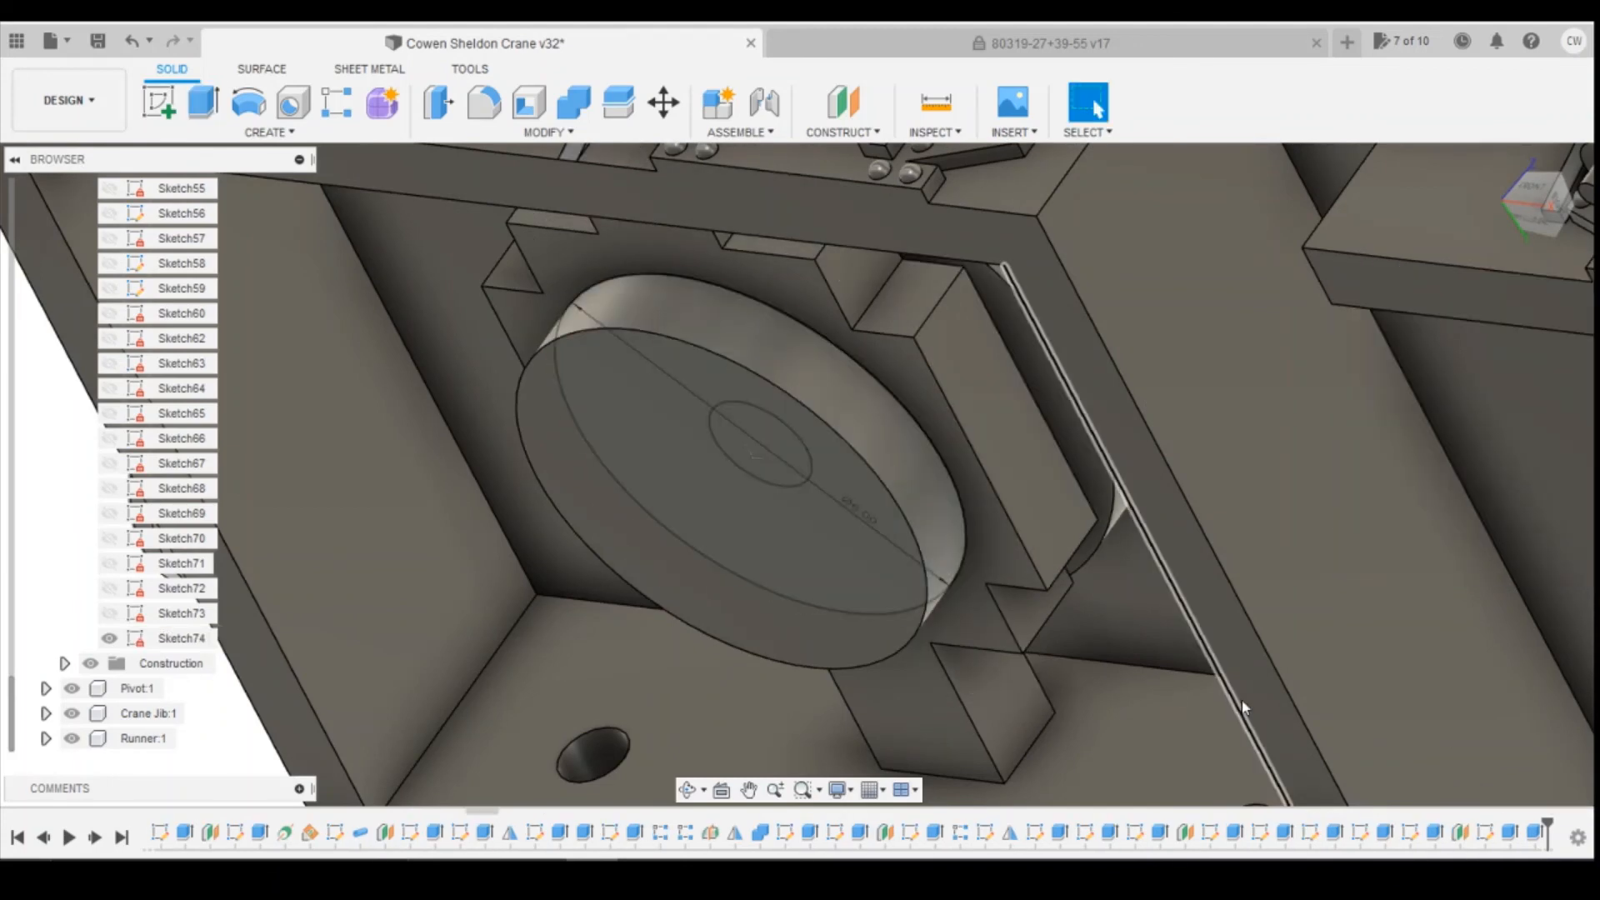
Step: Hide the concentric circle sketch and collapse the chassis component's list of sketches
click(109, 638)
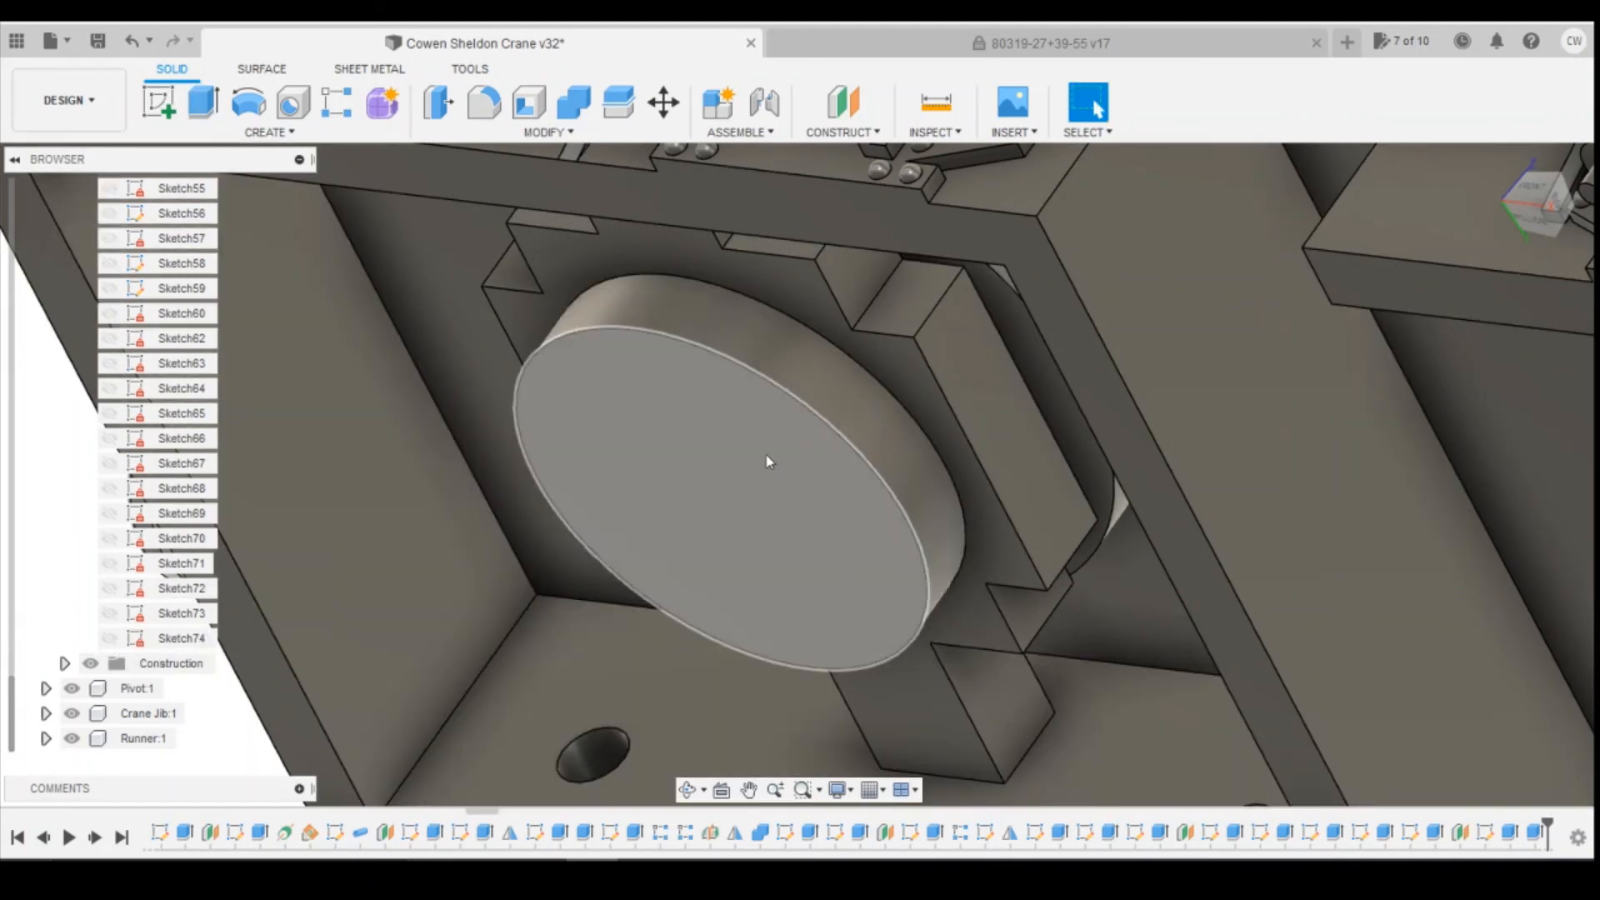
click(110, 638)
click(109, 638)
scroll(159, 534, up, 4)
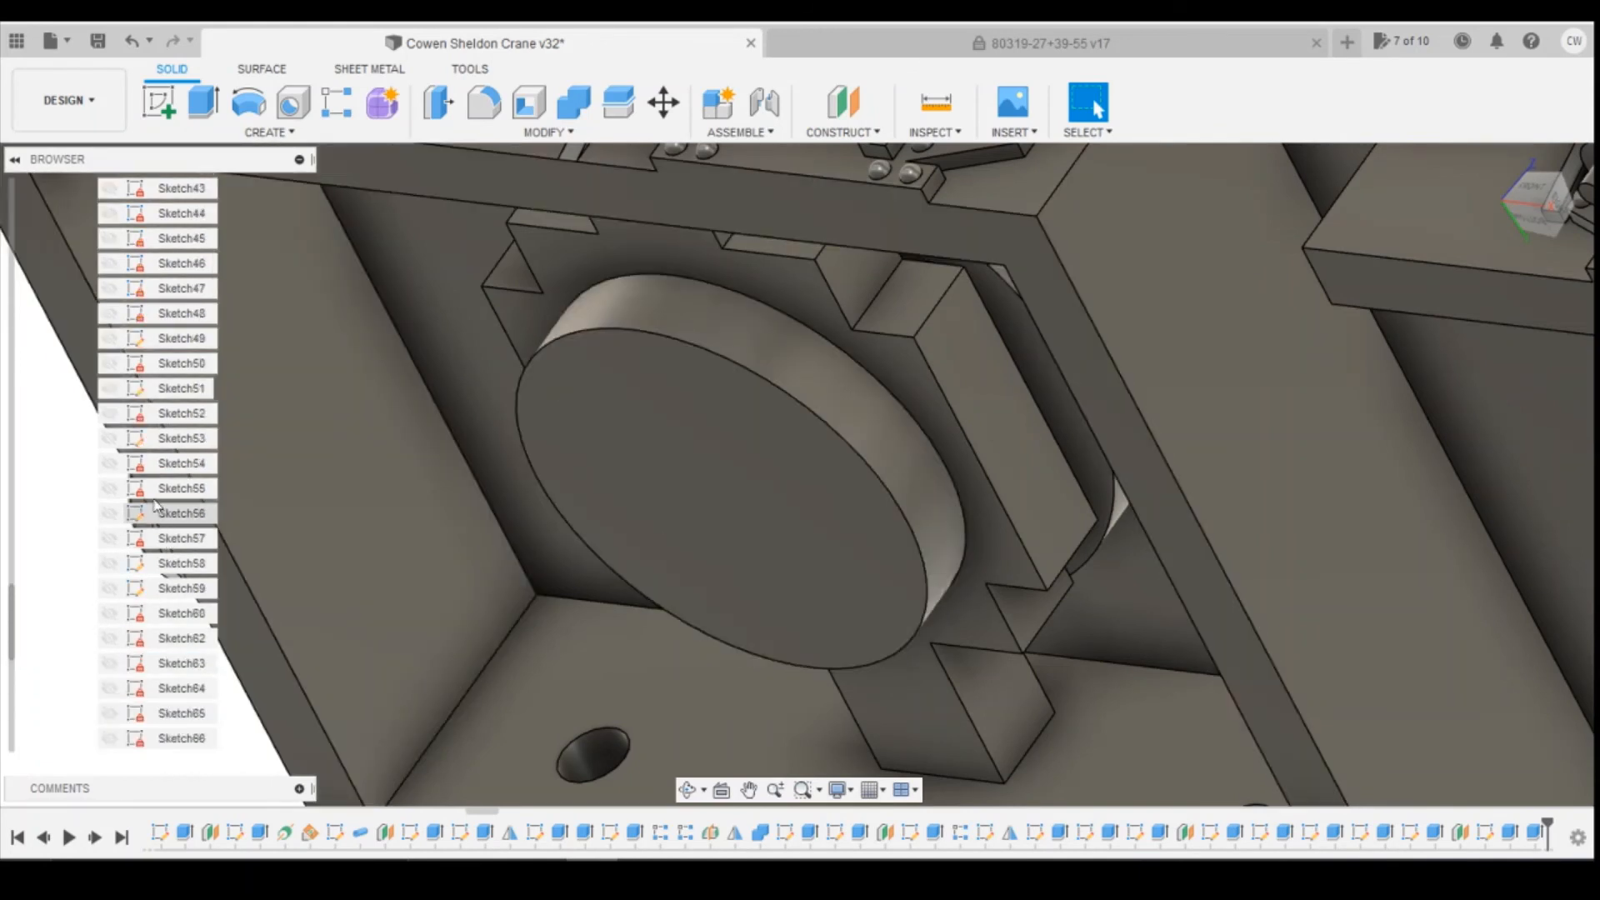
scroll(133, 434, up, 10)
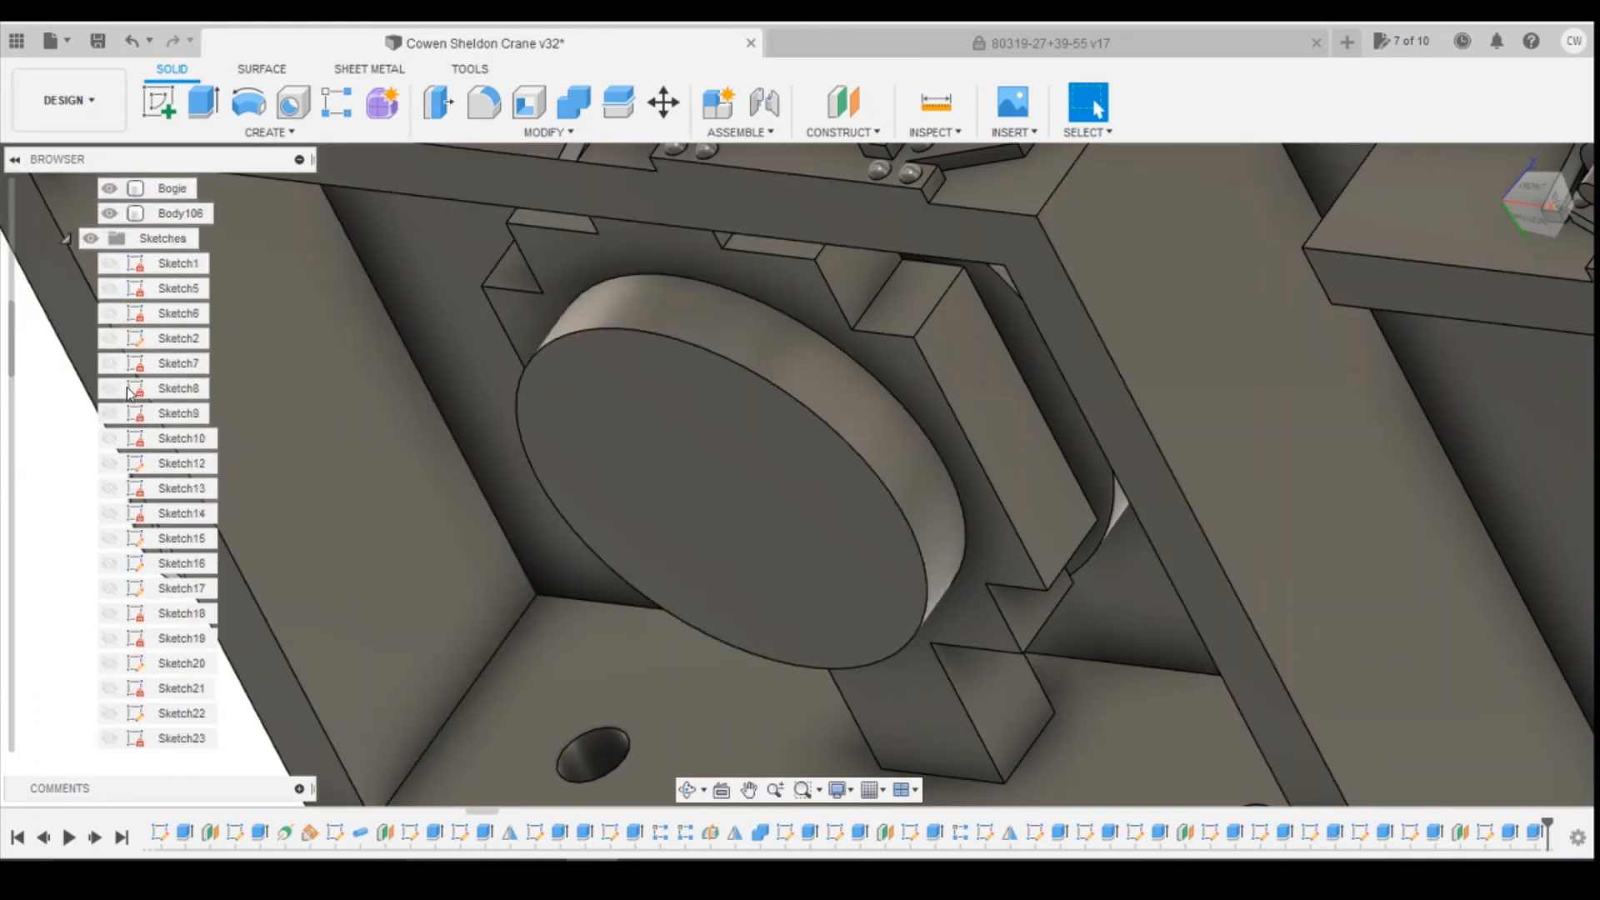
scroll(67, 404, up, 2)
click(65, 390)
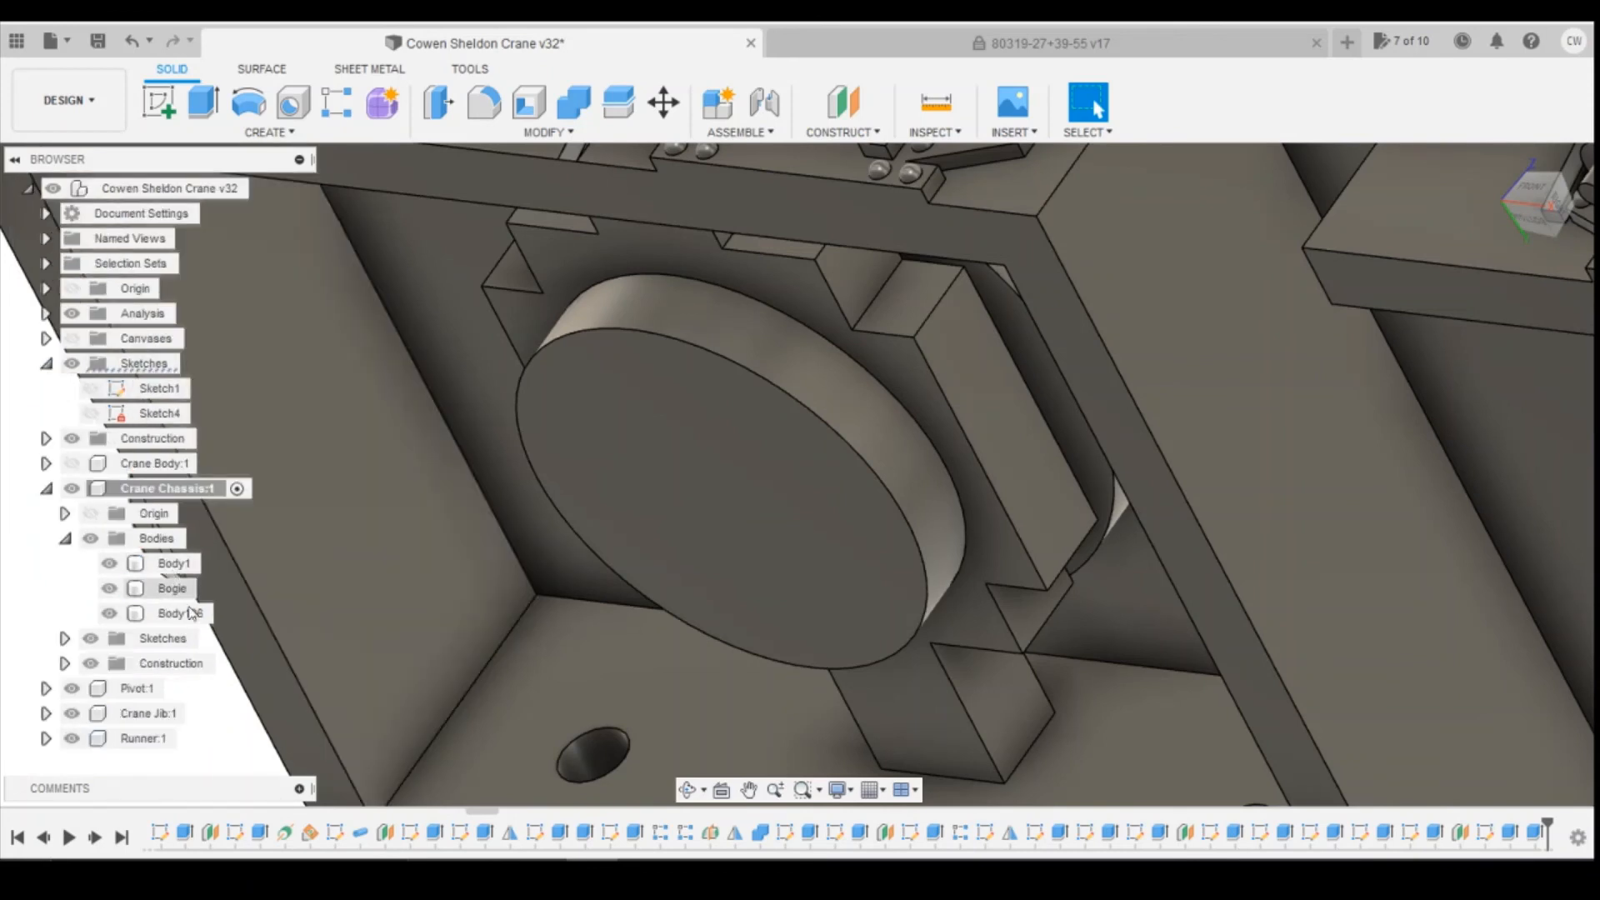
Step: Rename the new disc-and-pin body as Pivot pin
right_click(193, 616)
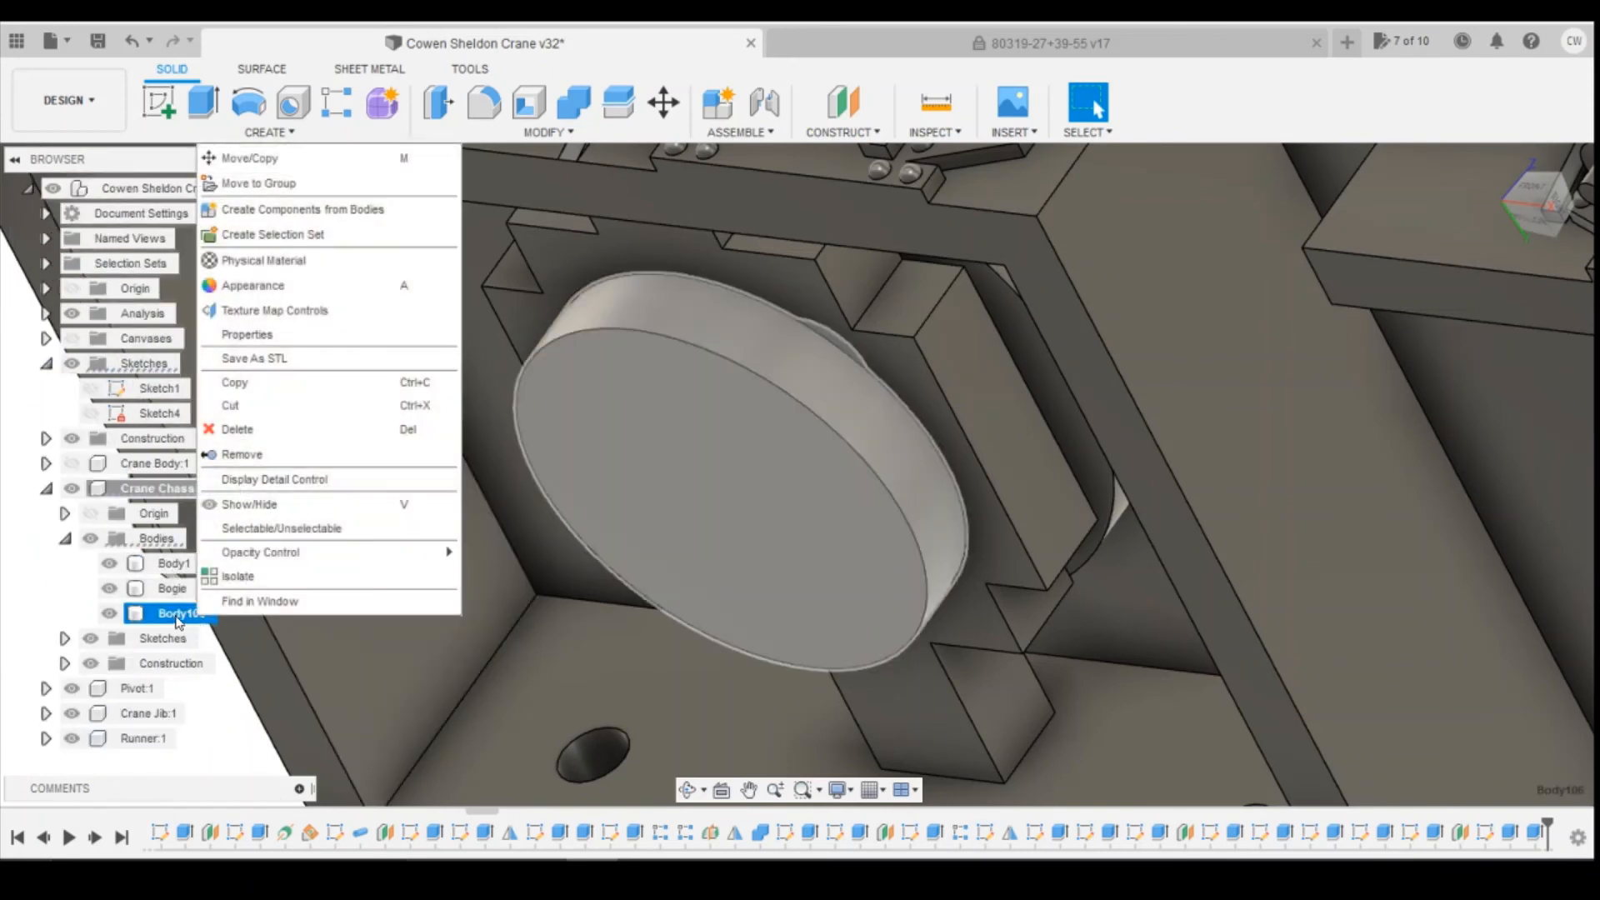
double_click(174, 618)
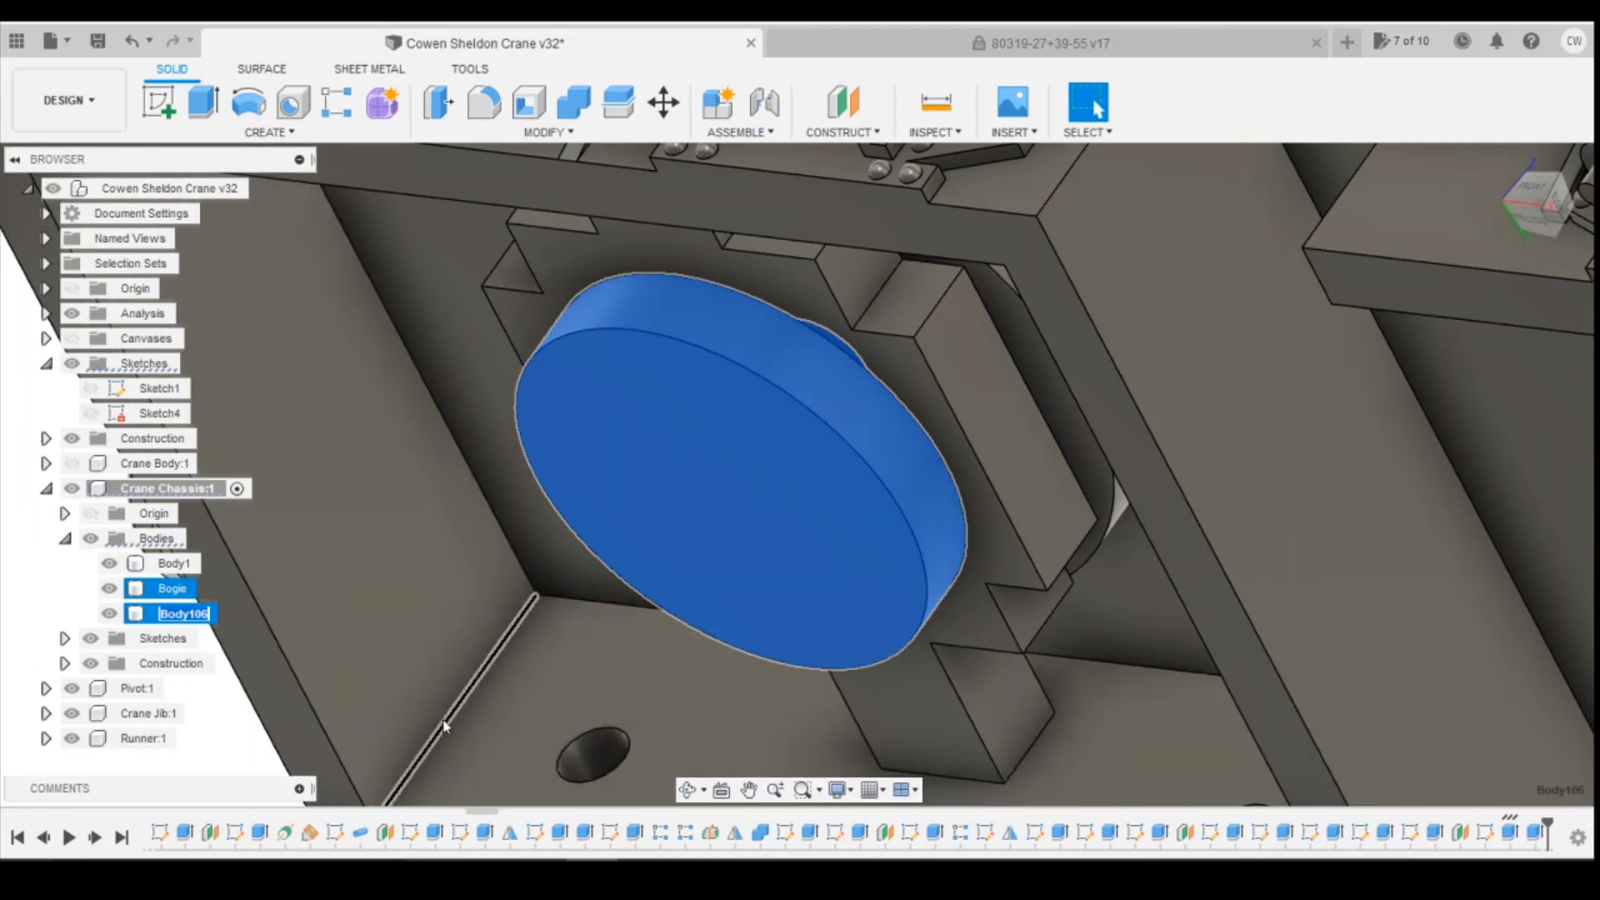
text(Pivot pin)
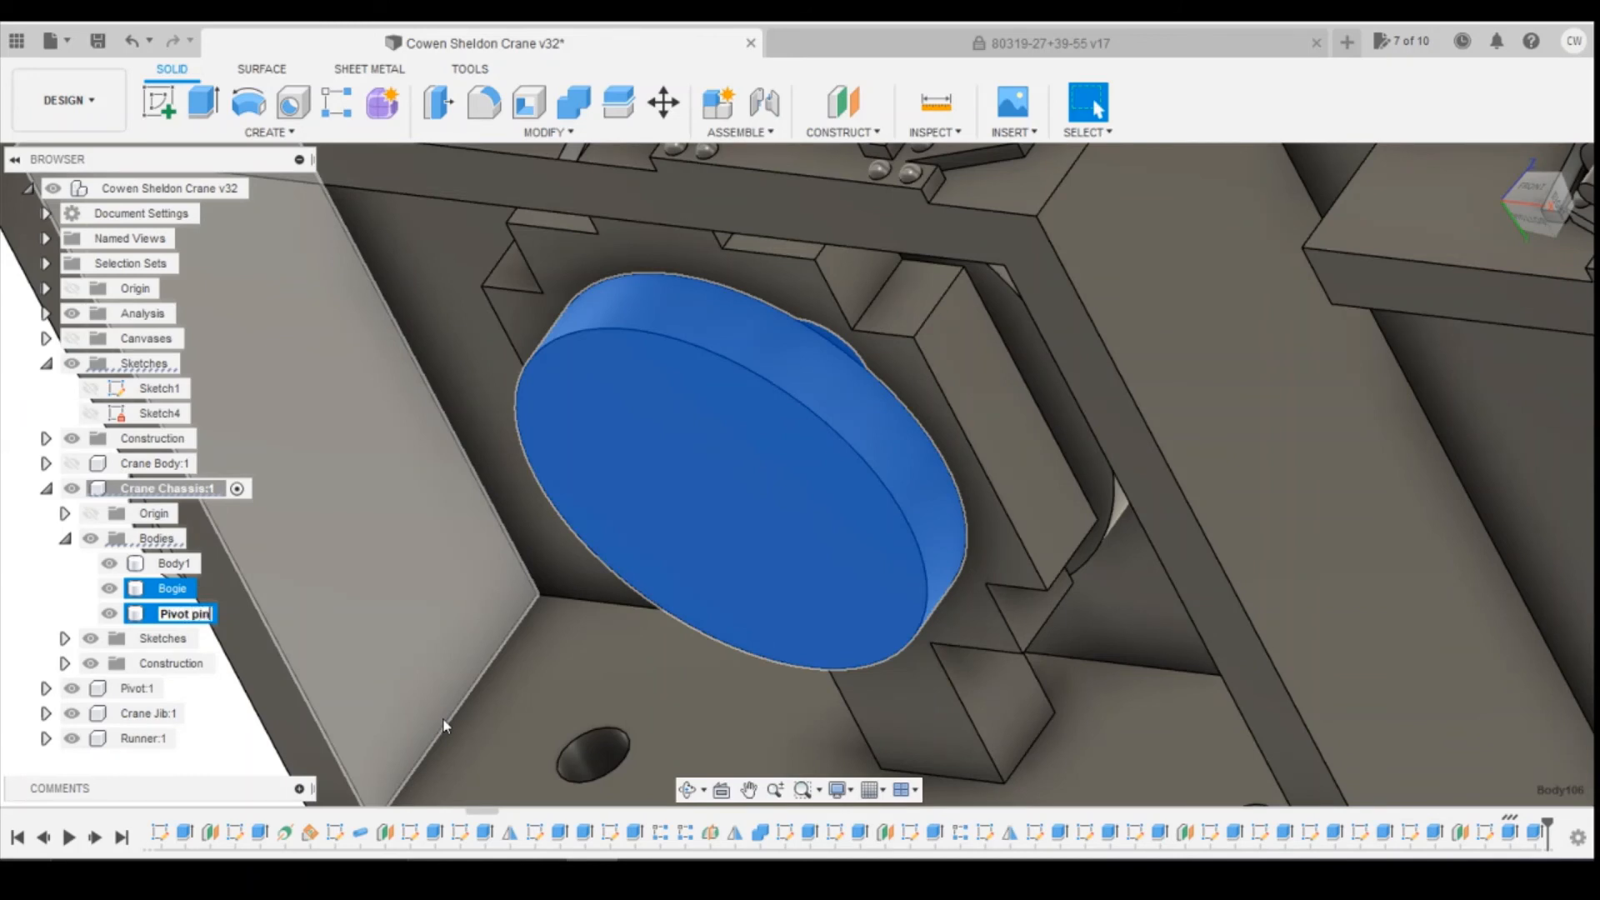
key(Return)
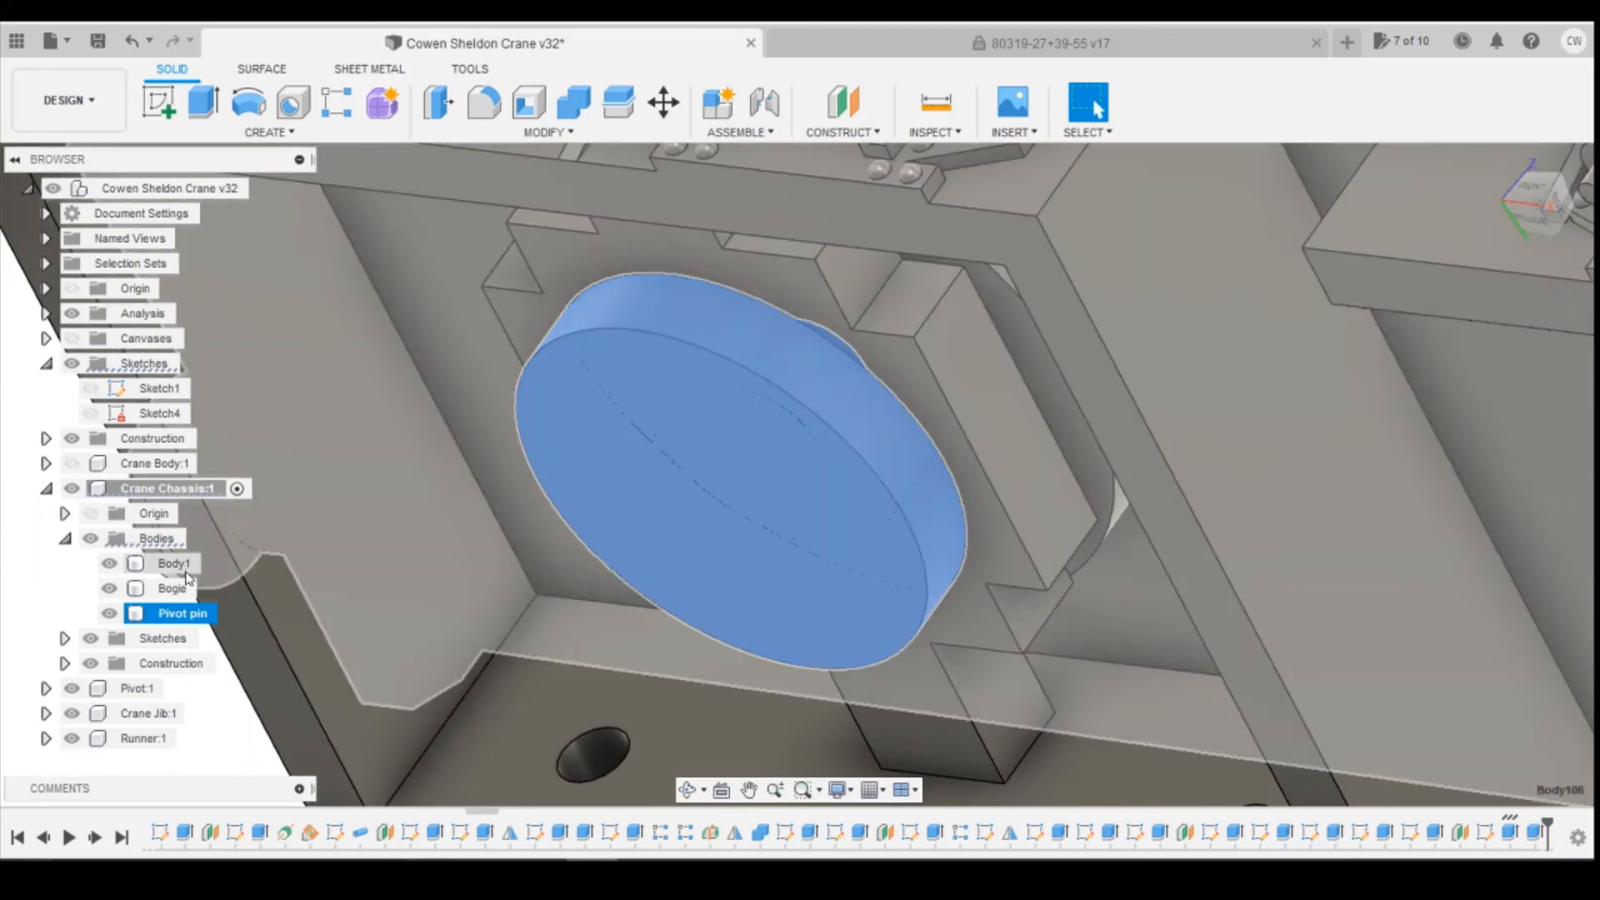
ctrl+click(174, 564)
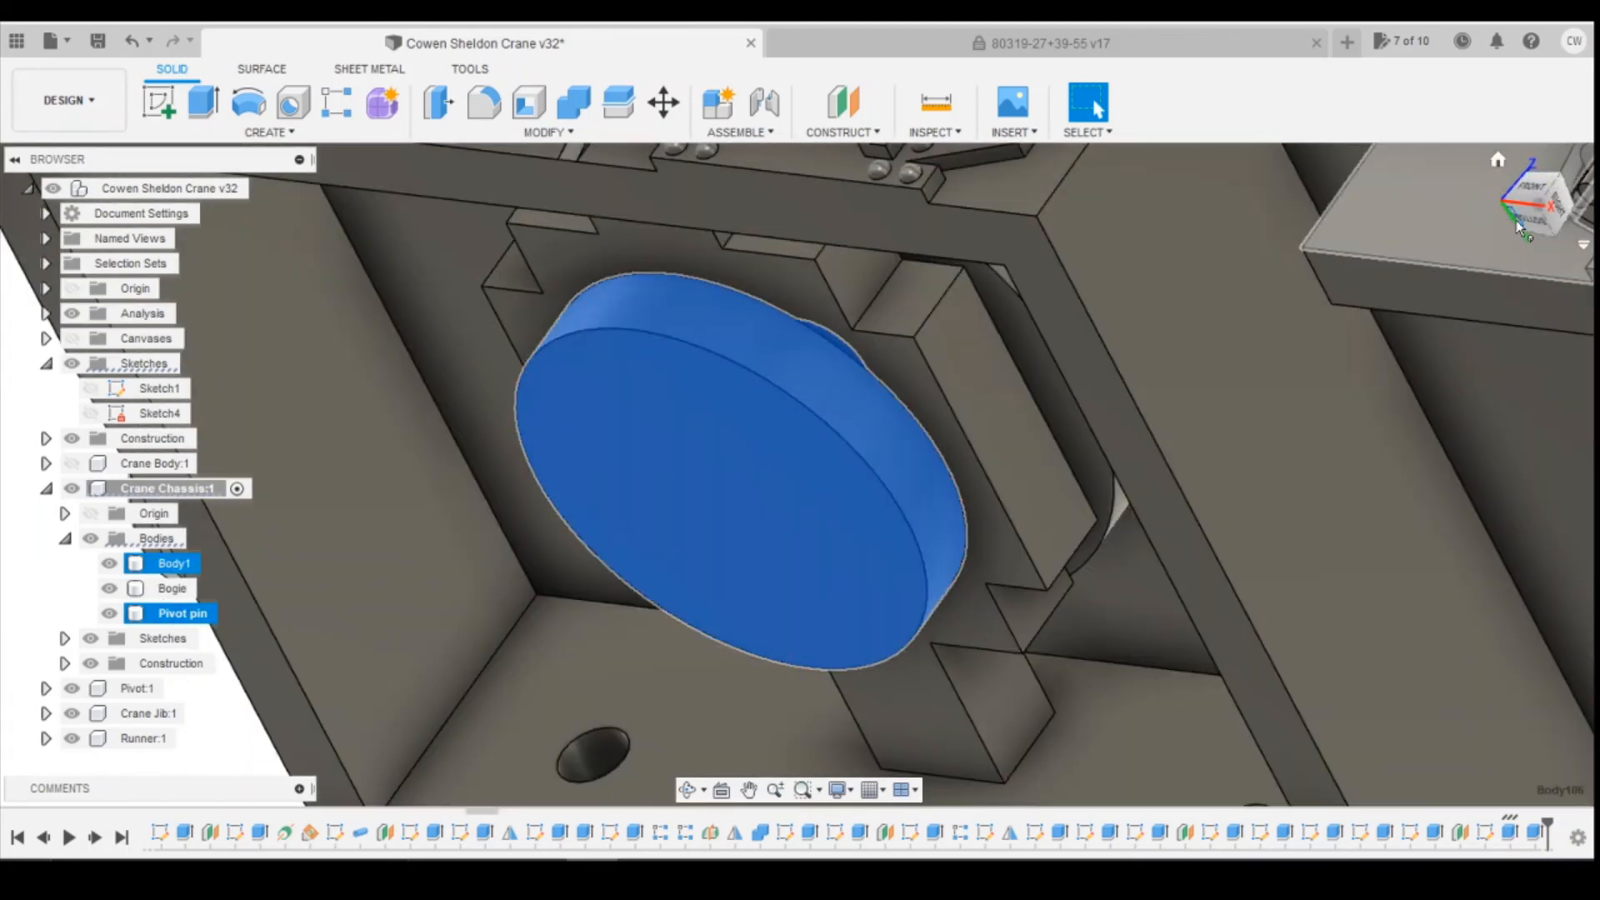
click(1548, 183)
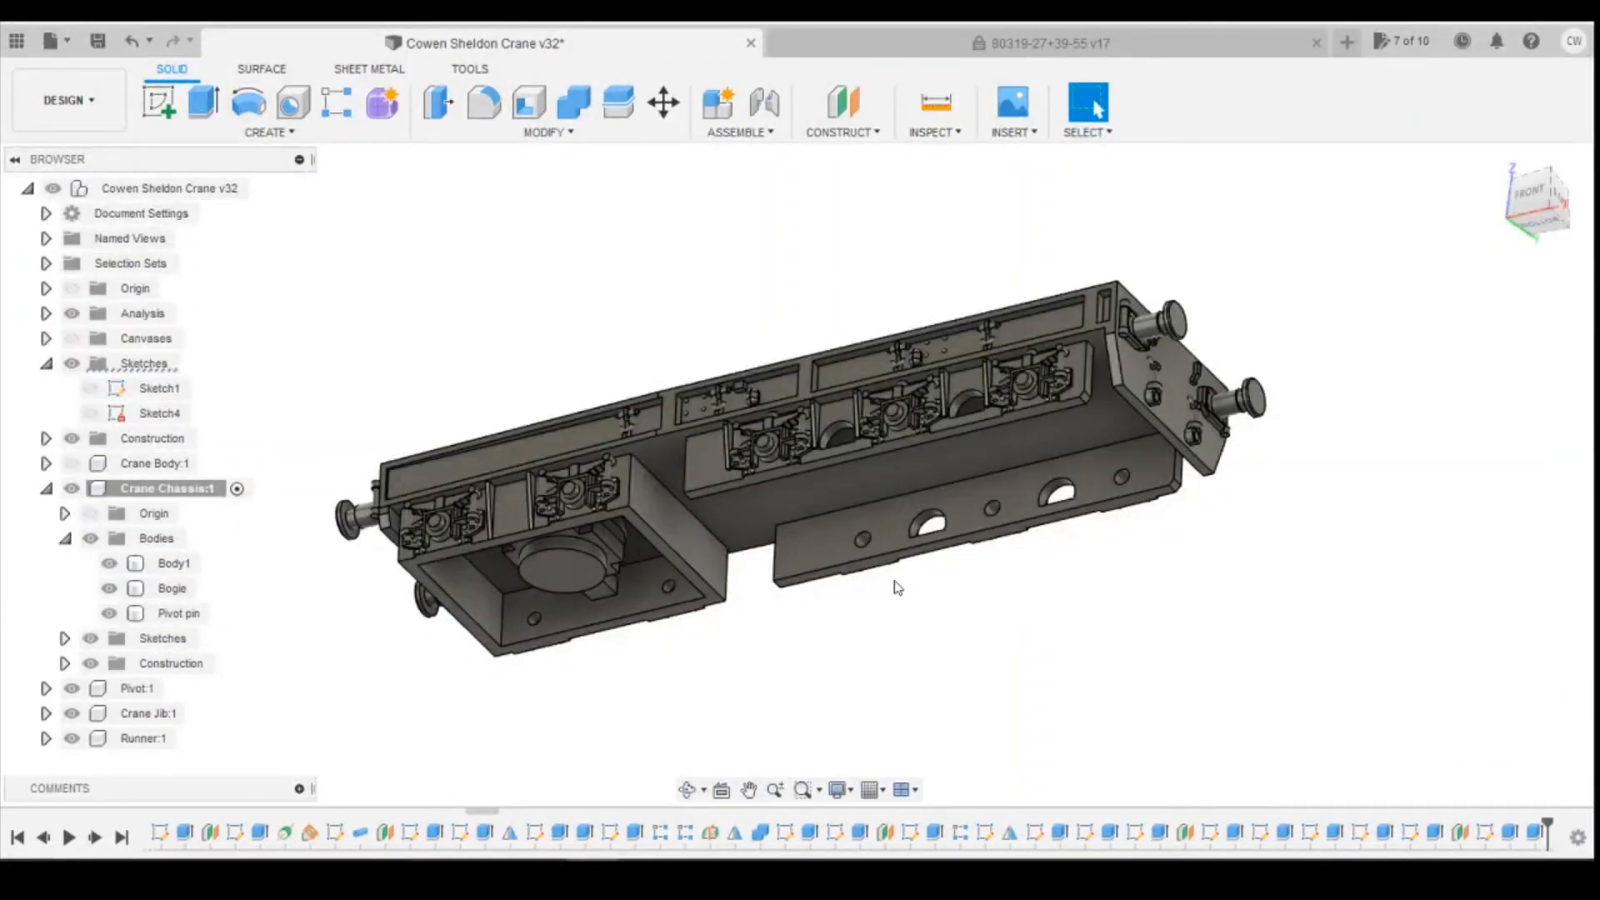
click(894, 567)
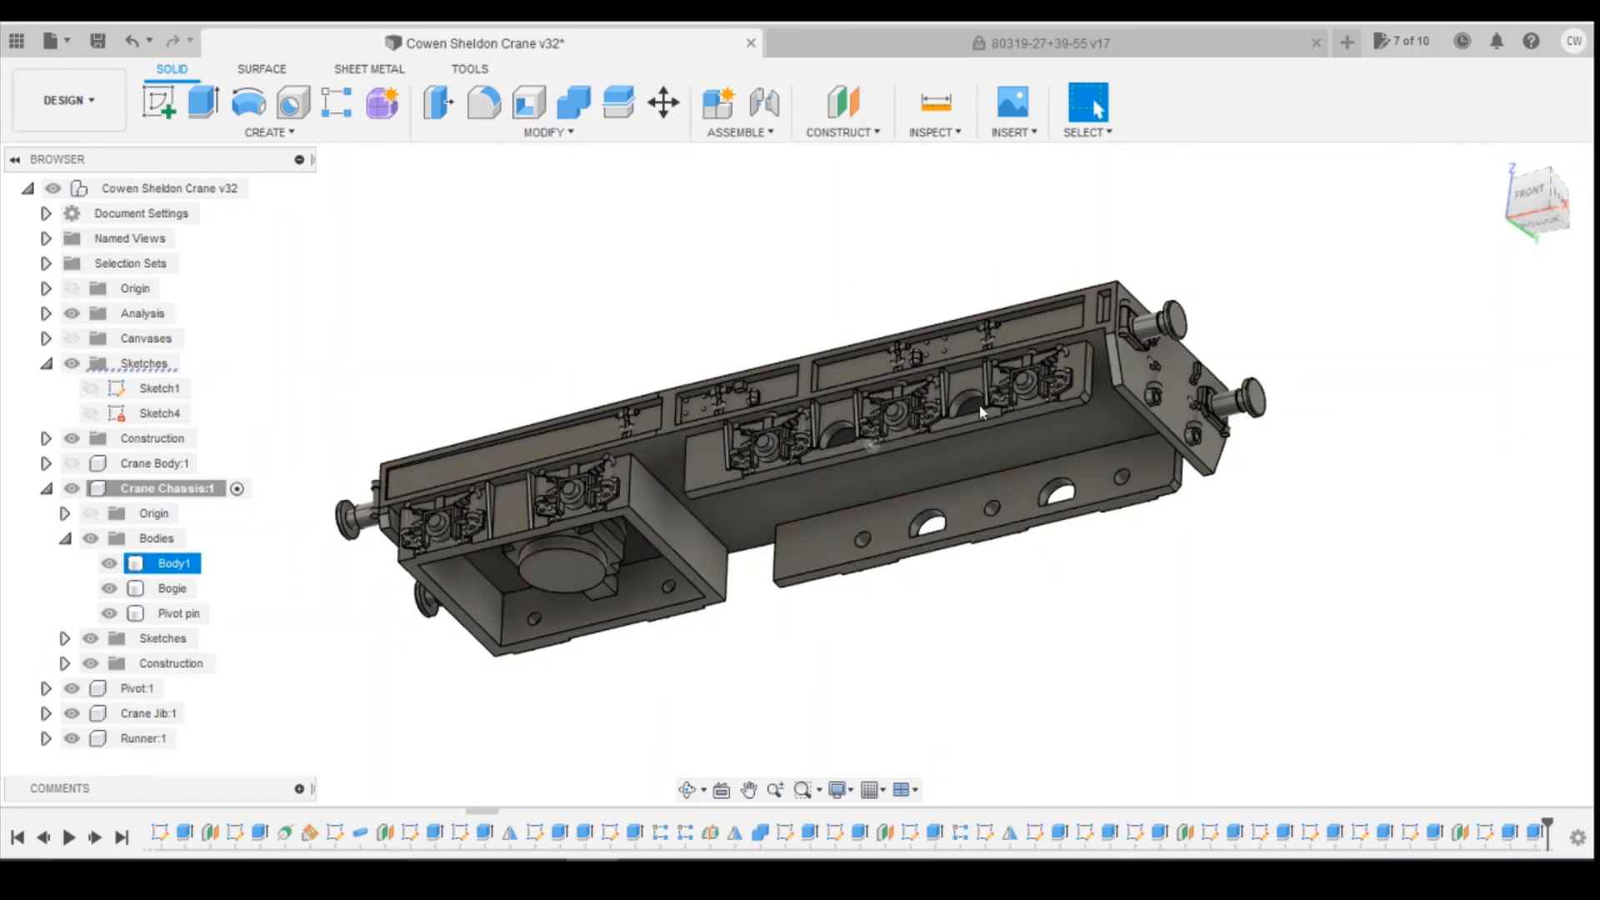
click(1168, 628)
click(939, 426)
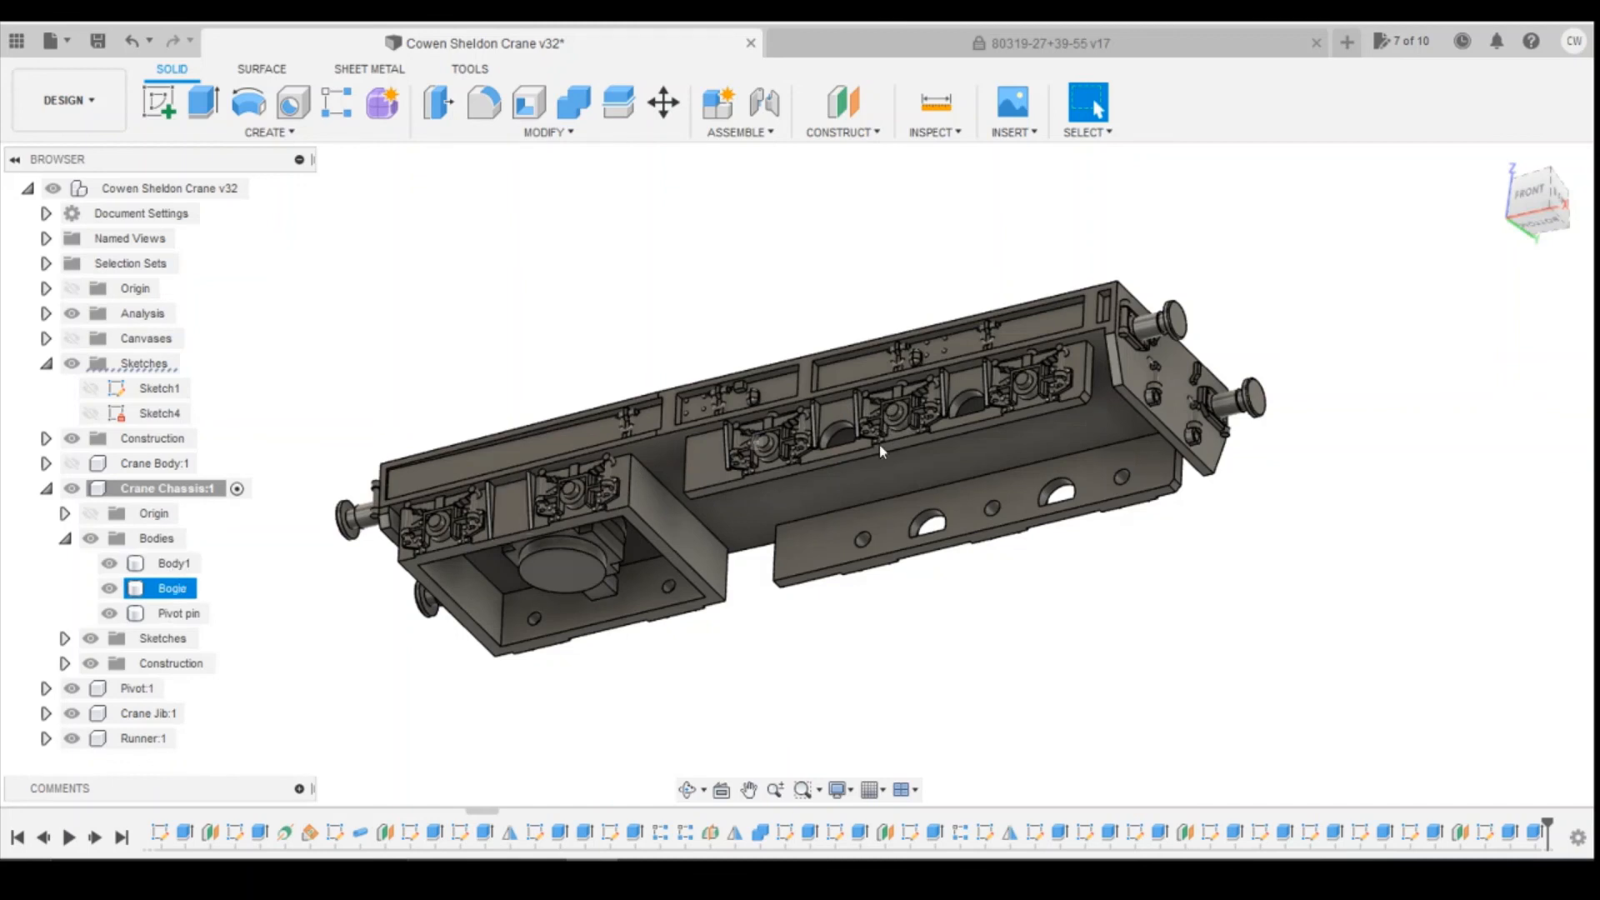